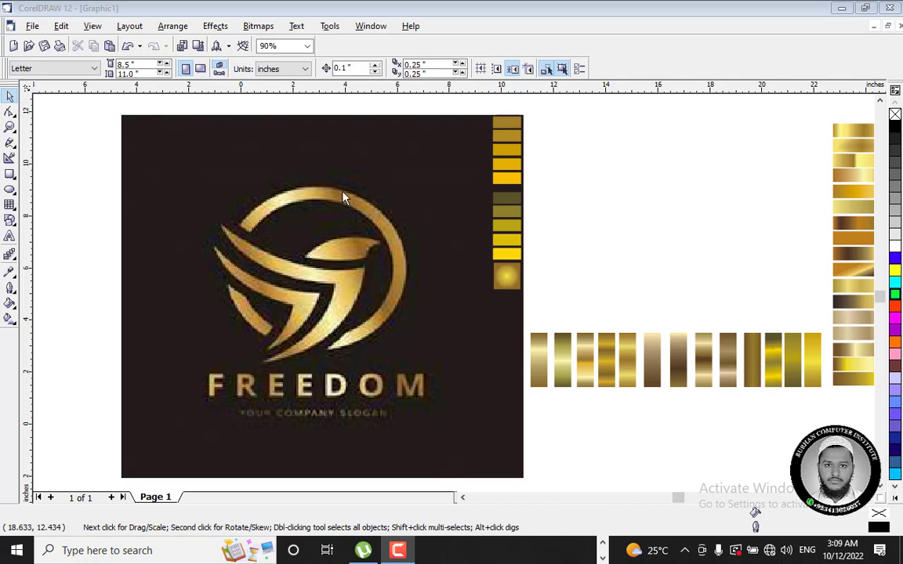
pyautogui.scroll(5, 297, 271)
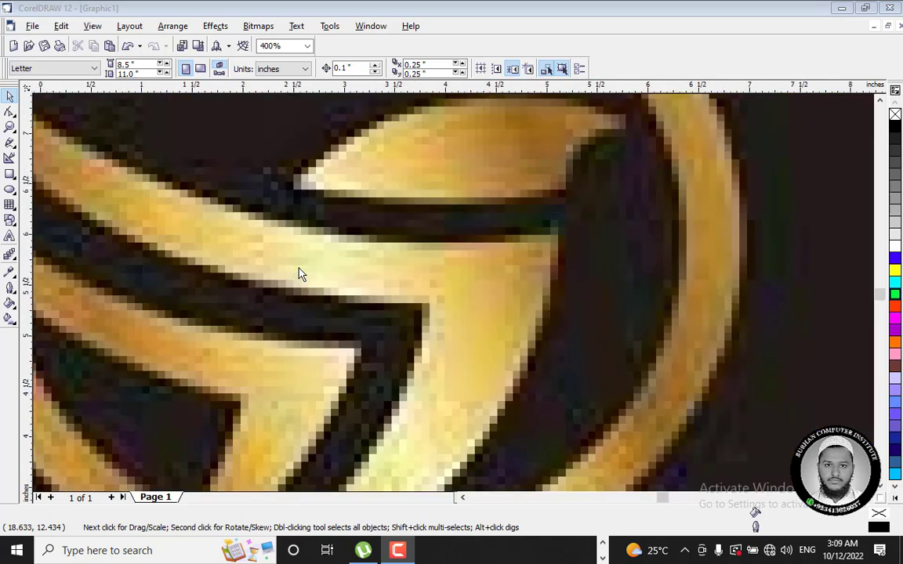
pyautogui.scroll(-5, 298, 273)
pyautogui.scroll(3, 261, 270)
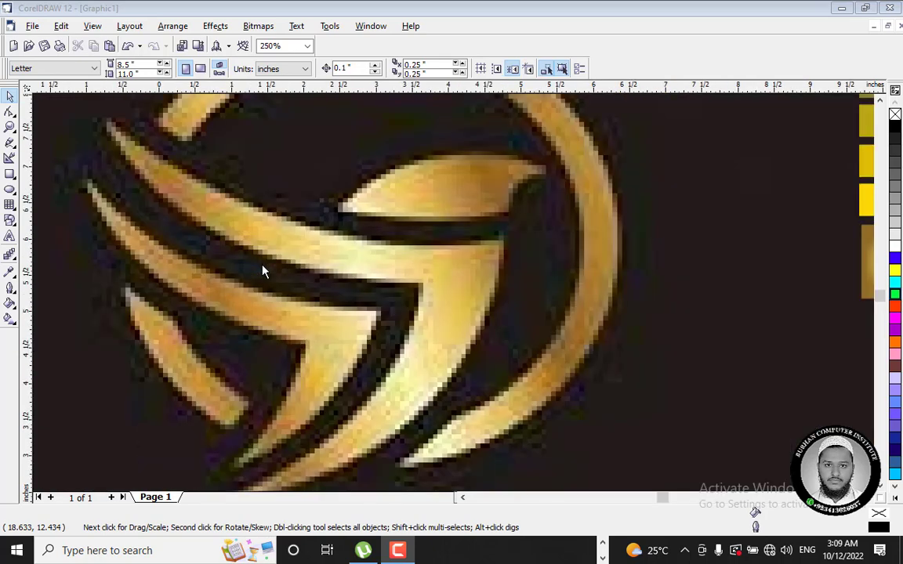
pyautogui.scroll(-4, 262, 270)
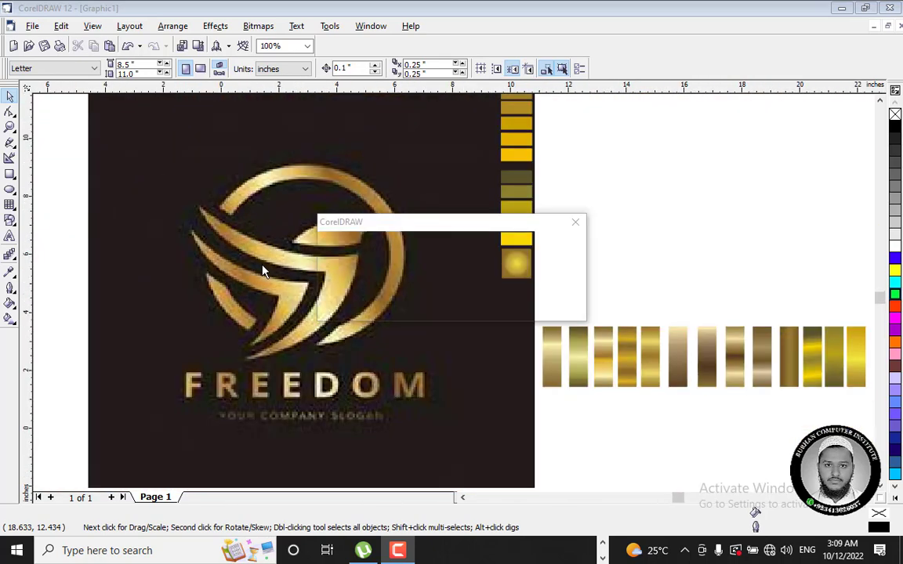
pyautogui.click(566, 306)
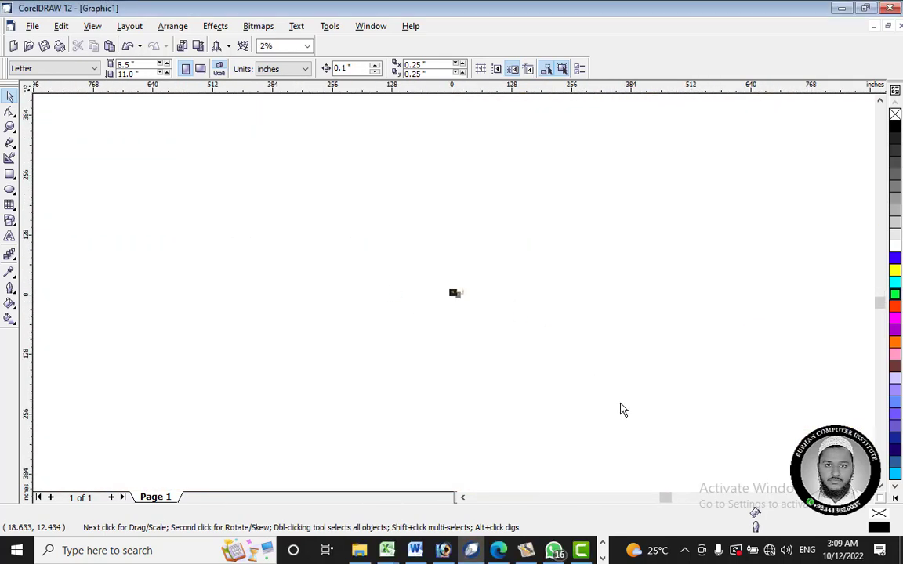
# Step: Enable the QiPress Lite keystroke display from the system tray and return to the CorelDRAW drawing
pyautogui.click(684, 550)
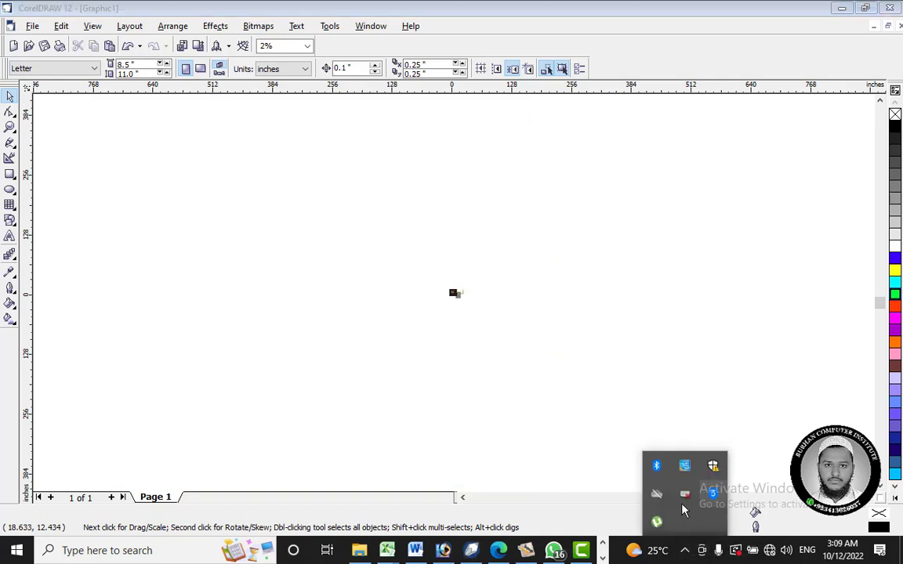
pyautogui.click(684, 498)
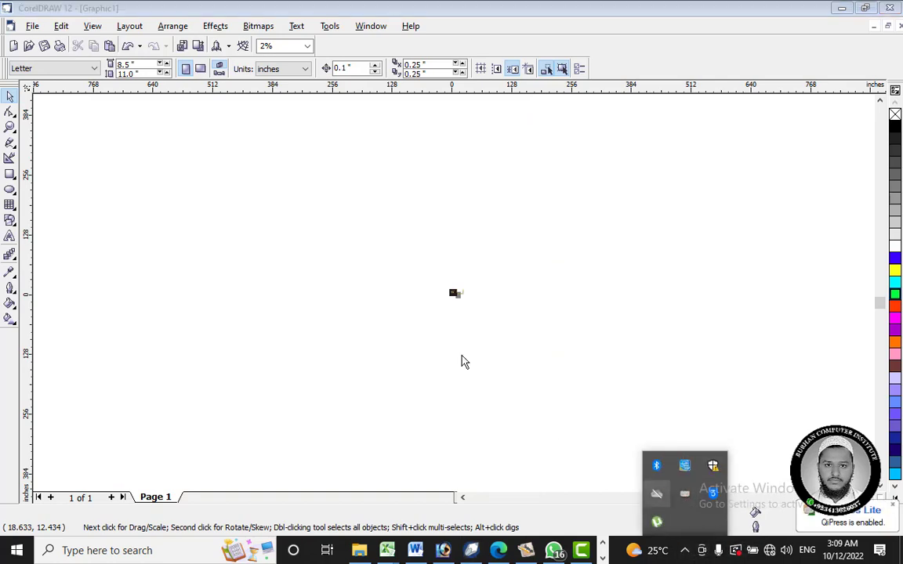
pyautogui.click(452, 315)
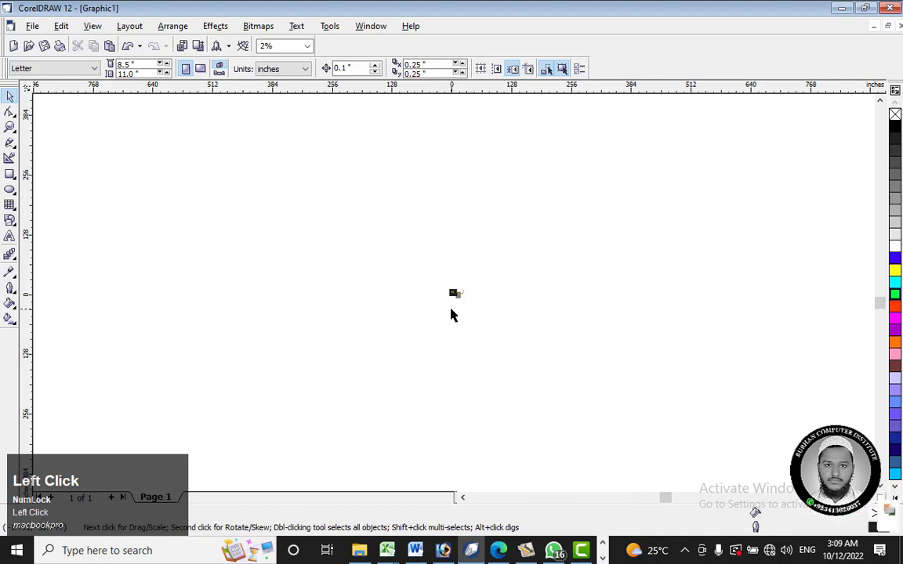
# Step: Draw a circle about 6.68 inches in diameter from its centre over the gold ring of the bird logo
pyautogui.press('F4')
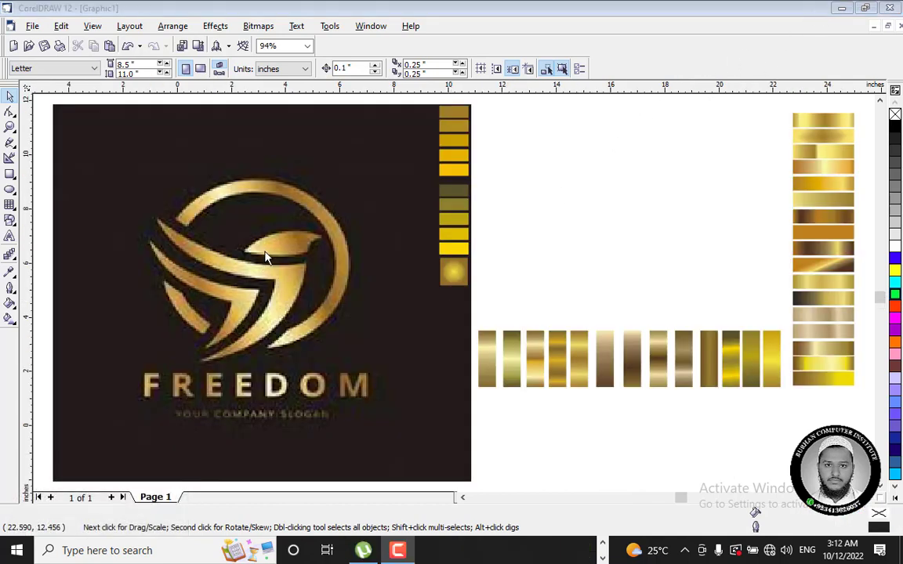
pyautogui.scroll(1, 191, 209)
pyautogui.scroll(-1, 190, 210)
pyautogui.scroll(2, 191, 211)
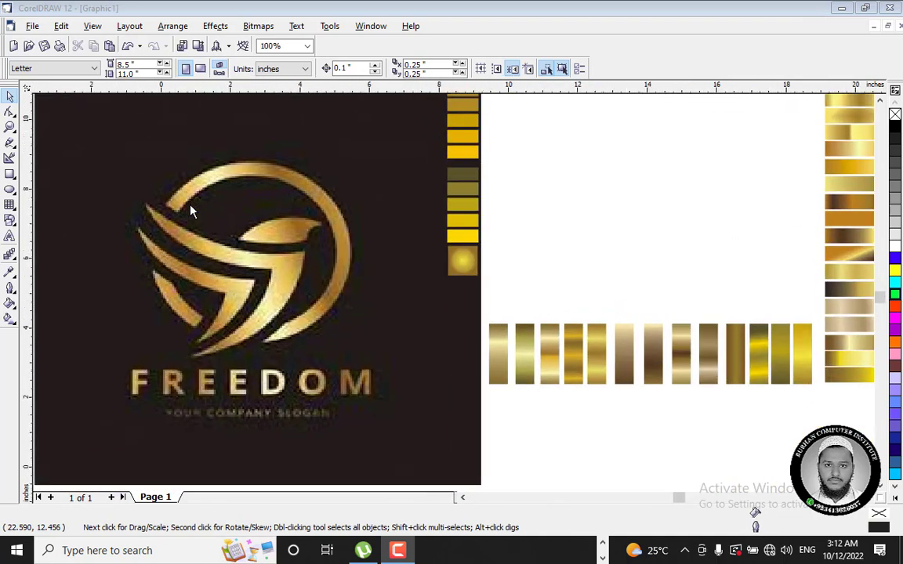
pyautogui.scroll(-1, 191, 211)
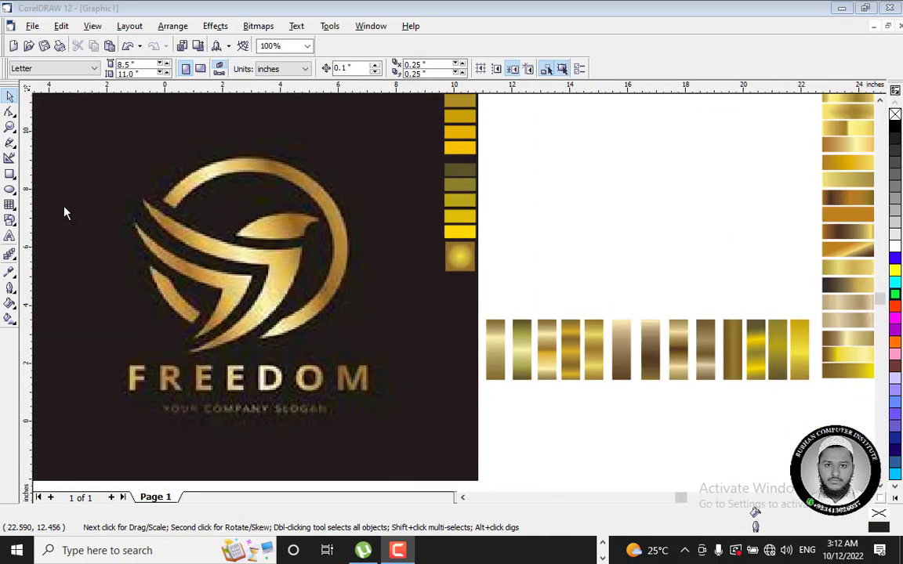
pyautogui.click(9, 189)
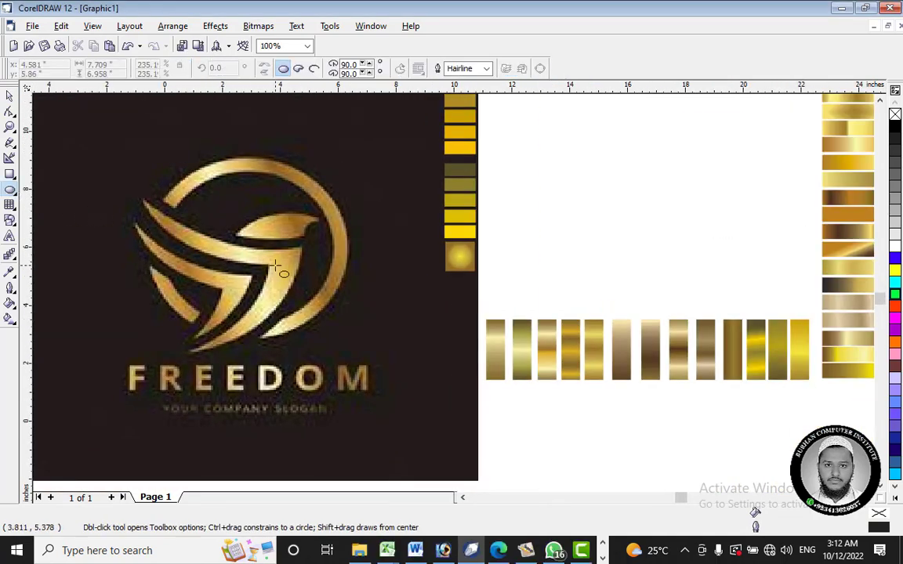
pyautogui.moveTo(242, 256); pyautogui.dragTo(326, 357)
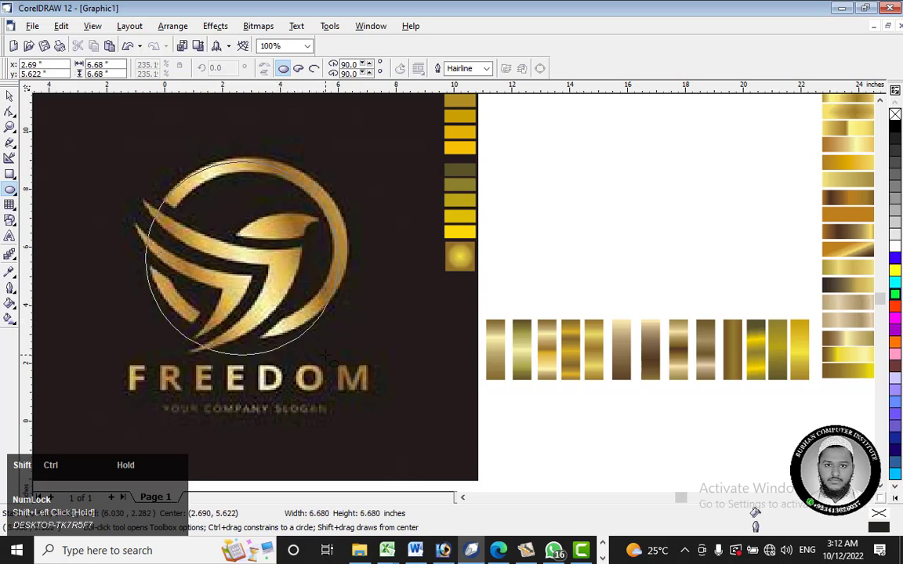
pyautogui.moveTo(325, 356); pyautogui.dragTo(325, 356)
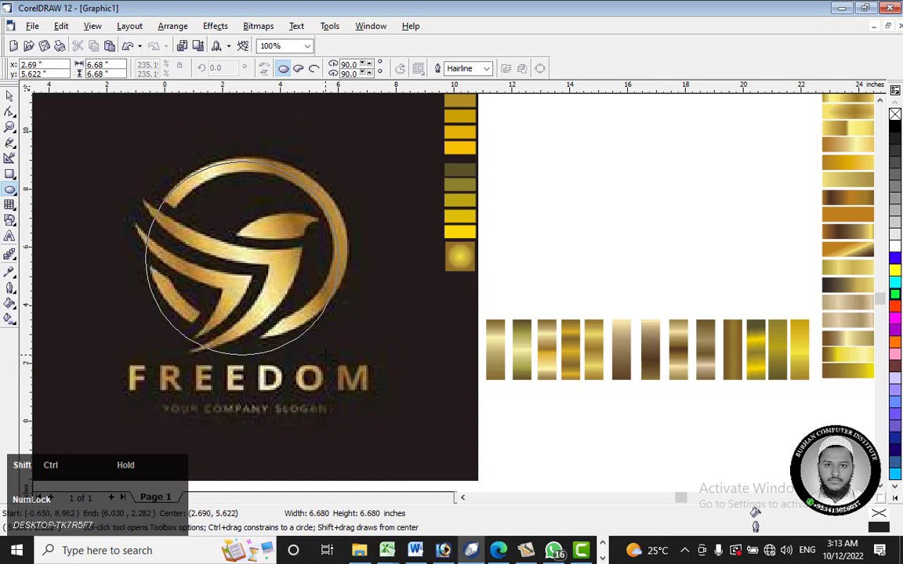
pyautogui.moveTo(325, 356); pyautogui.dragTo(325, 357)
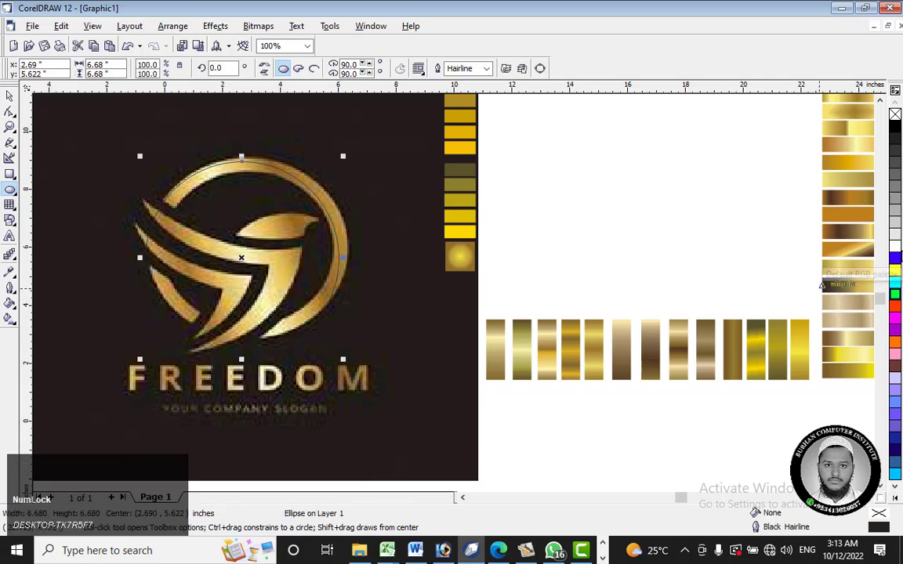
# Step: Give the circle a white outline 16 points wide
pyautogui.rightClick(894, 247)
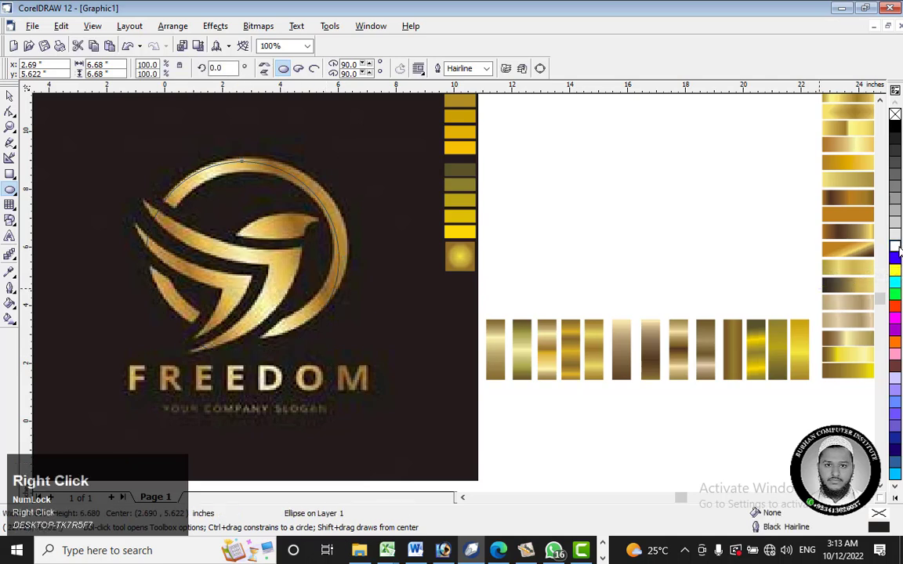
pyautogui.click(10, 289)
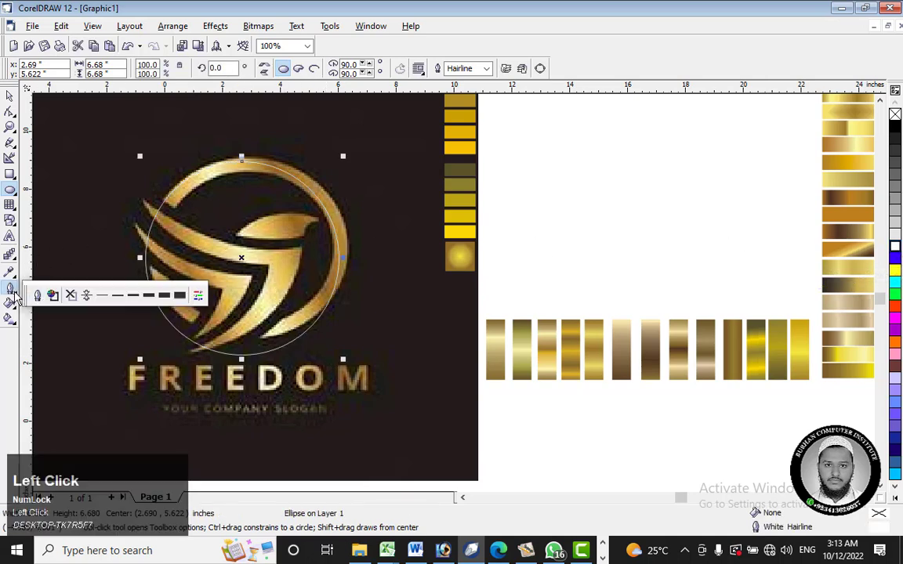
pyautogui.click(161, 298)
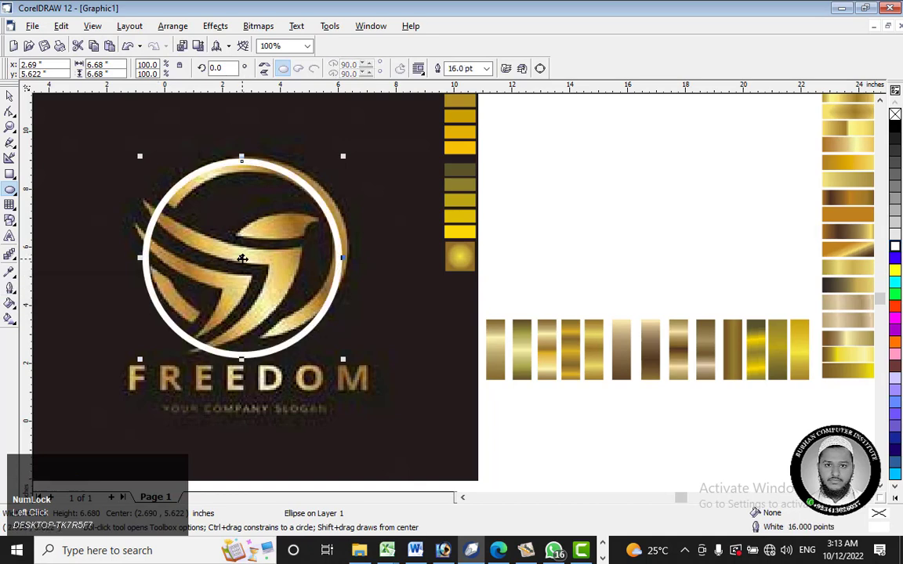
# Step: Reposition the circle over the logo's gold ring and reshape it to about 6.92 by 6.19 inches
pyautogui.moveTo(242, 258); pyautogui.dragTo(253, 254)
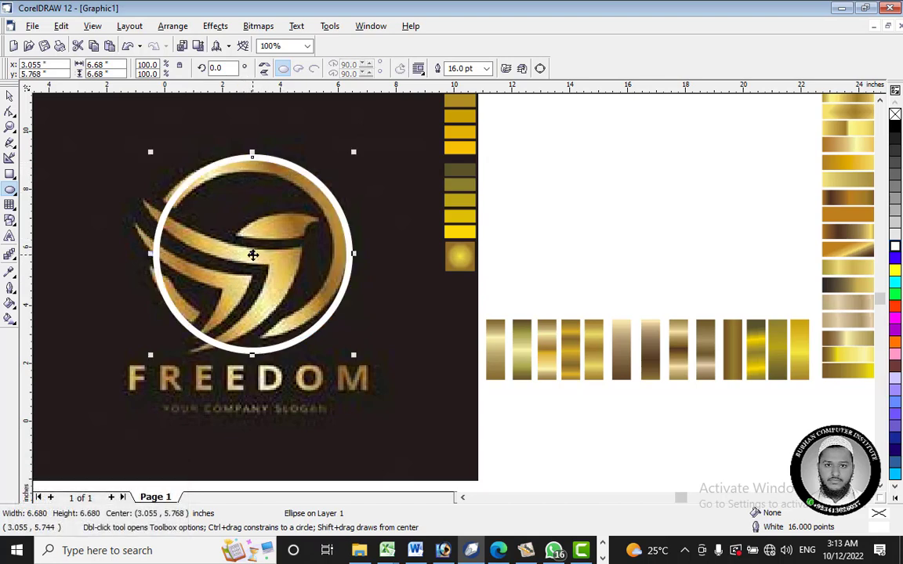
pyautogui.moveTo(251, 253); pyautogui.dragTo(245, 256)
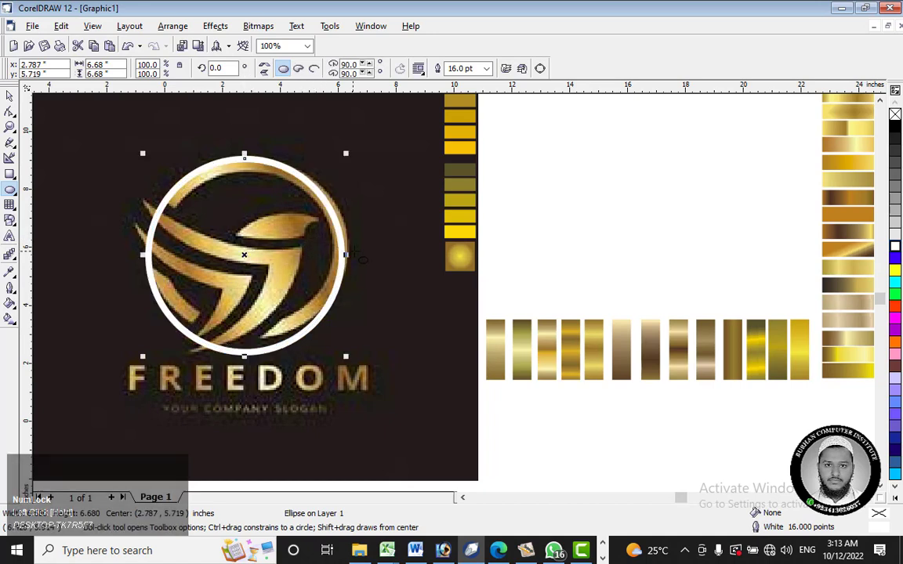
pyautogui.moveTo(346, 254); pyautogui.dragTo(356, 255)
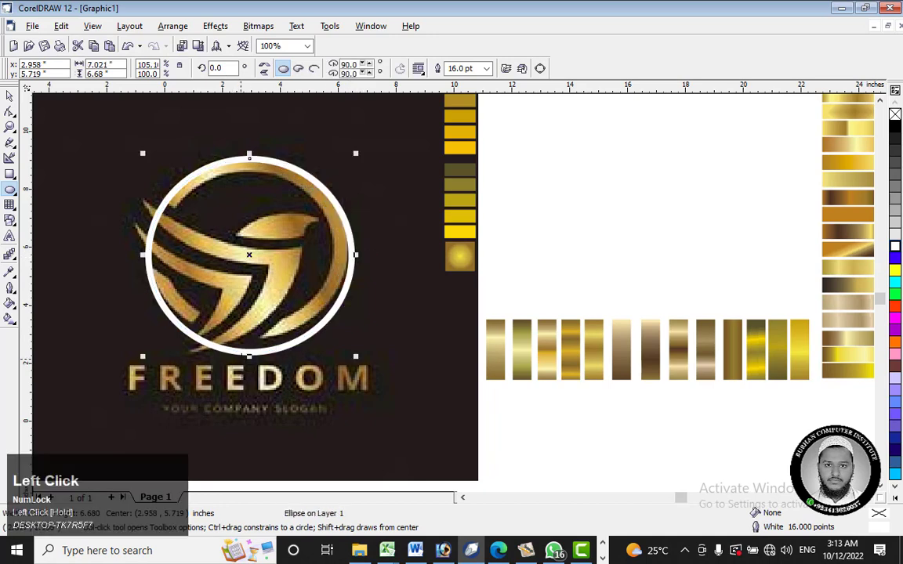
pyautogui.moveTo(249, 357); pyautogui.dragTo(249, 342)
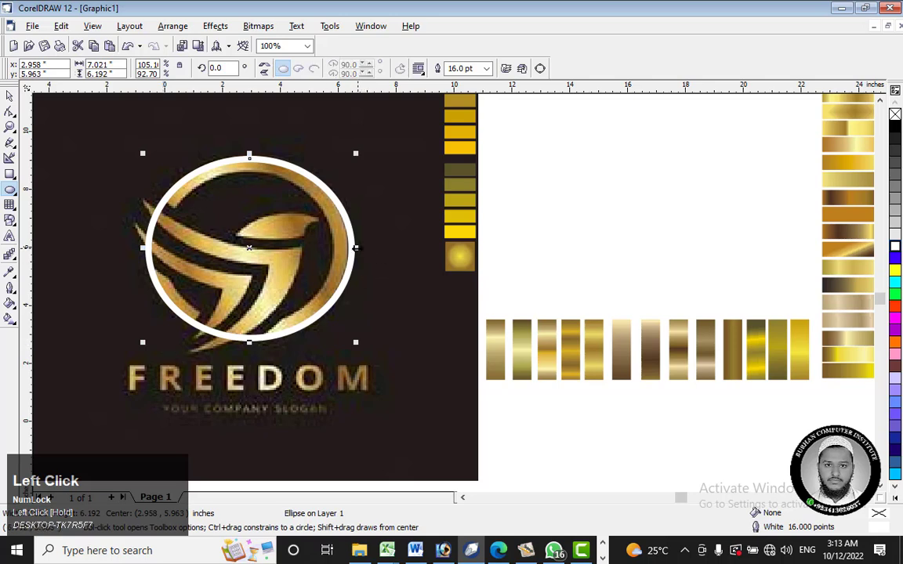
pyautogui.moveTo(356, 247)
pyautogui.mouseDown()
pyautogui.moveTo(332, 248)
pyautogui.moveTo(352, 249)
pyautogui.mouseUp()
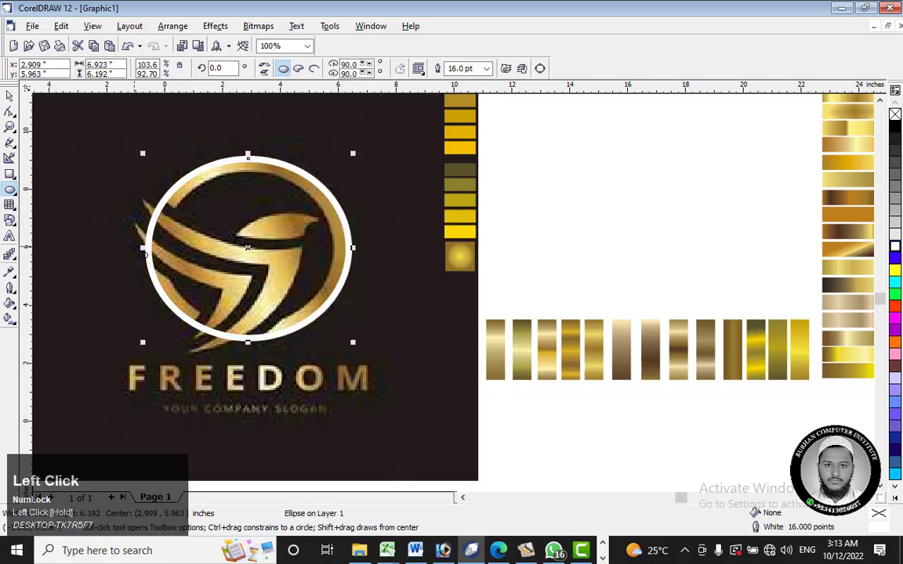
pyautogui.moveTo(142, 247)
pyautogui.mouseDown()
pyautogui.moveTo(171, 247)
pyautogui.moveTo(142, 247)
pyautogui.mouseUp()
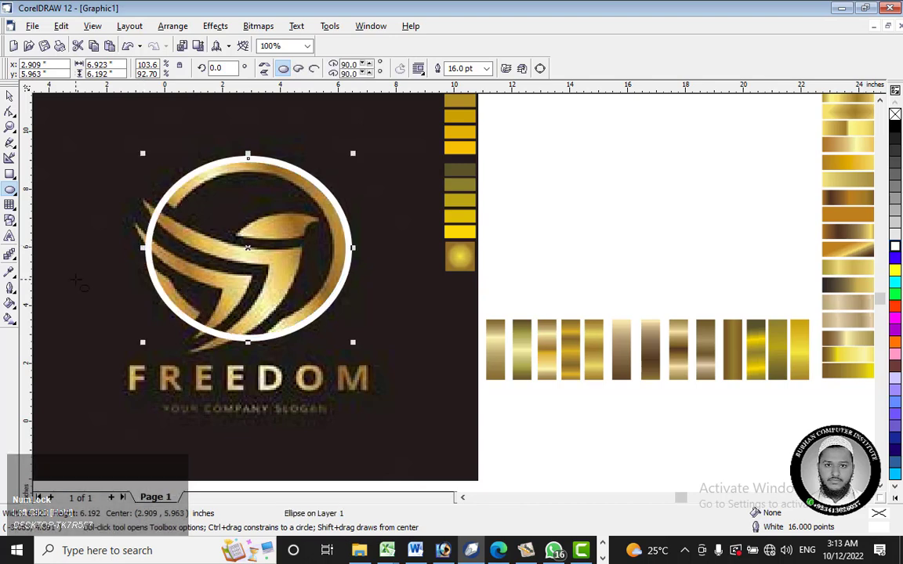
# Step: Set the ellipse's outline width to 30 points
pyautogui.click(10, 271)
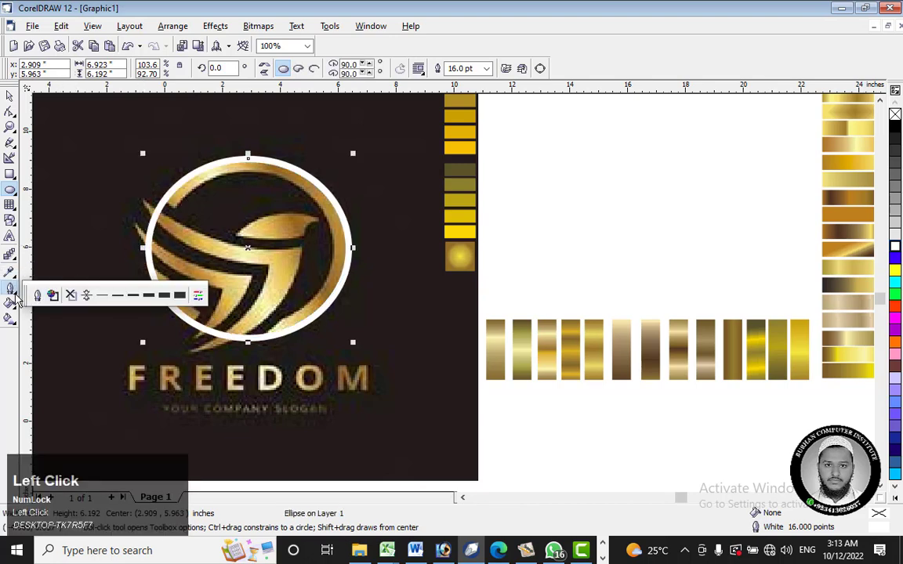
pyautogui.click(165, 267)
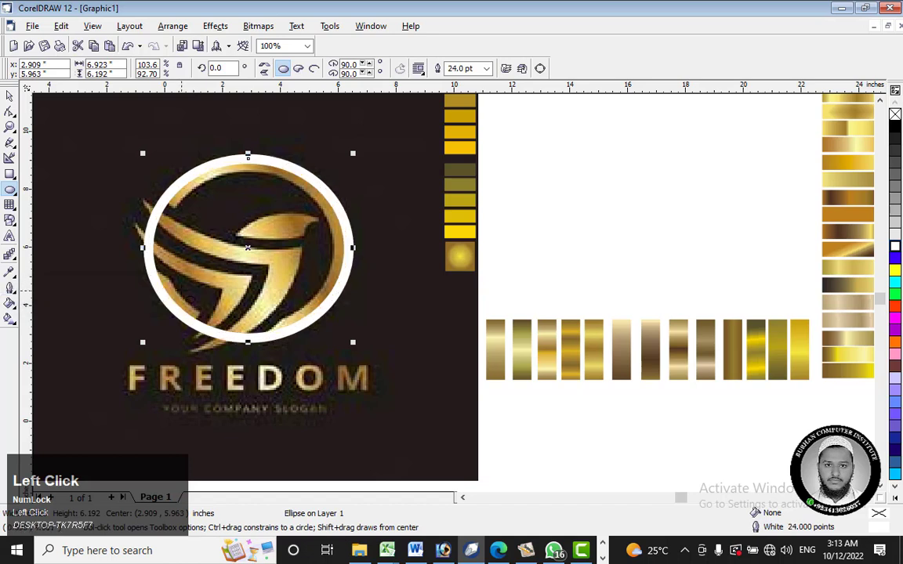
pyautogui.click(10, 288)
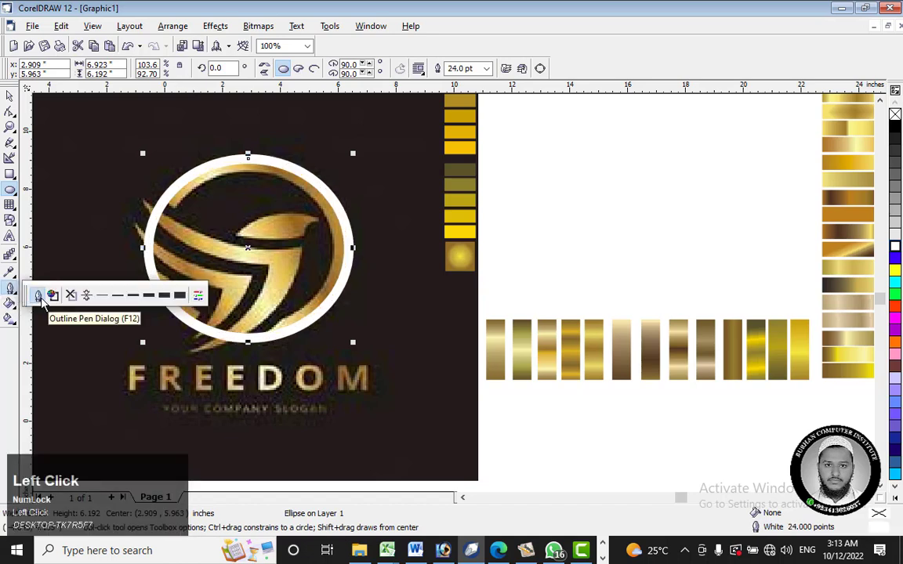
pyautogui.click(37, 295)
pyautogui.moveTo(461, 150); pyautogui.dragTo(700, 137)
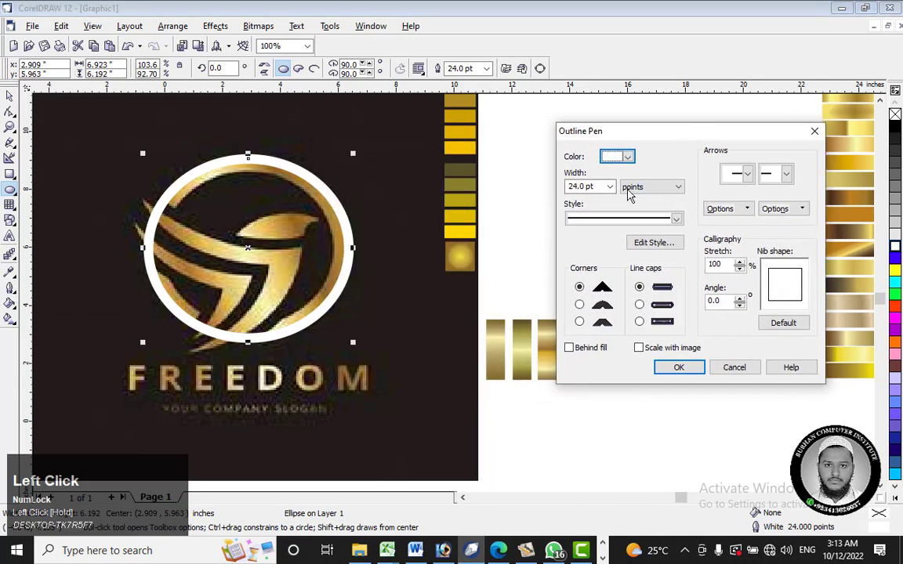
pyautogui.moveTo(602, 190); pyautogui.dragTo(540, 196)
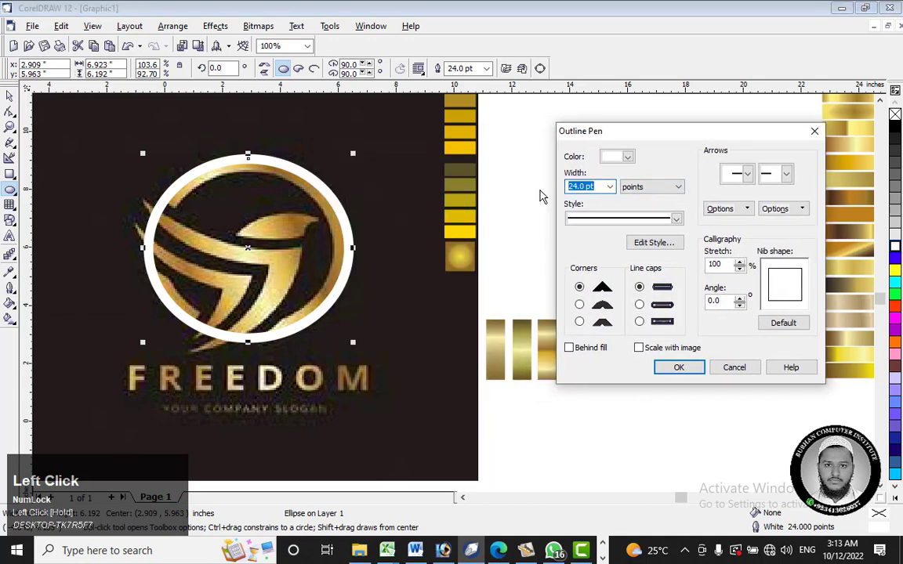
pyautogui.write('3')
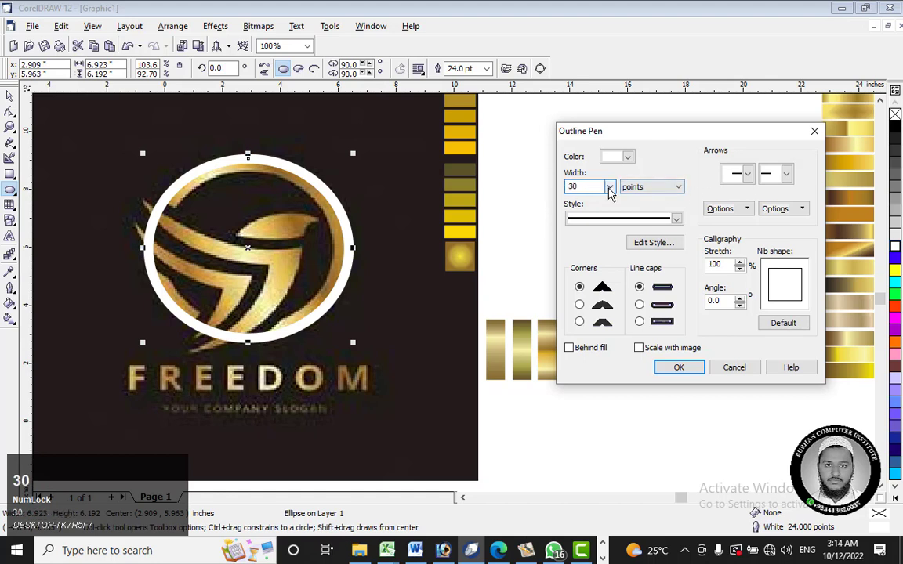
pyautogui.write('0')
pyautogui.press('Return')
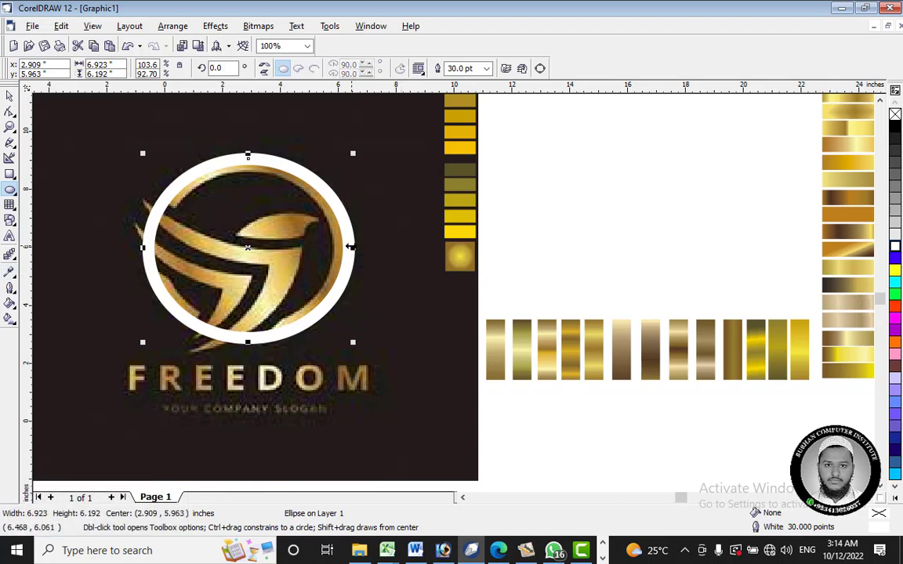
# Step: Resize the ellipse to about 6.24 by 6.04 inches to match the logo's gold ring
pyautogui.moveTo(353, 247); pyautogui.dragTo(342, 248)
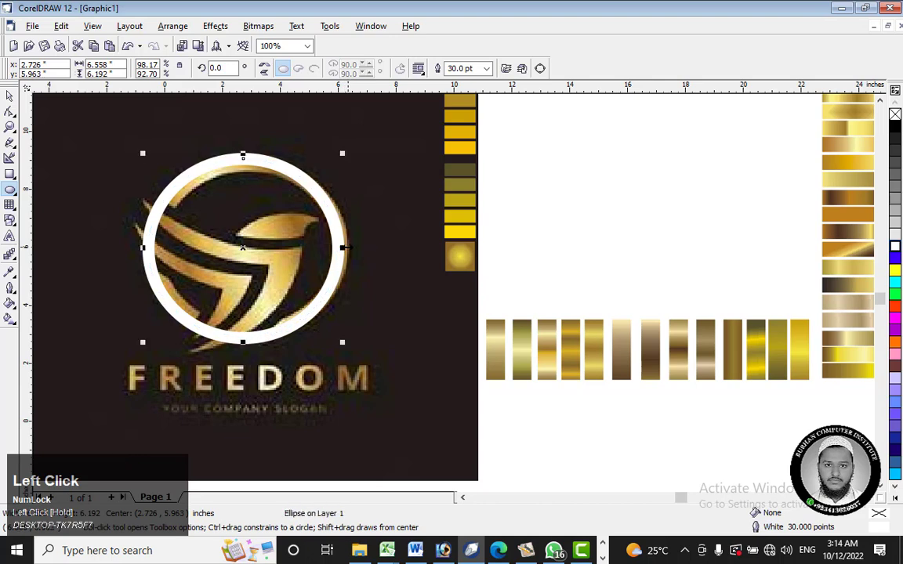
pyautogui.moveTo(144, 249); pyautogui.dragTo(152, 250)
pyautogui.moveTo(248, 155)
pyautogui.mouseDown()
pyautogui.moveTo(248, 164)
pyautogui.moveTo(247, 154)
pyautogui.mouseUp()
pyautogui.scroll(4, 246, 154)
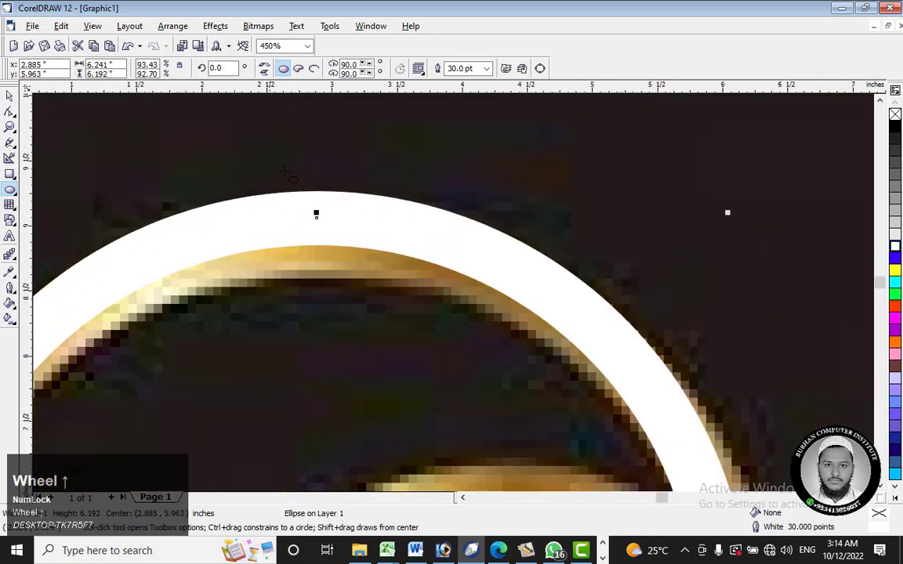
pyautogui.moveTo(313, 210); pyautogui.dragTo(317, 231)
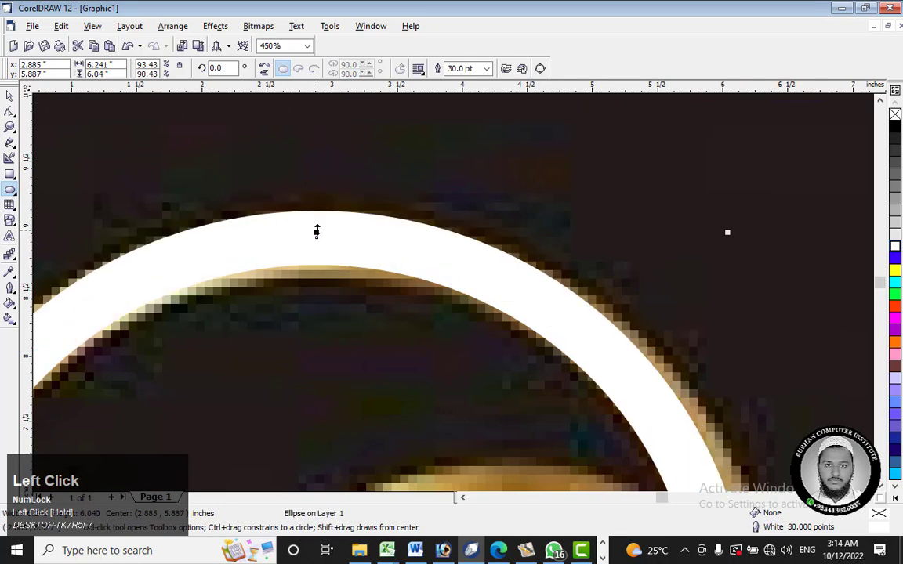
pyautogui.scroll(-5, 317, 231)
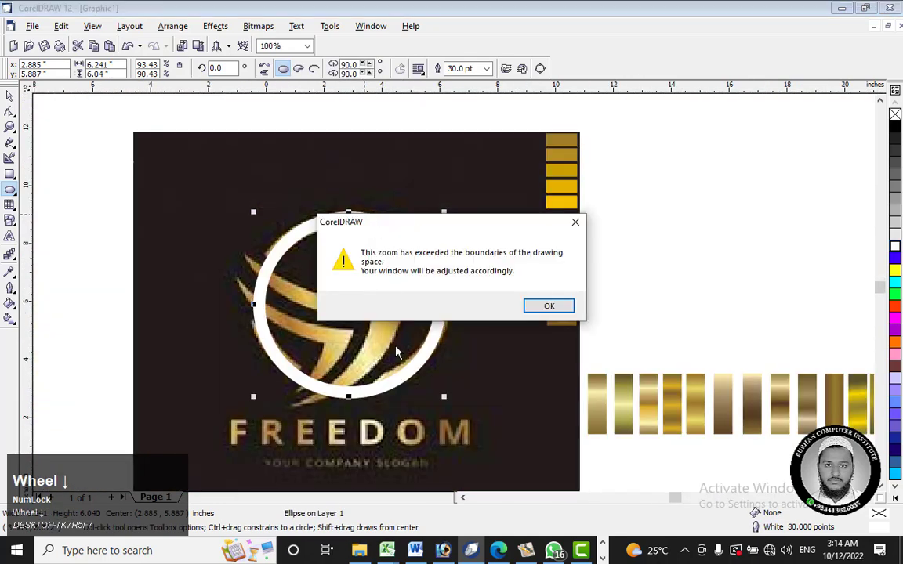
pyautogui.click(549, 306)
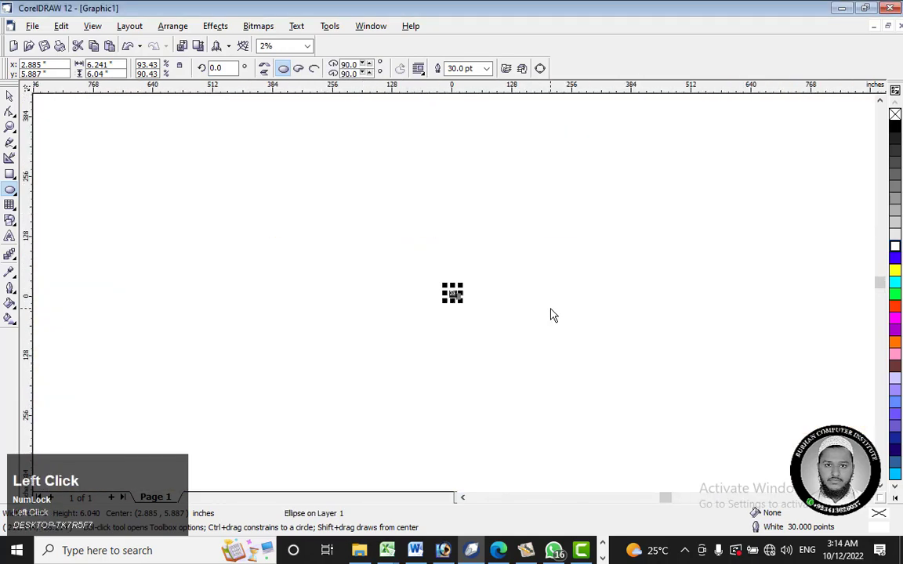
# Step: Reduce the ellipse's height to about 5.93 inches to fit the bottom of the logo's gold ring
pyautogui.press('F4')
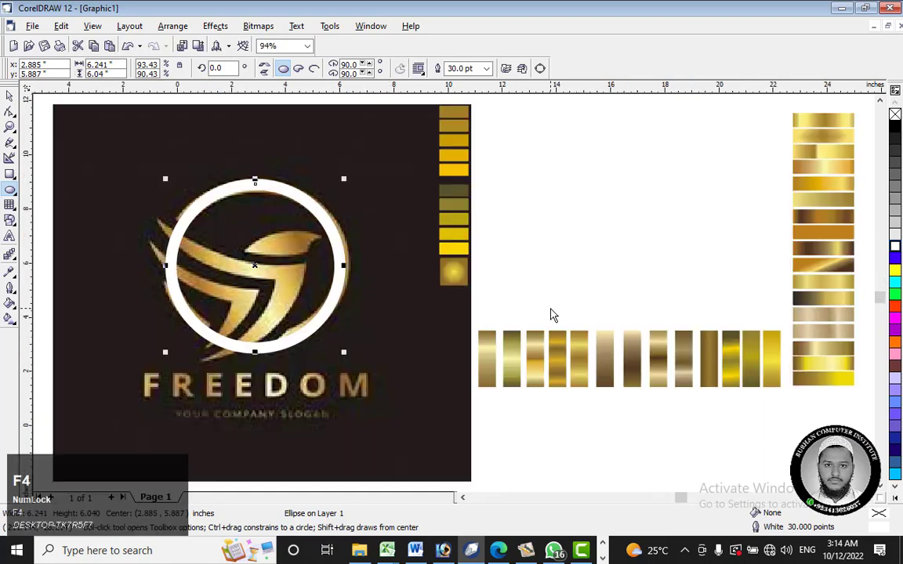
pyautogui.scroll(1, 224, 356)
pyautogui.scroll(1, 226, 354)
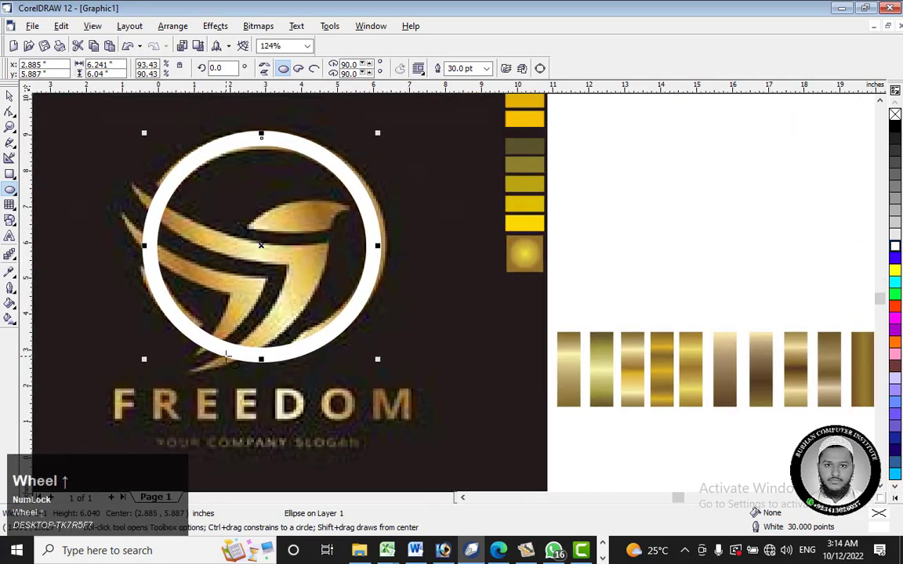
pyautogui.scroll(1, 236, 355)
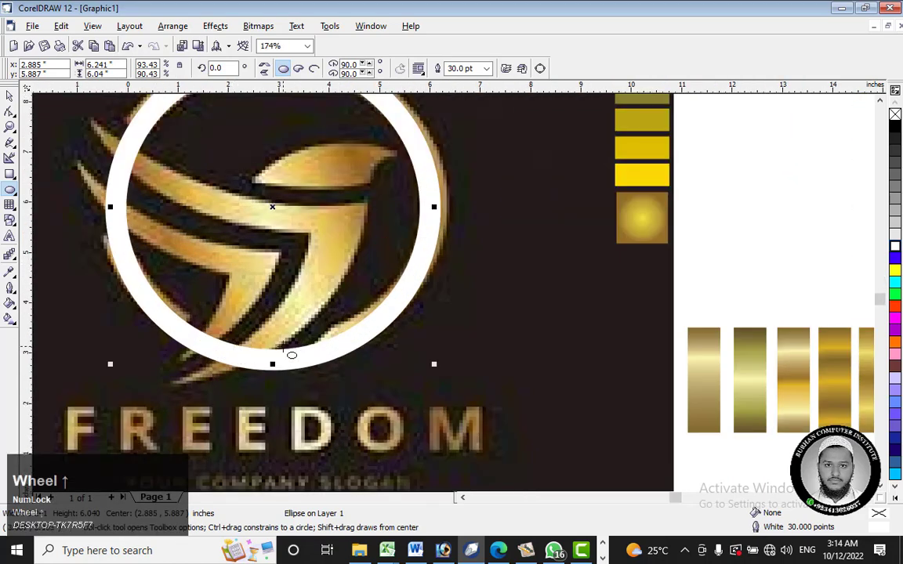
pyautogui.scroll(1, 292, 355)
pyautogui.moveTo(267, 367); pyautogui.dragTo(266, 363)
# Step: Set the ellipse's outline width to 33 points
pyautogui.scroll(-1, 299, 192)
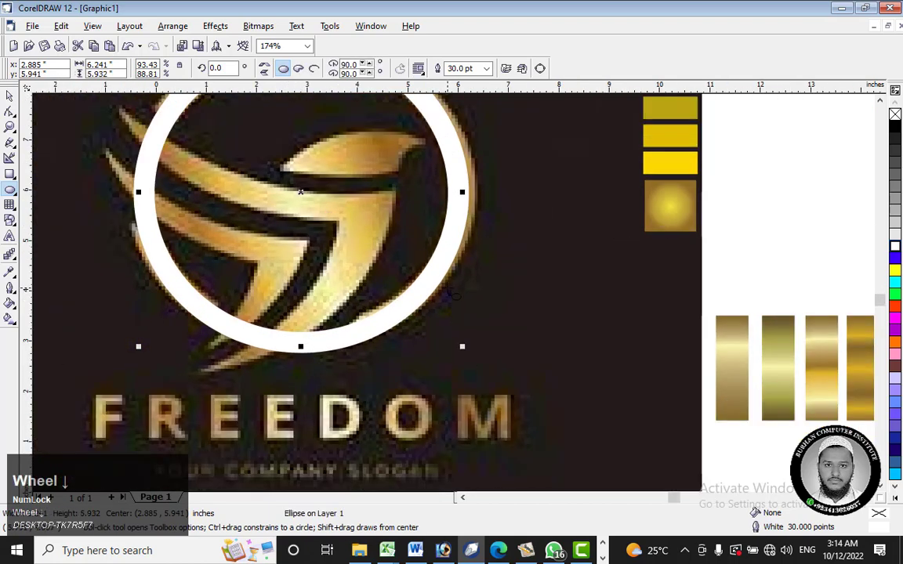
pyautogui.scroll(-3, 441, 268)
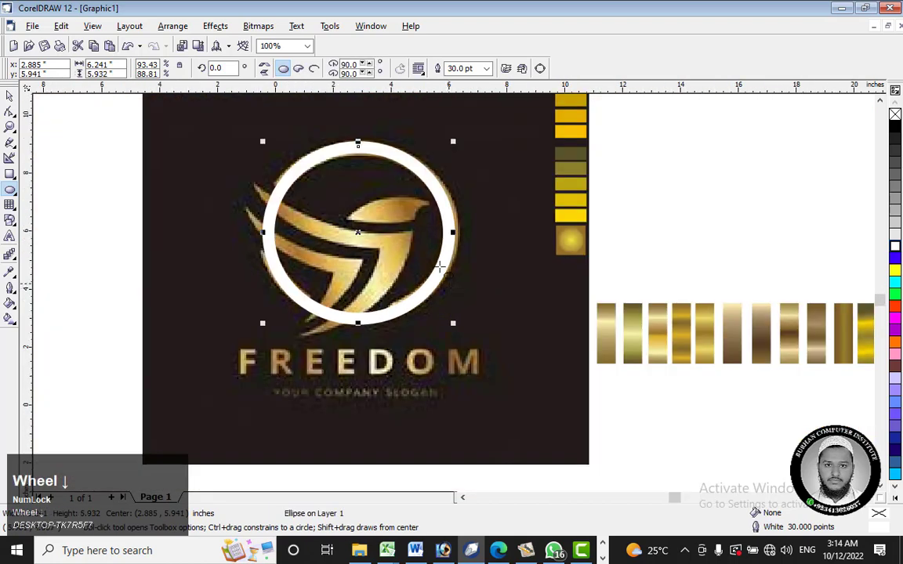
pyautogui.click(10, 289)
pyautogui.click(37, 295)
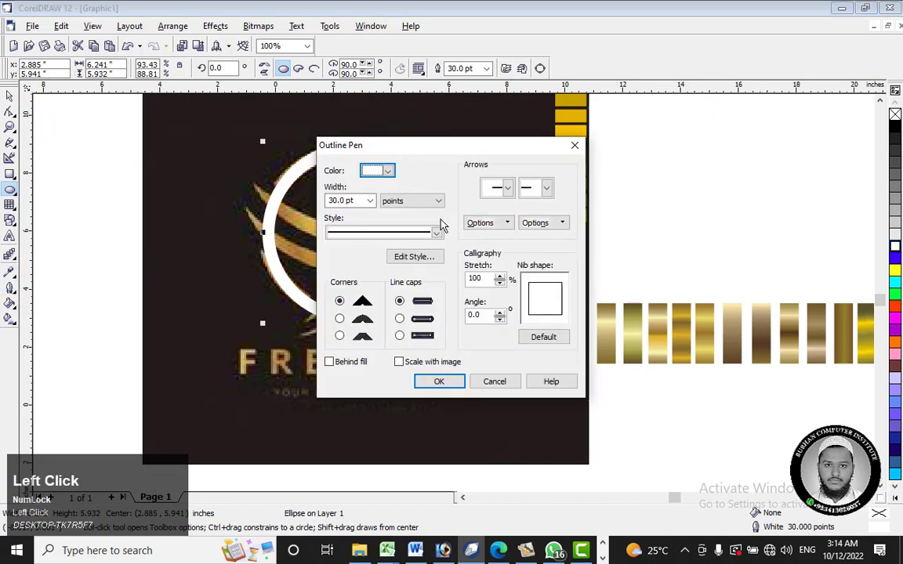
pyautogui.click(369, 203)
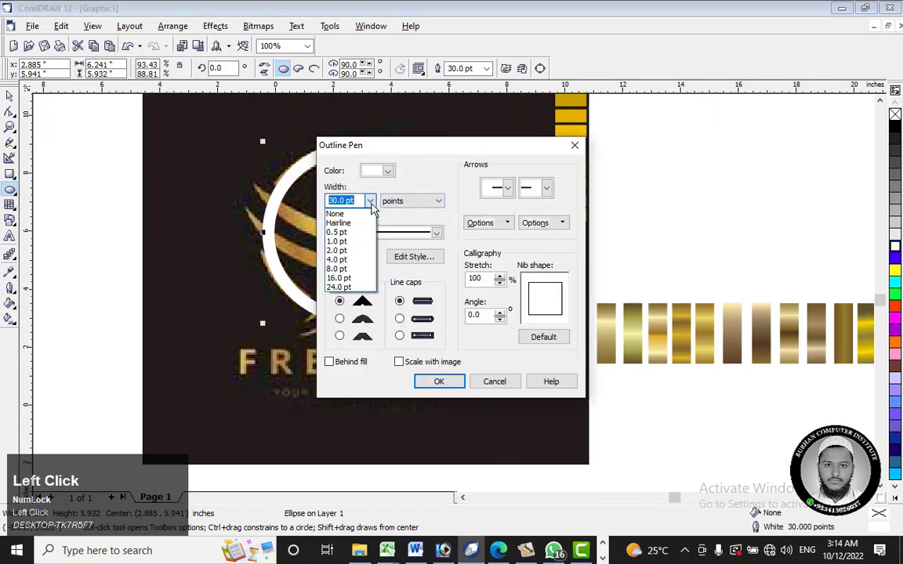
pyautogui.click(371, 203)
pyautogui.moveTo(362, 202); pyautogui.dragTo(317, 203)
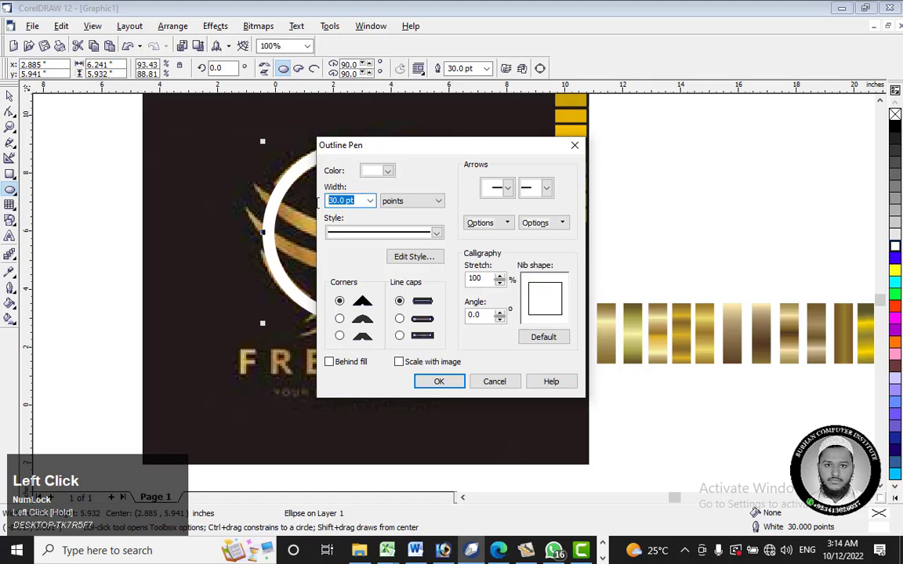
pyautogui.write('33')
pyautogui.press('Return')
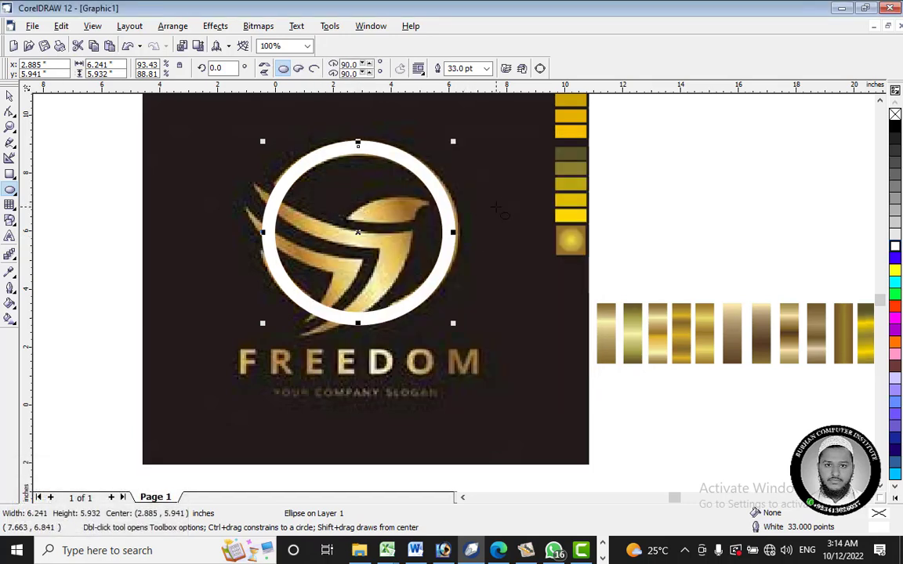
# Step: Move the white ring off the logo image into the blank area between the image and the vertical column of gold swatches
pyautogui.click(10, 94)
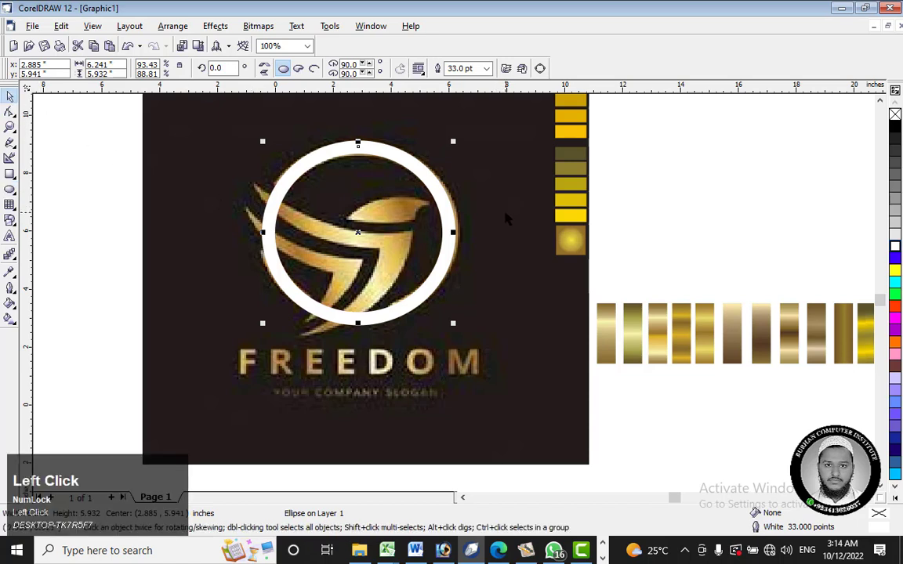
pyautogui.moveTo(443, 218); pyautogui.dragTo(488, 335)
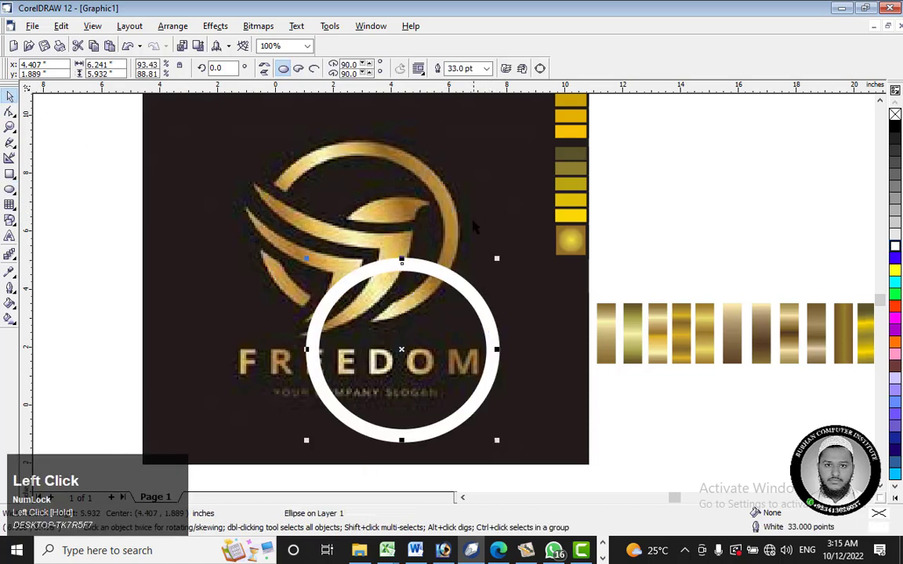
pyautogui.scroll(-2, 474, 228)
pyautogui.click(443, 244)
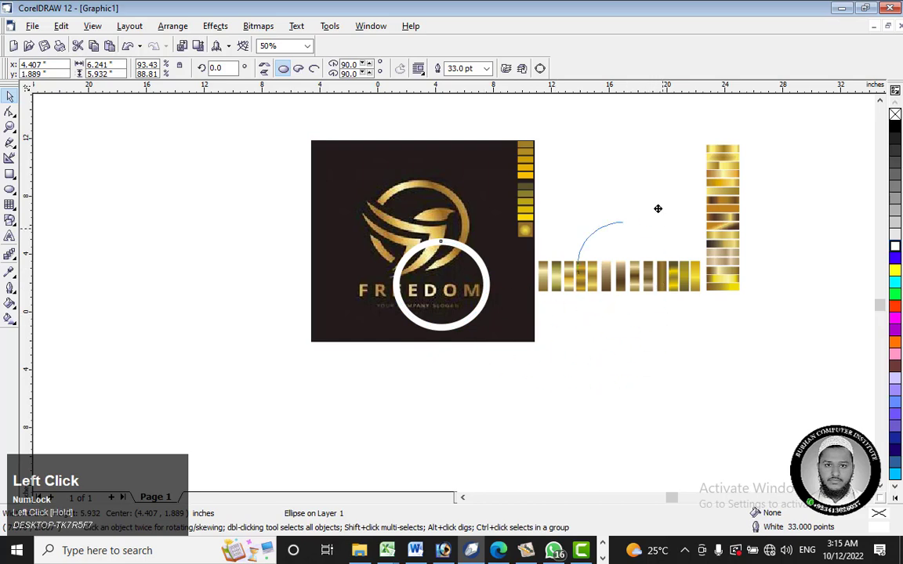
pyautogui.moveTo(657, 208); pyautogui.dragTo(657, 188)
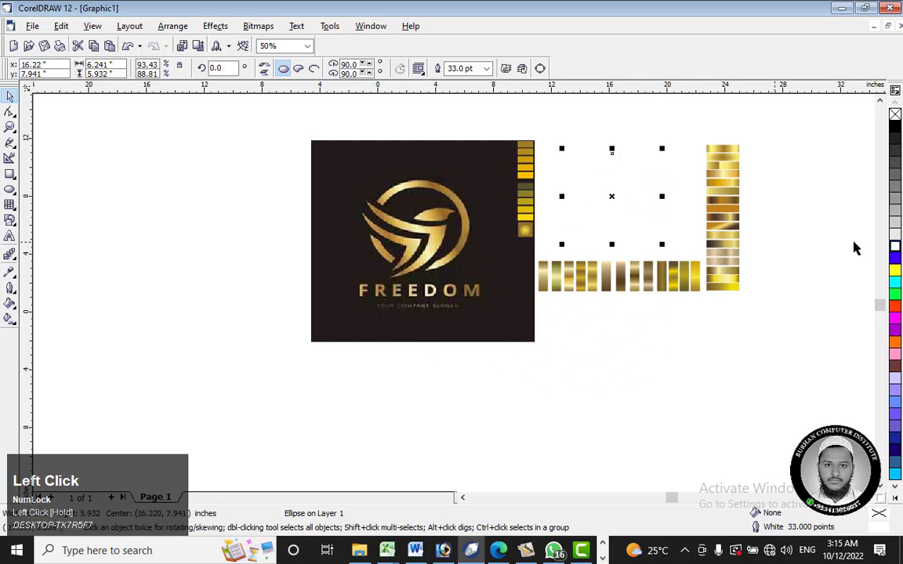
# Step: Colour the ring's outline yellow and shift the ring slightly upward above the row of gradient swatches
pyautogui.rightClick(894, 270)
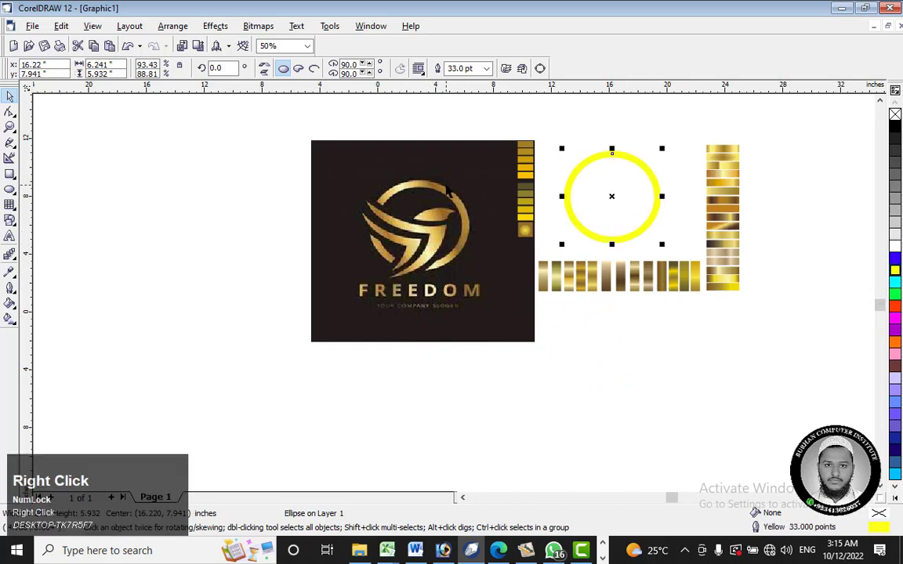
pyautogui.scroll(2, 689, 188)
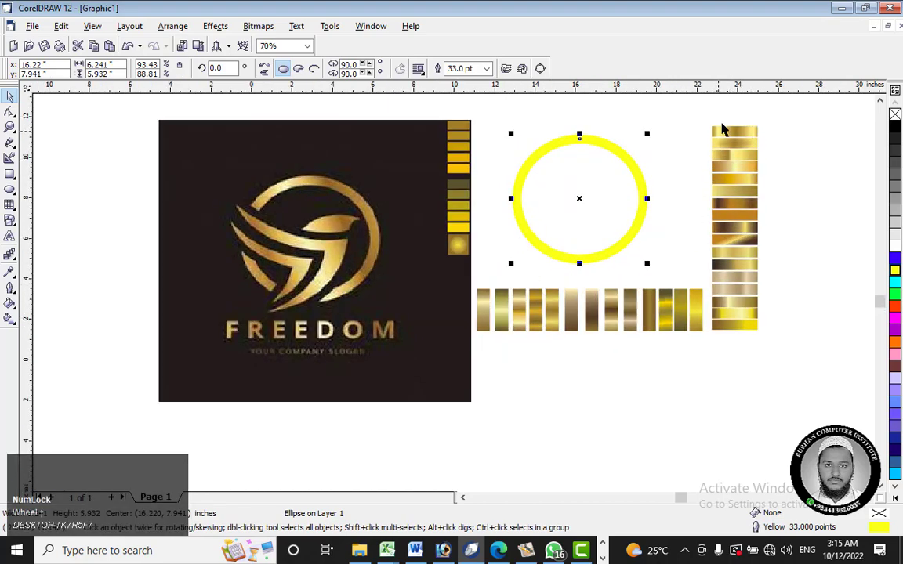
pyautogui.scroll(2, 722, 125)
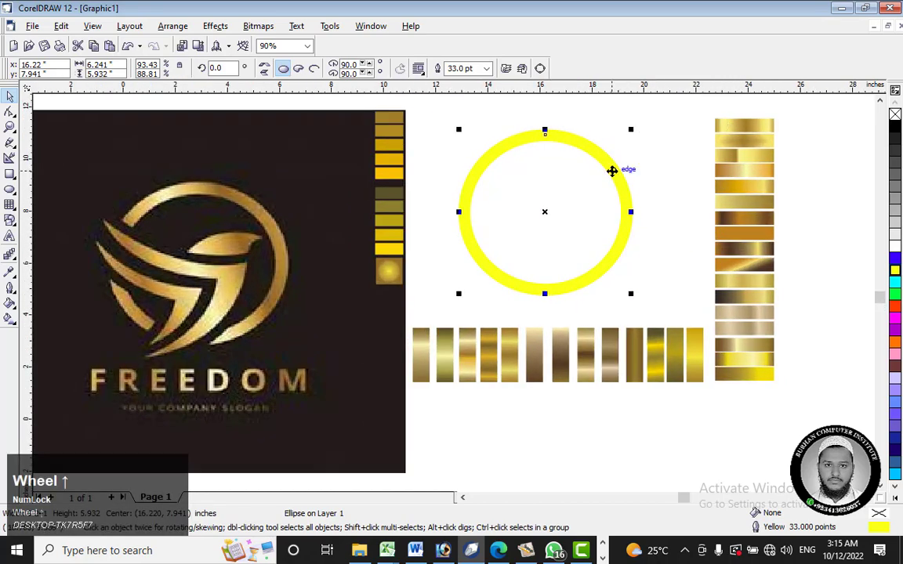
pyautogui.moveTo(610, 171)
pyautogui.mouseDown()
pyautogui.moveTo(617, 186)
pyautogui.moveTo(613, 165)
pyautogui.mouseUp()
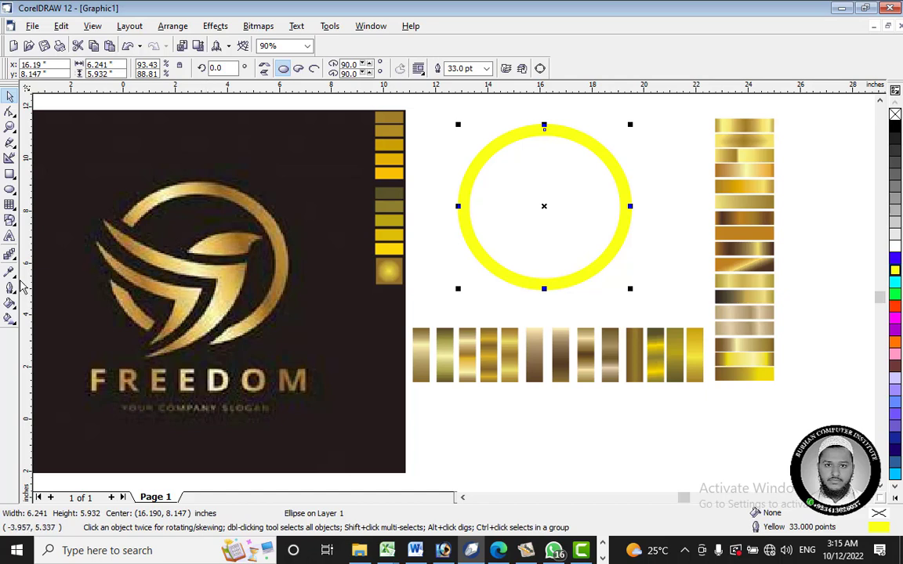
# Step: Copy the gold gradient from the topmost swatch of the vertical column onto the yellow ring's ellipse
pyautogui.click(11, 271)
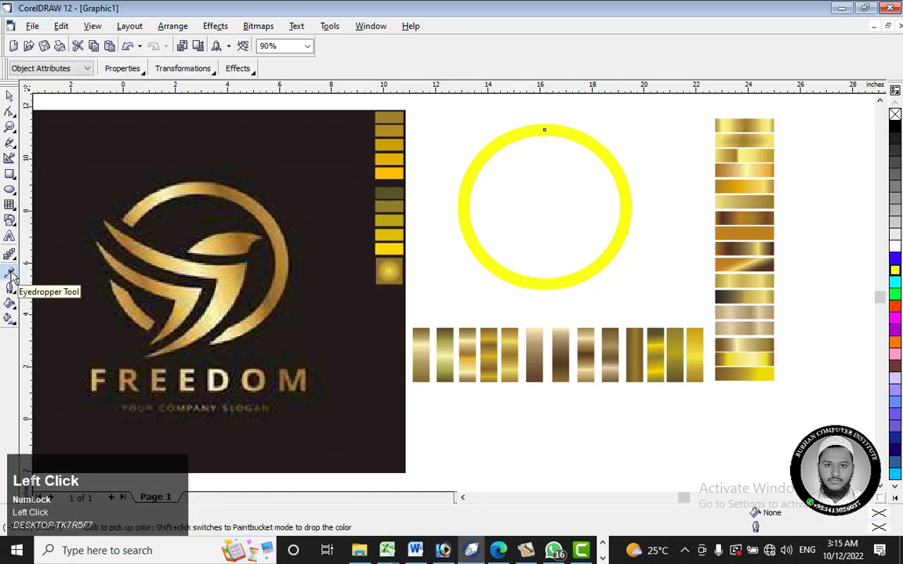
pyautogui.click(758, 122)
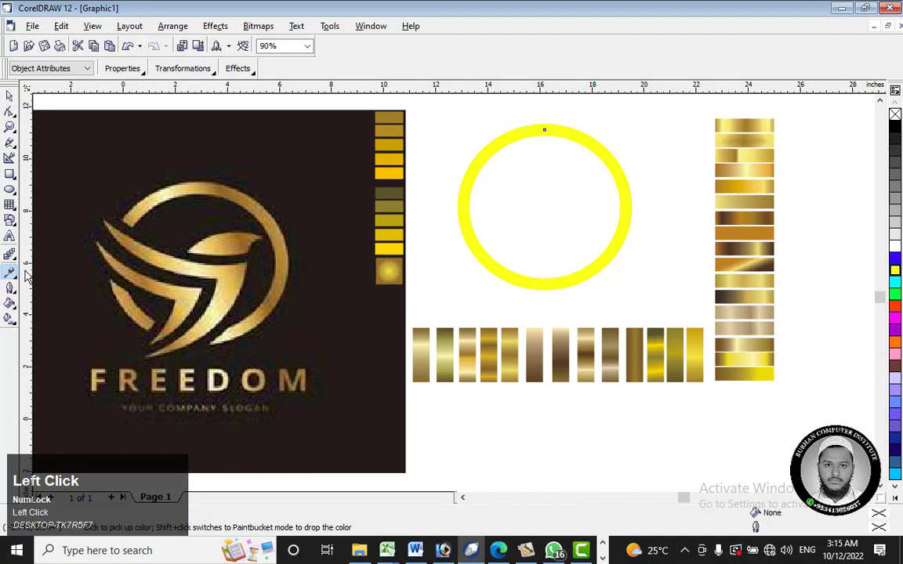
pyautogui.click(574, 188)
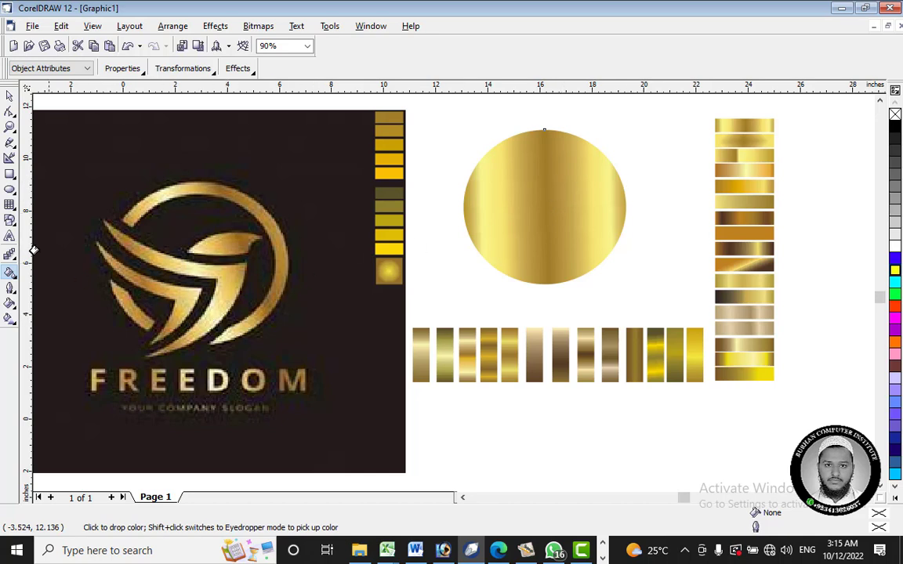
# Step: Duplicate the gold ellipse in place, shrink the copy about its centre to about 5.09 by 4.84 inches, and fill it white
pyautogui.click(10, 95)
pyautogui.click(512, 223)
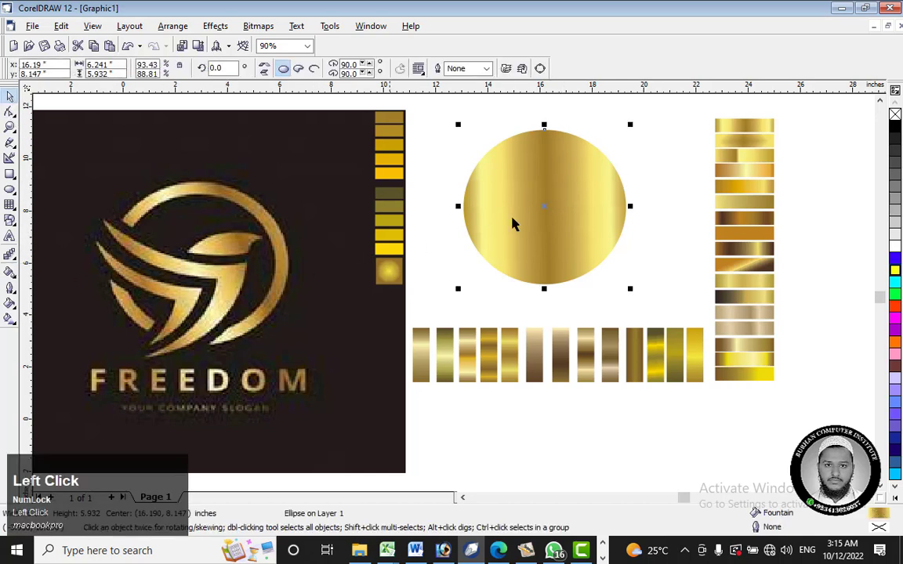
pyautogui.click(552, 218)
pyautogui.hotkey('ctrl', 'v')
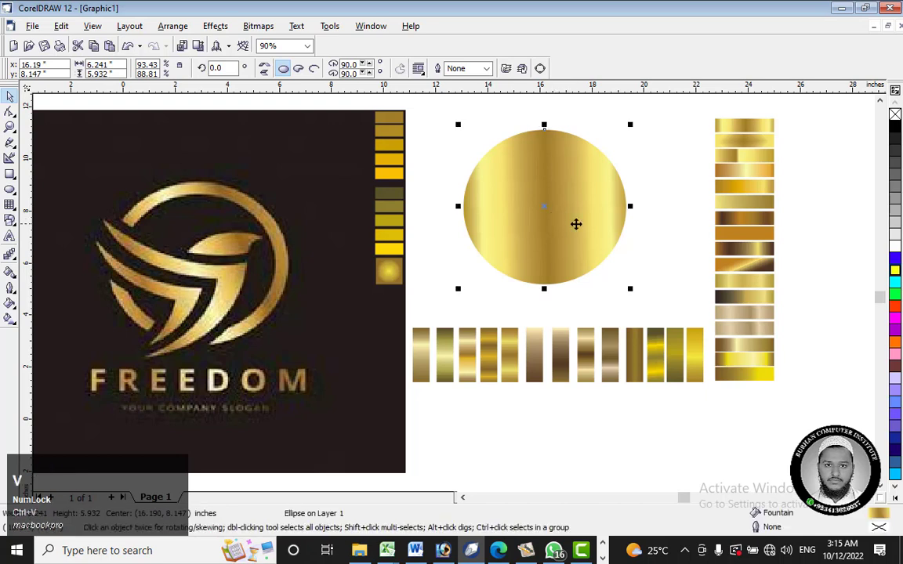
pyautogui.moveTo(630, 124); pyautogui.dragTo(615, 139)
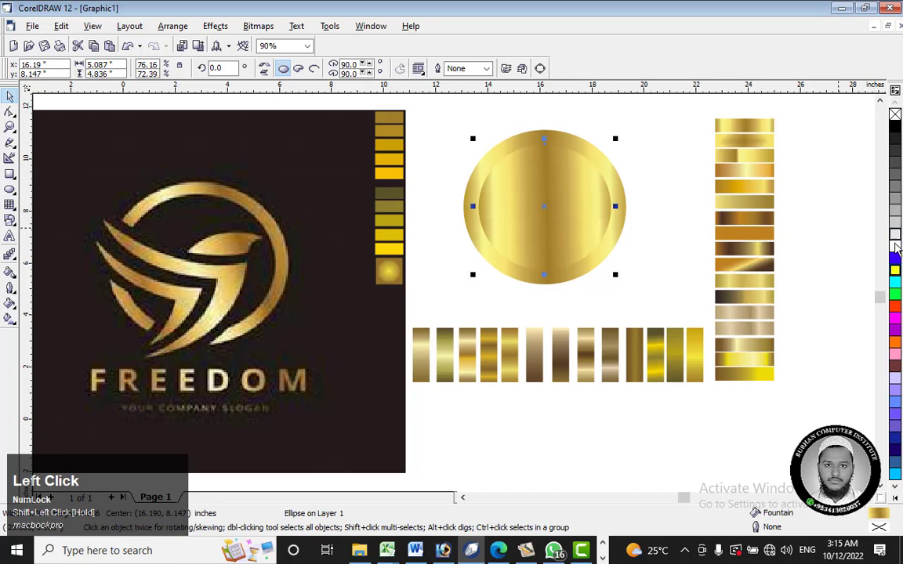
pyautogui.click(895, 245)
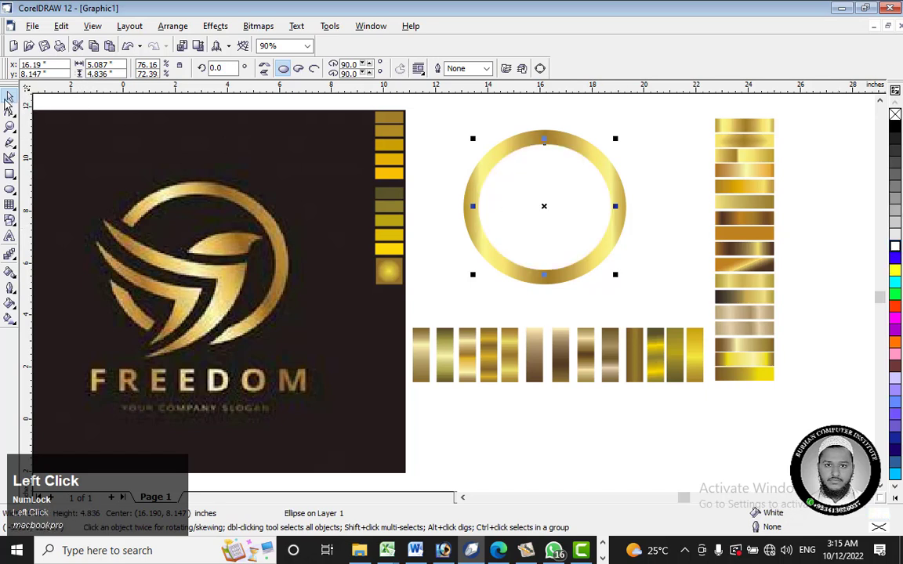
pyautogui.click(659, 261)
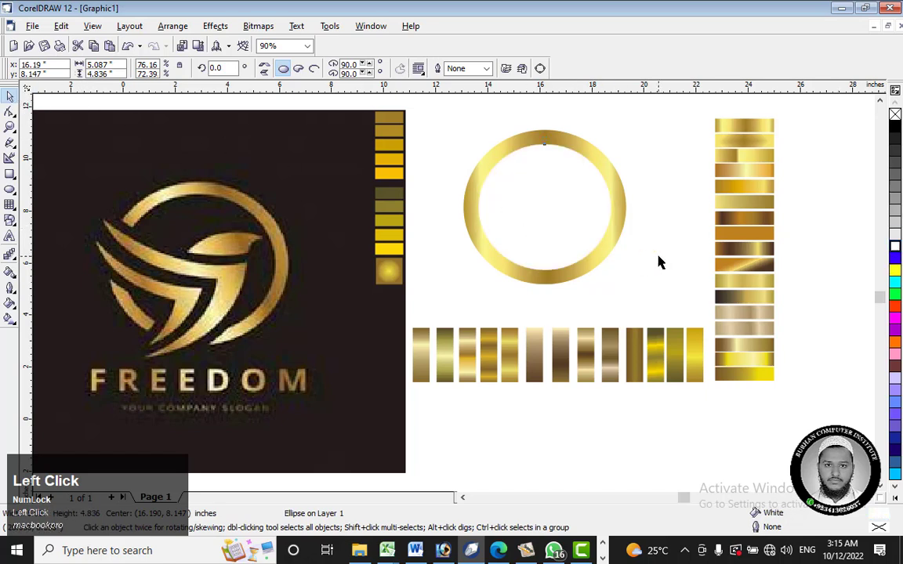
# Step: Undo the white inner ellipse and the gradient fill, back to the yellow 33-point ring
pyautogui.click(549, 202)
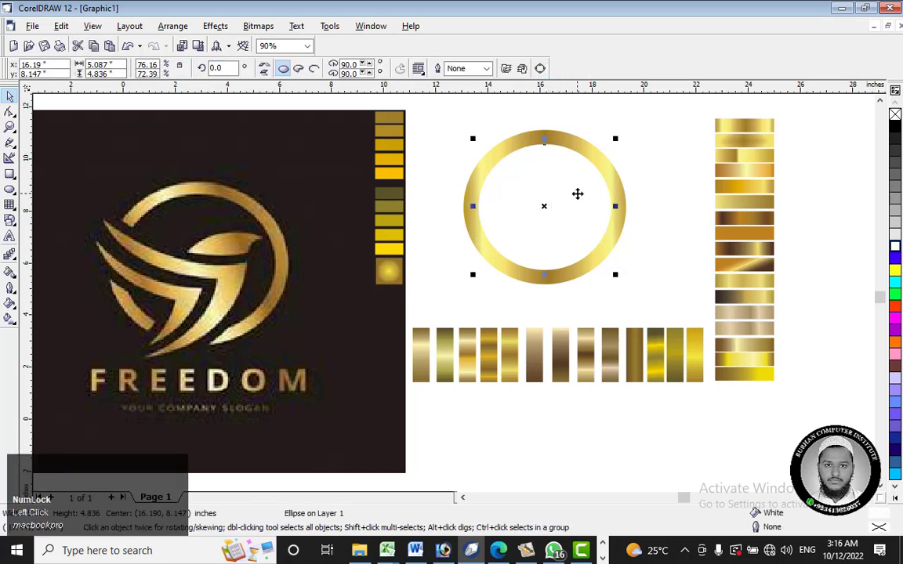
pyautogui.hotkey('ctrl', 'z')
pyautogui.hotkey('ctrl', 'z')
pyautogui.hotkey('ctrl', 'z')
pyautogui.hotkey('ctrl', 'z')
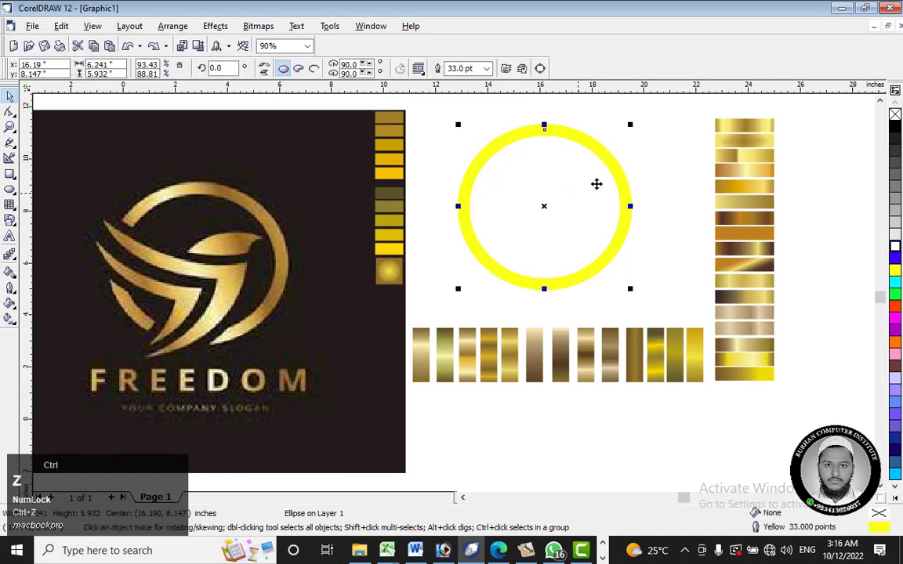
pyautogui.click(596, 184)
pyautogui.click(600, 149)
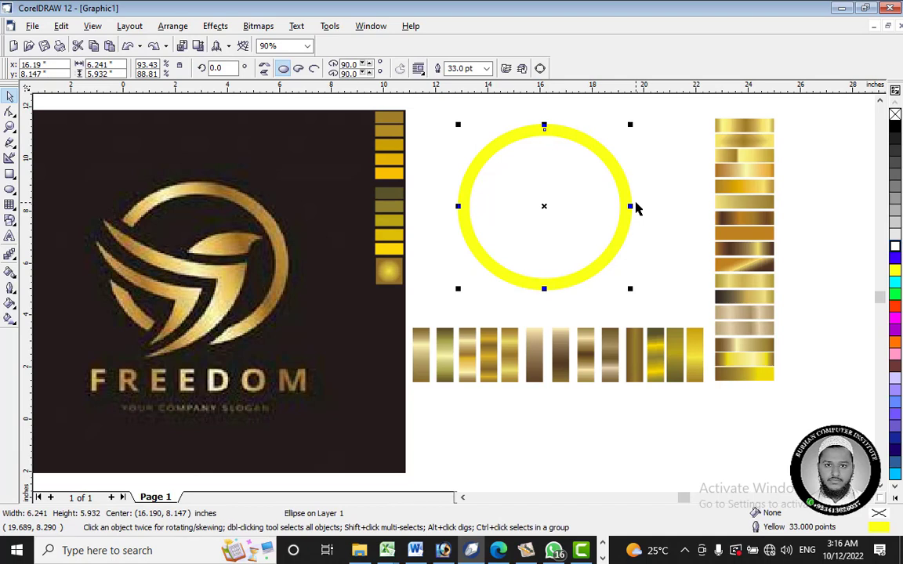
# Step: Draw an ellipse about 3.74 by 3.44 inches and place it below the vertical column of gold swatches
pyautogui.click(10, 189)
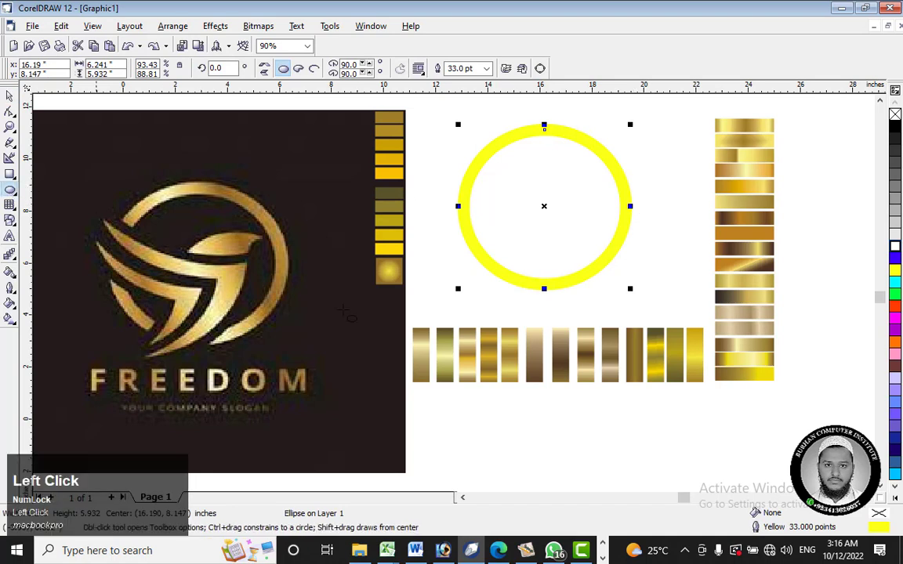
pyautogui.moveTo(660, 210); pyautogui.dragTo(764, 307)
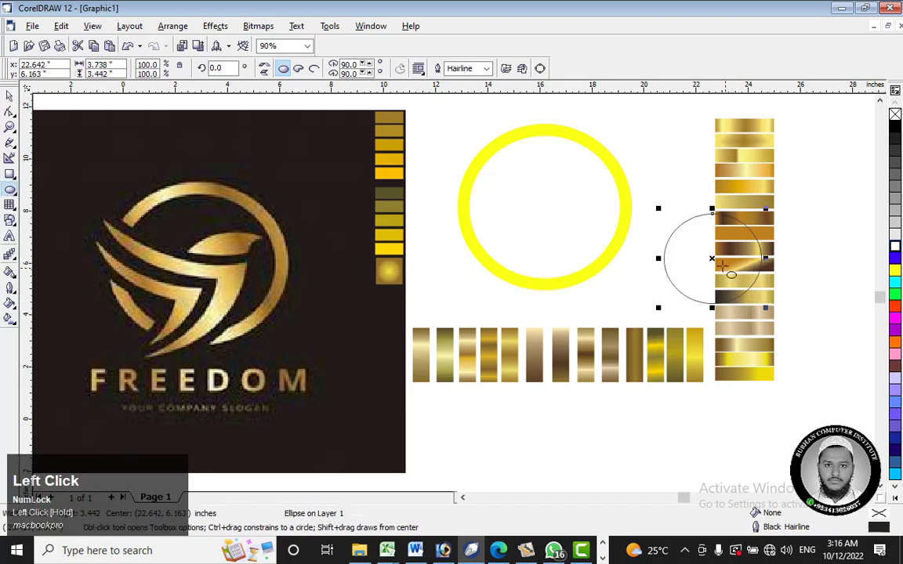
pyautogui.moveTo(715, 259); pyautogui.dragTo(817, 417)
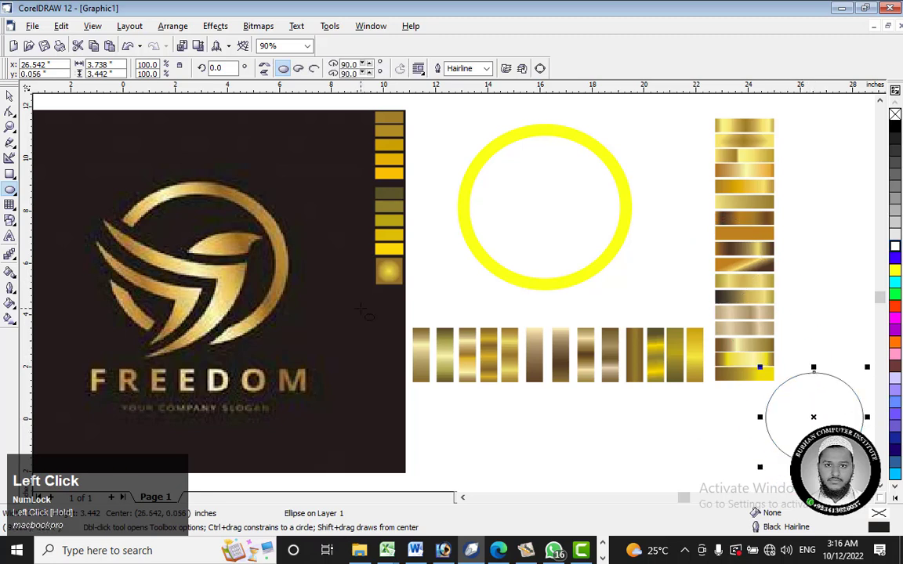
# Step: Copy the olive-and-yellow banded gradient from the horizontal swatch row onto the small new ellipse
pyautogui.click(17, 280)
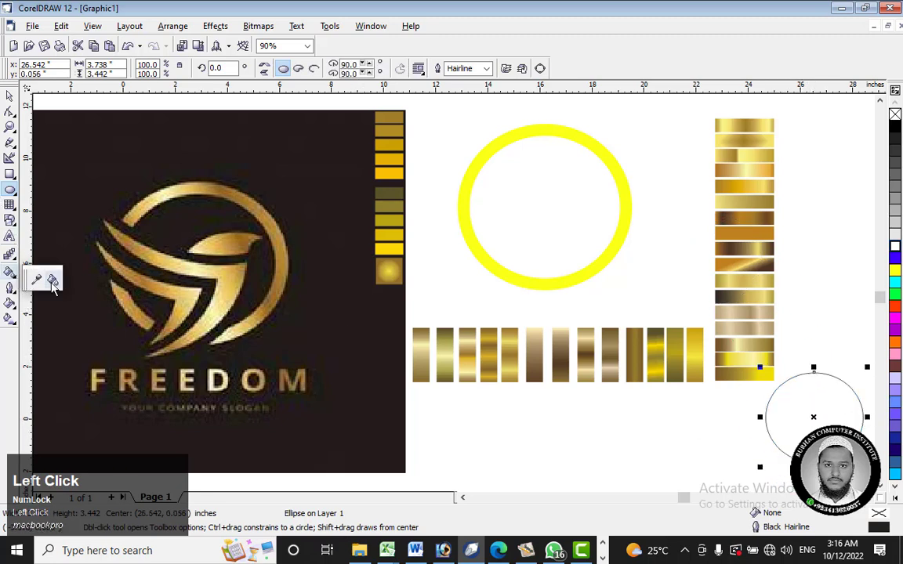
pyautogui.click(36, 276)
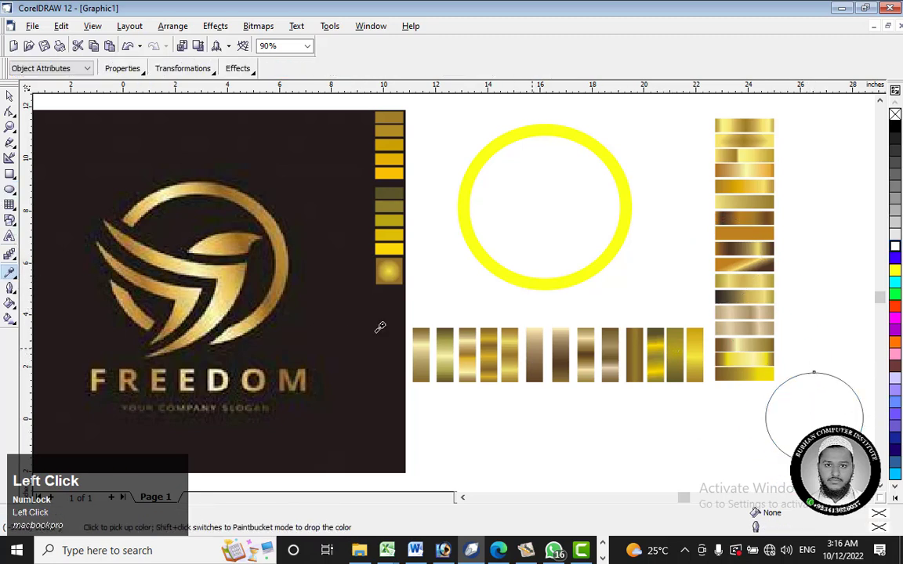
pyautogui.click(16, 280)
pyautogui.click(54, 277)
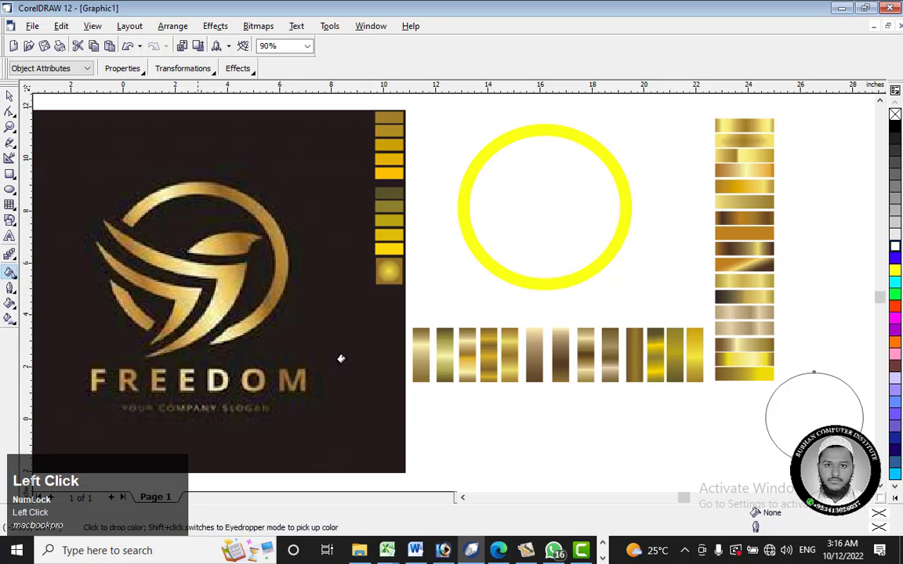
pyautogui.click(835, 424)
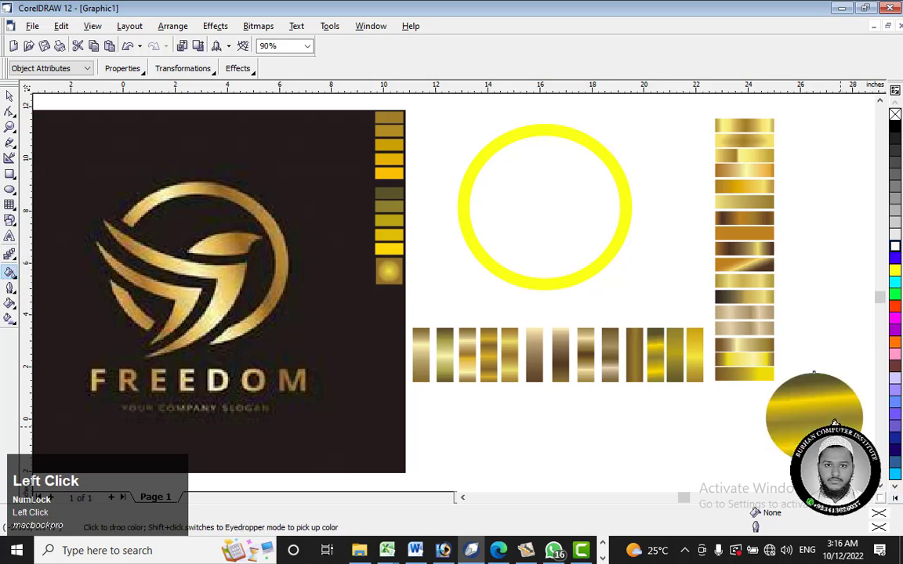
# Step: Delete the small olive-and-yellow ellipse below the vertical column of gold swatches
pyautogui.click(9, 95)
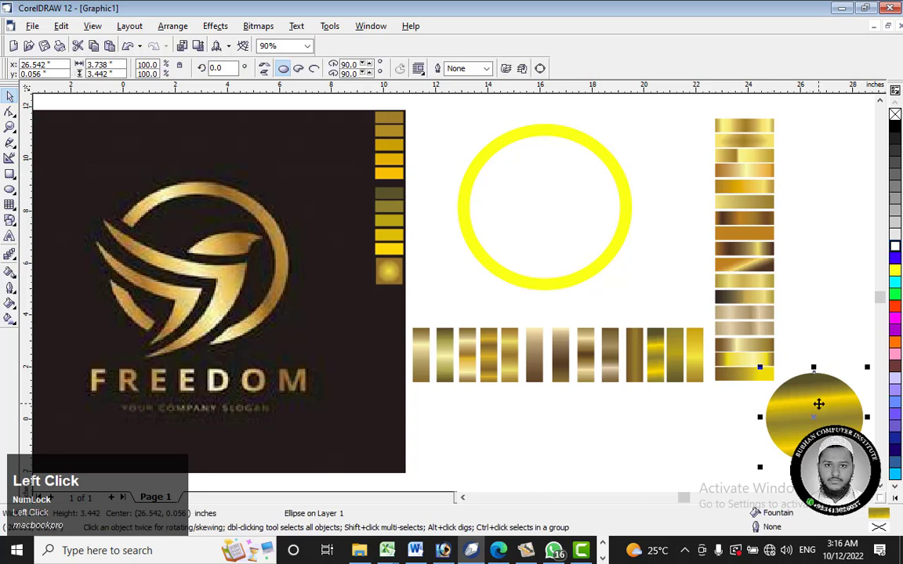
pyautogui.rightClick(818, 404)
pyautogui.click(721, 261)
# Step: Convert the yellow ring's 33-point outline to an object
pyautogui.click(629, 229)
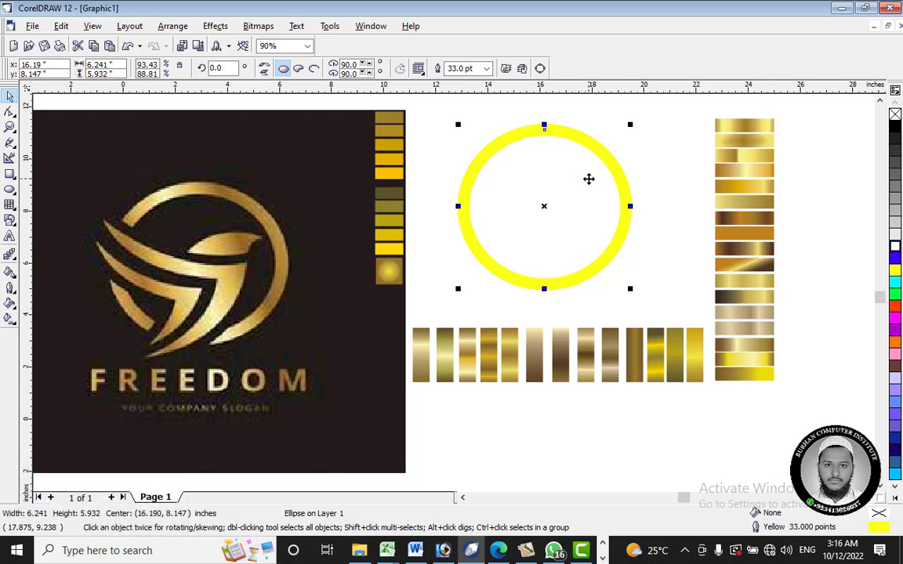
pyautogui.click(171, 29)
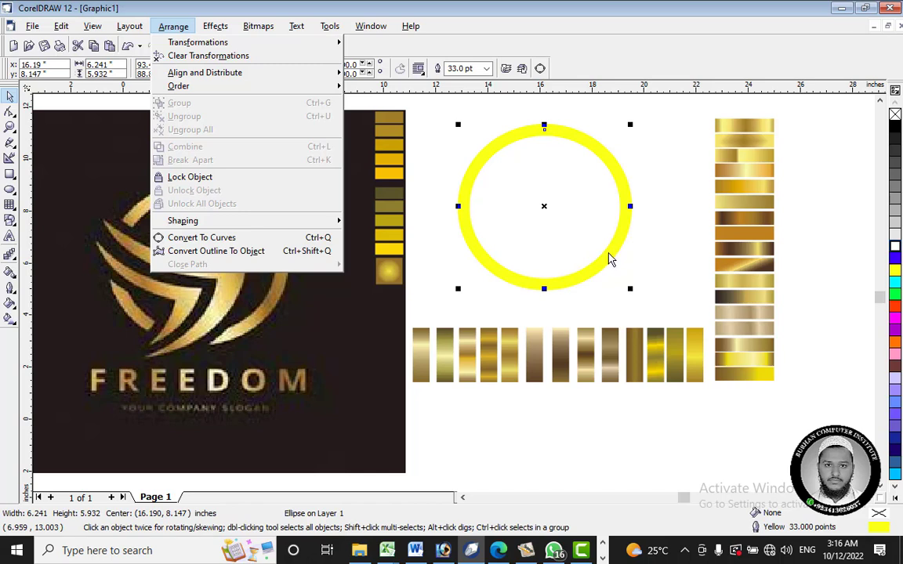
pyautogui.click(249, 253)
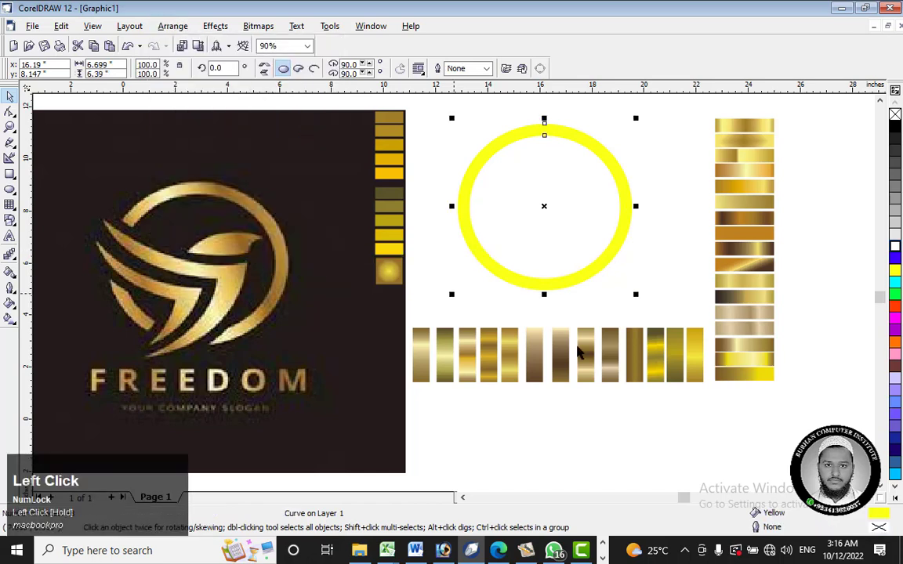
# Step: Pull the leftover unfilled ellipse out of the ring, fill it red to expose it, and delete it
pyautogui.click(633, 414)
pyautogui.moveTo(609, 275); pyautogui.dragTo(786, 423)
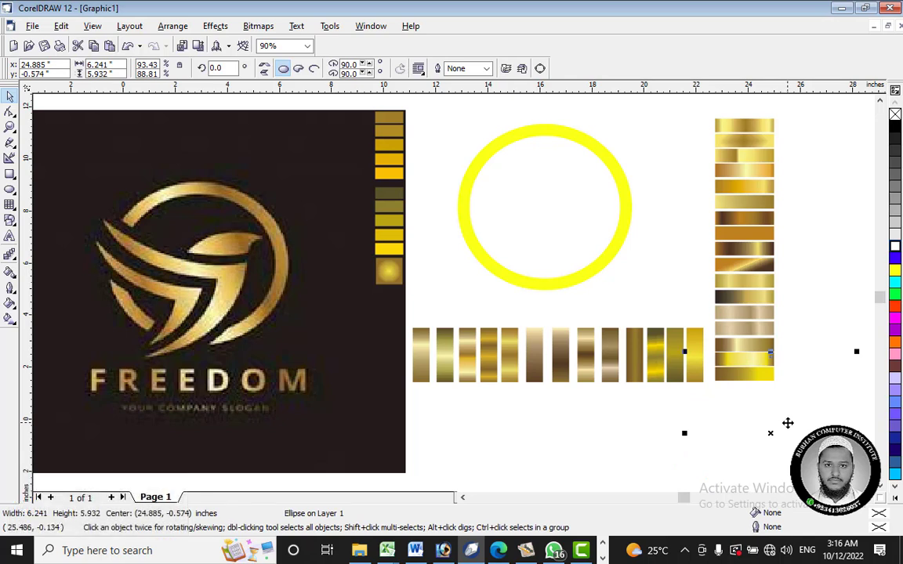
pyautogui.rightClick(788, 423)
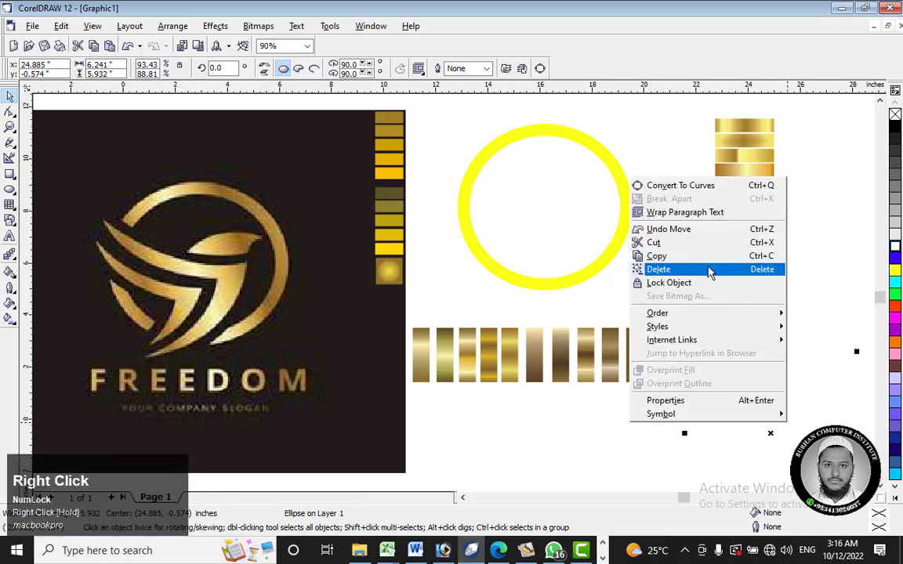
pyautogui.click(895, 306)
pyautogui.moveTo(790, 424); pyautogui.dragTo(699, 401)
pyautogui.rightClick(699, 401)
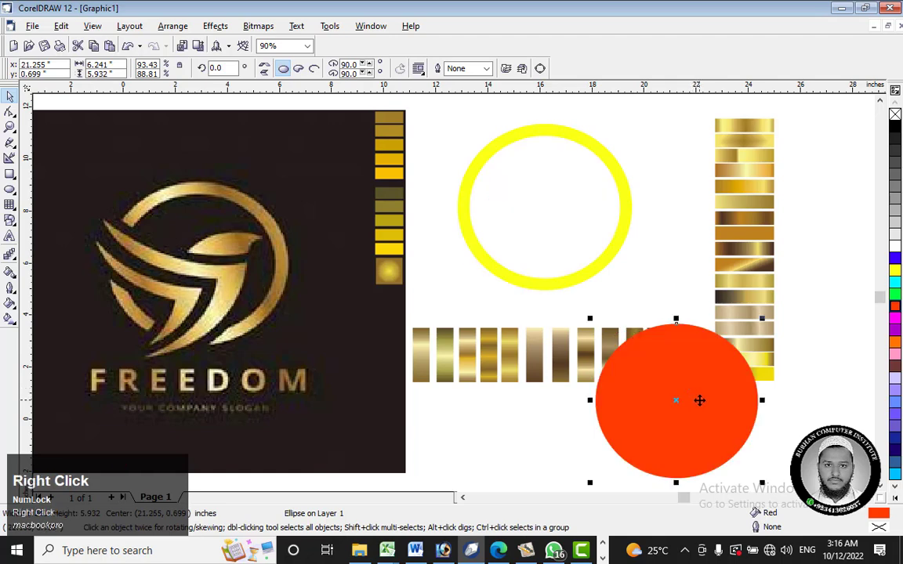
pyautogui.click(744, 247)
# Step: Apply the sampled olive-and-yellow banded gradient to the converted ring
pyautogui.click(625, 205)
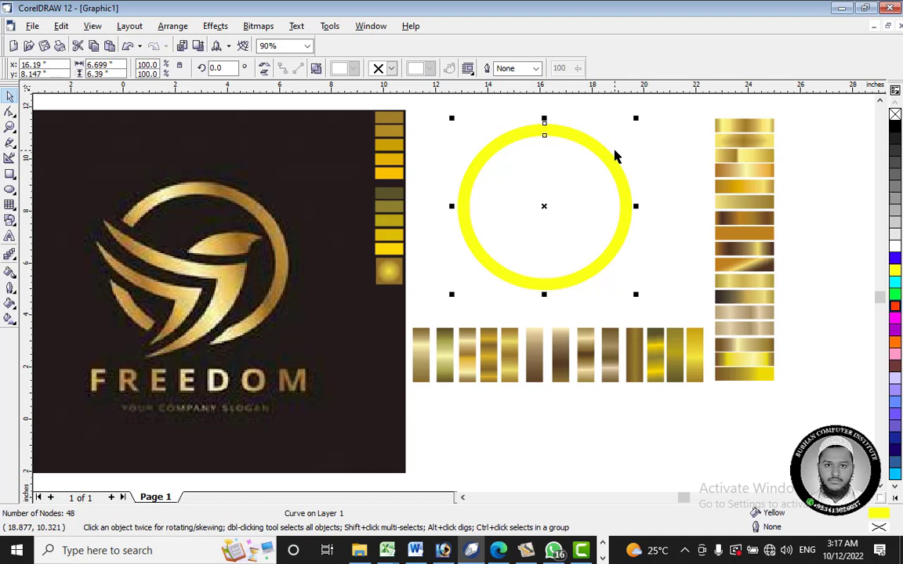
pyautogui.click(9, 272)
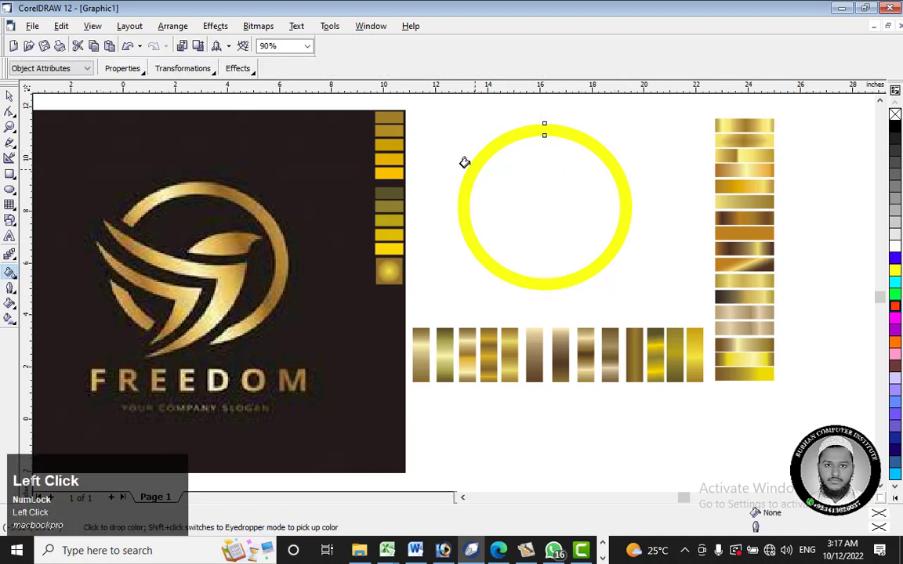
pyautogui.click(484, 143)
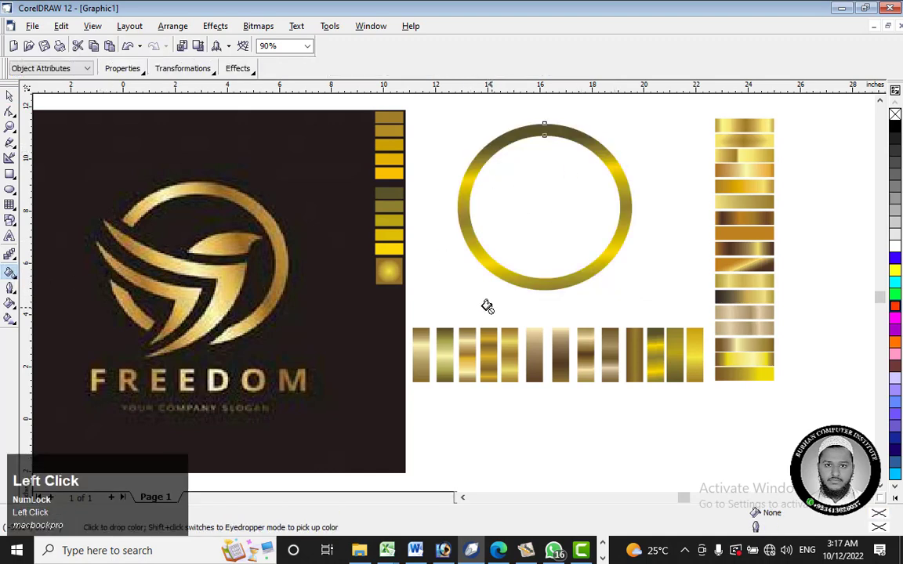
# Step: Sample the topmost gold gradient swatch of the vertical column and apply it to the ring
pyautogui.click(9, 272)
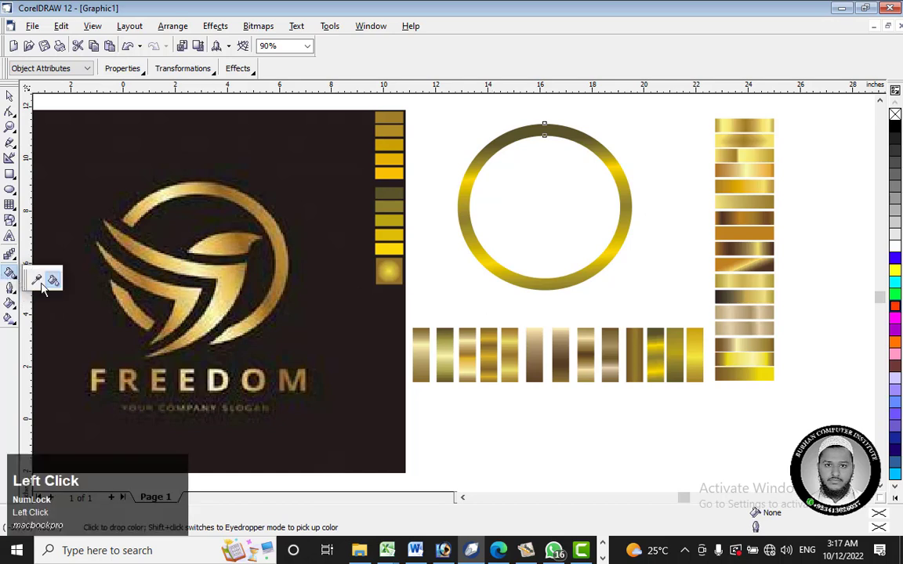
pyautogui.click(37, 276)
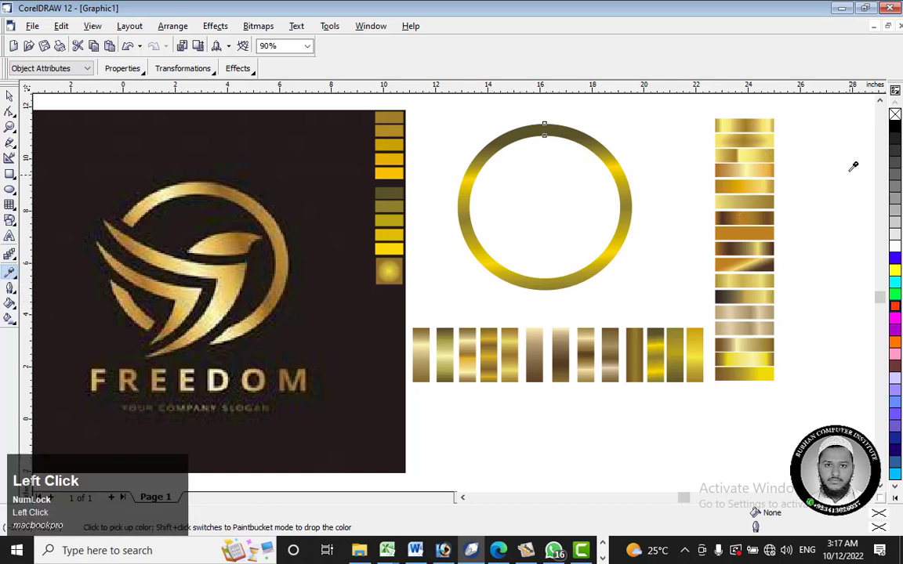
pyautogui.click(762, 127)
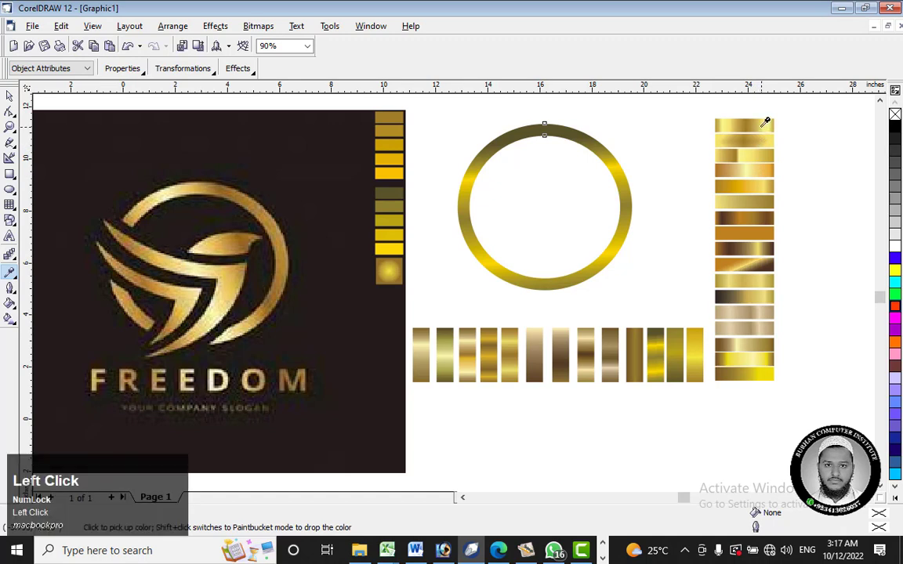
pyautogui.click(14, 275)
pyautogui.click(51, 277)
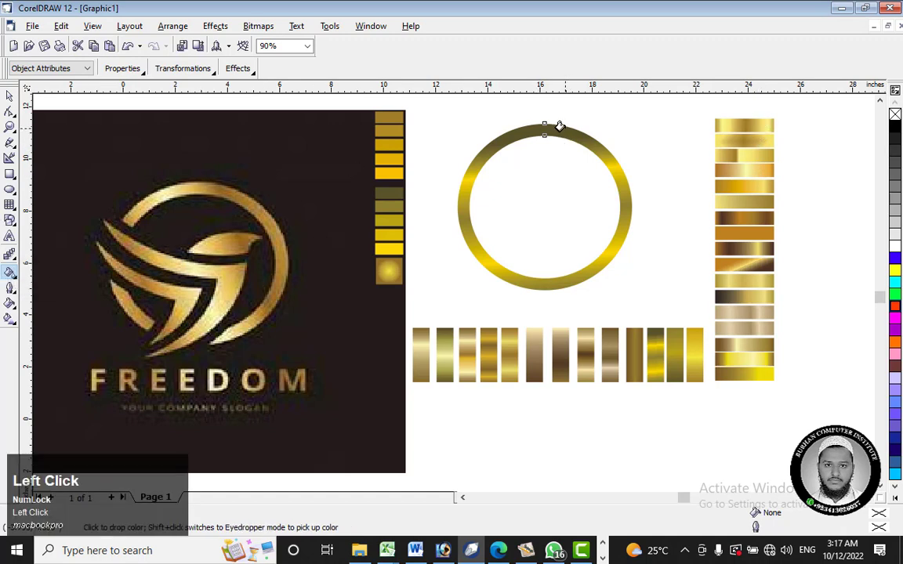
pyautogui.click(558, 132)
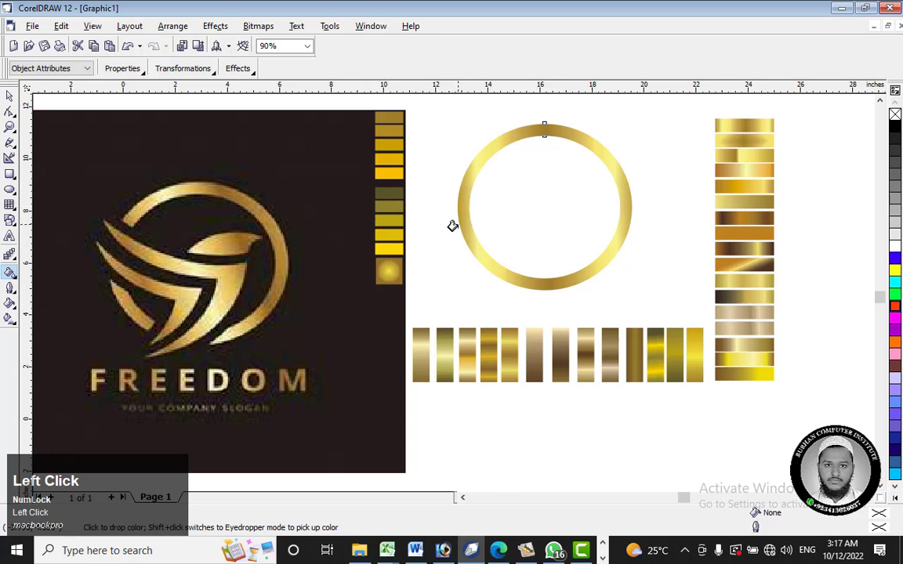
# Step: Redirect the ring's linear gradient to run nearly horizontally across it, at about 2.2° with a 6% edge pad
pyautogui.click(10, 317)
pyautogui.moveTo(459, 248); pyautogui.dragTo(593, 220)
pyautogui.moveTo(457, 248); pyautogui.dragTo(455, 226)
pyautogui.moveTo(593, 220); pyautogui.dragTo(622, 221)
pyautogui.click(9, 95)
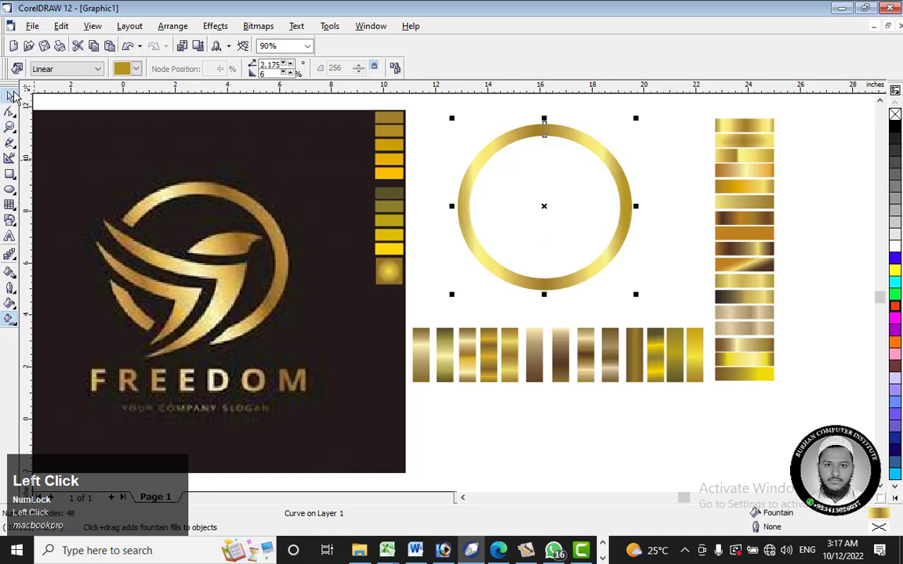
# Step: Draw a black-filled rectangle about 15.41 by 13.91 inches, matching the reference image, and place it beyond the vertical swatch column
pyautogui.scroll(-2, 645, 219)
pyautogui.scroll(-1, 643, 212)
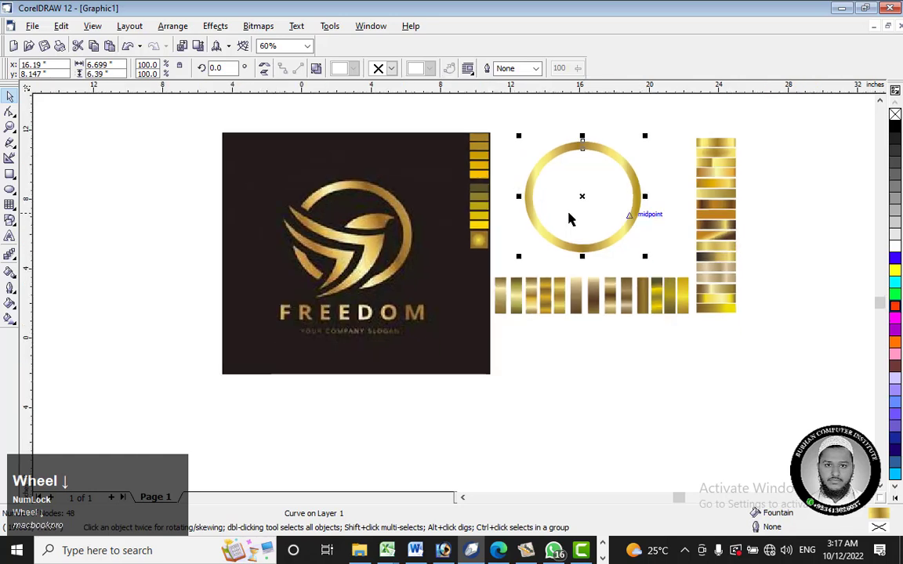
pyautogui.click(10, 174)
pyautogui.moveTo(222, 132); pyautogui.dragTo(493, 377)
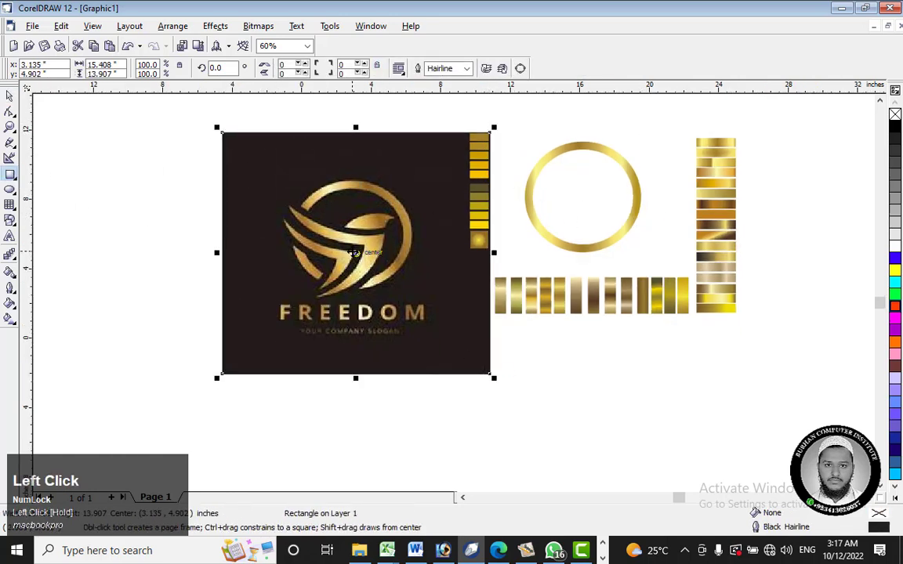
pyautogui.moveTo(356, 253); pyautogui.dragTo(742, 250)
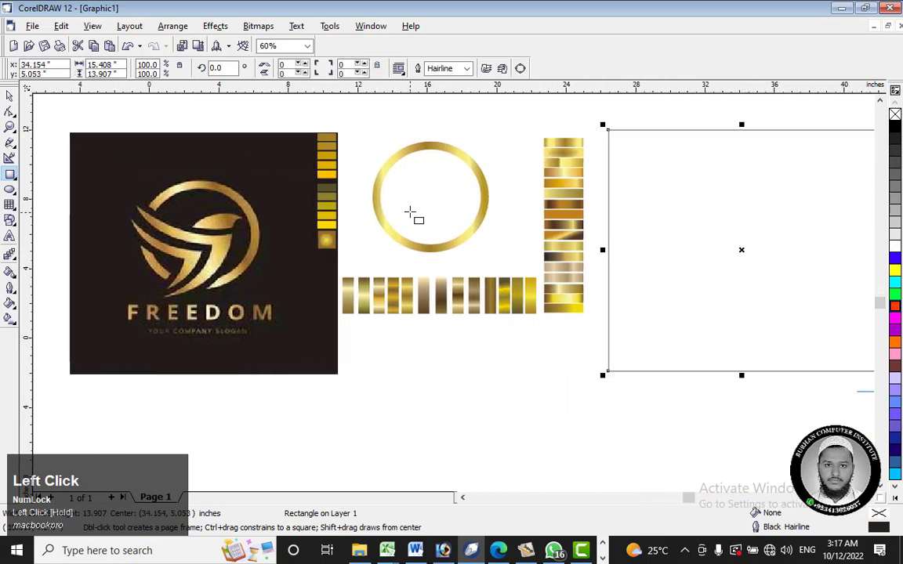
pyautogui.click(895, 127)
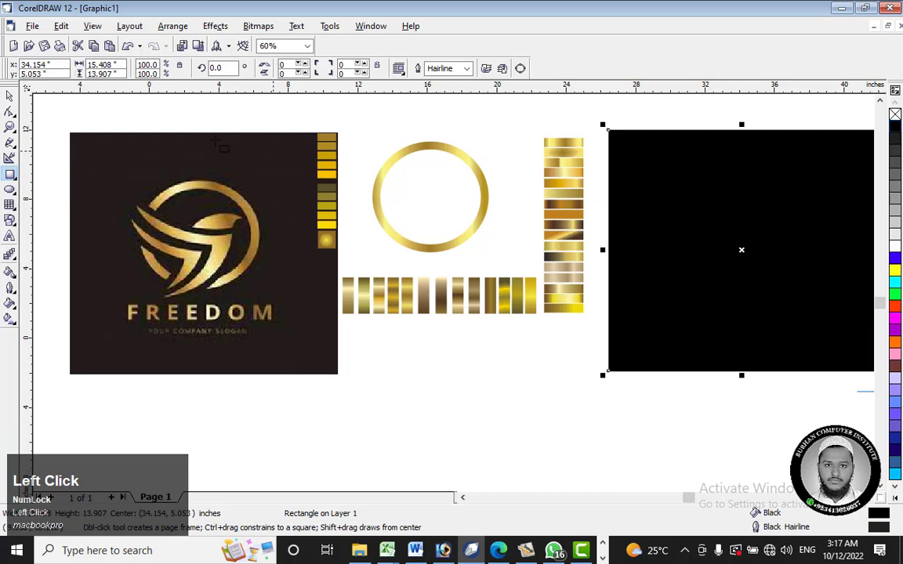
# Step: Move the gold ring onto the black rectangle, bring it to the front, and shift it slightly up and to the right
pyautogui.click(10, 96)
pyautogui.click(472, 195)
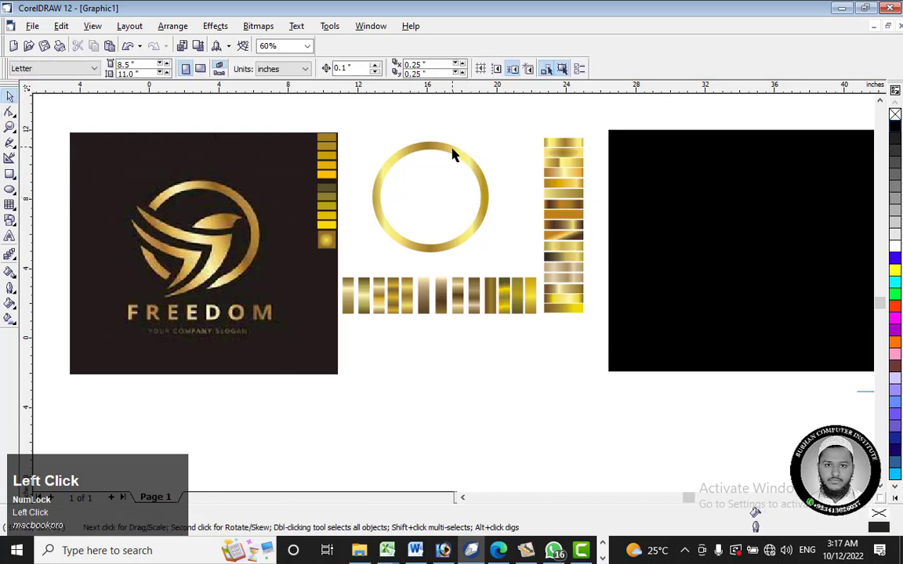
pyautogui.moveTo(453, 149); pyautogui.dragTo(774, 207)
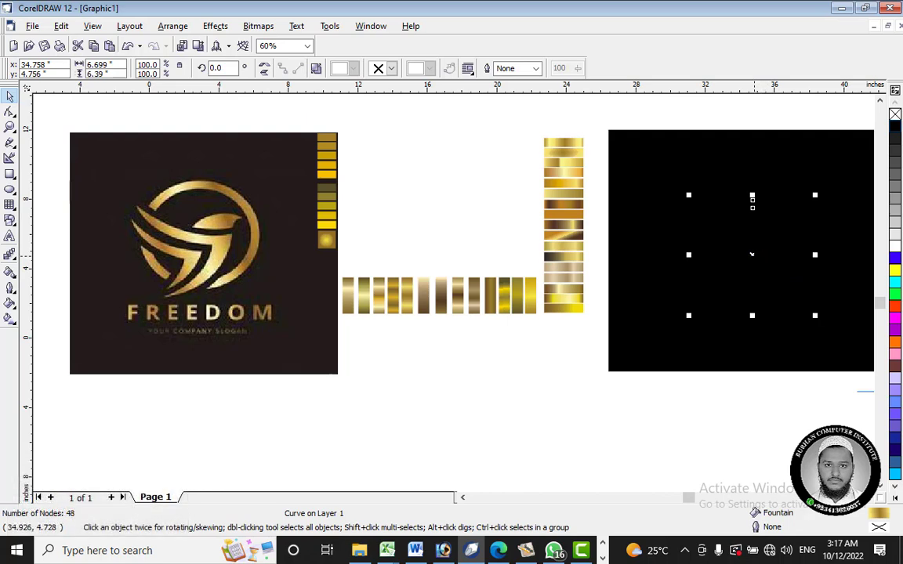
pyautogui.rightClick(751, 256)
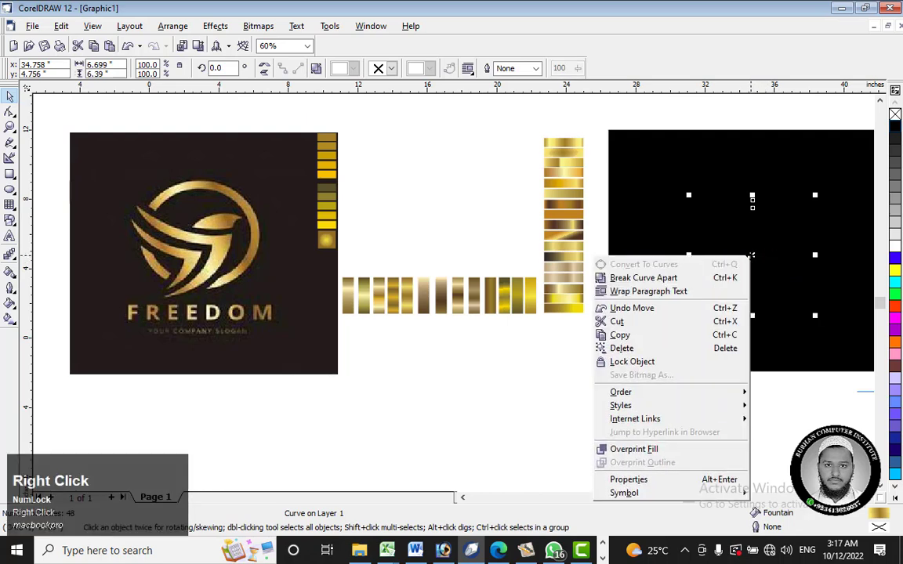
pyautogui.click(621, 392)
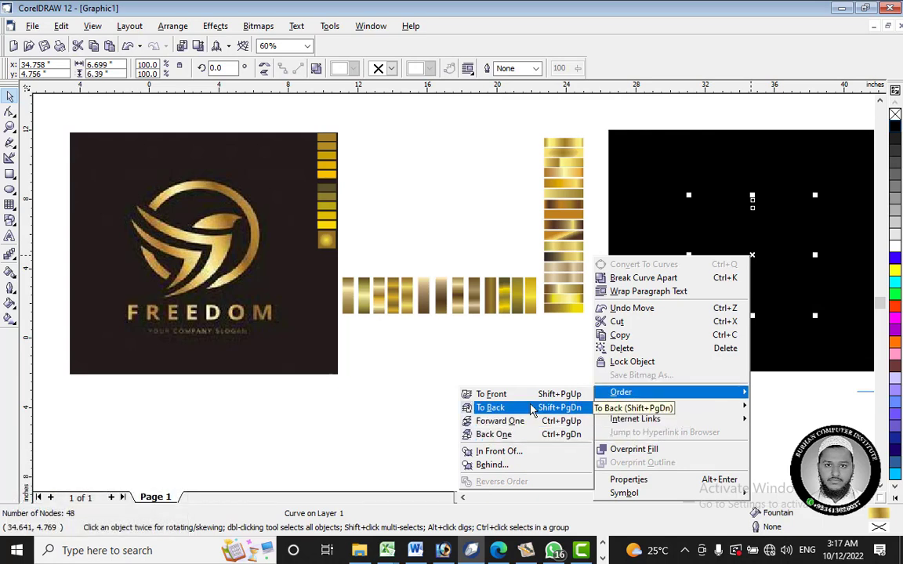
pyautogui.click(486, 394)
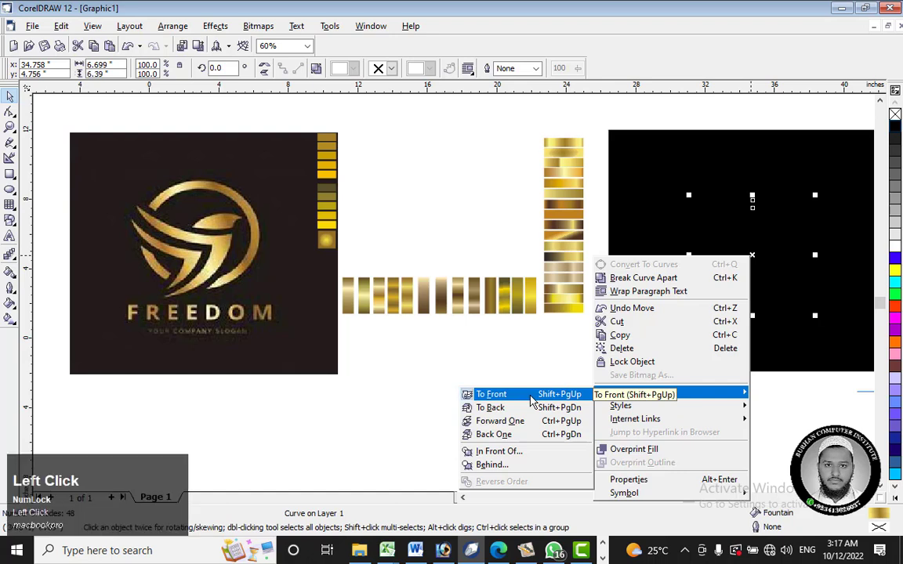
pyautogui.moveTo(751, 255); pyautogui.dragTo(767, 247)
pyautogui.click(748, 410)
# Step: Trace the bird's head in the reference image with a closed five-node Bezier outline of straight segments
pyautogui.moveTo(750, 410); pyautogui.dragTo(877, 405)
pyautogui.scroll(1, 62, 222)
pyautogui.scroll(5, 62, 222)
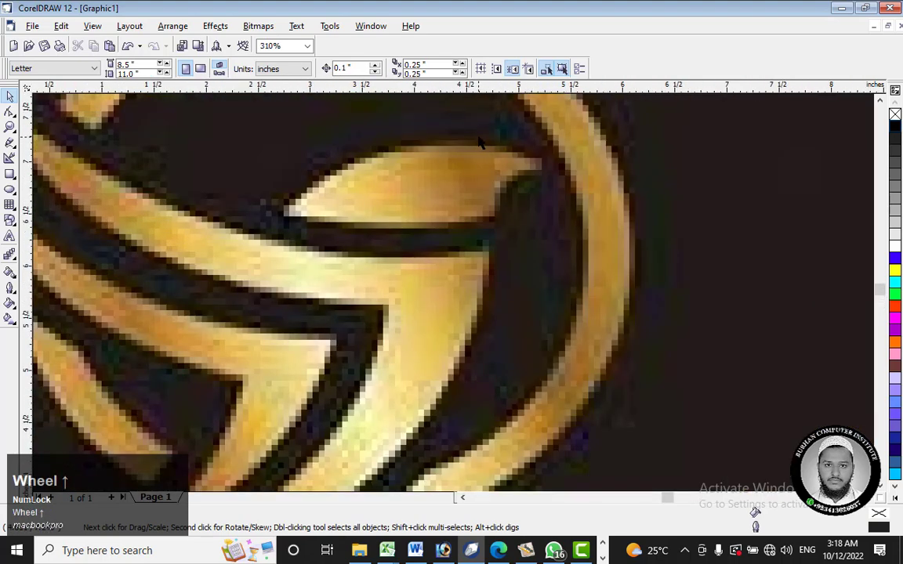
pyautogui.scroll(1, 480, 141)
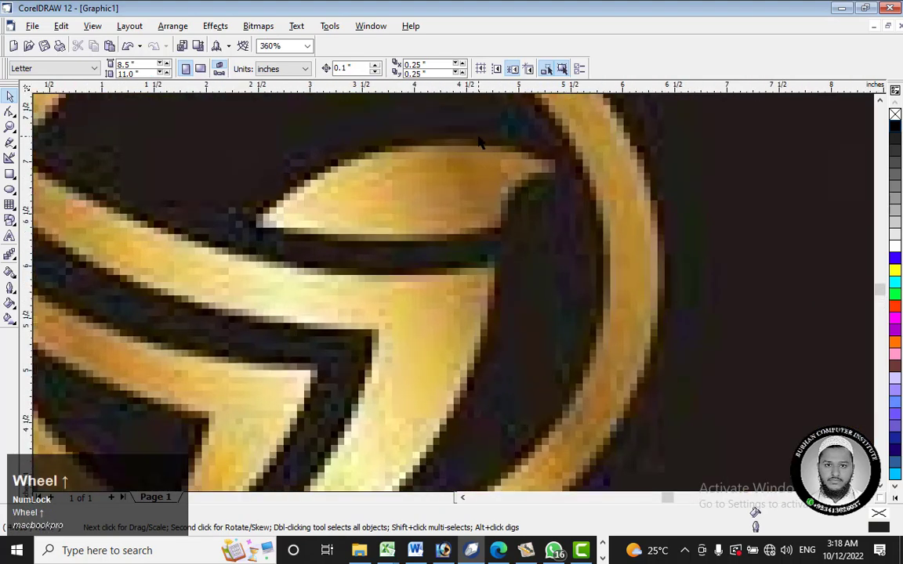
pyautogui.click(12, 149)
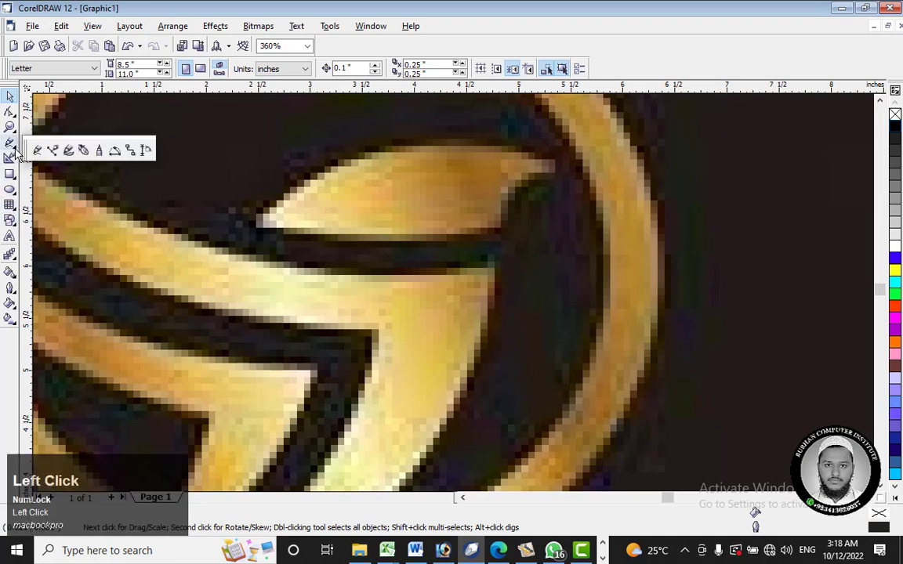
pyautogui.click(54, 151)
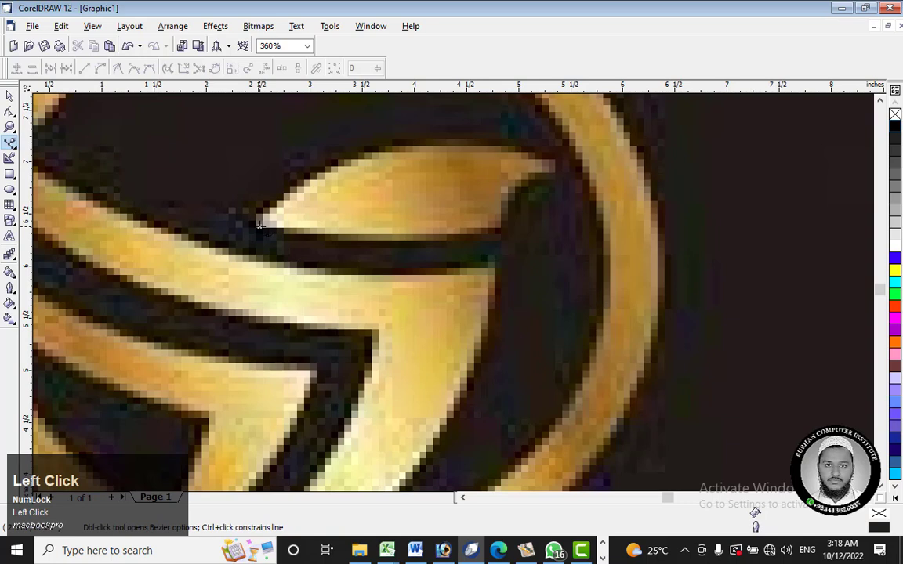
pyautogui.click(386, 151)
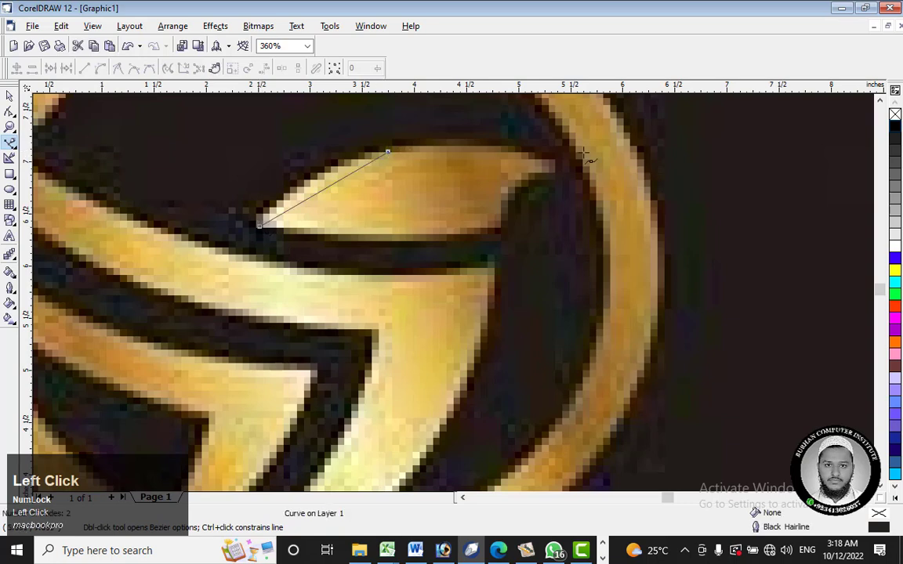
pyautogui.click(555, 160)
pyautogui.click(510, 191)
pyautogui.click(506, 232)
pyautogui.click(259, 226)
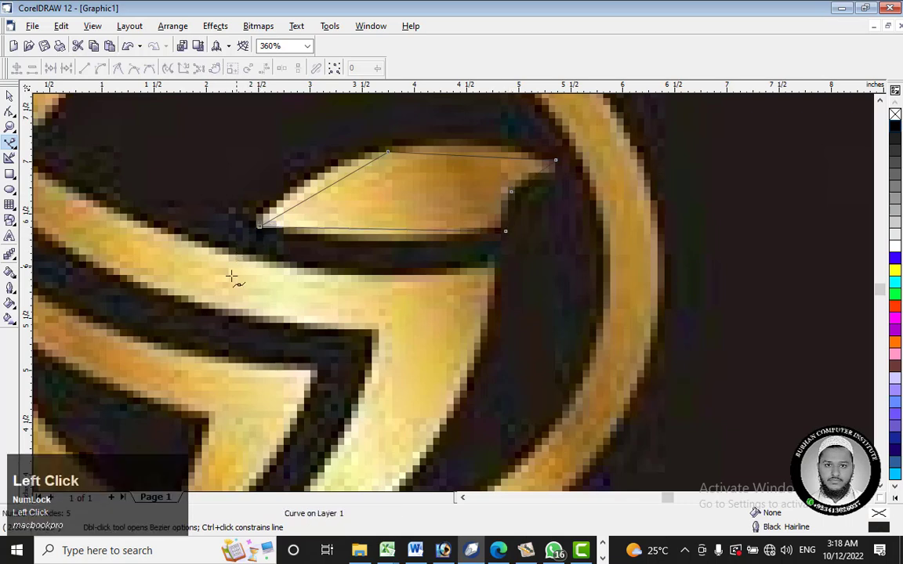
# Step: Convert the head outline's upper-left segment to a curve and delete the node at its upper end
pyautogui.click(10, 95)
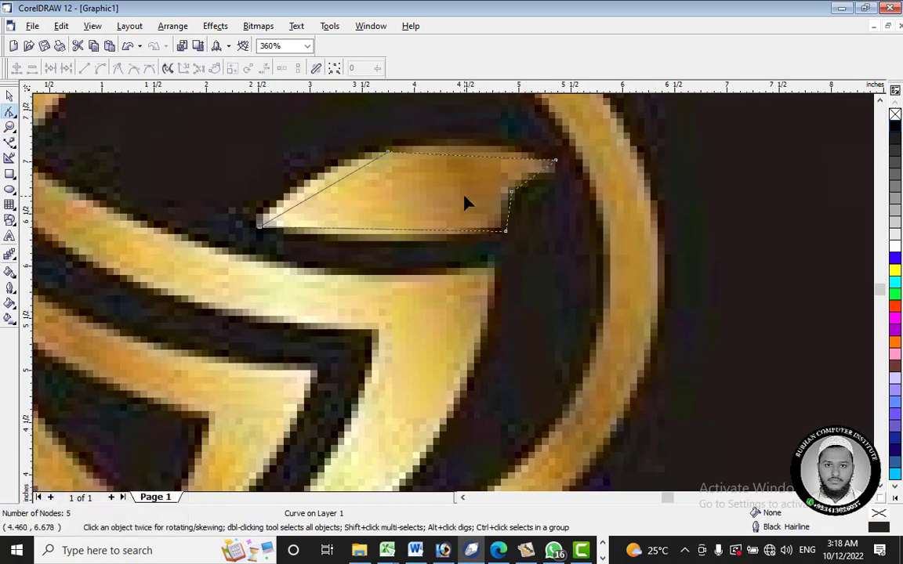
pyautogui.rightClick(342, 191)
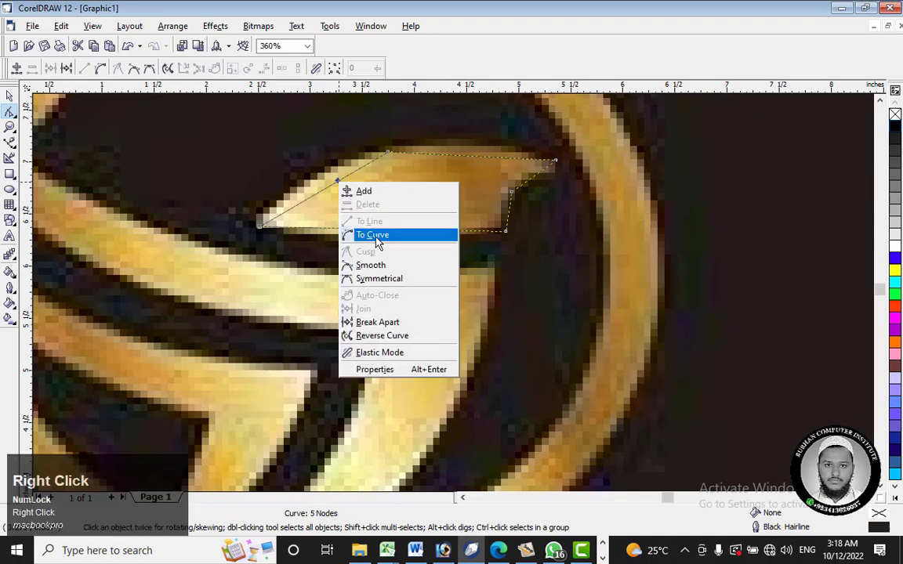
pyautogui.click(374, 236)
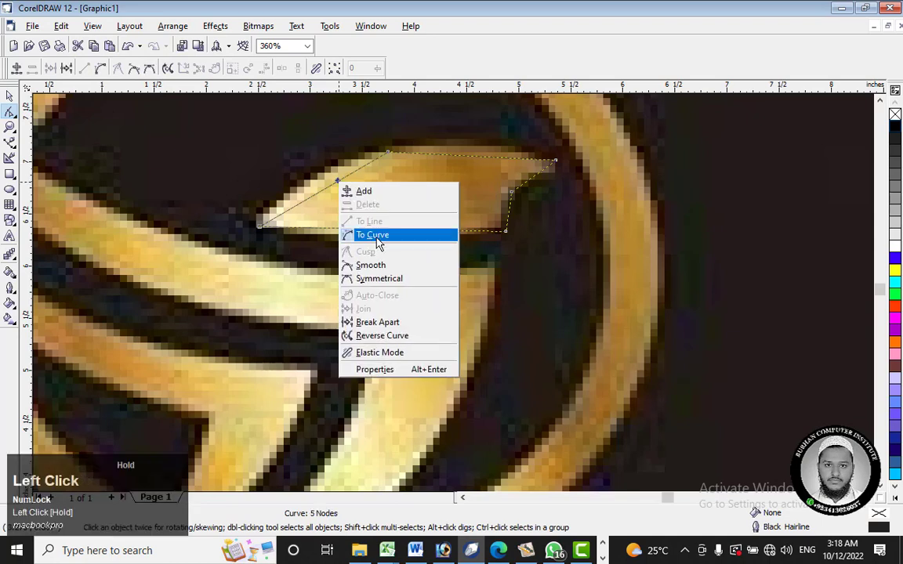
pyautogui.rightClick(390, 154)
pyautogui.click(419, 173)
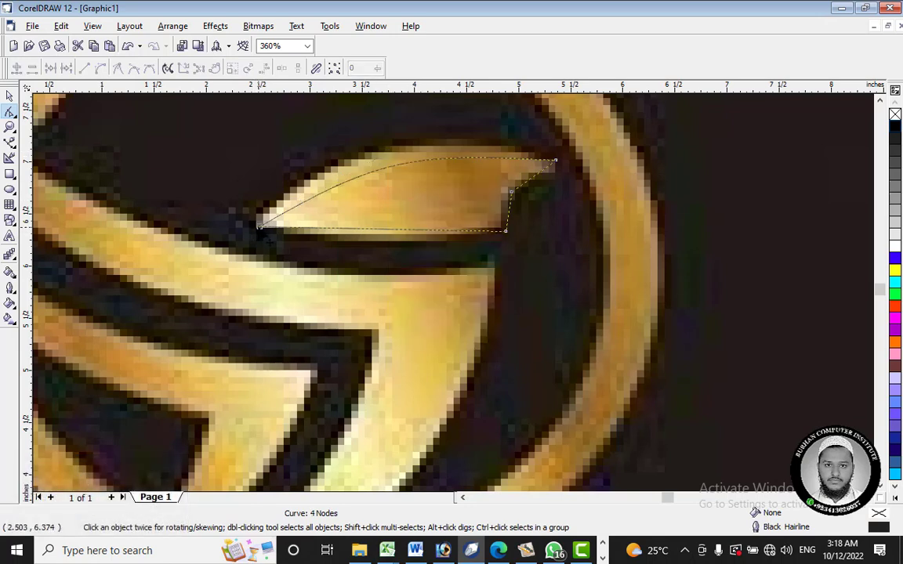
# Step: Reshape the head outline's upper curve with its control handles so it follows the top edge of the bird's head in the reference
pyautogui.click(402, 175)
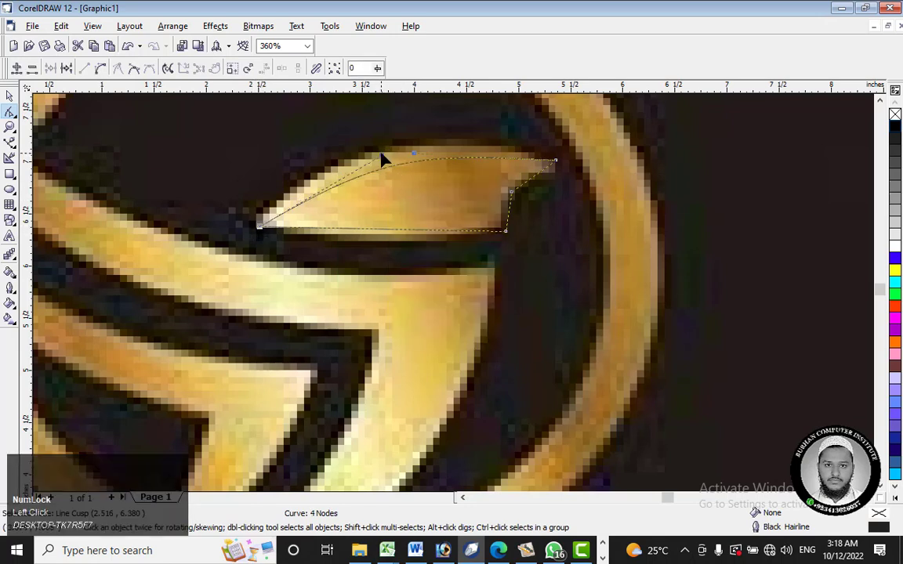
pyautogui.click(373, 143)
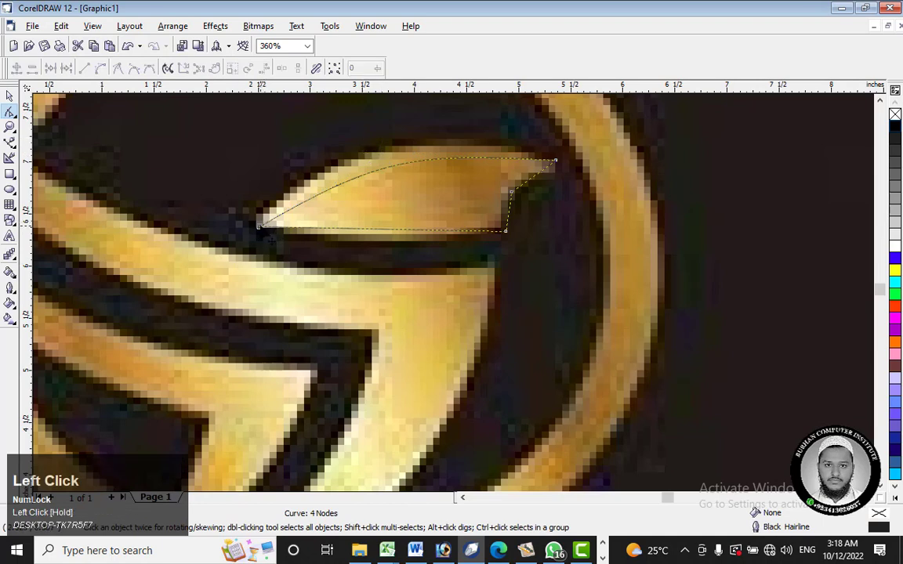
pyautogui.click(352, 180)
pyautogui.moveTo(381, 155); pyautogui.dragTo(412, 140)
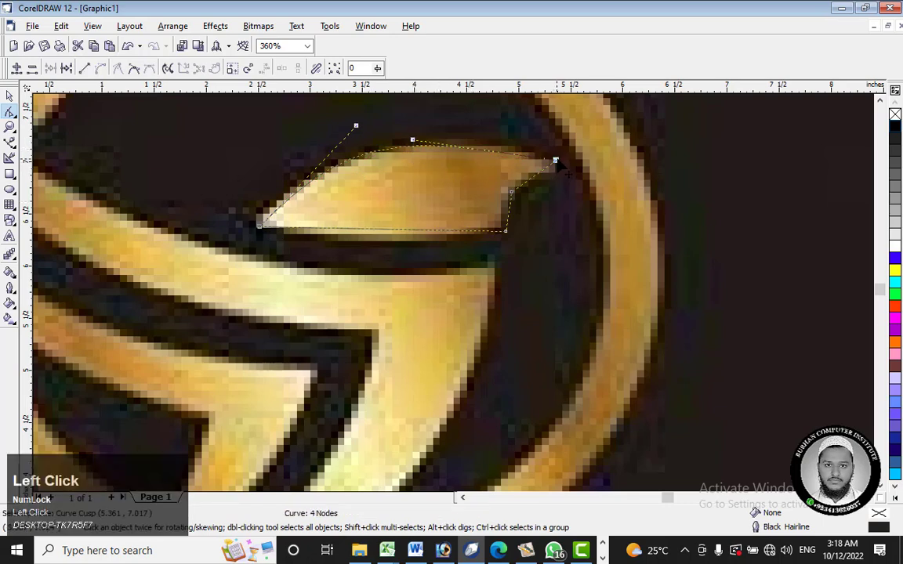
pyautogui.moveTo(556, 161); pyautogui.dragTo(555, 161)
# Step: Delete the node in the notch under the beak and shift the head outline's lower-right corner slightly up and left
pyautogui.rightClick(513, 194)
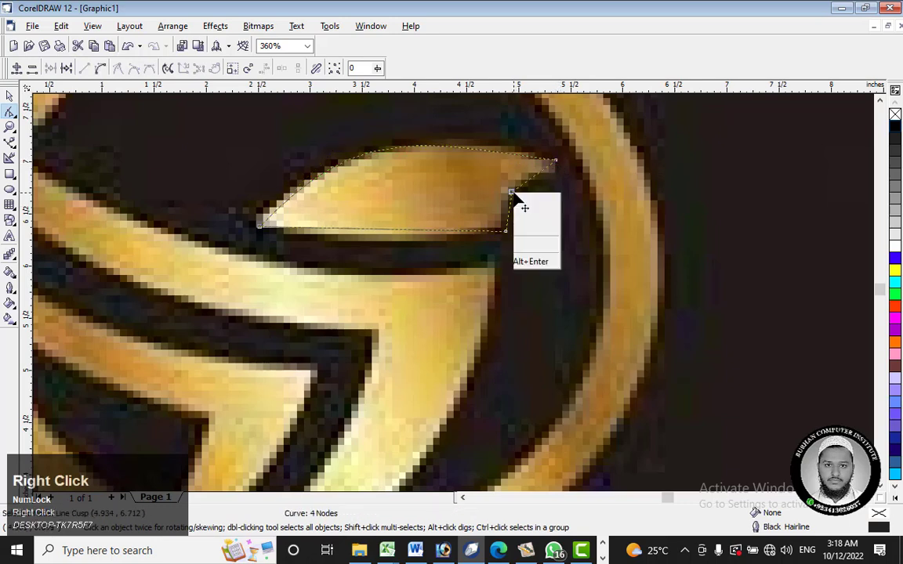
pyautogui.click(541, 214)
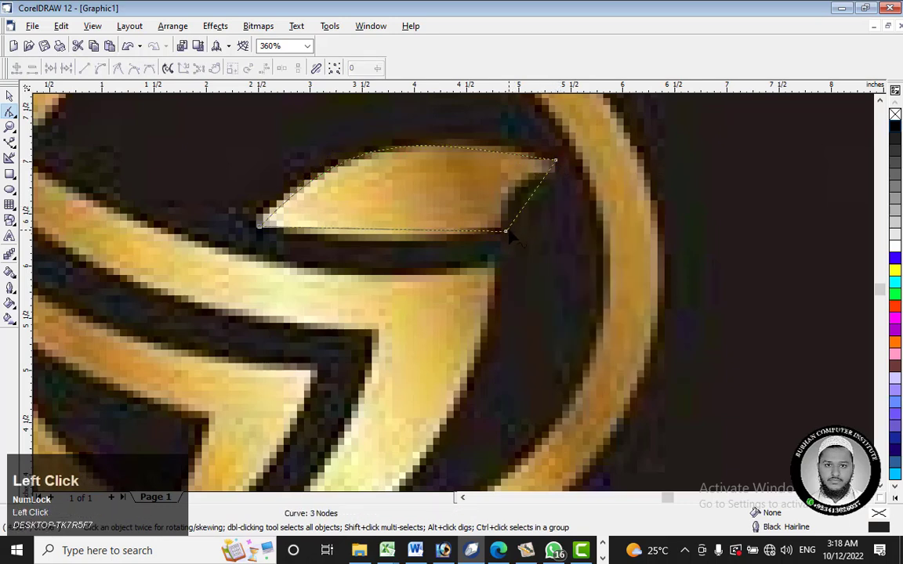
pyautogui.moveTo(506, 232); pyautogui.dragTo(502, 228)
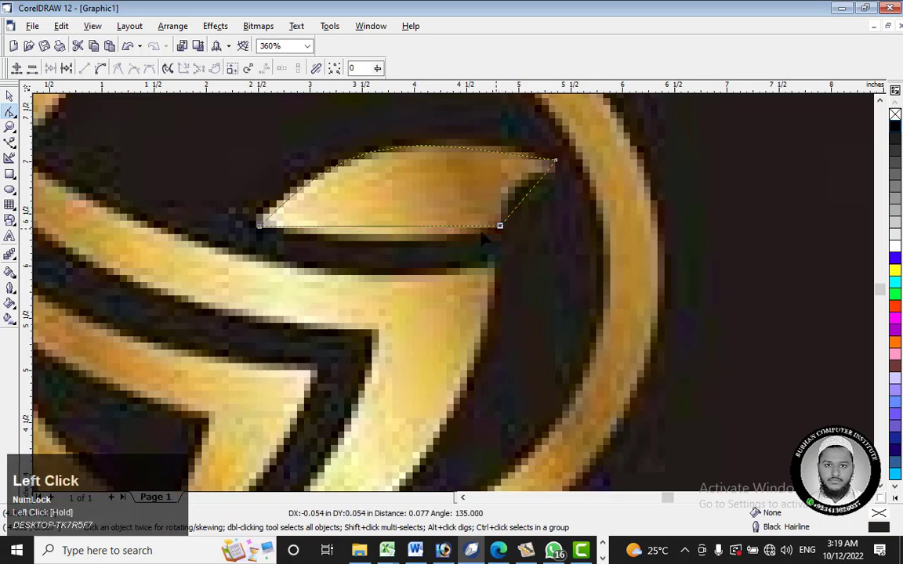
# Step: Convert the beak's lower segment to a curve bent inward along the reference, and lower the beak tip slightly
pyautogui.rightClick(527, 194)
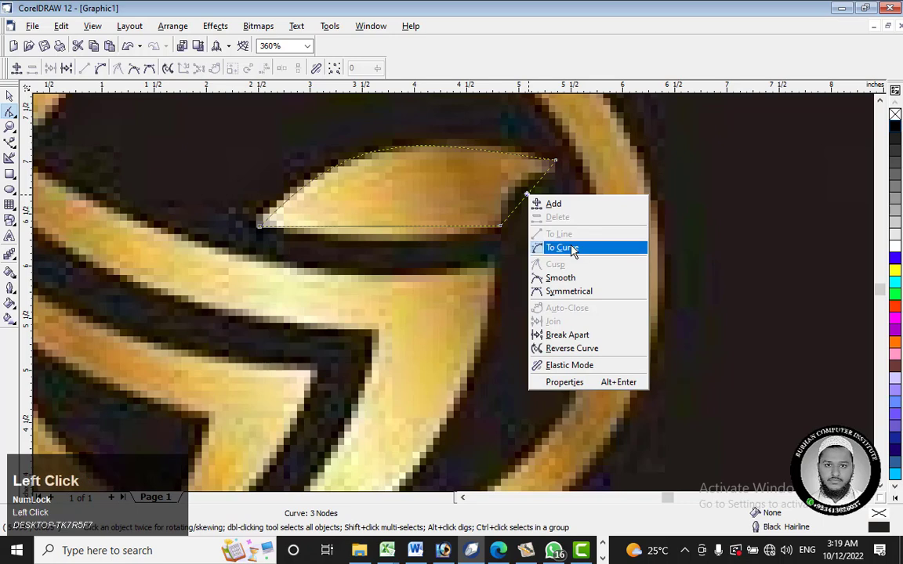
pyautogui.click(562, 247)
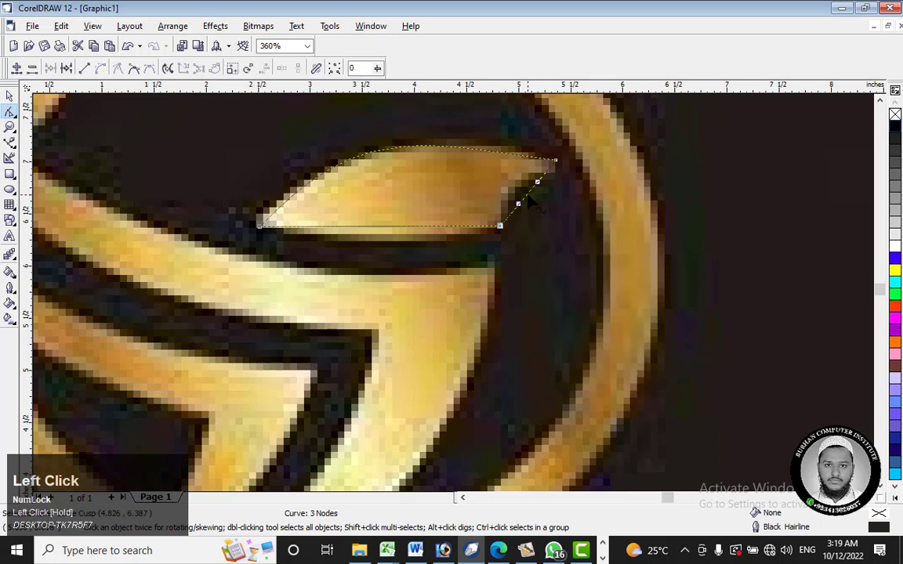
pyautogui.moveTo(529, 199)
pyautogui.mouseDown()
pyautogui.moveTo(515, 192)
pyautogui.moveTo(523, 199)
pyautogui.mouseUp()
pyautogui.moveTo(556, 161); pyautogui.dragTo(556, 177)
# Step: Flatten the head outline's upper curve slightly by lowering the control handle of its left end node
pyautogui.scroll(3, 554, 167)
pyautogui.scroll(-3, 556, 177)
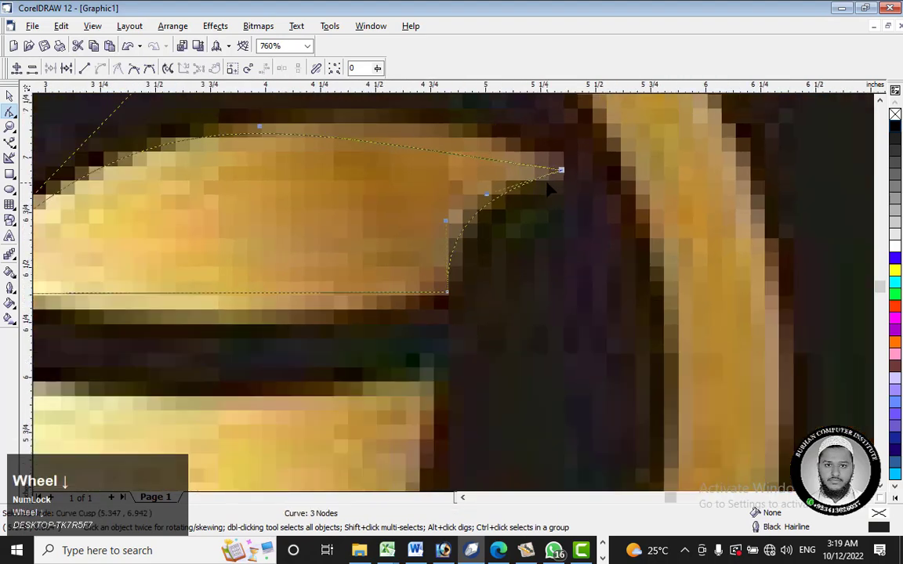
pyautogui.scroll(-3, 548, 188)
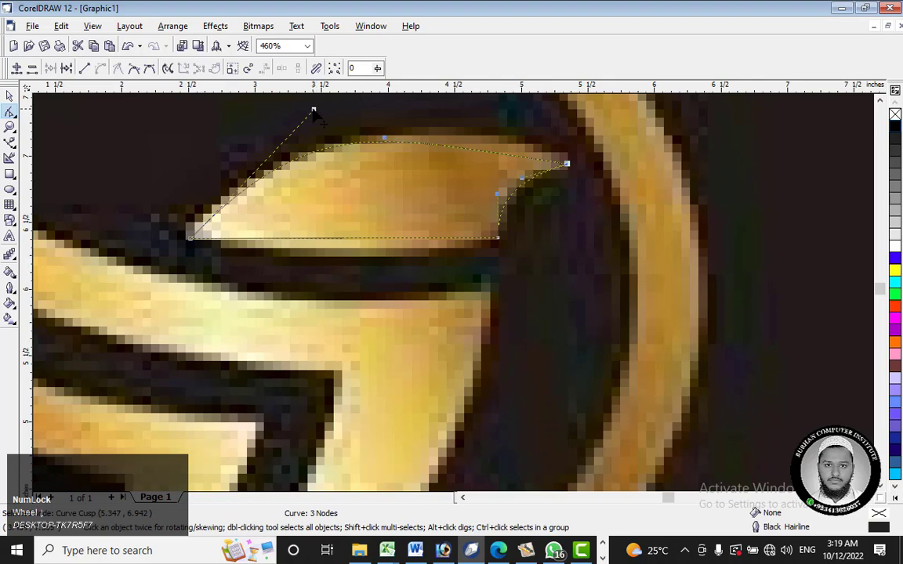
pyautogui.moveTo(313, 111); pyautogui.dragTo(317, 131)
pyautogui.click(9, 97)
# Step: Move the head outline off the reference image and place it inside the gold ring on the black rectangle
pyautogui.scroll(-4, 462, 235)
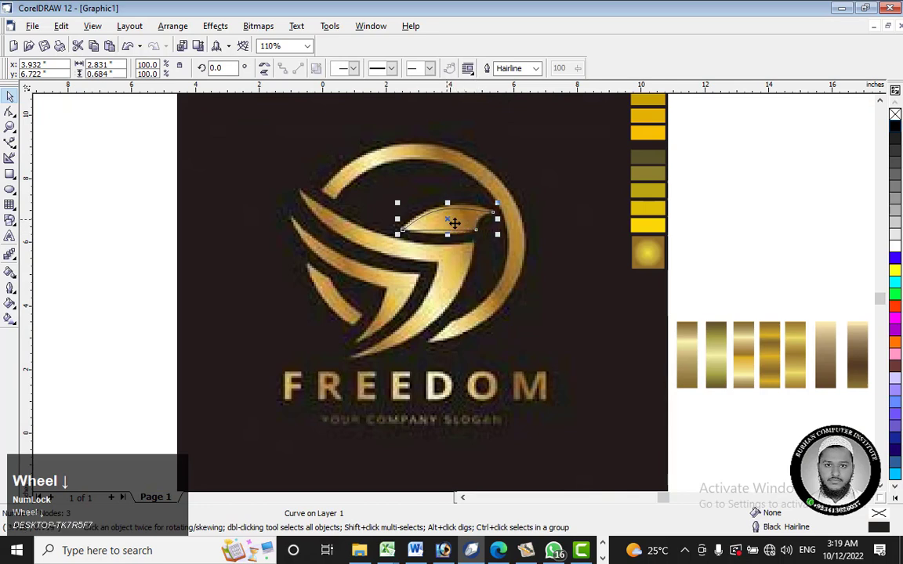
pyautogui.moveTo(454, 224); pyautogui.dragTo(767, 228)
pyautogui.click(750, 272)
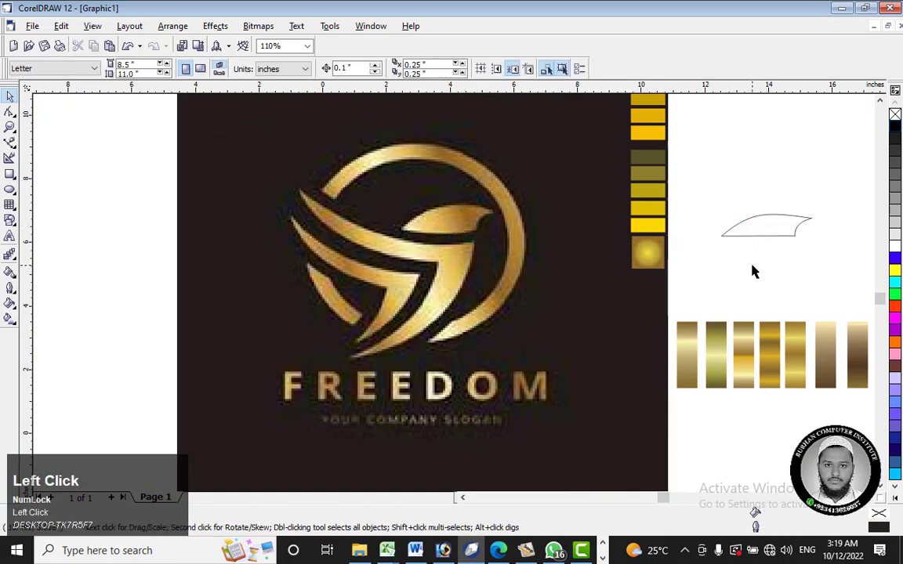
pyautogui.click(866, 498)
pyautogui.click(867, 497)
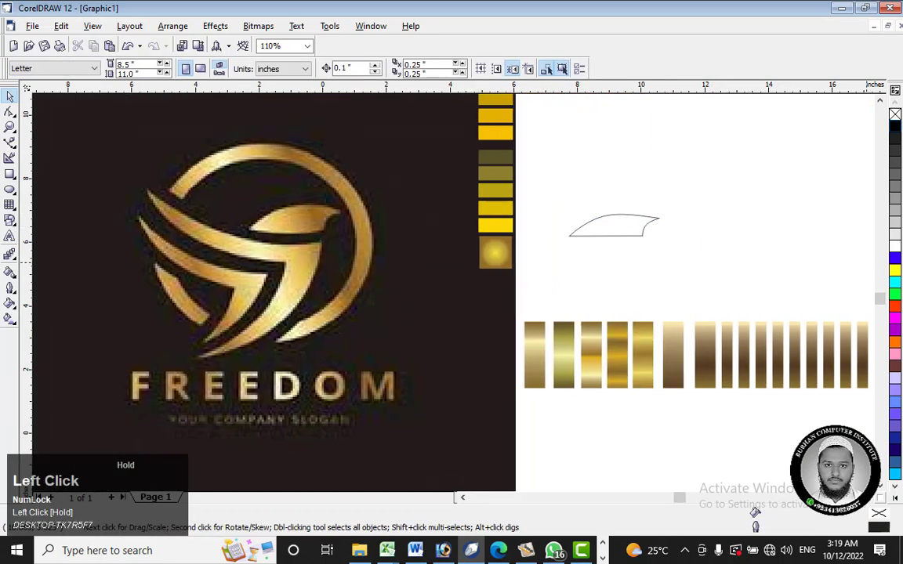
pyautogui.click(443, 226)
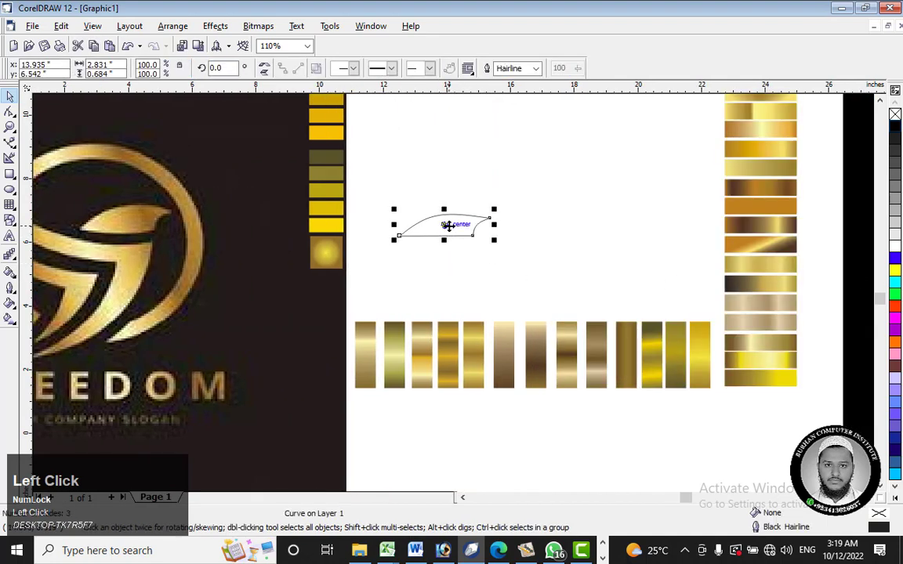
pyautogui.moveTo(448, 226); pyautogui.dragTo(716, 222)
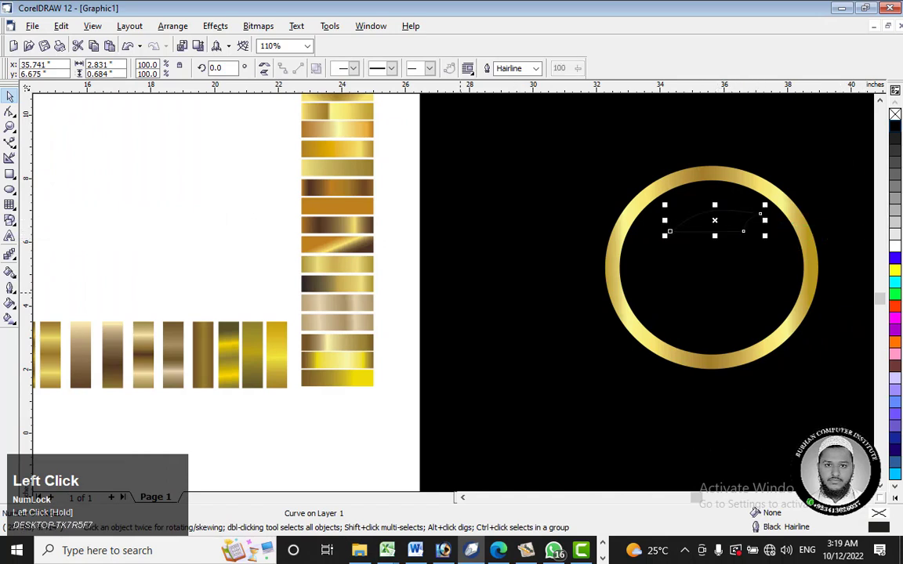
# Step: Apply the gold gradient fill without an outline to the head shape using the Paintbucket tool
pyautogui.click(10, 272)
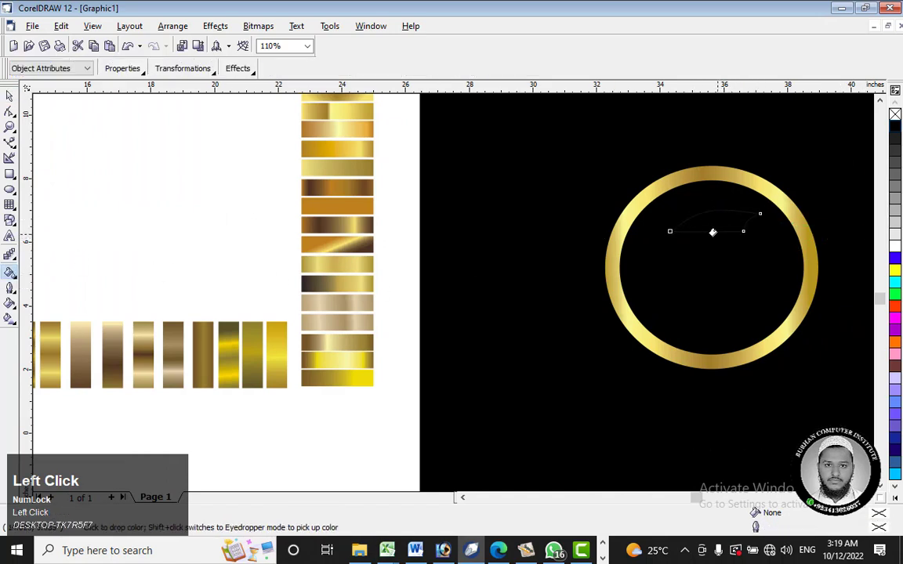
pyautogui.click(712, 212)
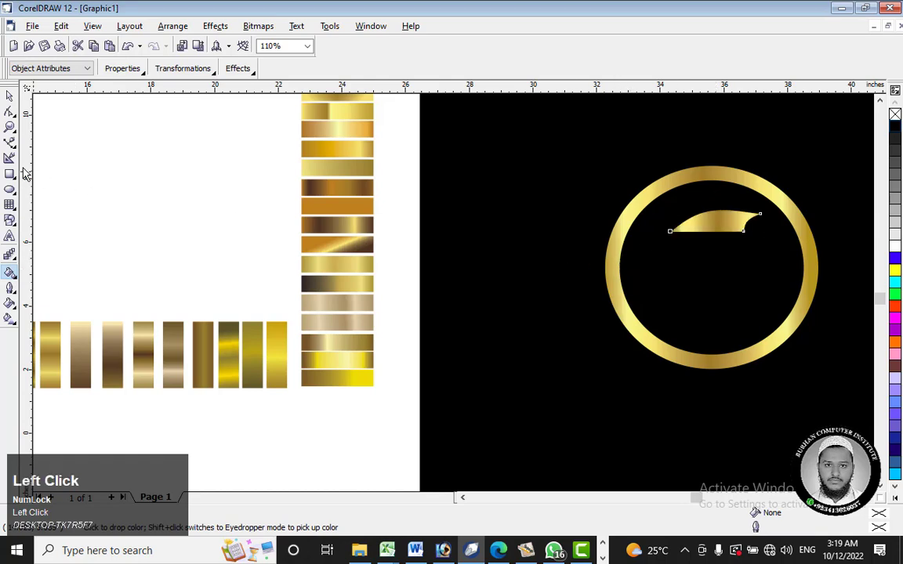
pyautogui.click(10, 97)
pyautogui.click(247, 197)
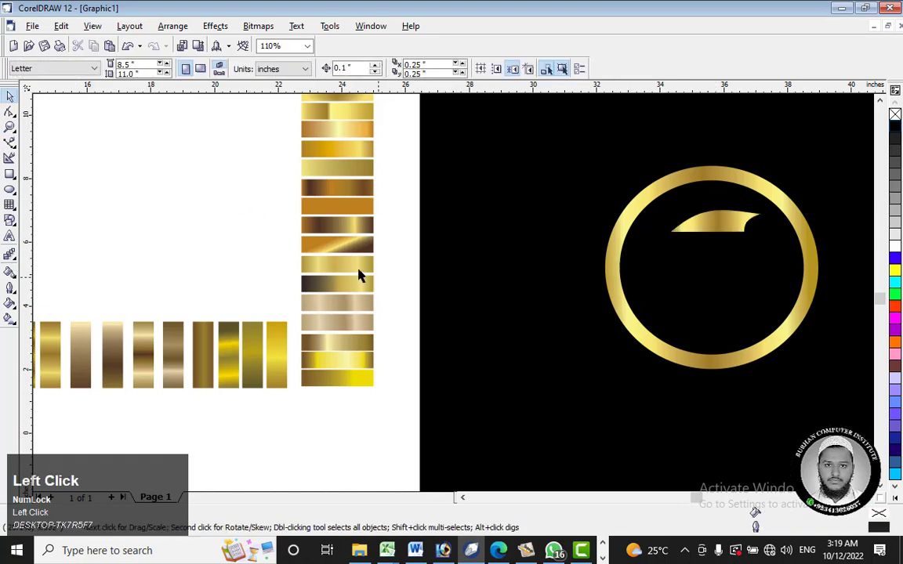
# Step: Inspect the gold head's beak tip up close and delete the head shape from the ring
pyautogui.click(714, 227)
pyautogui.scroll(5, 757, 216)
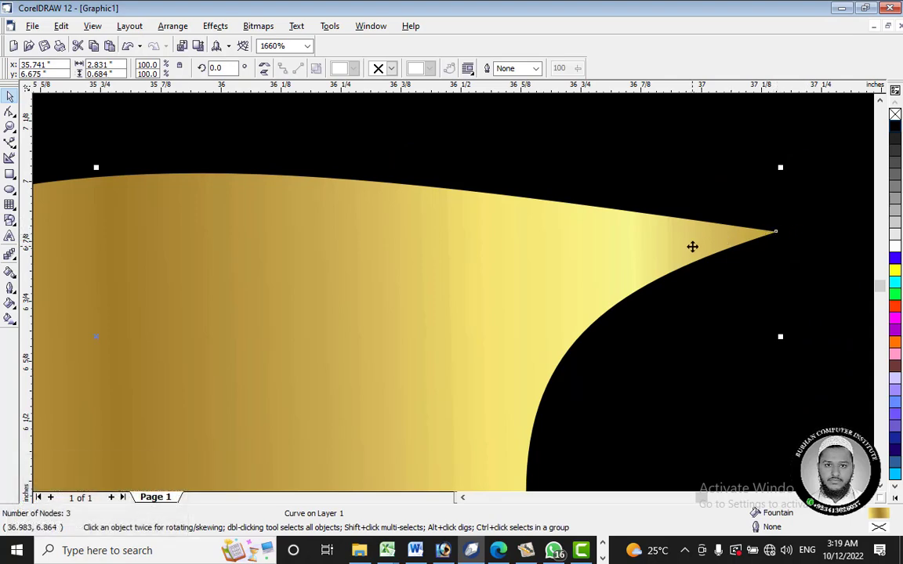
pyautogui.scroll(-5, 691, 246)
pyautogui.scroll(3, 721, 242)
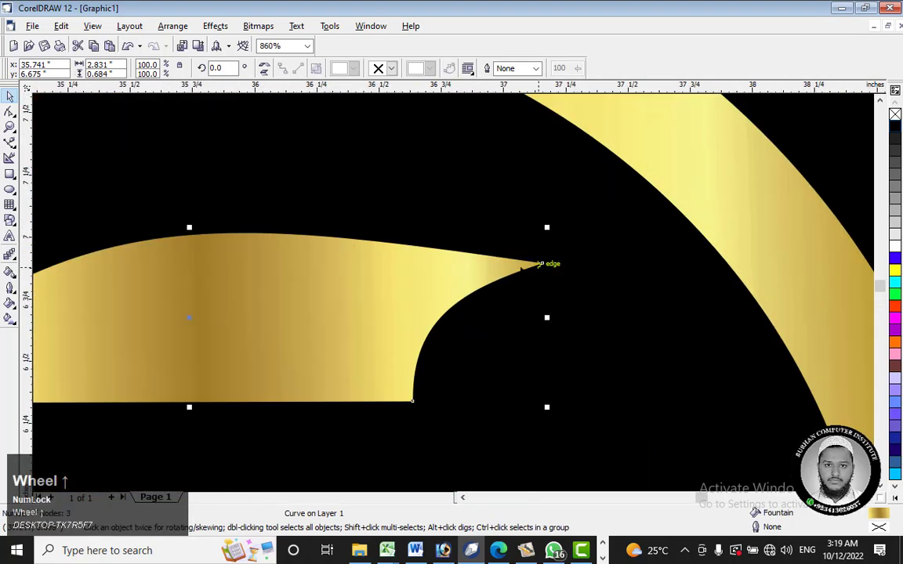
pyautogui.scroll(-3, 542, 263)
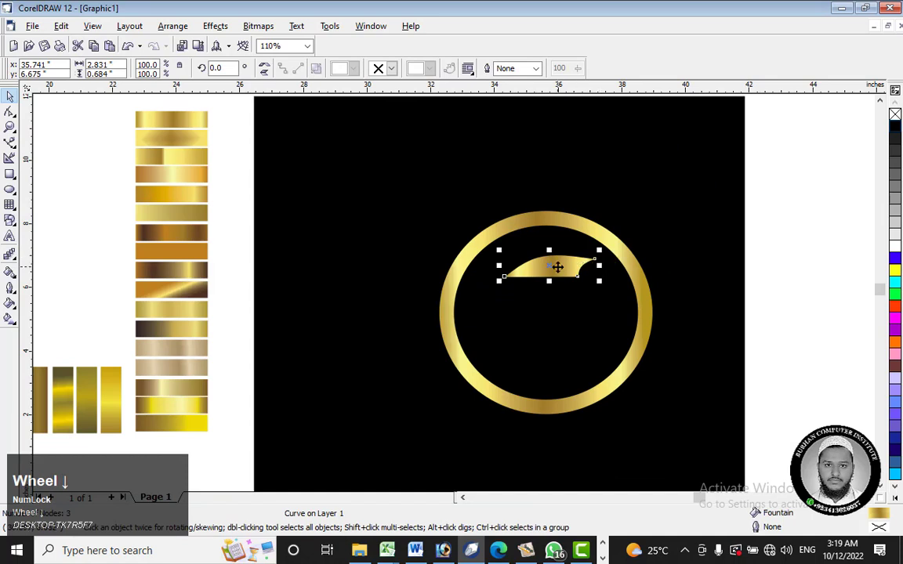
pyautogui.rightClick(549, 268)
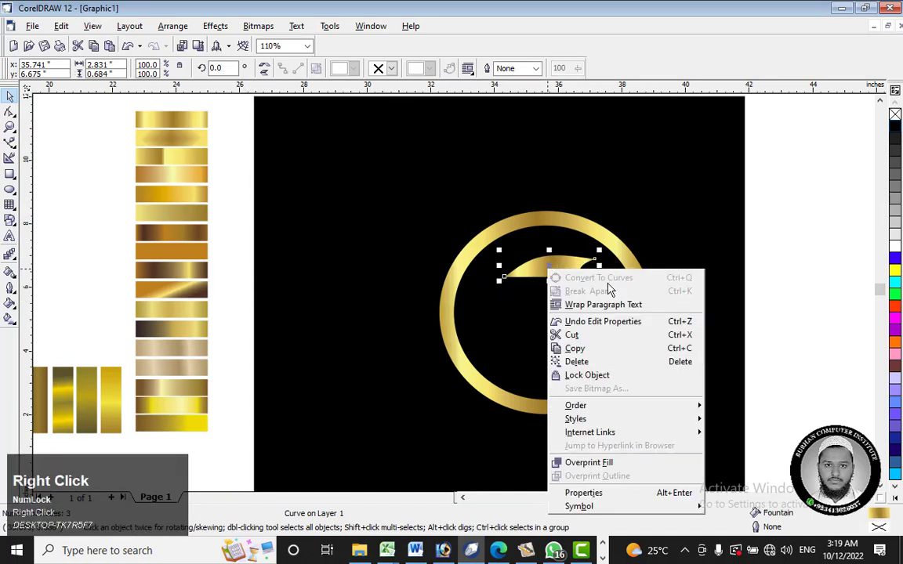
pyautogui.click(613, 363)
# Step: Return to the reference bird's head and undo the head shape's deletion, gradient fill and moves
pyautogui.moveTo(92, 242); pyautogui.dragTo(2, 243)
pyautogui.moveTo(269, 241); pyautogui.dragTo(180, 238)
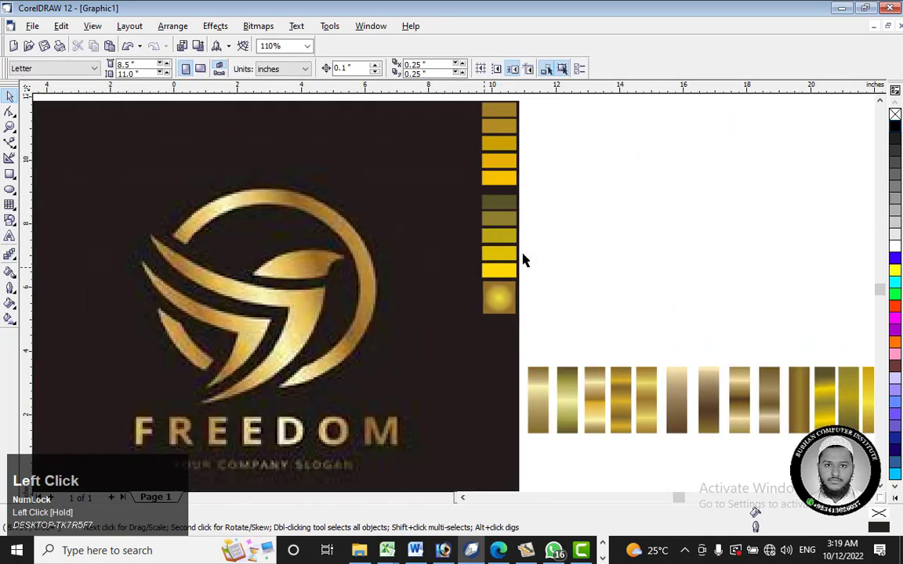
pyautogui.moveTo(221, 183); pyautogui.dragTo(145, 151)
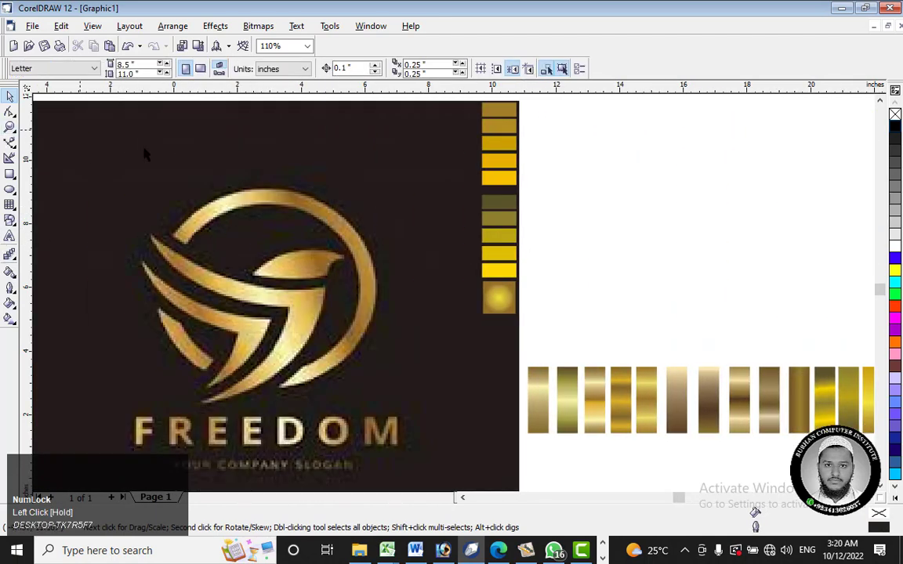
pyautogui.click(10, 127)
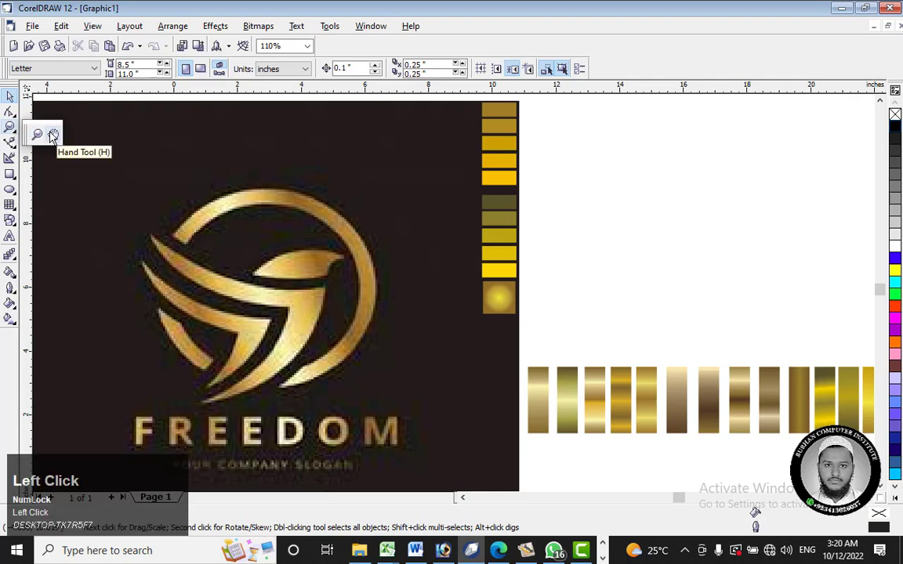
pyautogui.click(52, 135)
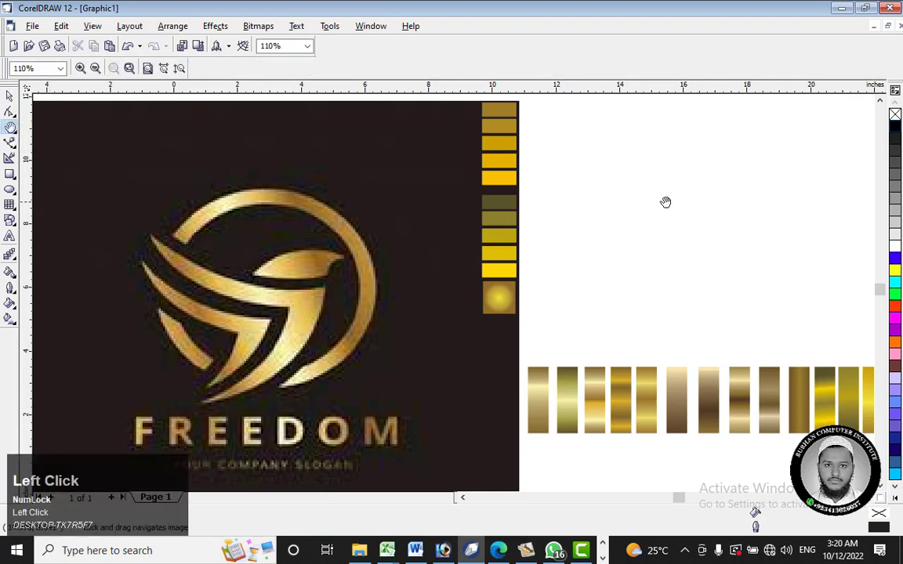
pyautogui.moveTo(665, 203)
pyautogui.mouseDown()
pyautogui.moveTo(265, 192)
pyautogui.moveTo(249, 201)
pyautogui.mouseUp()
pyautogui.moveTo(564, 201); pyautogui.dragTo(305, 206)
pyautogui.moveTo(184, 214); pyautogui.dragTo(657, 214)
pyautogui.moveTo(262, 223)
pyautogui.mouseDown()
pyautogui.moveTo(567, 222)
pyautogui.moveTo(454, 237)
pyautogui.moveTo(492, 247)
pyautogui.mouseUp()
pyautogui.scroll(5, 461, 242)
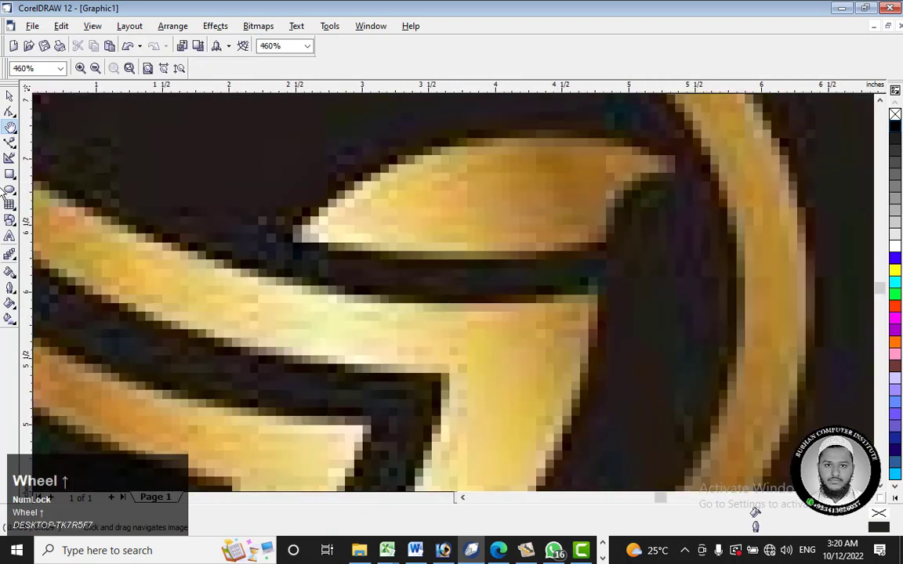
pyautogui.click(10, 142)
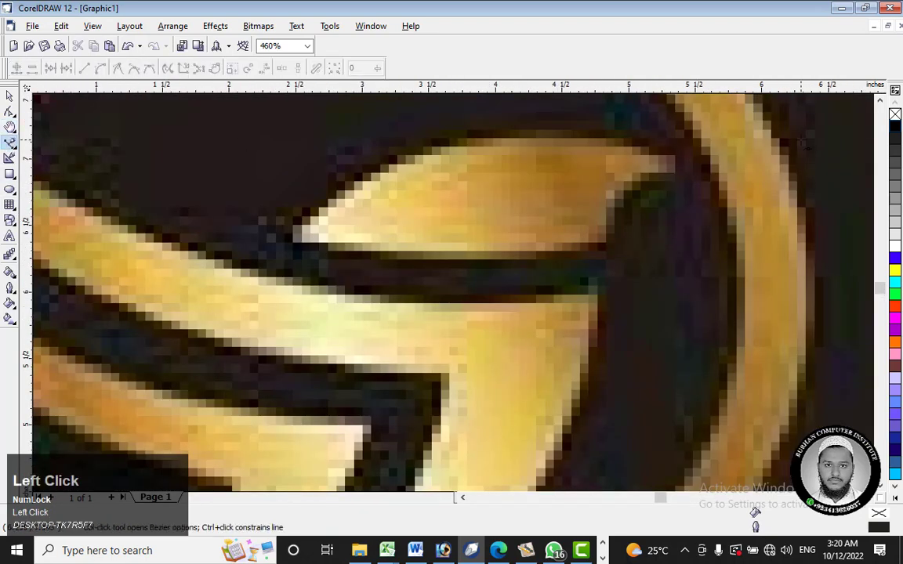
pyautogui.click(11, 96)
pyautogui.click(527, 210)
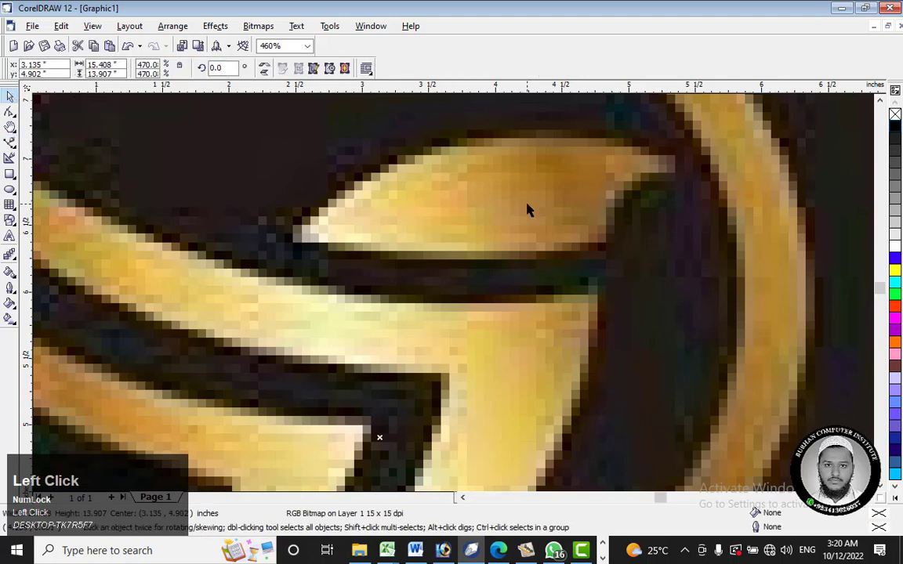
pyautogui.hotkey('ctrl', 'z')
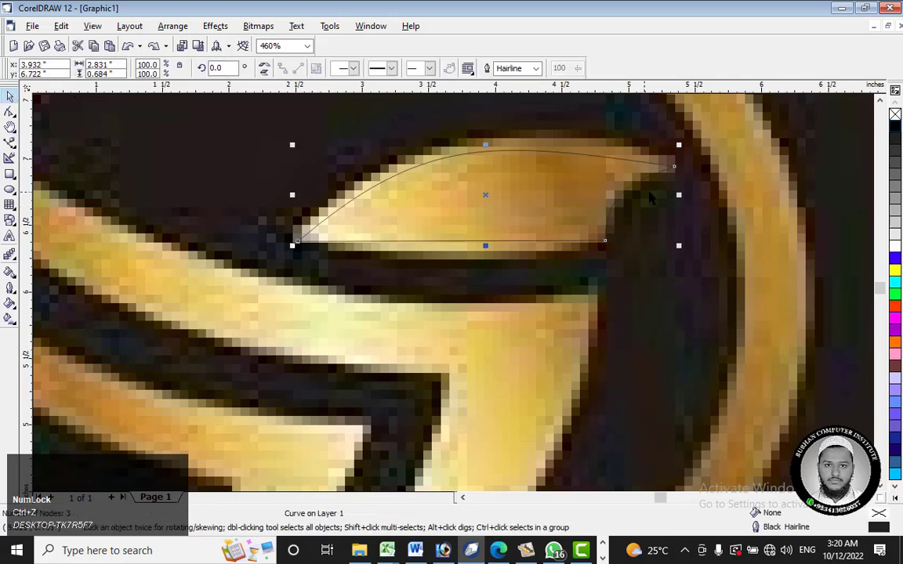
# Step: Add one node on the head outline's upper edge and one on its lower edge, both close to the beak tip
pyautogui.scroll(5, 662, 163)
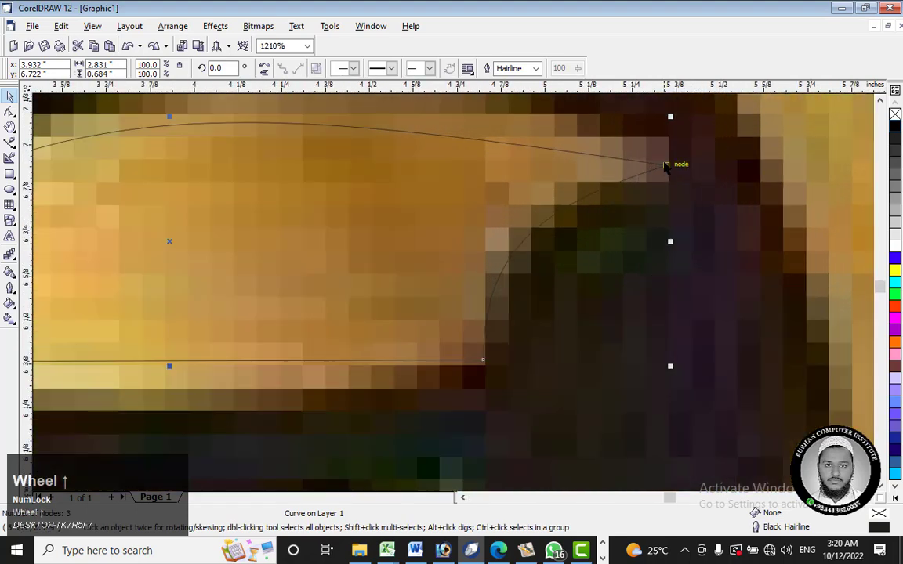
pyautogui.click(9, 112)
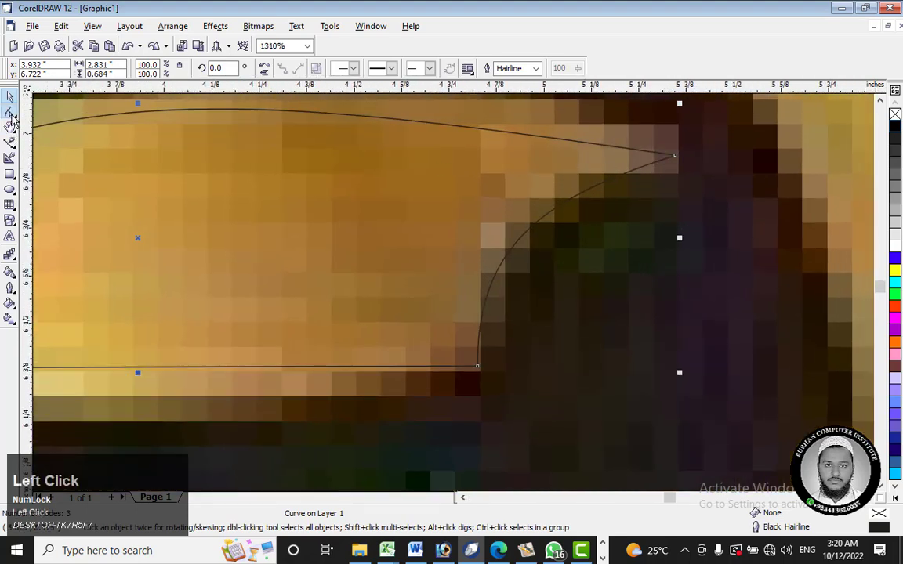
pyautogui.rightClick(633, 152)
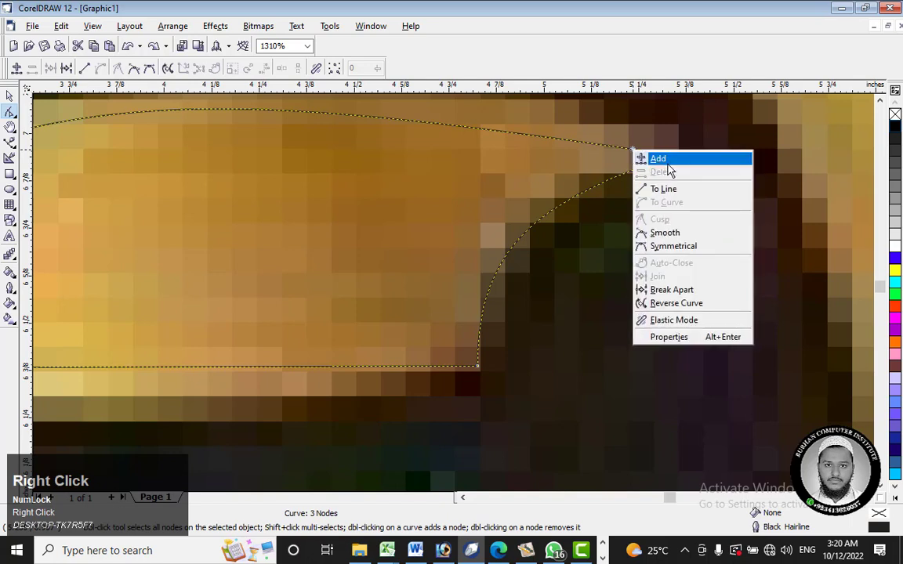
pyautogui.click(676, 160)
pyautogui.rightClick(649, 176)
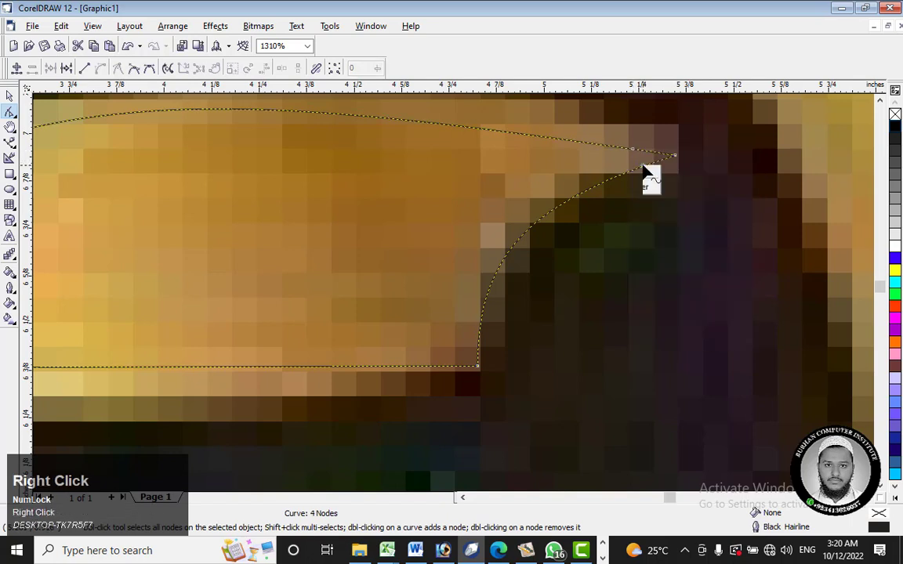
pyautogui.click(662, 176)
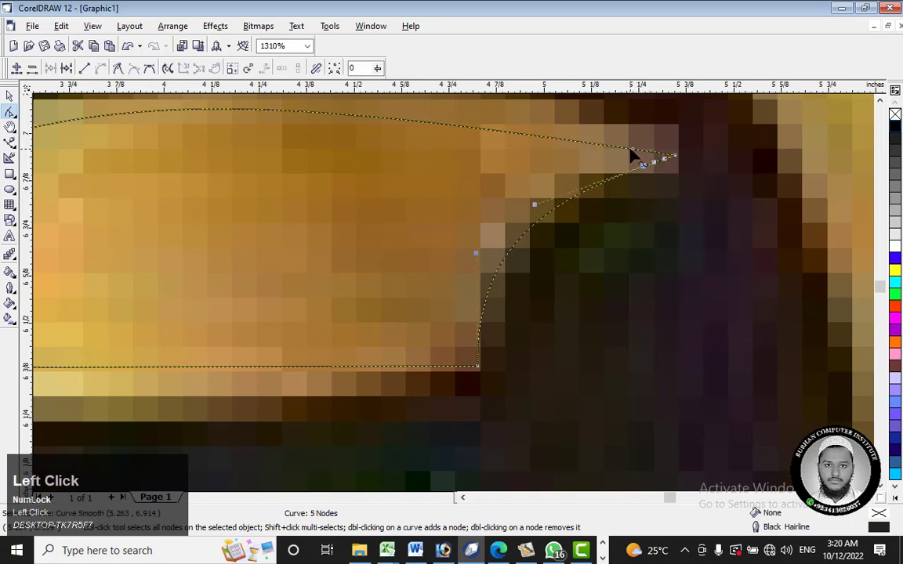
# Step: Raise the upper node near the beak tip and delete the pointed end node of the head outline
pyautogui.moveTo(633, 152); pyautogui.dragTo(651, 128)
pyautogui.rightClick(675, 157)
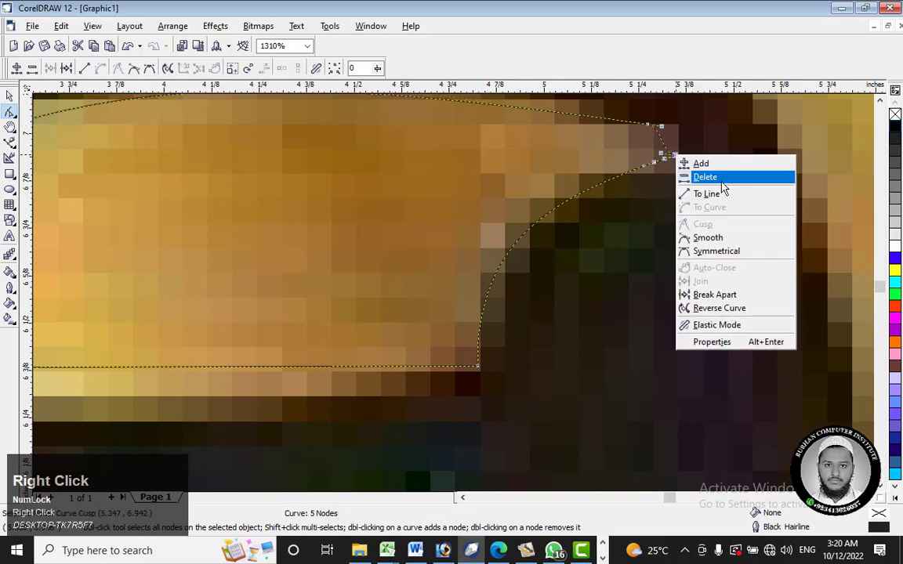
pyautogui.click(682, 176)
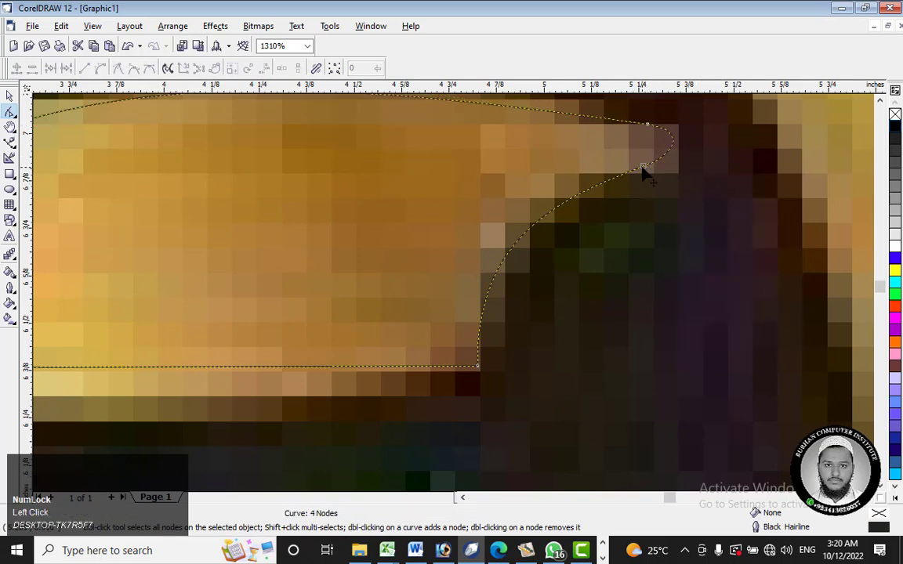
# Step: Move the lower and upper beak tip nodes outward and flatten the curve beneath the beak with its handle
pyautogui.moveTo(643, 174); pyautogui.dragTo(672, 171)
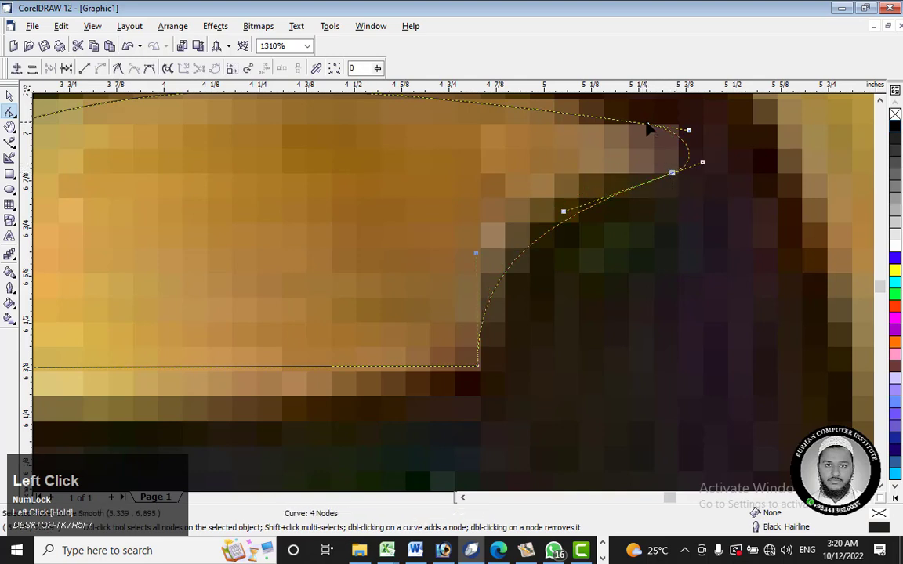
pyautogui.moveTo(648, 128); pyautogui.dragTo(656, 122)
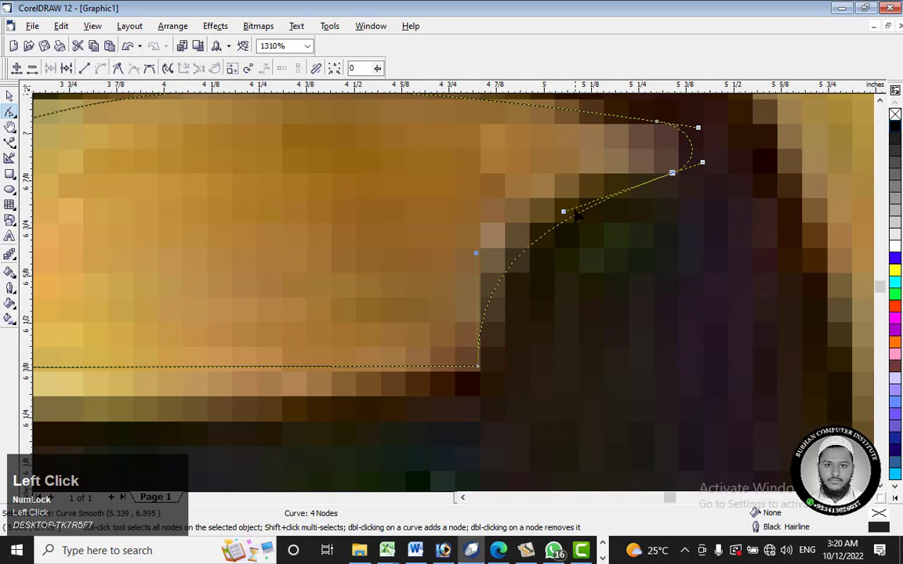
pyautogui.moveTo(563, 210); pyautogui.dragTo(684, 183)
pyautogui.click(657, 123)
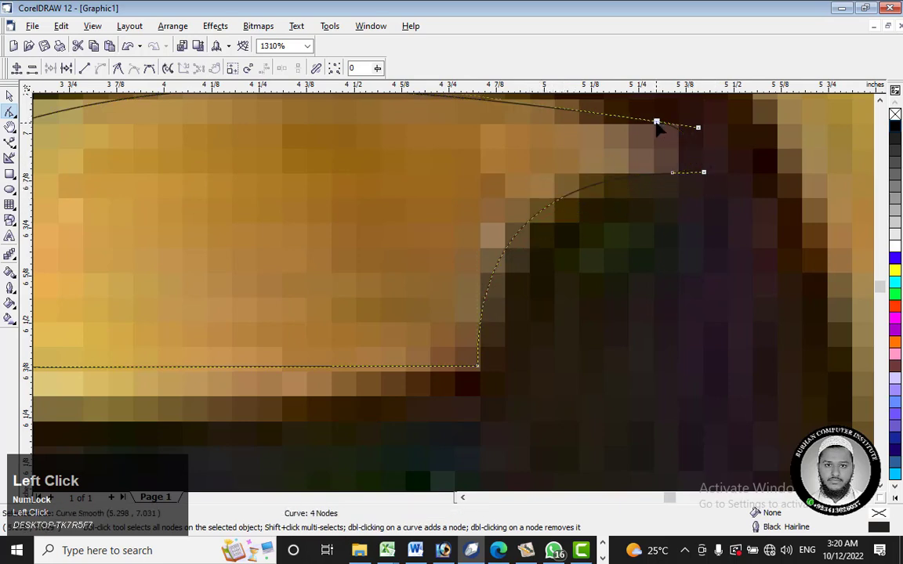
# Step: Add a node midway on the beak's rounded end and pull the end and lower nodes inward to blunt the tip
pyautogui.rightClick(692, 154)
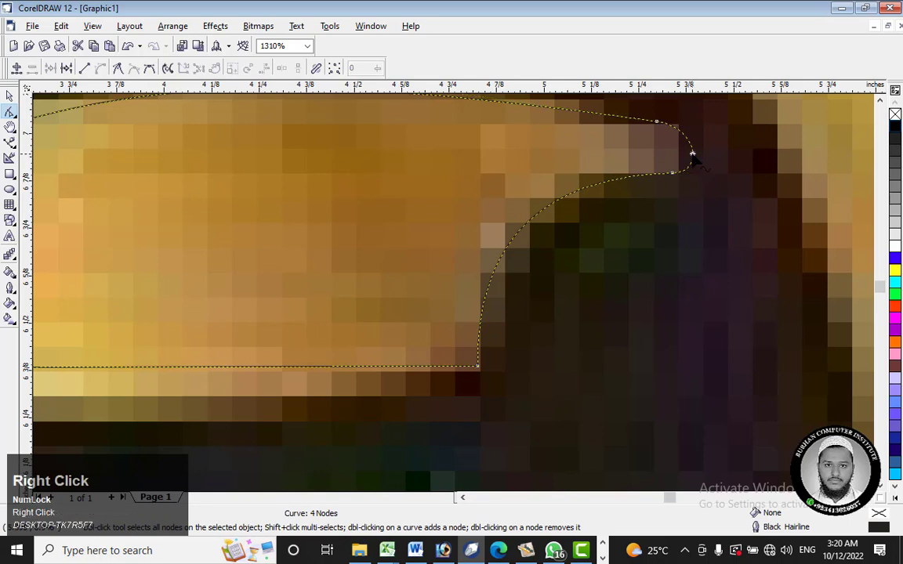
pyautogui.click(707, 161)
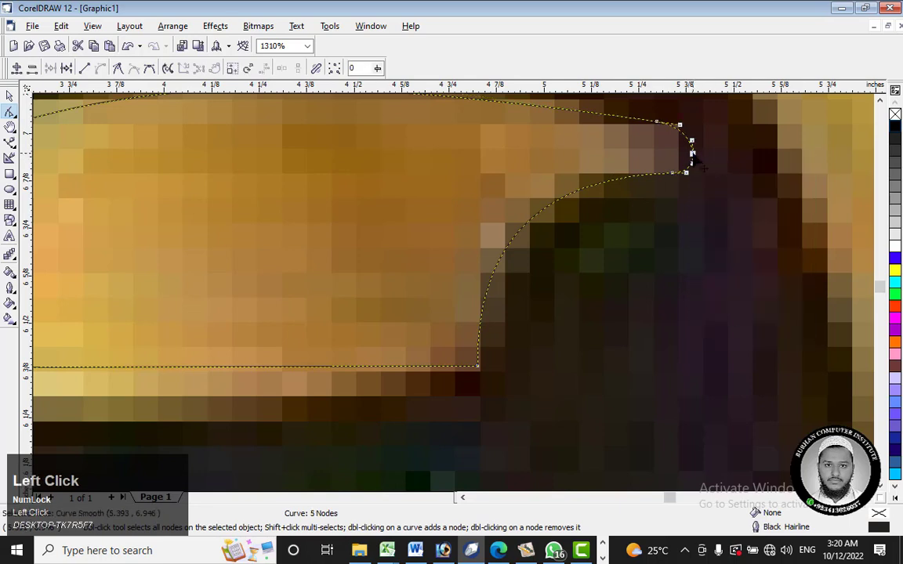
pyautogui.moveTo(694, 157); pyautogui.dragTo(665, 174)
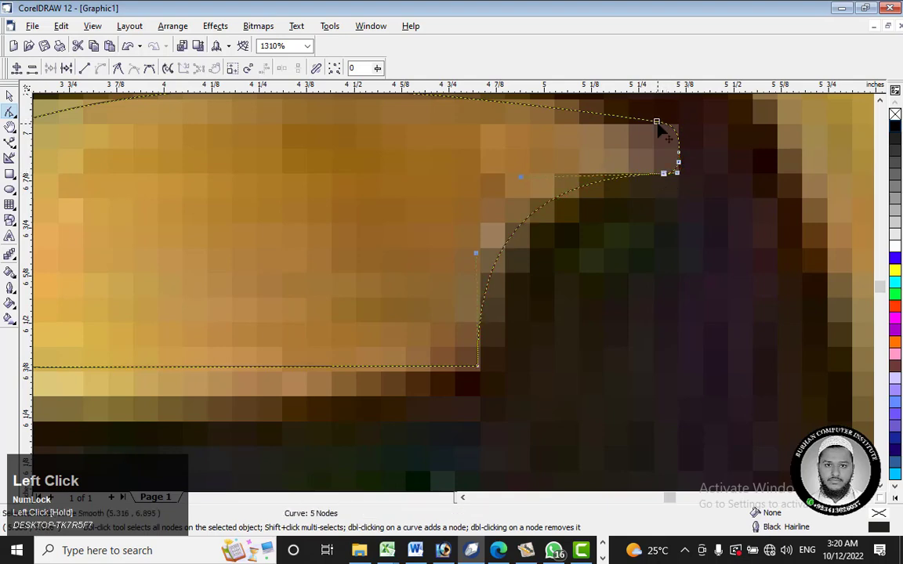
pyautogui.click(657, 123)
# Step: Flatten the head's upper arc by lowering the curve handles of its beak-side and back-end nodes
pyautogui.scroll(-4, 631, 149)
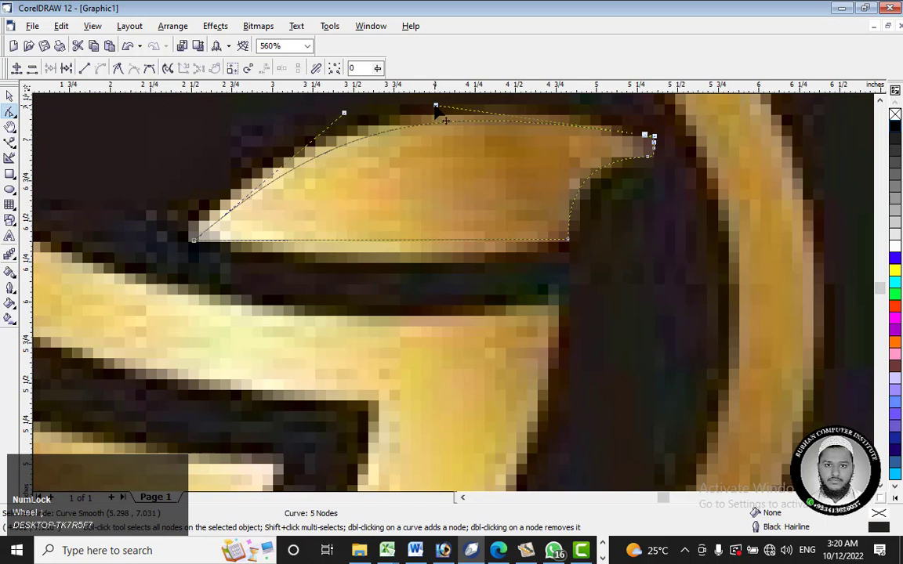
pyautogui.moveTo(438, 105); pyautogui.dragTo(439, 129)
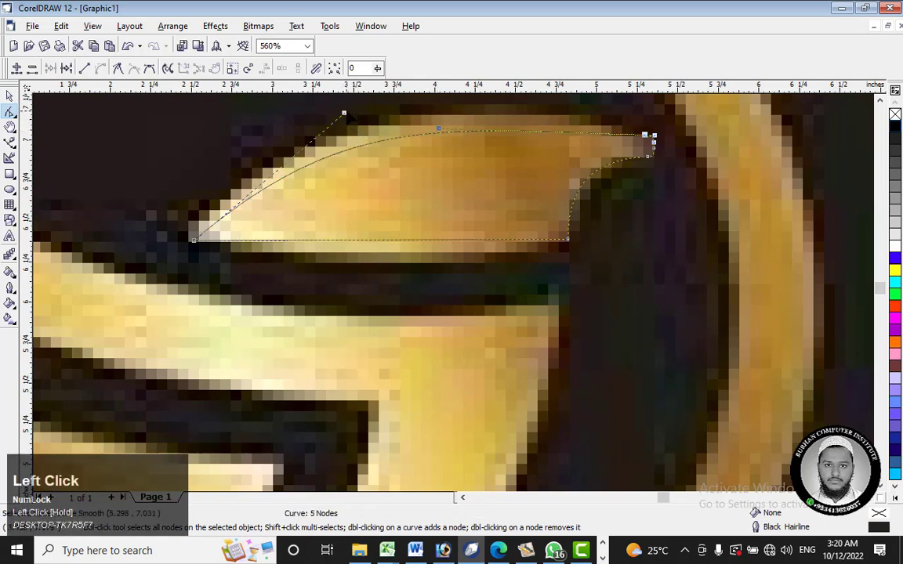
pyautogui.moveTo(344, 113); pyautogui.dragTo(349, 121)
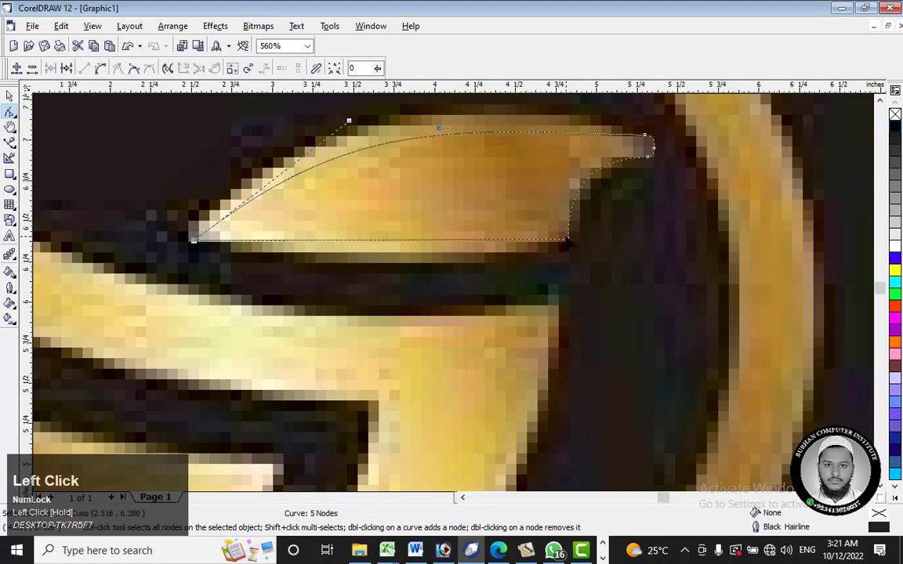
# Step: Select the finished head outline and move it off the reference bird into the gold ring on black
pyautogui.click(10, 96)
pyautogui.click(483, 208)
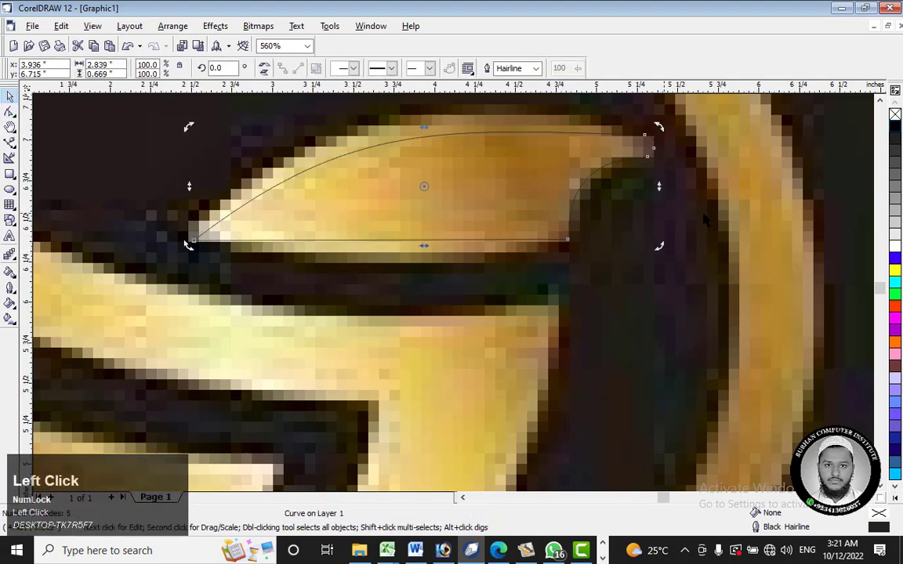
pyautogui.click(399, 205)
pyautogui.scroll(-2, 398, 206)
pyautogui.moveTo(417, 193); pyautogui.dragTo(738, 233)
pyautogui.scroll(-1, 709, 285)
pyautogui.moveTo(869, 254); pyautogui.dragTo(902, 267)
pyautogui.moveTo(252, 253); pyautogui.dragTo(786, 226)
# Step: Apply the gold gradient fill without an outline to the reshaped head inside the ring using the Paintbucket tool
pyautogui.click(10, 272)
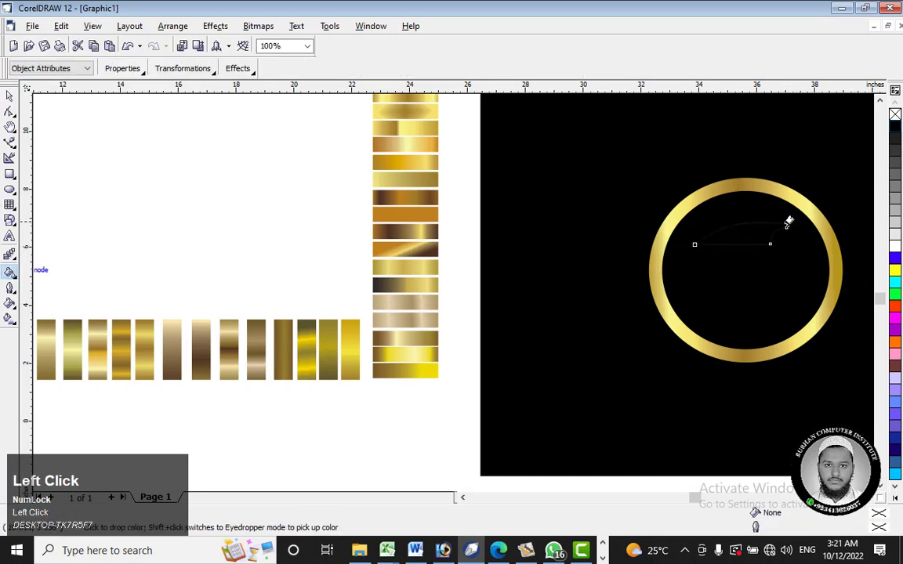
pyautogui.click(748, 234)
pyautogui.click(9, 95)
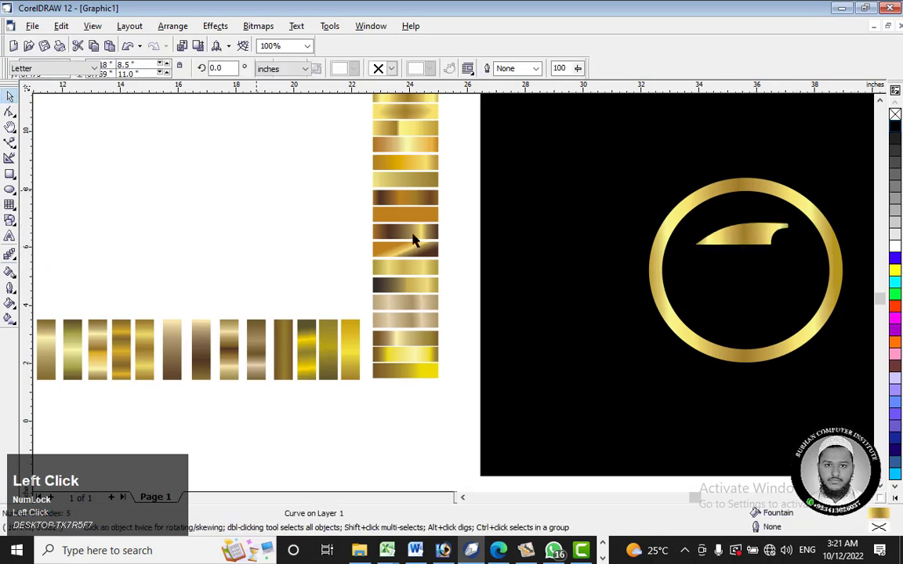
# Step: Examine the gold head's beak tip up close and check its nodes and handles with the Shape tool
pyautogui.click(755, 228)
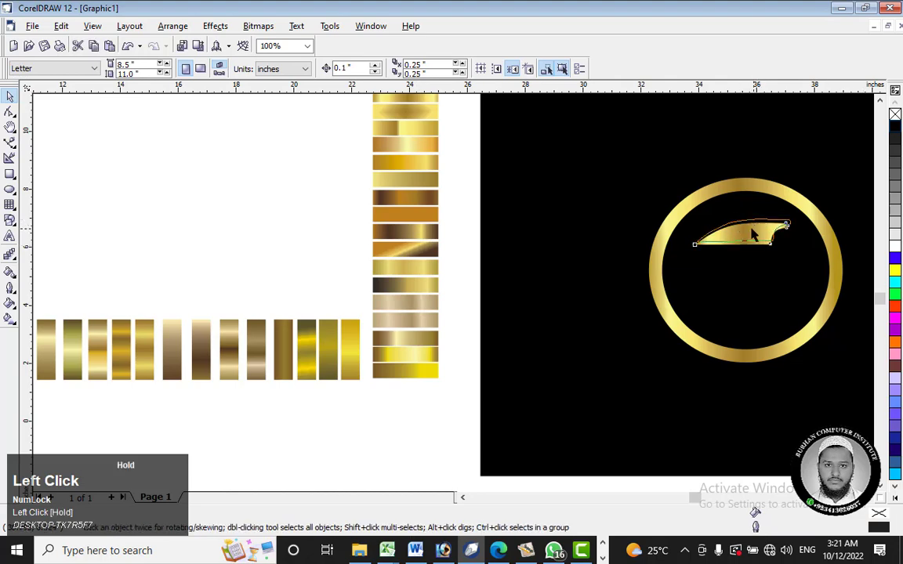
pyautogui.scroll(3, 786, 227)
pyautogui.scroll(4, 784, 210)
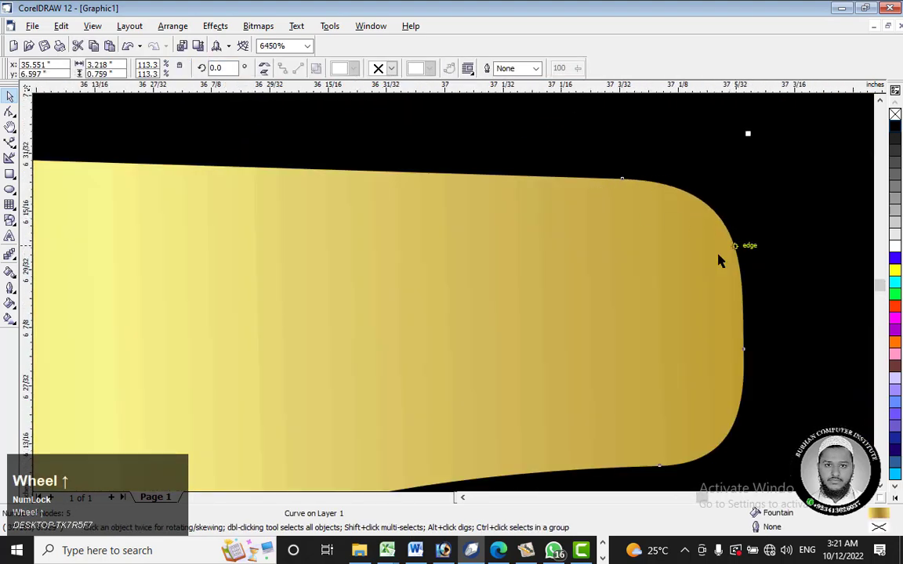
pyautogui.click(655, 247)
pyautogui.rightClick(624, 255)
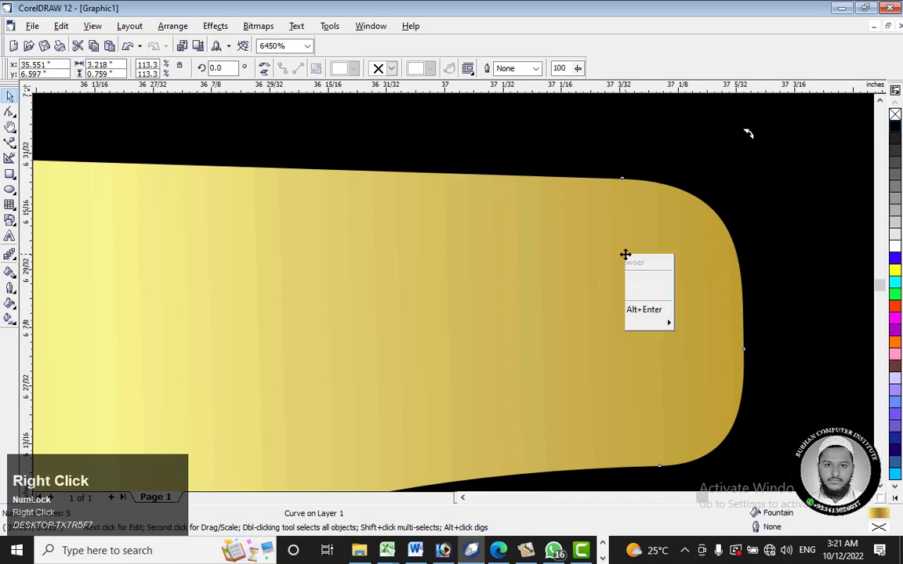
pyautogui.click(748, 133)
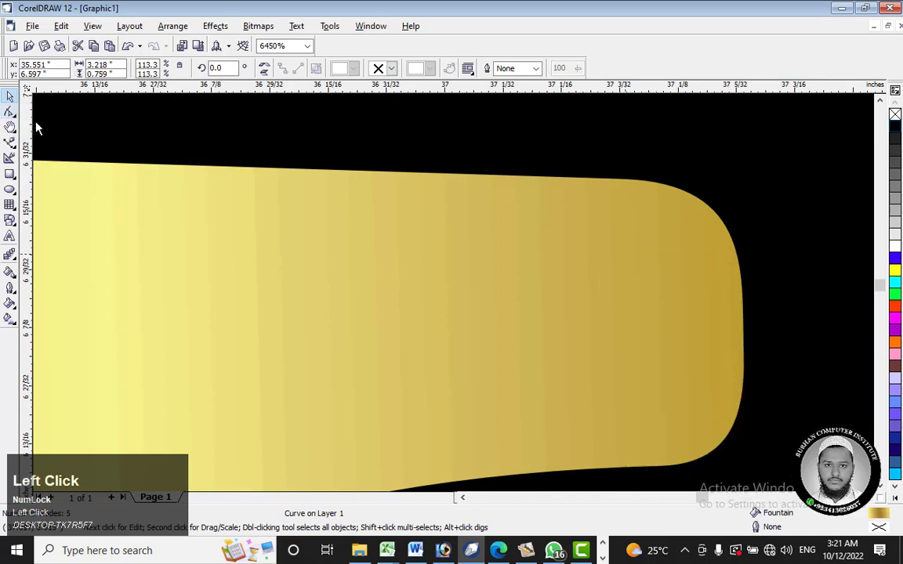
pyautogui.click(11, 112)
pyautogui.click(622, 180)
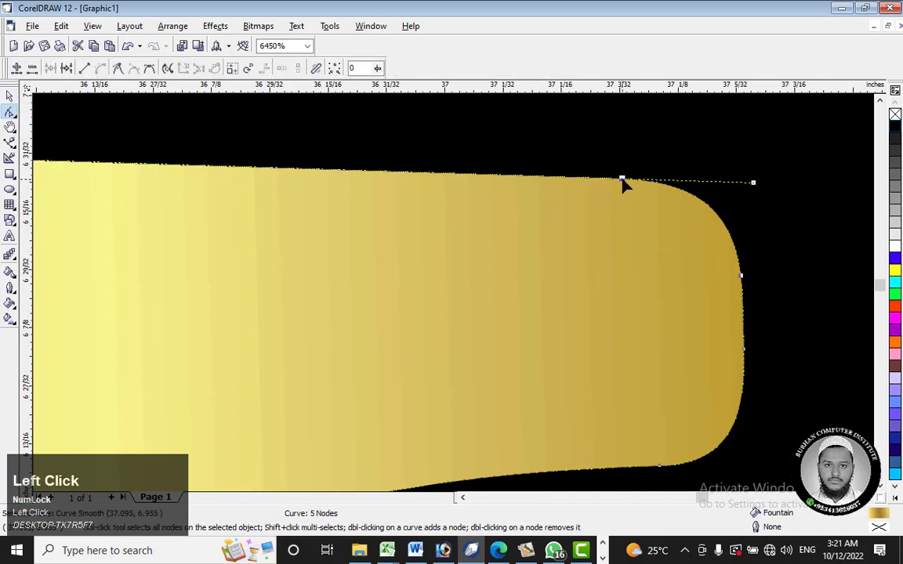
pyautogui.click(744, 349)
pyautogui.rightClick(743, 278)
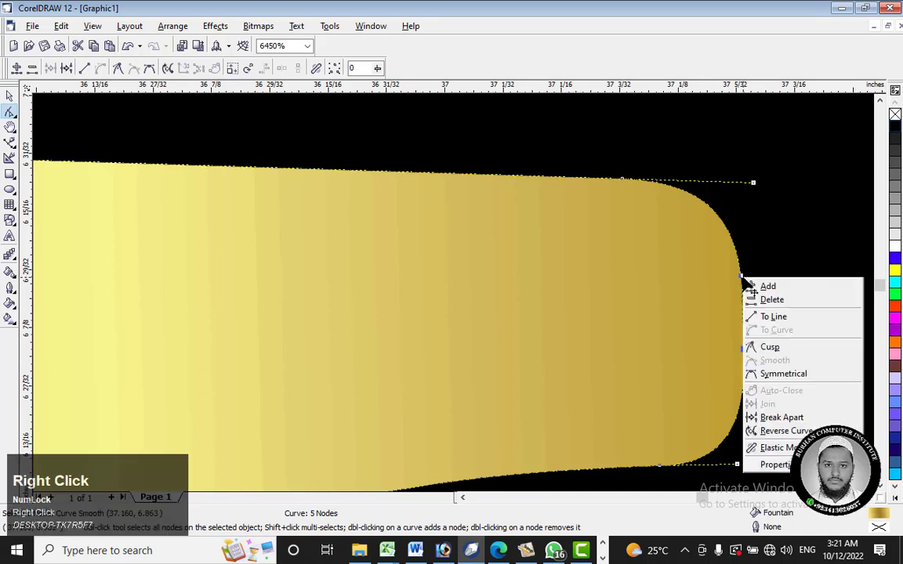
pyautogui.click(699, 351)
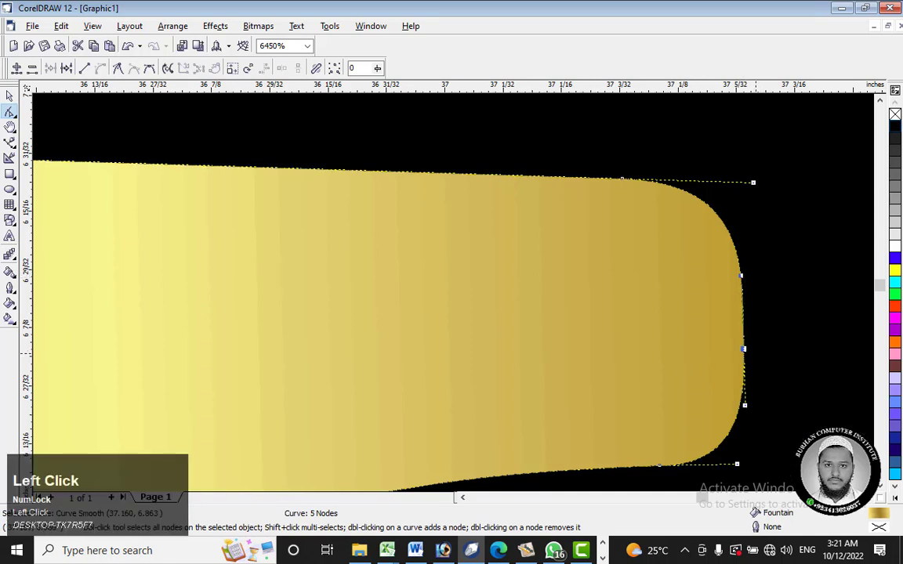
pyautogui.click(622, 180)
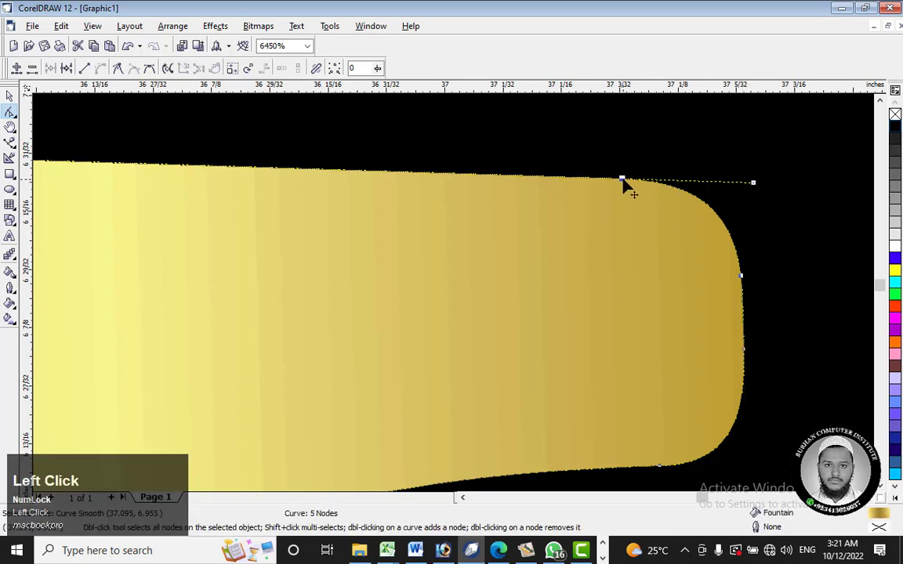
# Step: Try to convert the beak tip's upper corner segment to a straight line and undo the conversion
pyautogui.rightClick(706, 205)
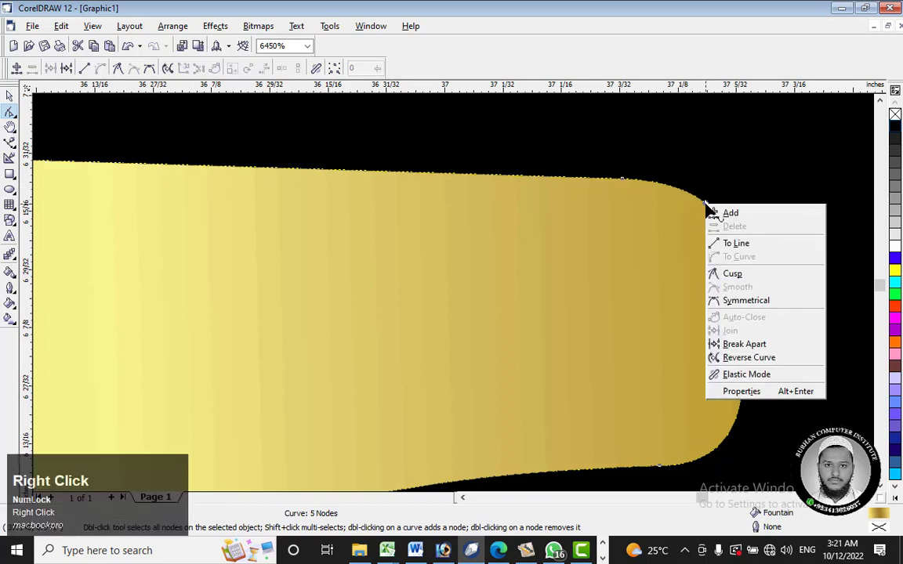
pyautogui.click(750, 244)
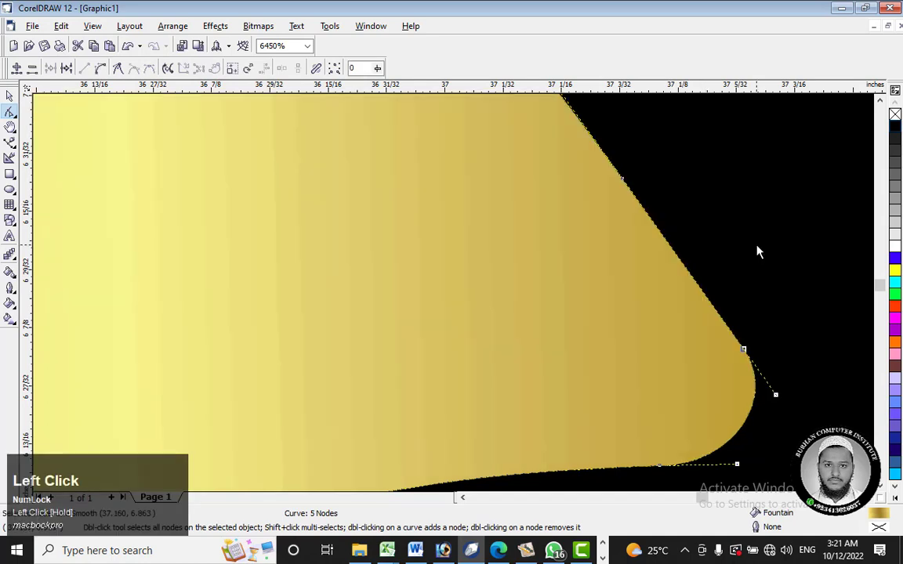
pyautogui.hotkey('ctrl', 'z')
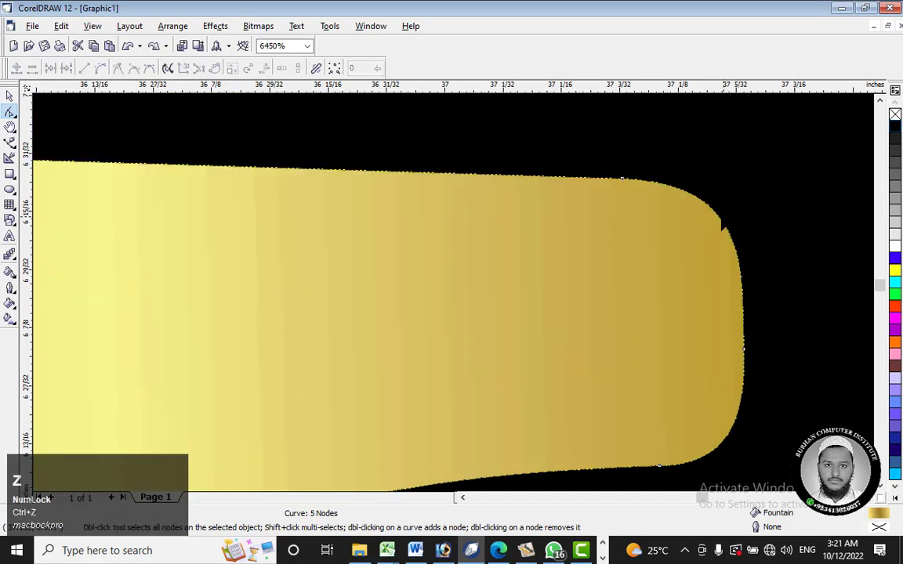
# Step: Add a node on the beak tip's upper rounded corner and change it to a cusp node
pyautogui.rightClick(718, 221)
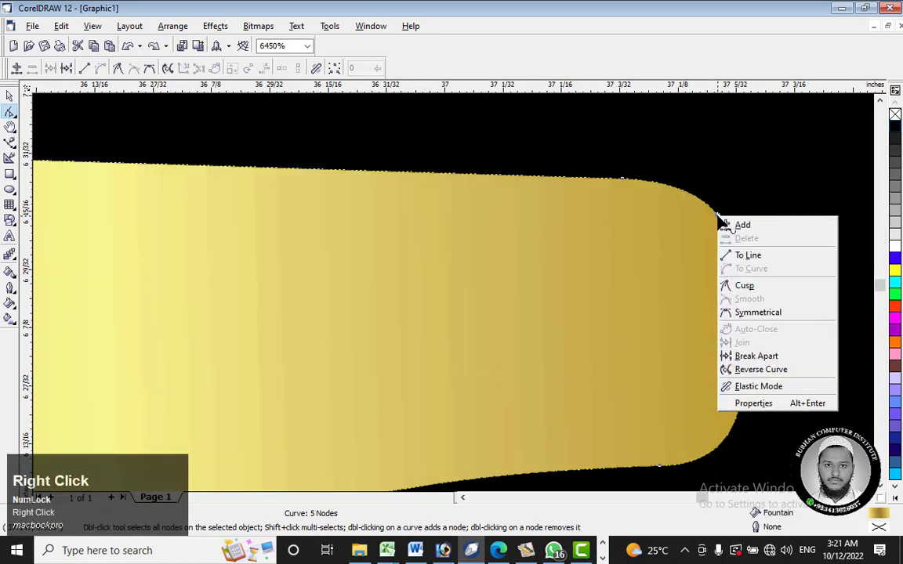
pyautogui.click(756, 228)
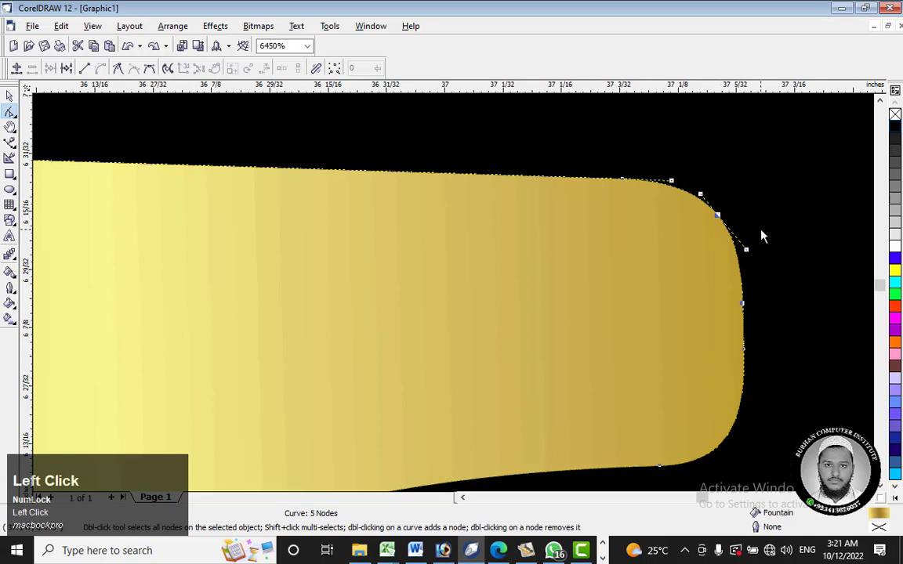
pyautogui.rightClick(718, 221)
pyautogui.click(756, 287)
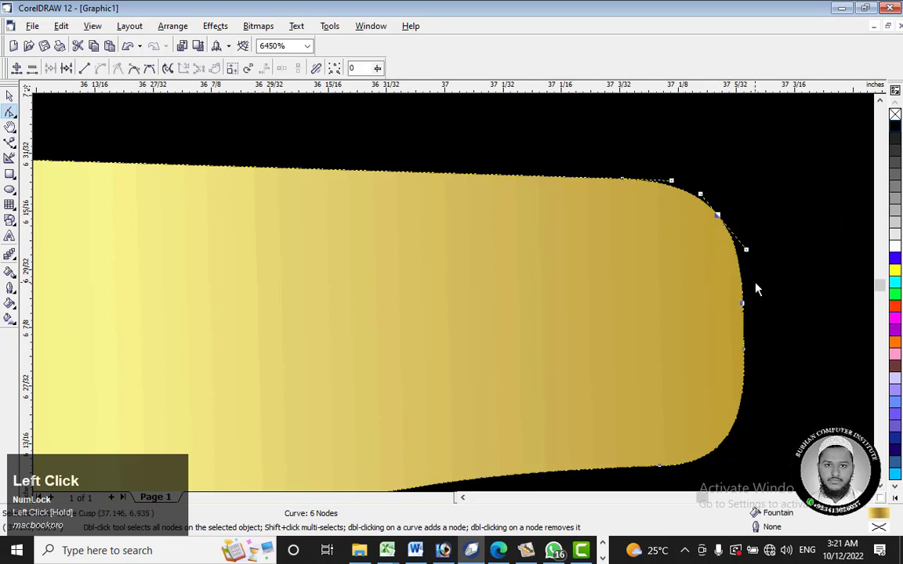
# Step: Tighten the upper corner's rounding with the cusp node's handles and move the tip's middle node inward to straighten the end
pyautogui.moveTo(746, 249); pyautogui.dragTo(719, 254)
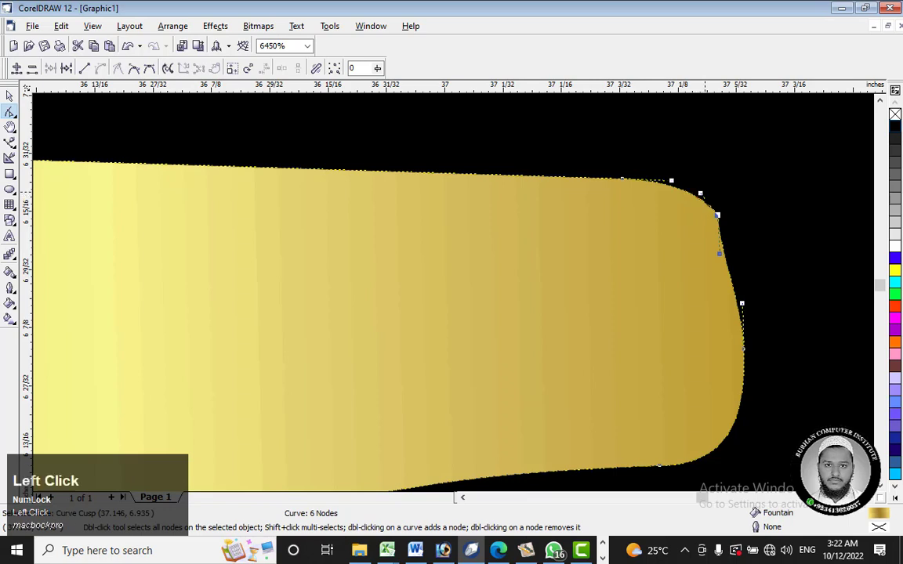
pyautogui.moveTo(700, 193); pyautogui.dragTo(718, 181)
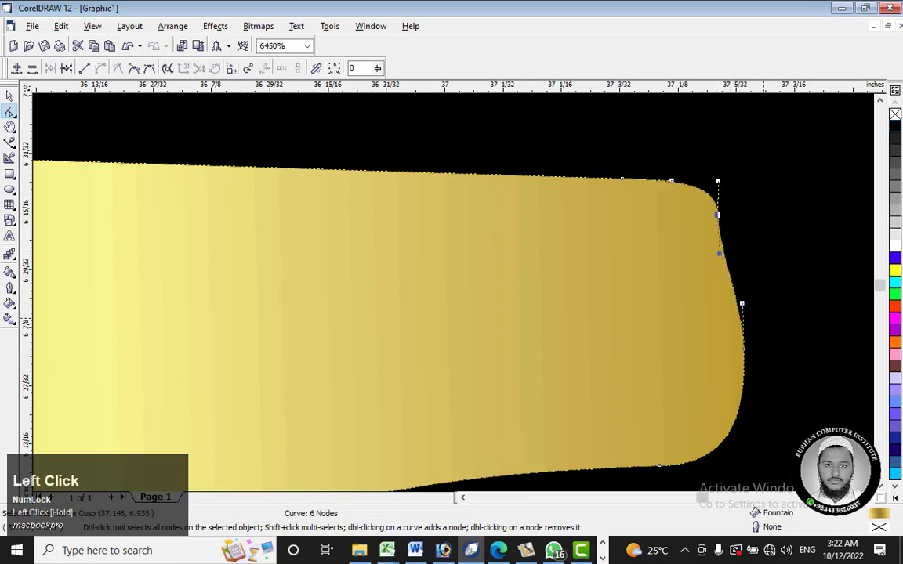
pyautogui.moveTo(743, 355); pyautogui.dragTo(727, 358)
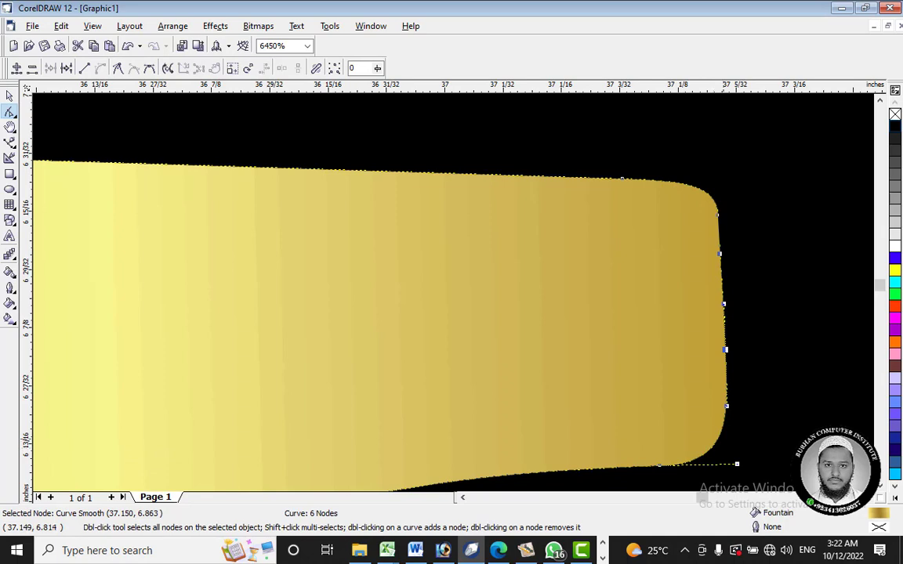
# Step: Add a cusp node on the beak tip's lower corner and align it and its handles with the straightened end
pyautogui.rightClick(717, 354)
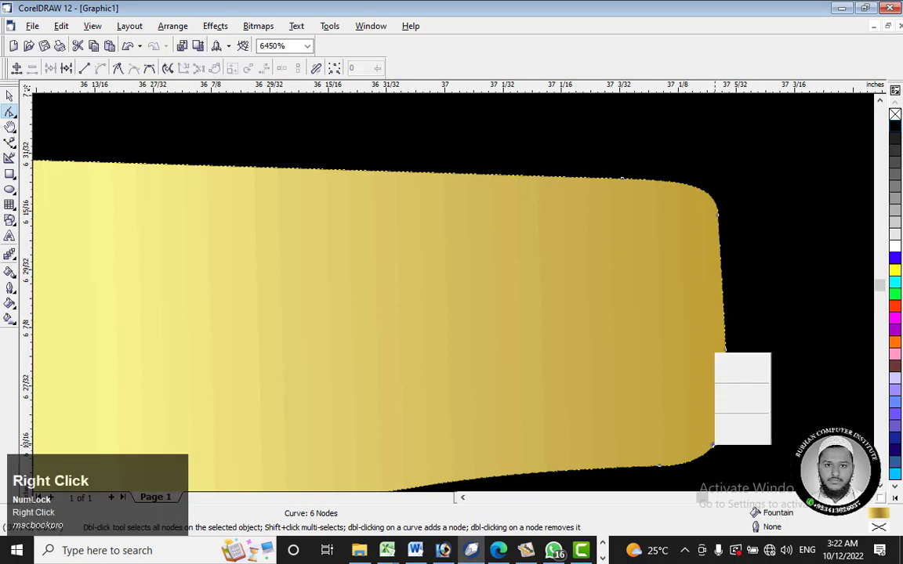
pyautogui.click(740, 257)
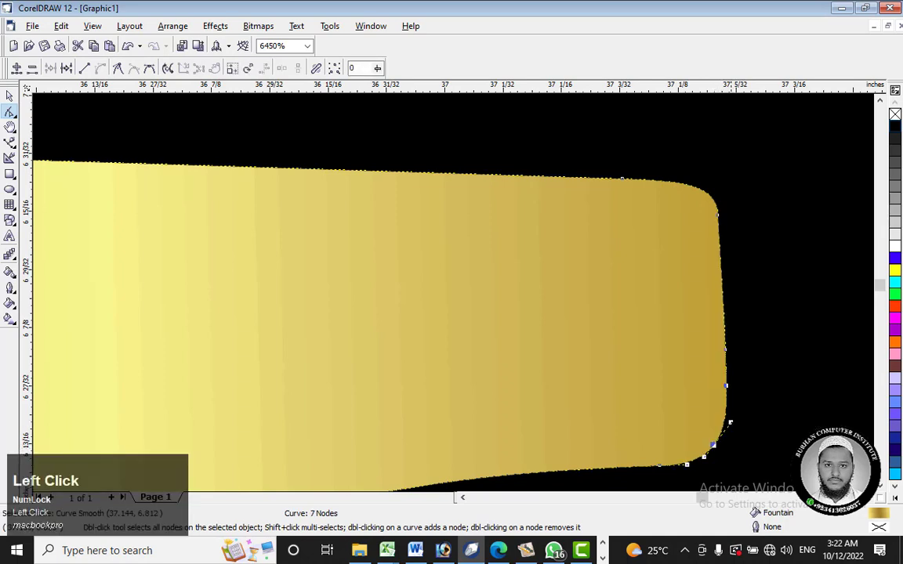
pyautogui.moveTo(730, 422); pyautogui.dragTo(713, 423)
pyautogui.moveTo(721, 453); pyautogui.dragTo(727, 453)
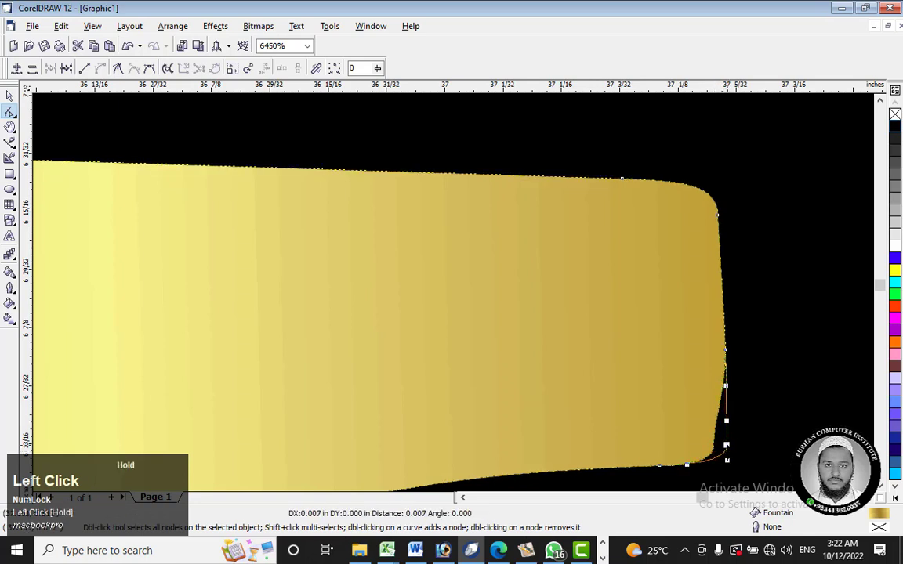
pyautogui.rightClick(726, 445)
pyautogui.click(762, 322)
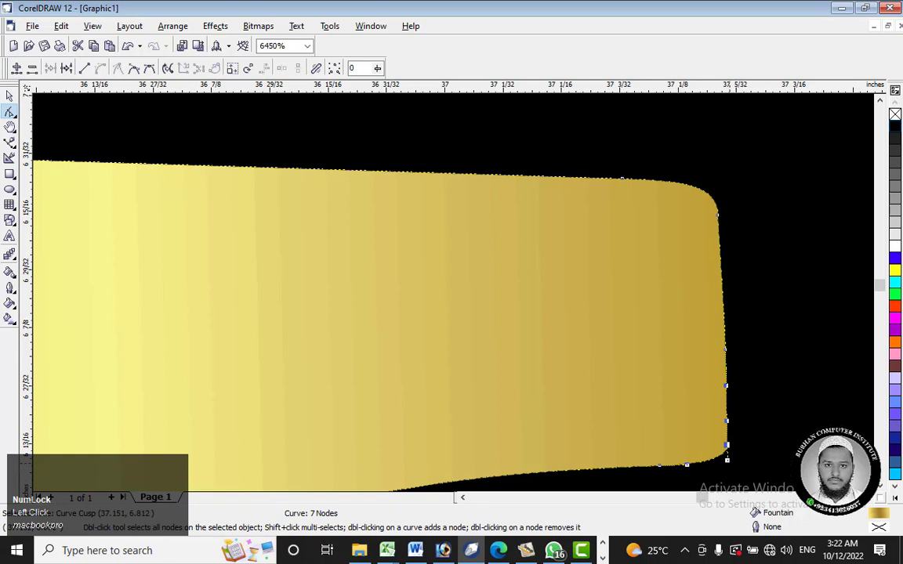
# Step: Tighten the rounding of the beak tip's lower and upper corners by adjusting their cusp nodes and handles
pyautogui.click(726, 459)
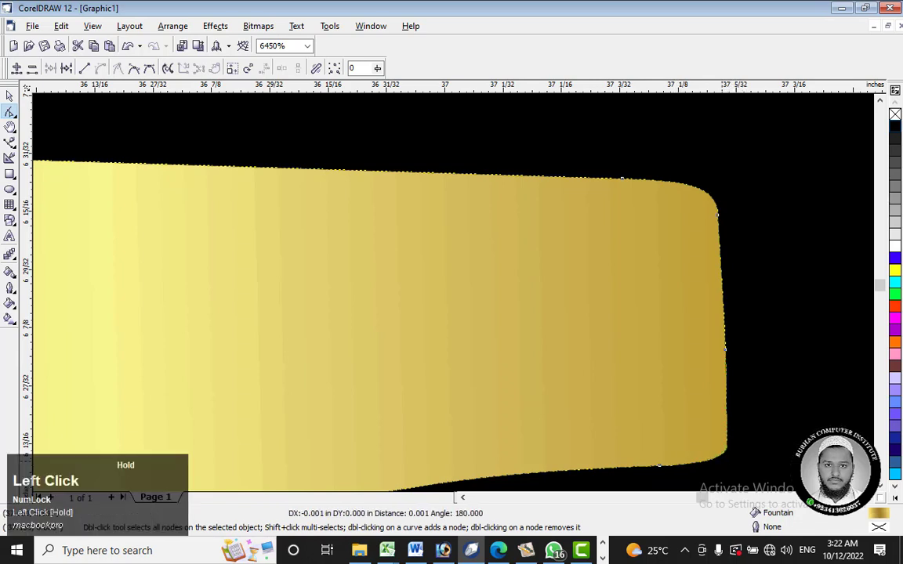
pyautogui.moveTo(727, 459); pyautogui.dragTo(724, 466)
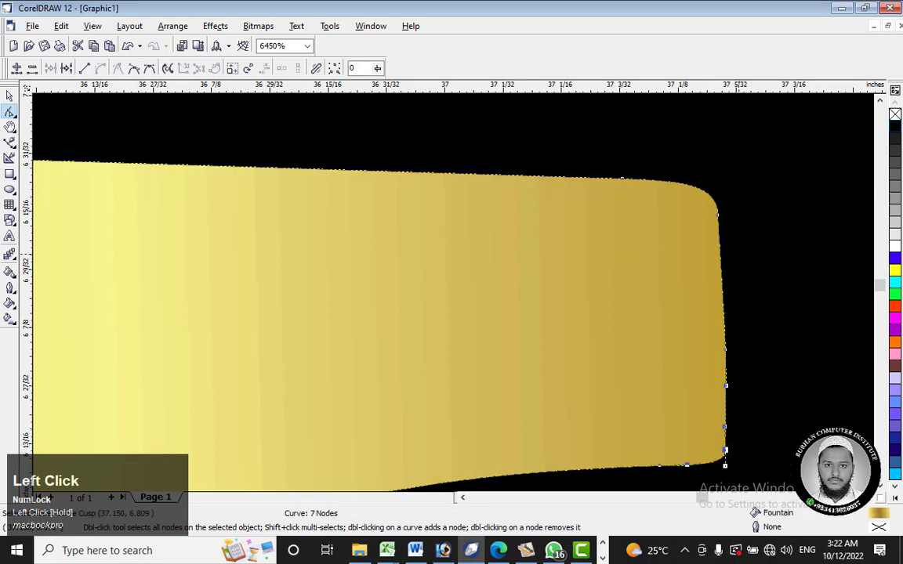
pyautogui.moveTo(718, 213); pyautogui.dragTo(717, 177)
pyautogui.scroll(-1, 697, 232)
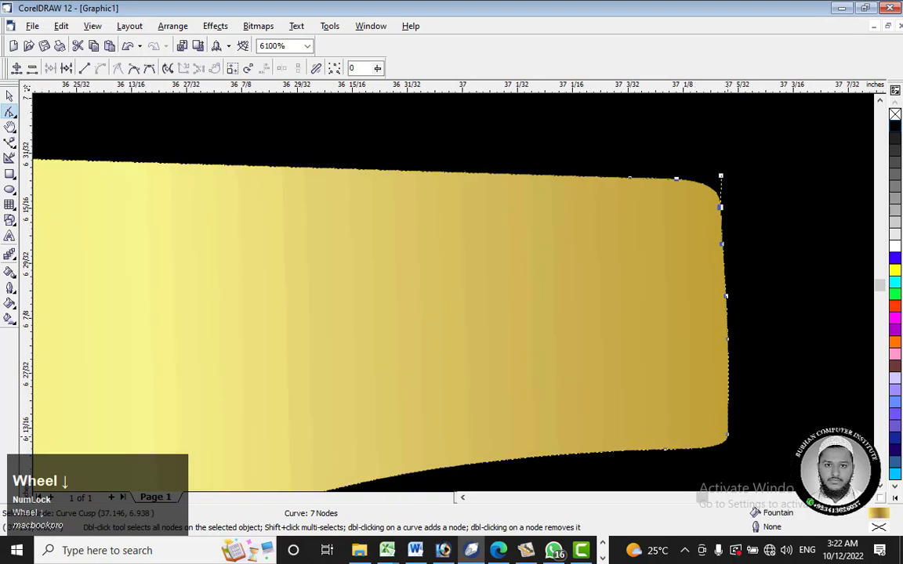
pyautogui.click(728, 433)
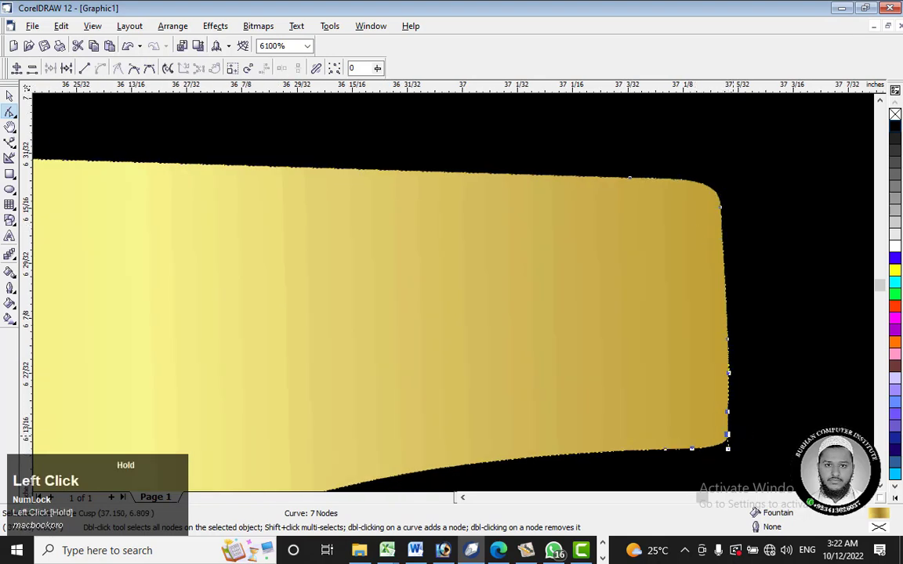
pyautogui.scroll(-6, 731, 427)
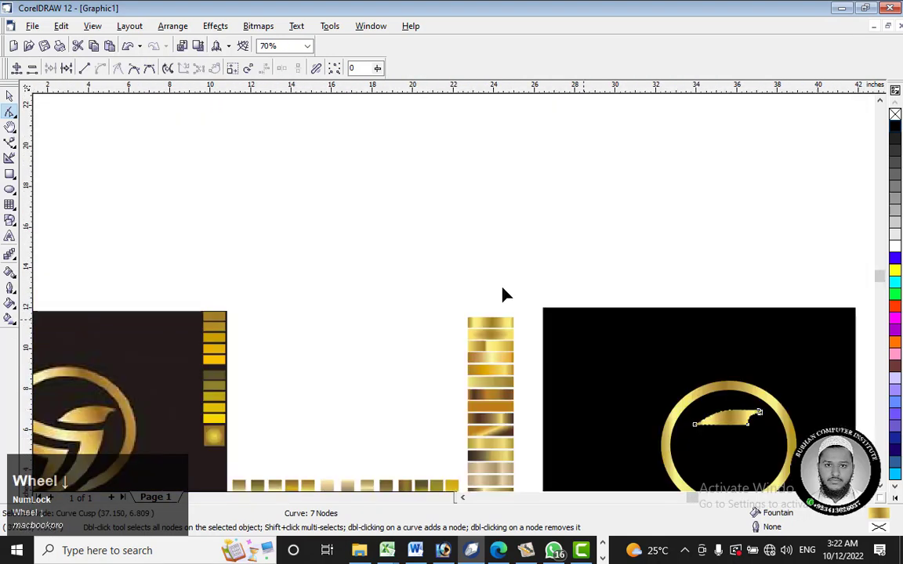
# Step: Convert the head shape's straight lower edge to a curve and bow it downward like the reference bird's head
pyautogui.click(9, 96)
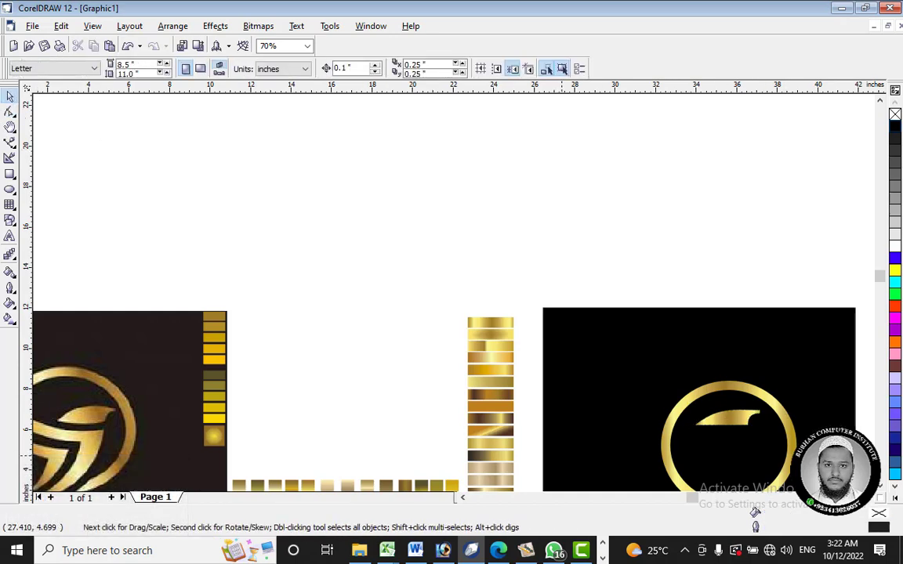
pyautogui.moveTo(350, 469); pyautogui.dragTo(134, 436)
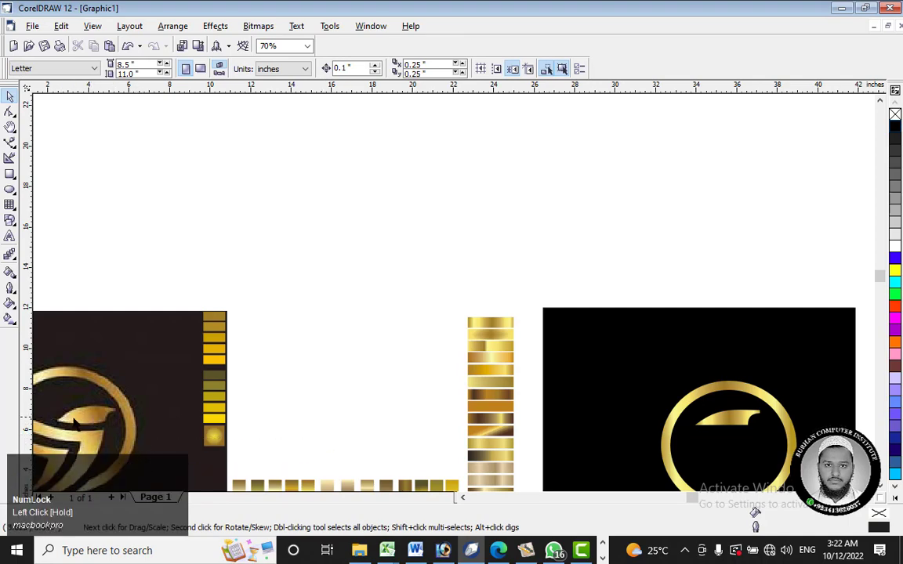
pyautogui.click(724, 420)
pyautogui.scroll(6, 728, 423)
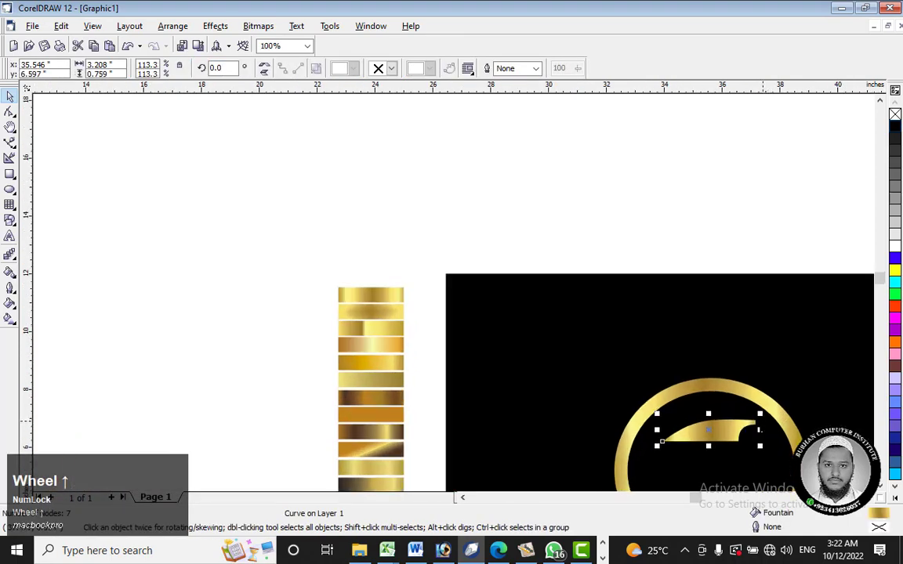
pyautogui.scroll(-2, 680, 376)
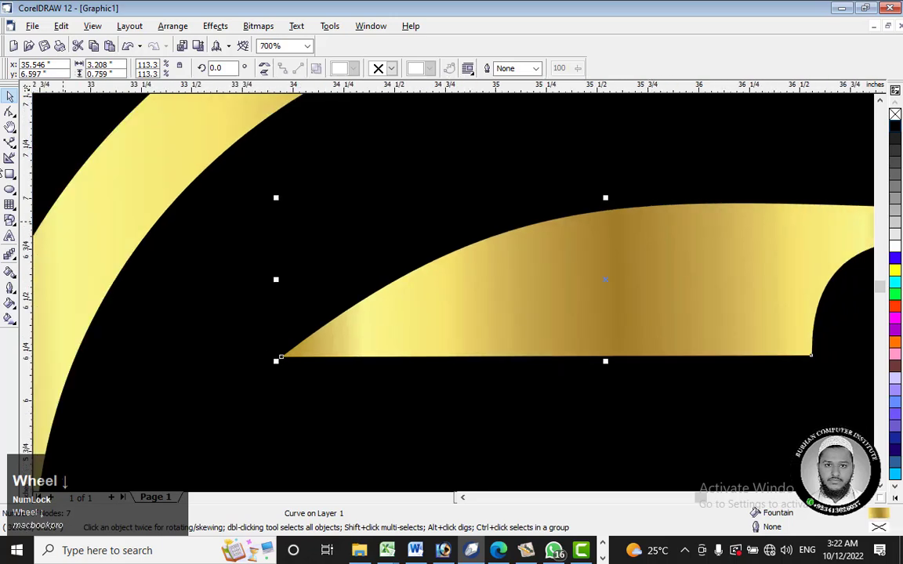
pyautogui.click(9, 110)
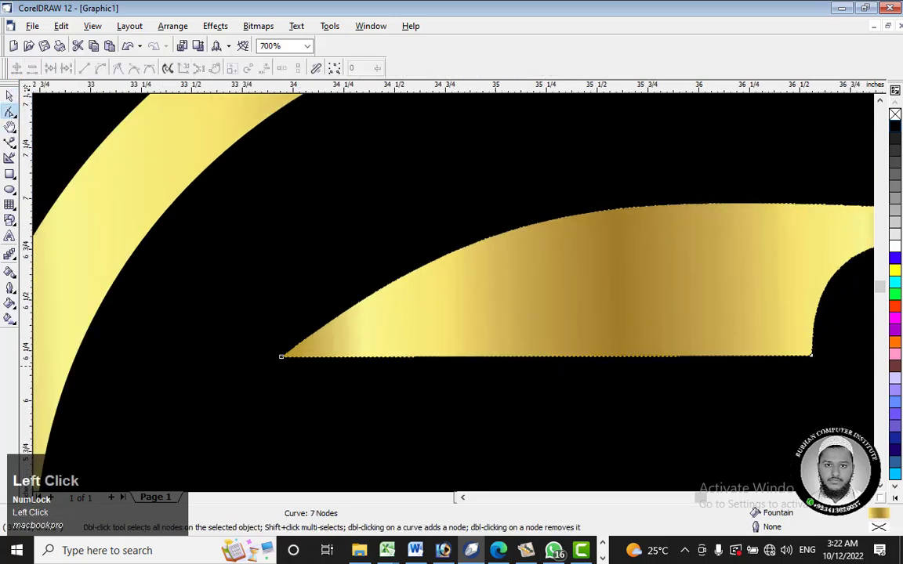
pyautogui.click(627, 198)
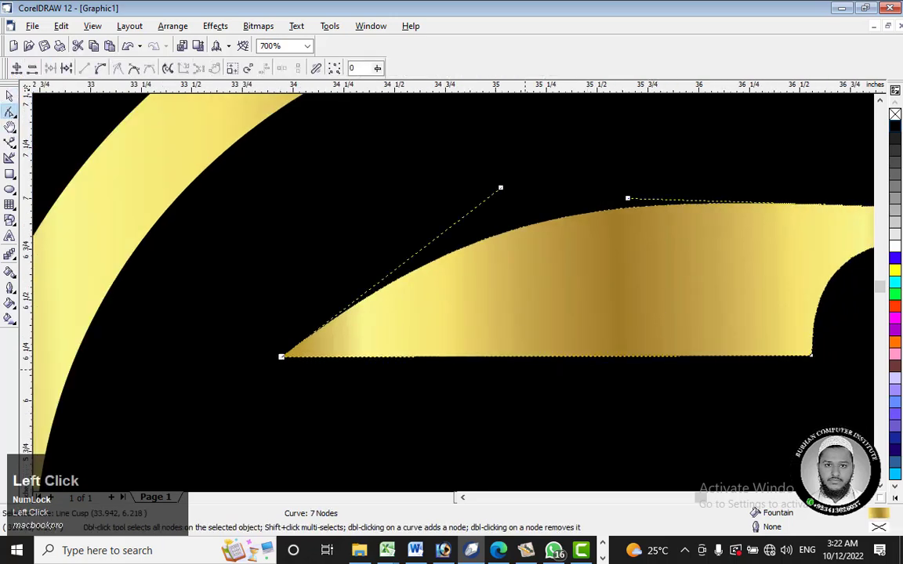
pyautogui.rightClick(527, 356)
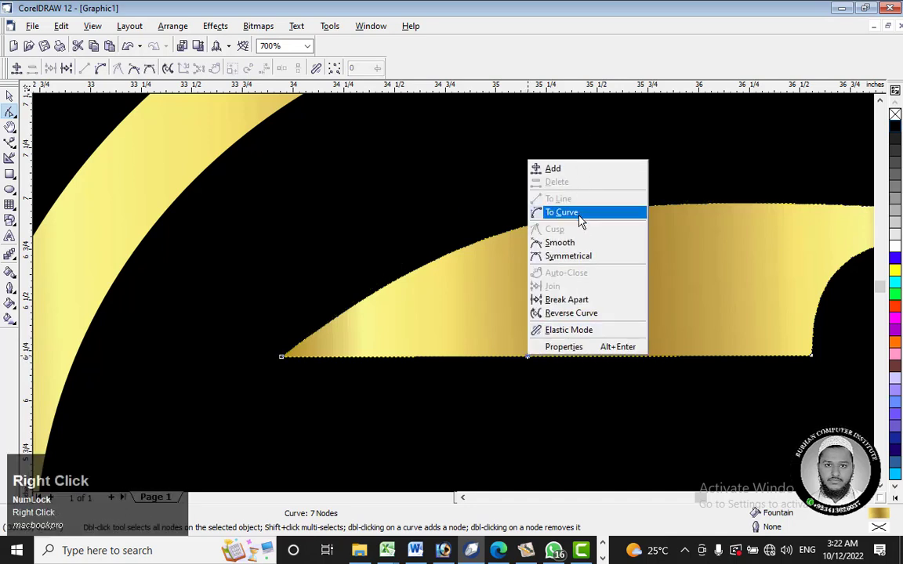
pyautogui.click(580, 219)
pyautogui.moveTo(542, 356); pyautogui.dragTo(543, 390)
pyautogui.scroll(-5, 548, 317)
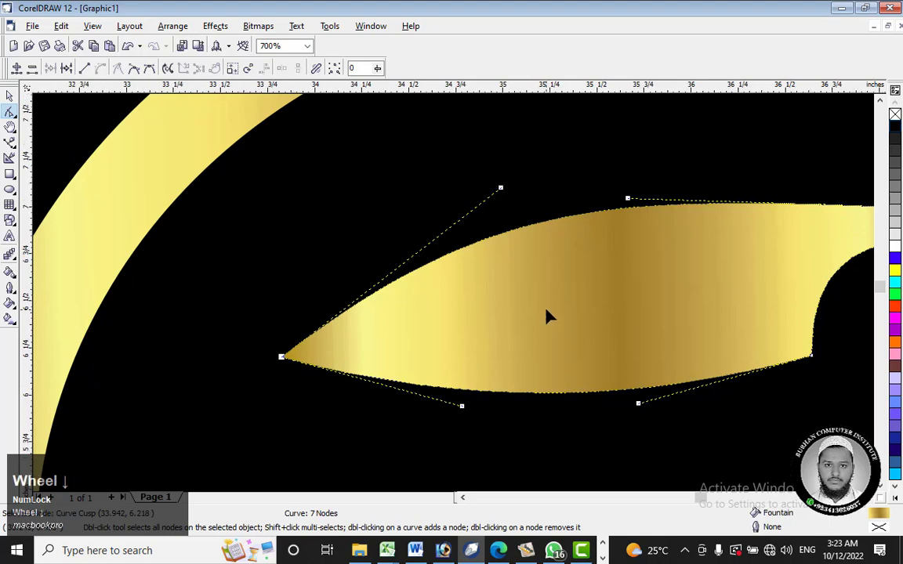
pyautogui.scroll(-2, 557, 309)
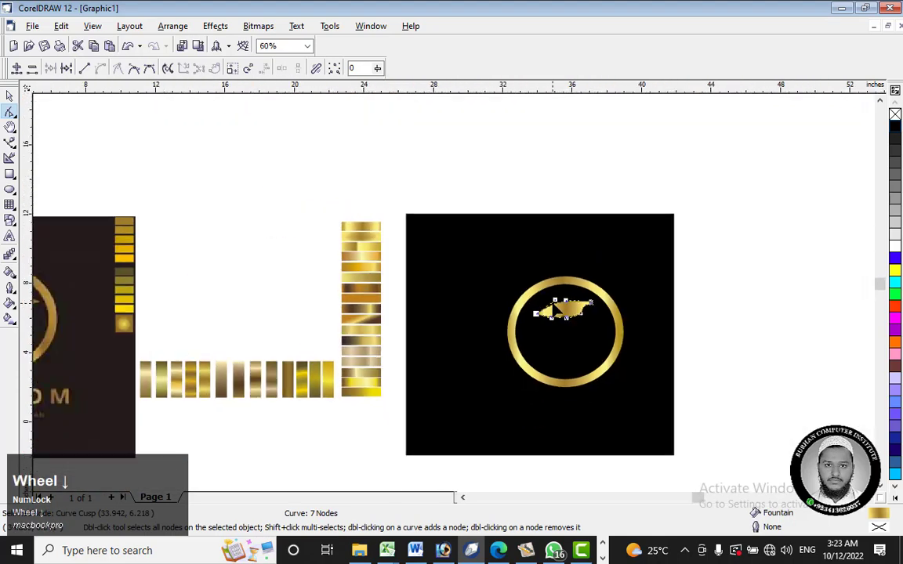
pyautogui.click(547, 203)
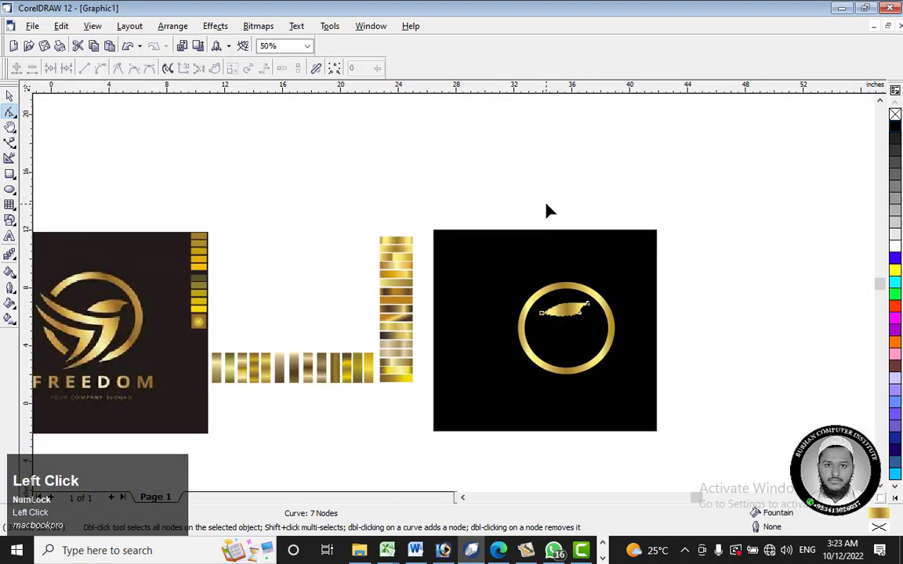
# Step: Trace the reference bird's large upper wing with a closed four-node Bezier outline through its tips and inner corner
pyautogui.click(9, 96)
pyautogui.click(373, 240)
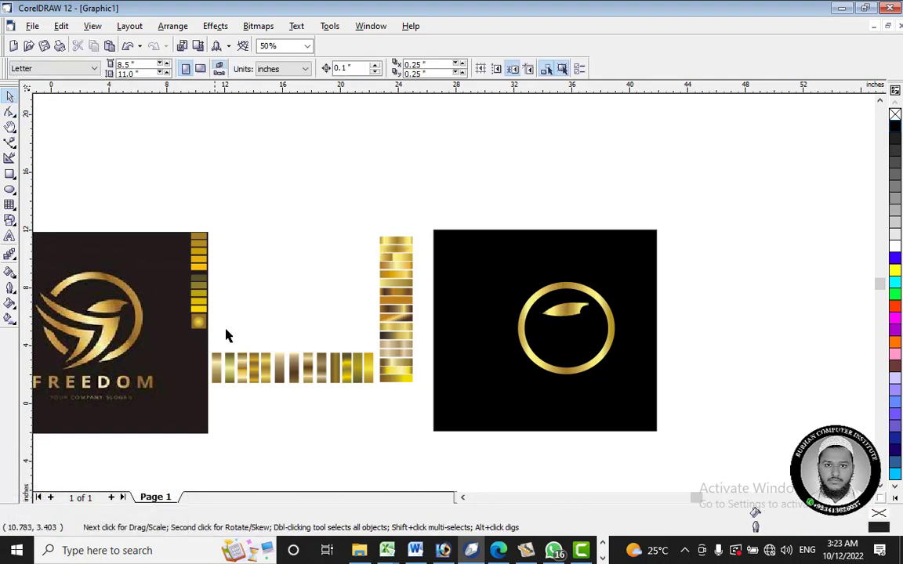
pyautogui.moveTo(224, 313); pyautogui.dragTo(177, 354)
pyautogui.scroll(1, 178, 354)
pyautogui.scroll(6, 179, 354)
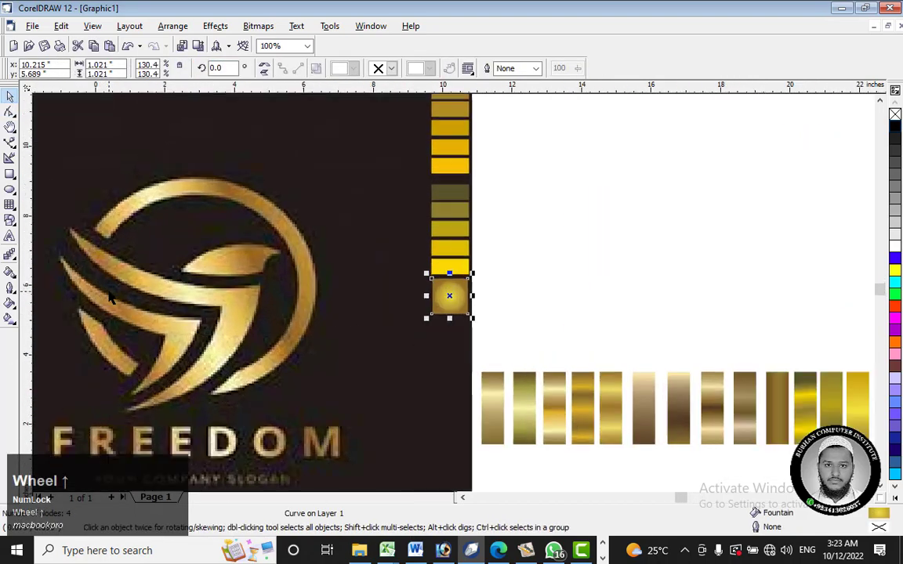
pyautogui.click(9, 143)
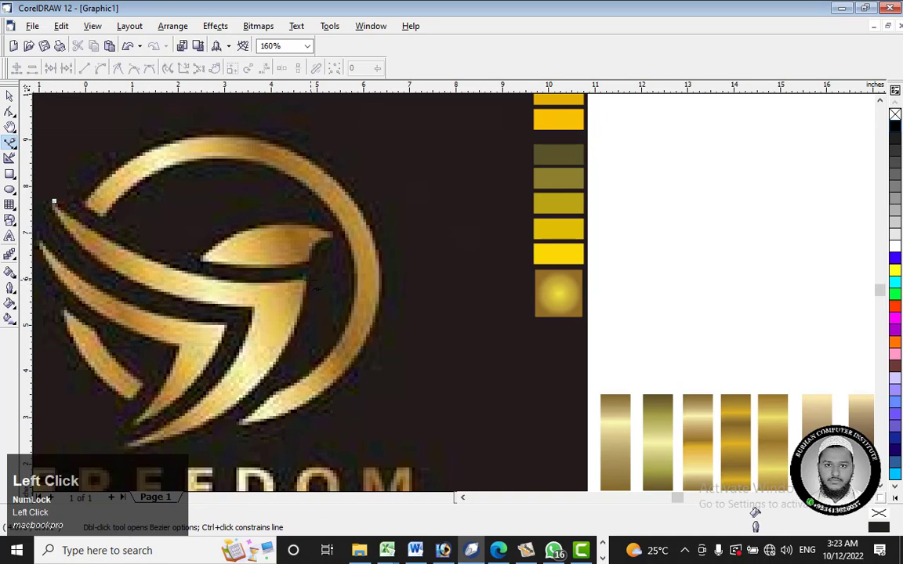
pyautogui.click(307, 277)
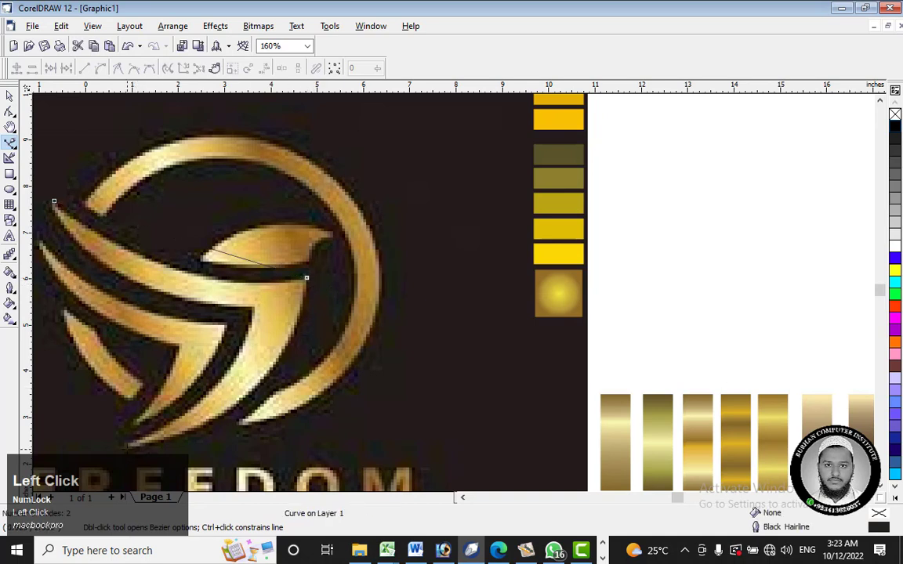
pyautogui.click(127, 447)
pyautogui.click(254, 311)
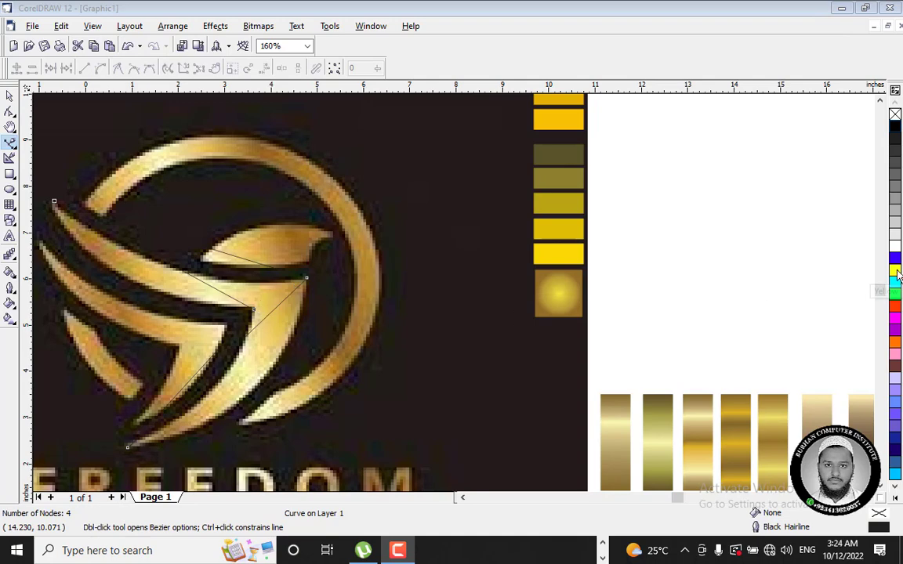
# Step: Give the wing outline a white 2-point line
pyautogui.rightClick(895, 246)
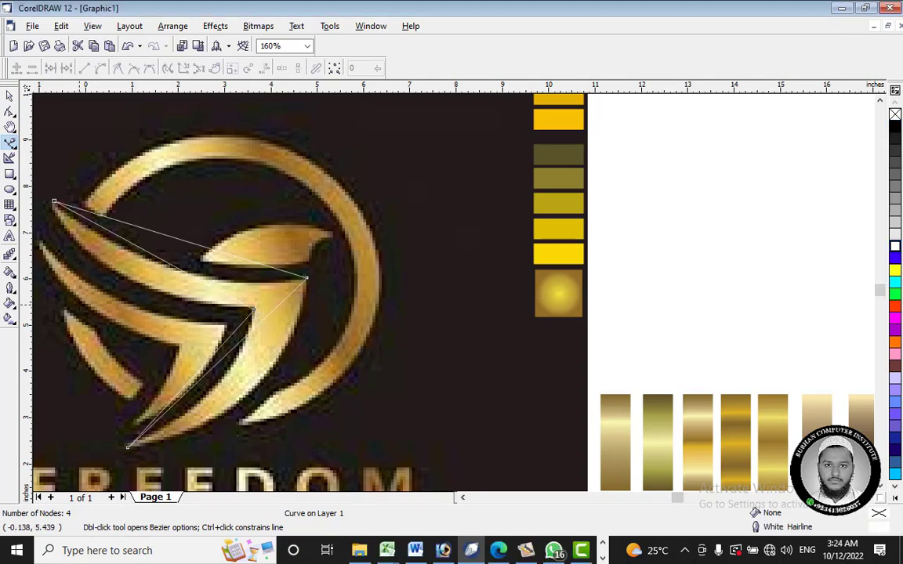
pyautogui.scroll(1, 91, 292)
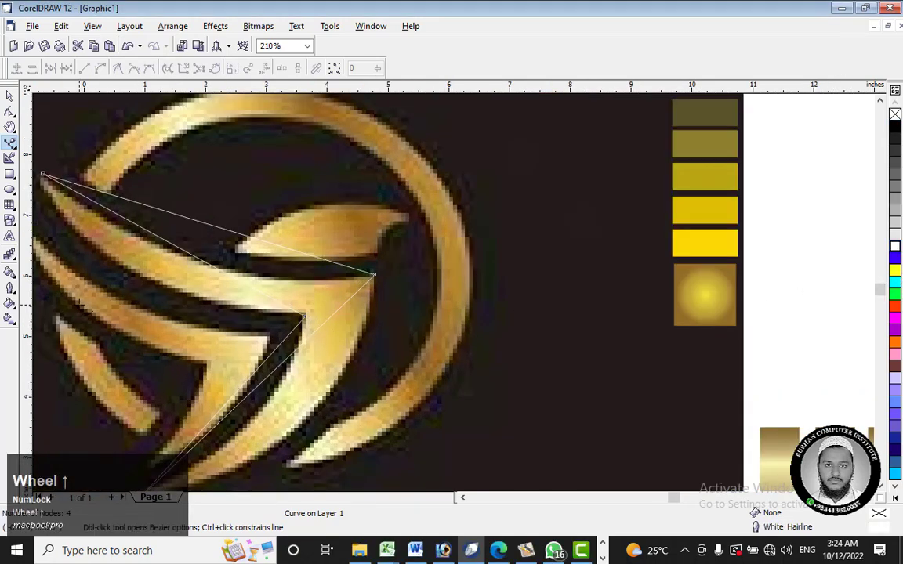
pyautogui.click(10, 288)
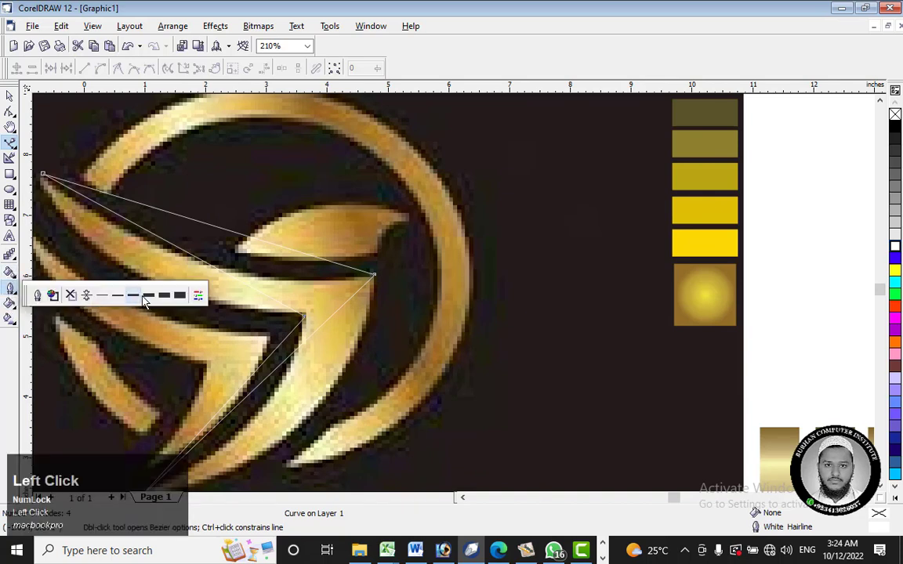
pyautogui.click(130, 296)
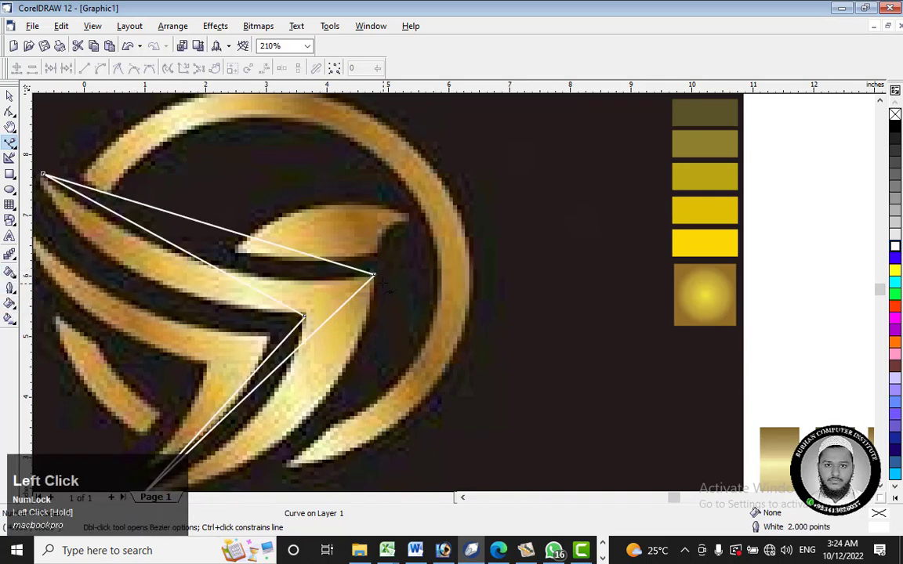
# Step: Align the wing outline's right corner node with the reference, then curve the outer edge from it to the lower tip
pyautogui.click(10, 110)
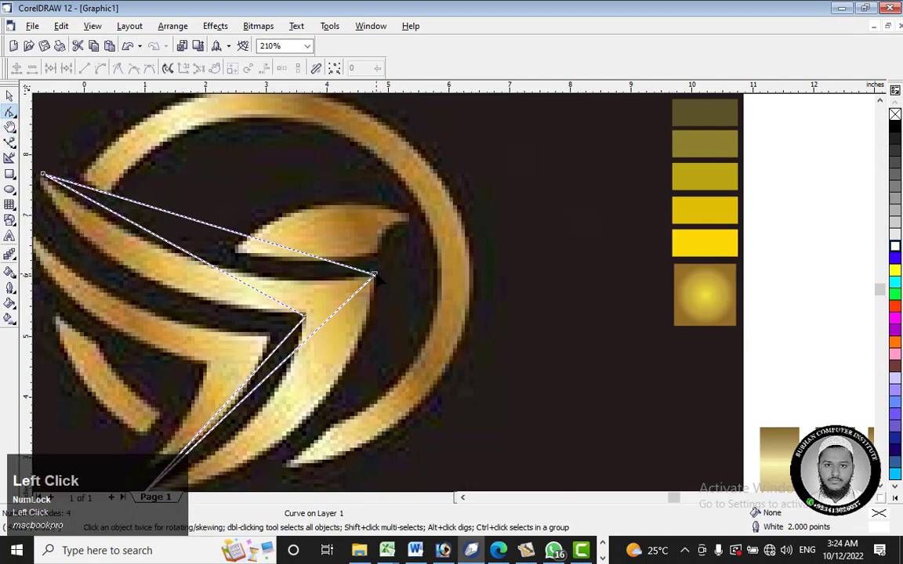
pyautogui.moveTo(374, 275)
pyautogui.mouseDown()
pyautogui.moveTo(384, 294)
pyautogui.moveTo(365, 271)
pyautogui.mouseUp()
pyautogui.scroll(3, 375, 278)
pyautogui.scroll(-3, 409, 304)
pyautogui.scroll(-1, 427, 295)
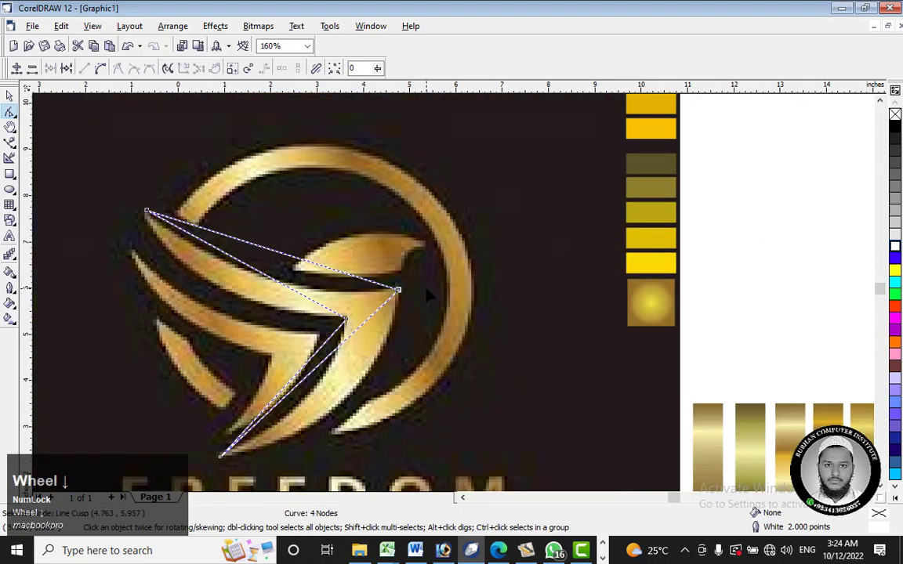
pyautogui.rightClick(328, 359)
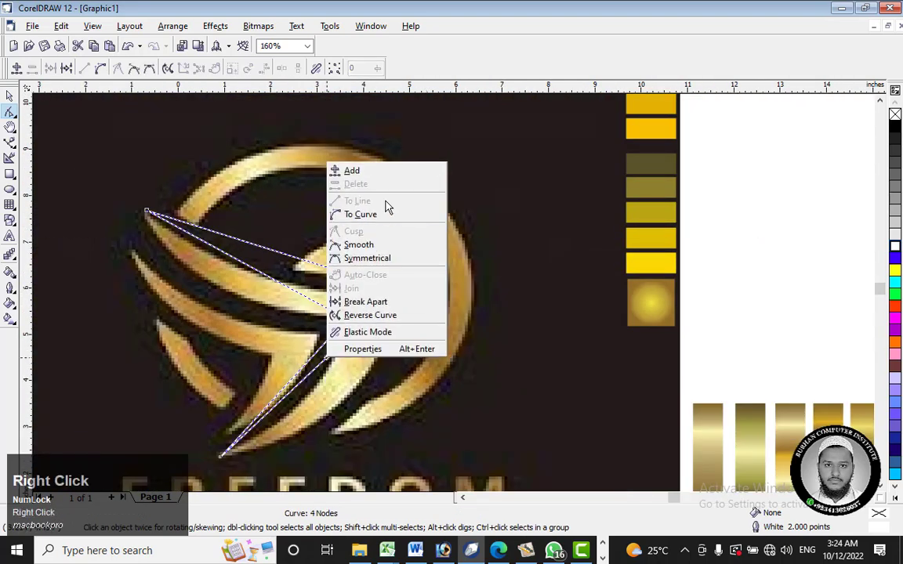
pyautogui.click(387, 214)
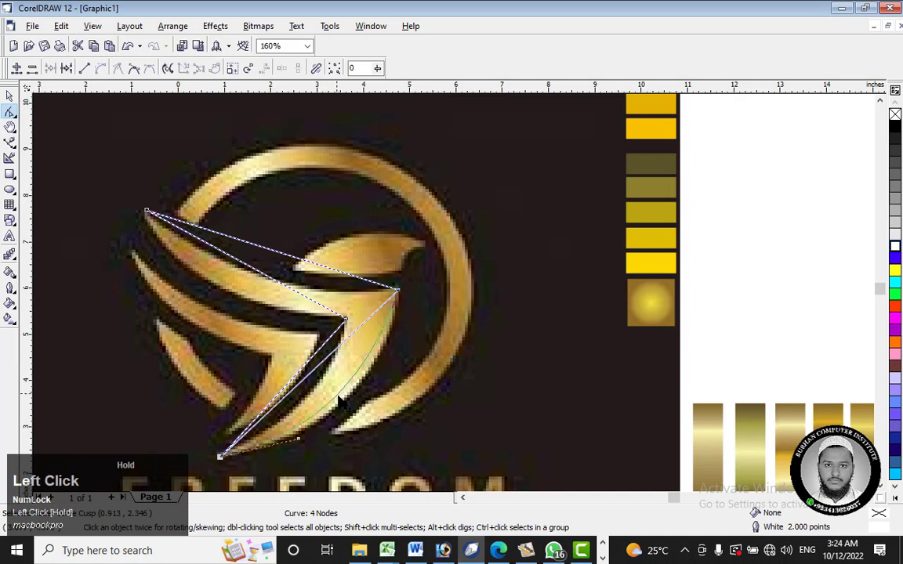
pyautogui.moveTo(321, 365); pyautogui.dragTo(354, 407)
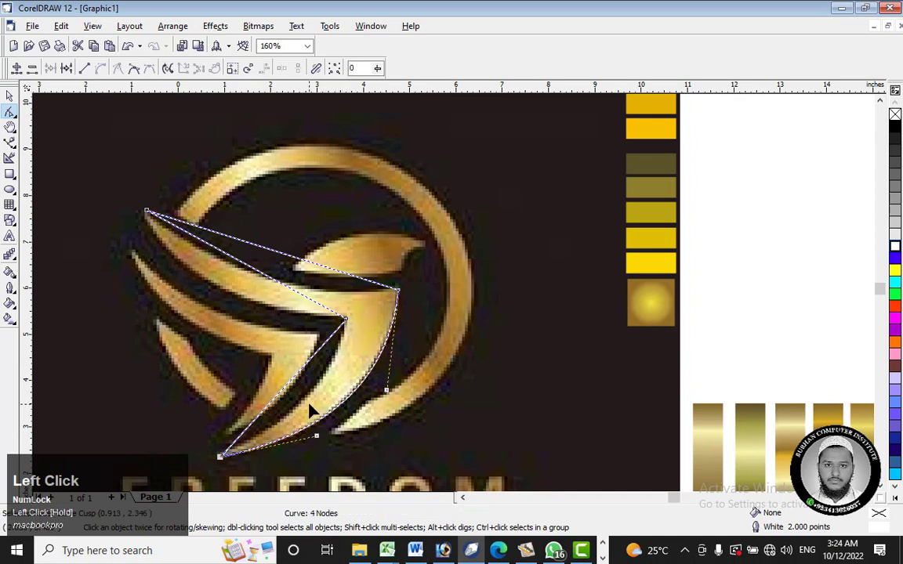
# Step: Convert the two long edges meeting at the wing's upper-left tip to curves and bend them along the reference wing
pyautogui.rightClick(272, 278)
pyautogui.click(294, 324)
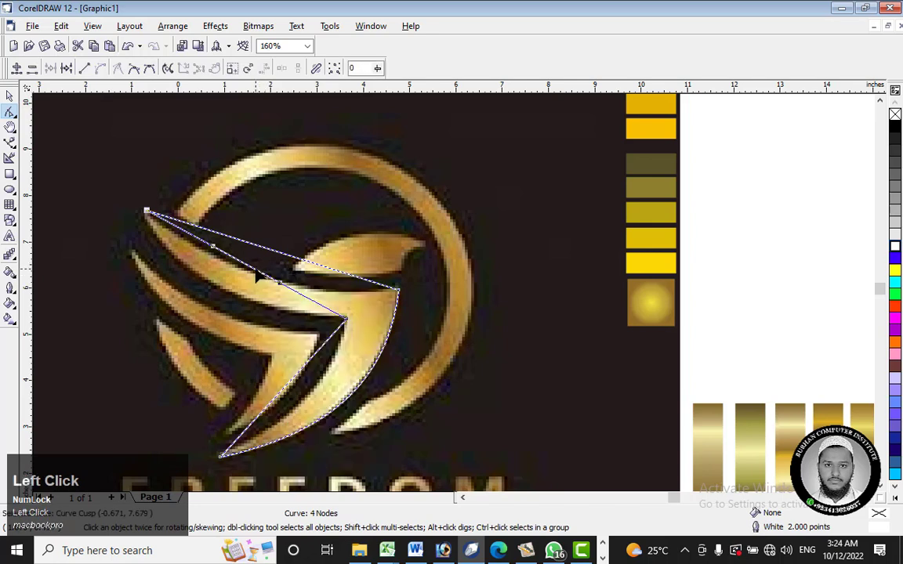
pyautogui.moveTo(229, 251); pyautogui.dragTo(229, 300)
pyautogui.rightClick(279, 254)
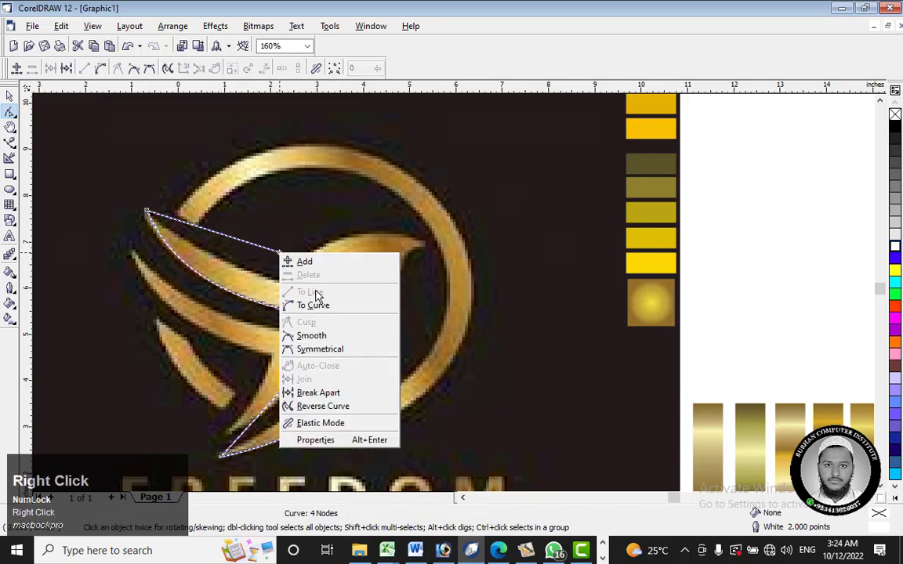
pyautogui.click(315, 299)
pyautogui.moveTo(276, 258); pyautogui.dragTo(276, 300)
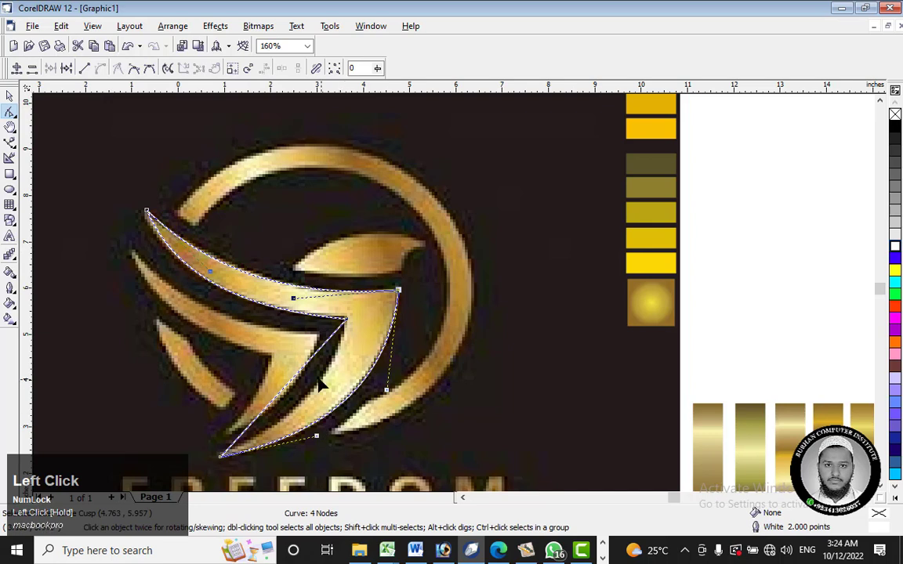
# Step: Curve the wing's inner edge toward the lower tip and move the inner corner node onto the reference's corner
pyautogui.rightClick(294, 374)
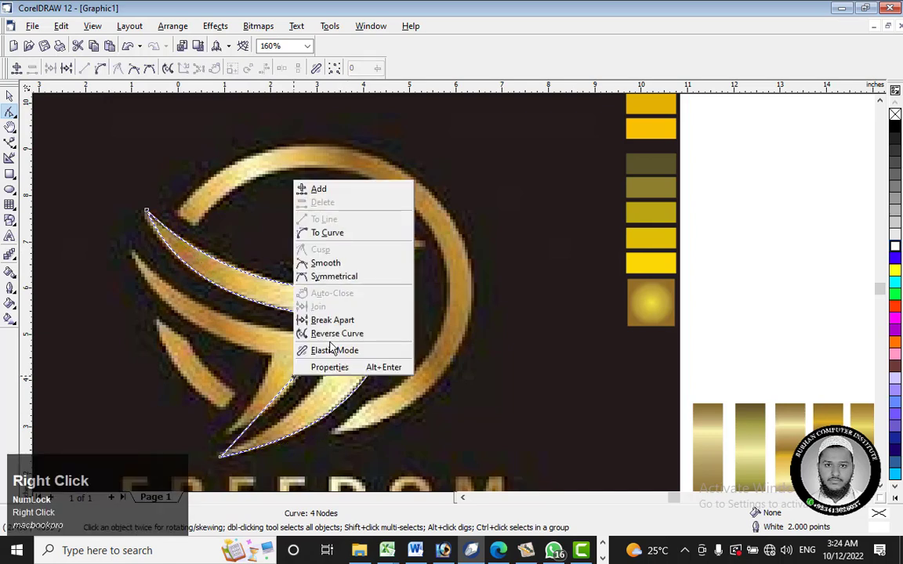
pyautogui.click(343, 227)
pyautogui.moveTo(264, 349); pyautogui.dragTo(318, 395)
pyautogui.scroll(3, 346, 321)
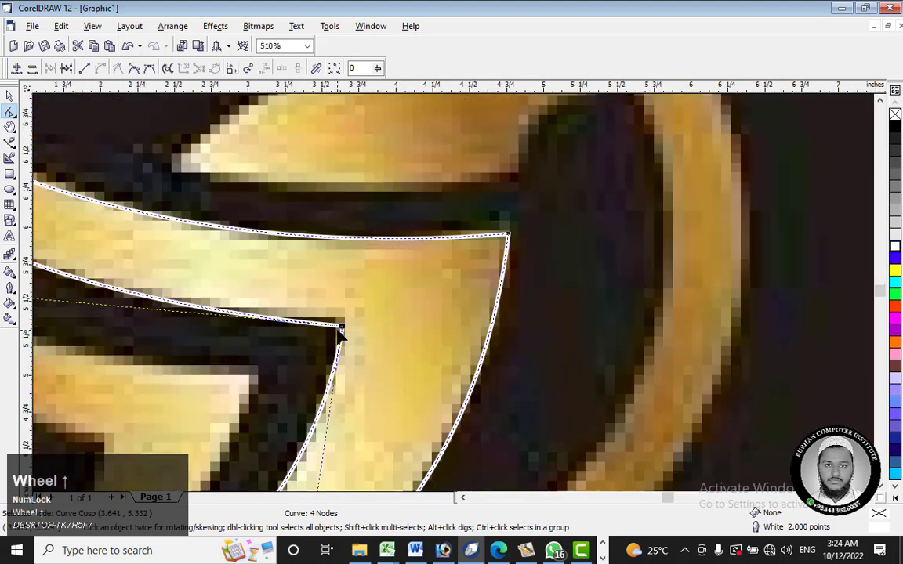
pyautogui.scroll(2, 340, 333)
pyautogui.moveTo(342, 329); pyautogui.dragTo(362, 313)
pyautogui.scroll(-3, 362, 312)
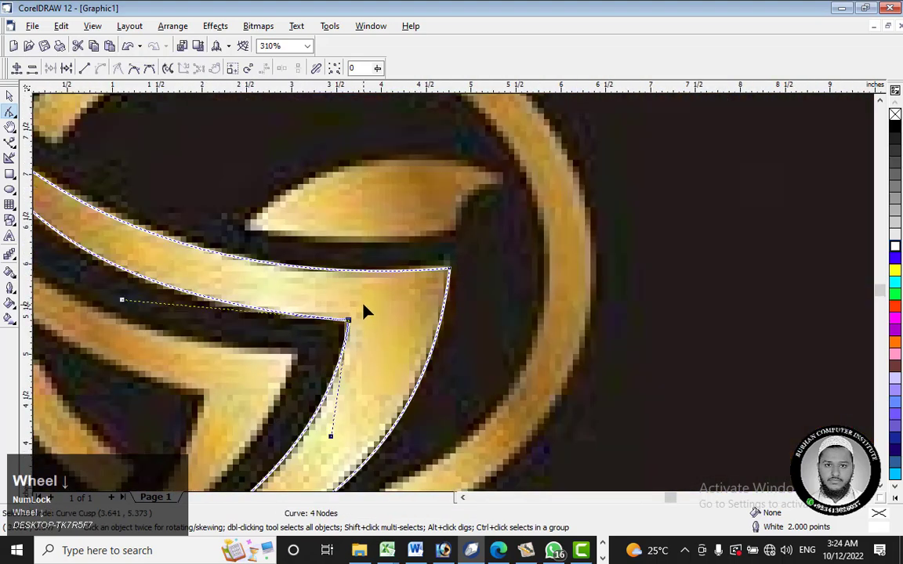
# Step: Move the wing outline's lower tip node onto the tip of the reference wing
pyautogui.scroll(-3, 363, 313)
pyautogui.scroll(6, 353, 345)
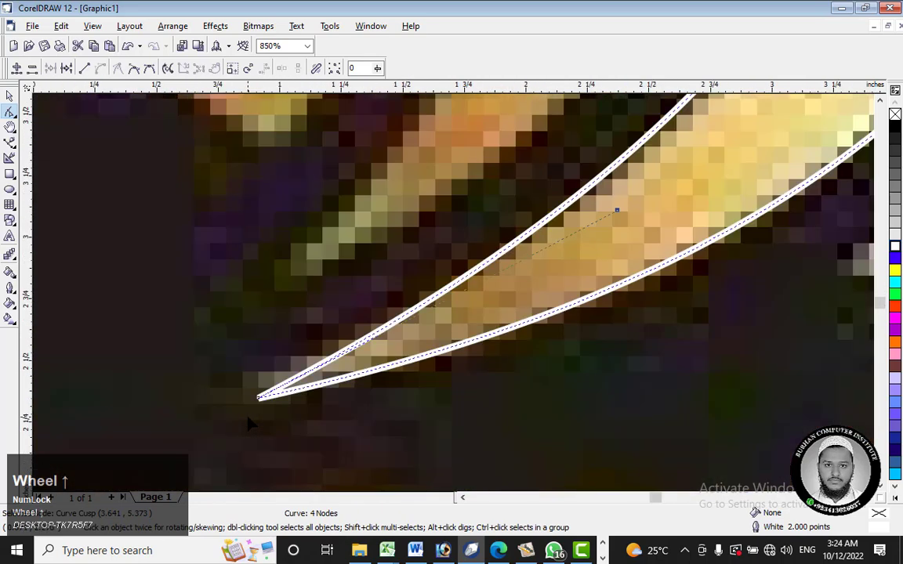
pyautogui.scroll(2, 248, 421)
pyautogui.moveTo(269, 378); pyautogui.dragTo(293, 352)
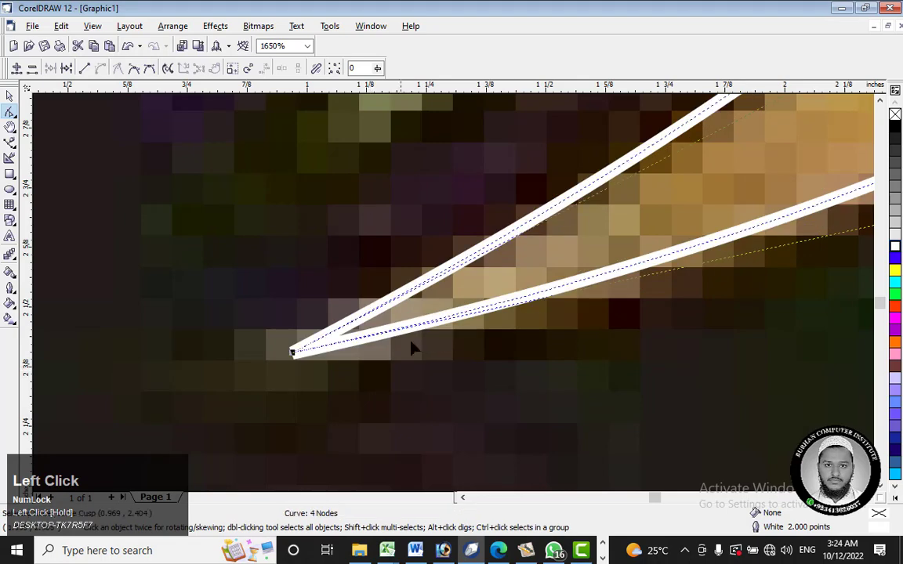
pyautogui.scroll(-8, 358, 363)
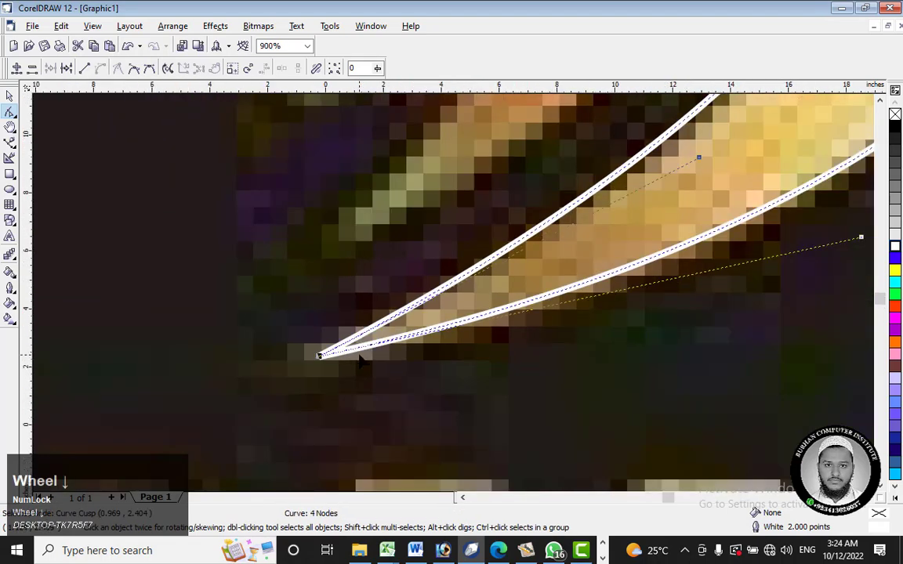
# Step: Move the wing outline's upper-left tip node down onto the reference wing's pointed end
pyautogui.scroll(3, 413, 251)
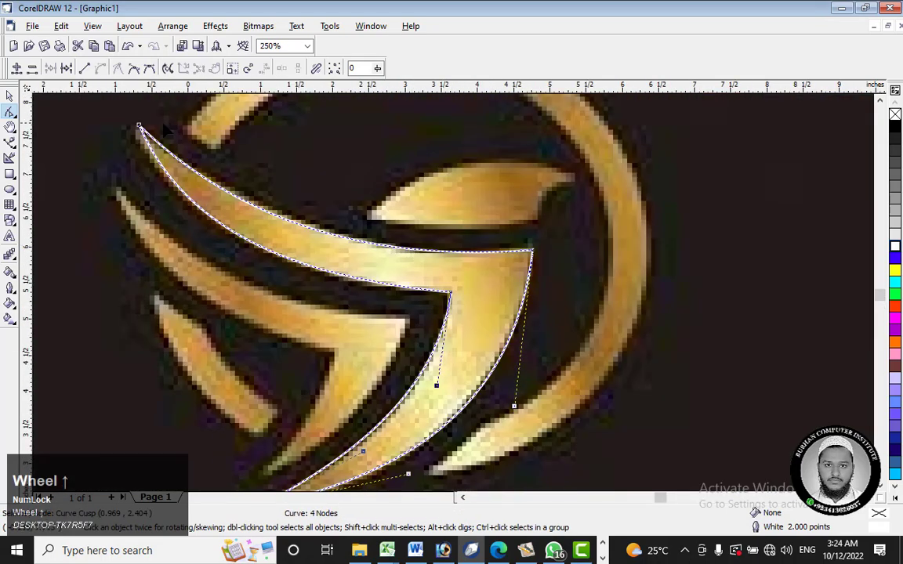
pyautogui.scroll(4, 121, 111)
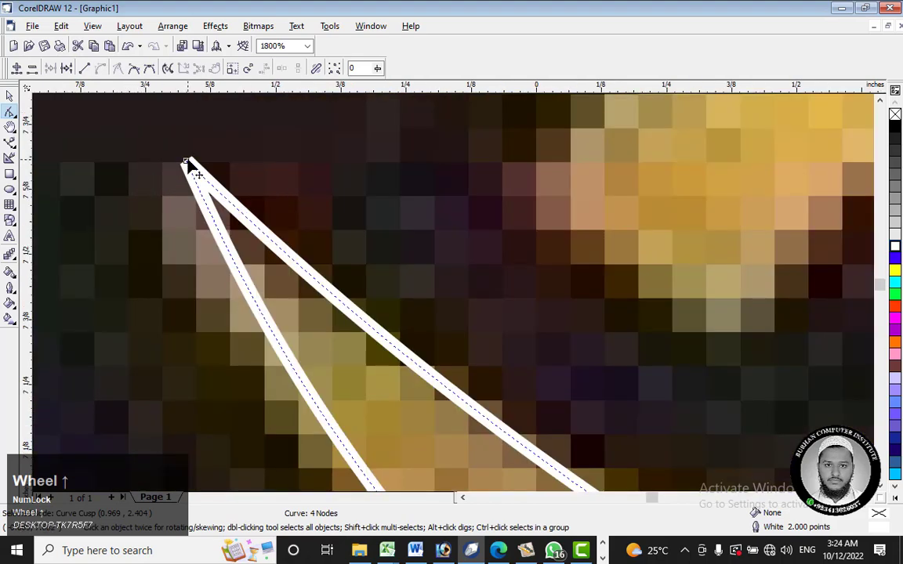
pyautogui.moveTo(189, 165); pyautogui.dragTo(205, 222)
pyautogui.scroll(-9, 191, 201)
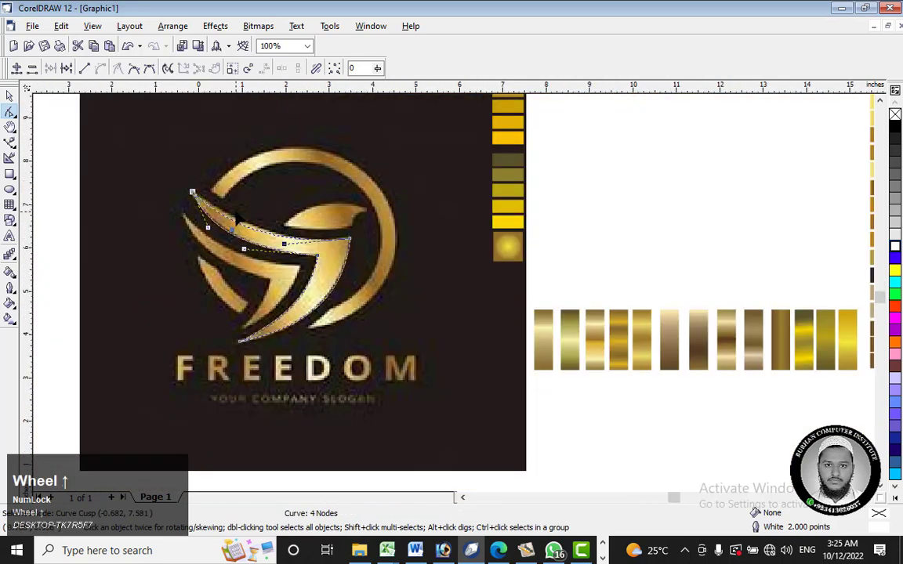
# Step: Refine the curves of the wing's long upper edges and of the outer edge below the right corner to follow the reference
pyautogui.scroll(3, 238, 218)
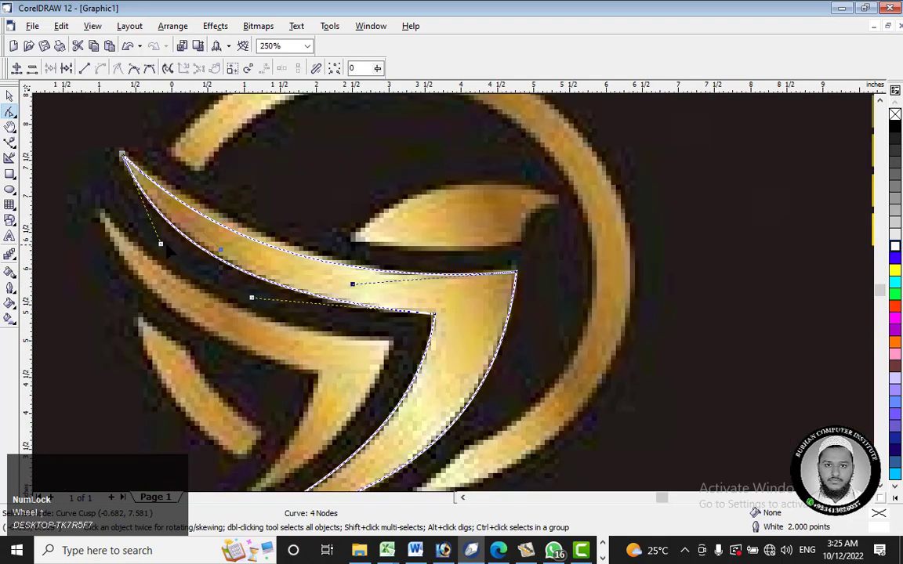
pyautogui.moveTo(161, 243); pyautogui.dragTo(358, 291)
pyautogui.click(517, 273)
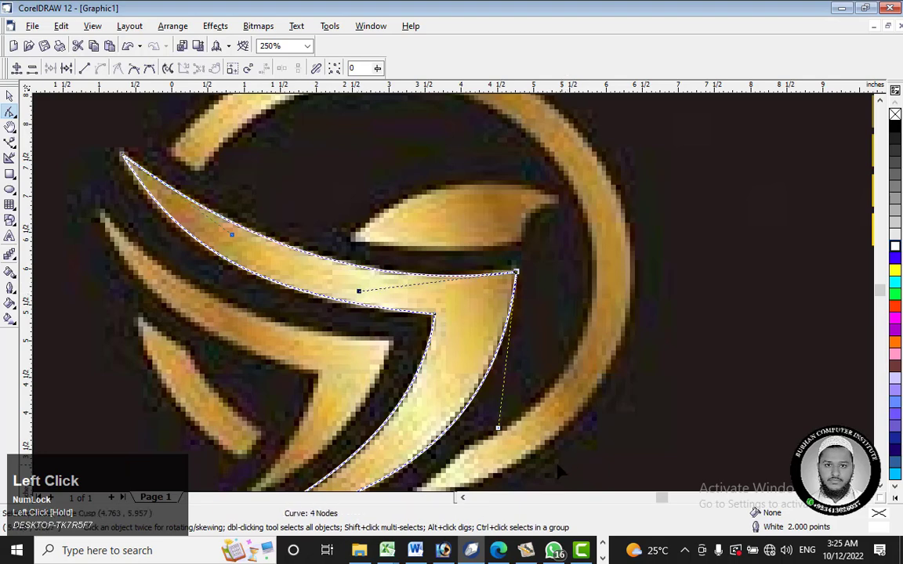
pyautogui.moveTo(499, 431); pyautogui.dragTo(491, 420)
# Step: Adjust the curve handles at the wing's lower tip so the inner and outer edges follow the reference shape
pyautogui.scroll(-4, 548, 394)
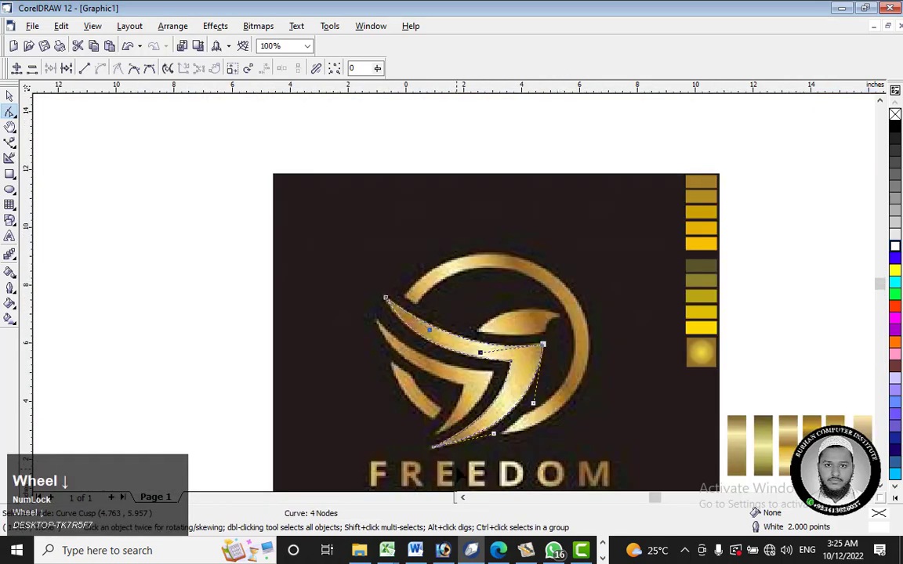
pyautogui.scroll(5, 430, 427)
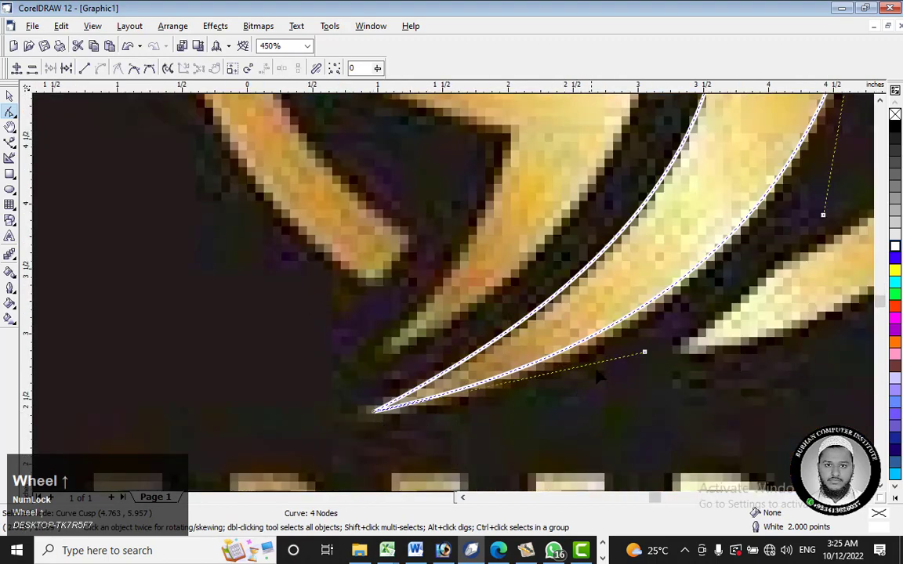
pyautogui.moveTo(644, 352); pyautogui.dragTo(655, 377)
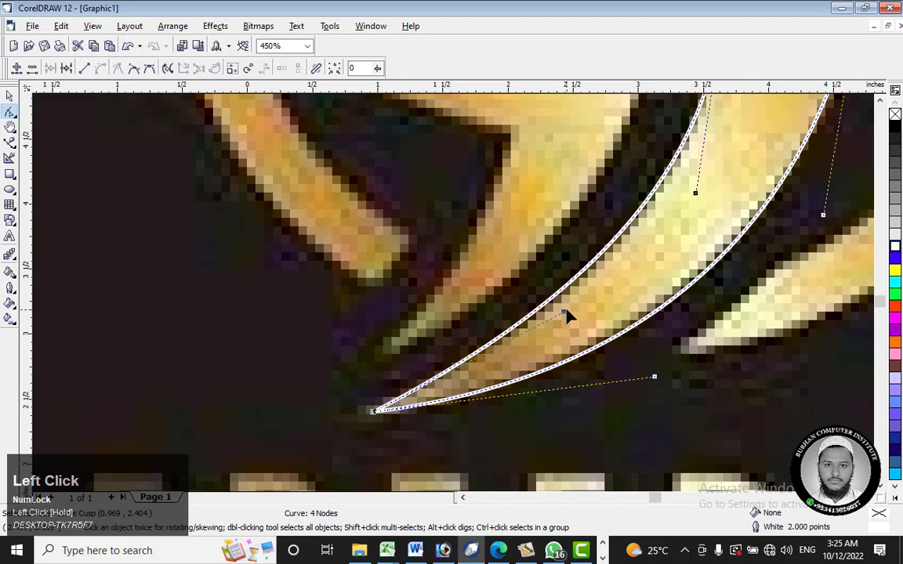
pyautogui.moveTo(564, 313); pyautogui.dragTo(575, 321)
pyautogui.scroll(-1, 711, 404)
pyautogui.moveTo(638, 364); pyautogui.dragTo(635, 351)
pyautogui.scroll(-1, 619, 317)
pyautogui.scroll(-2, 619, 321)
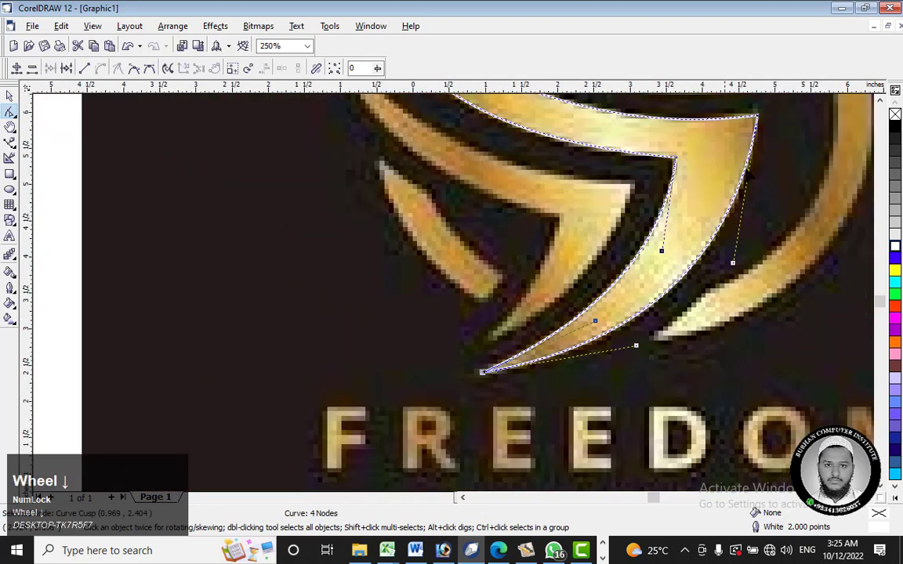
pyautogui.scroll(-1, 666, 110)
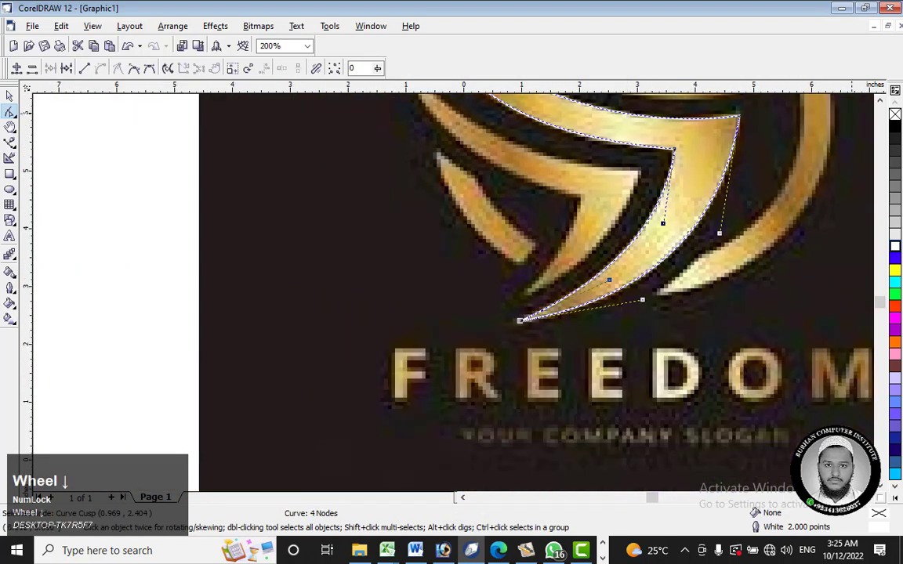
pyautogui.click(882, 102)
pyautogui.click(882, 102)
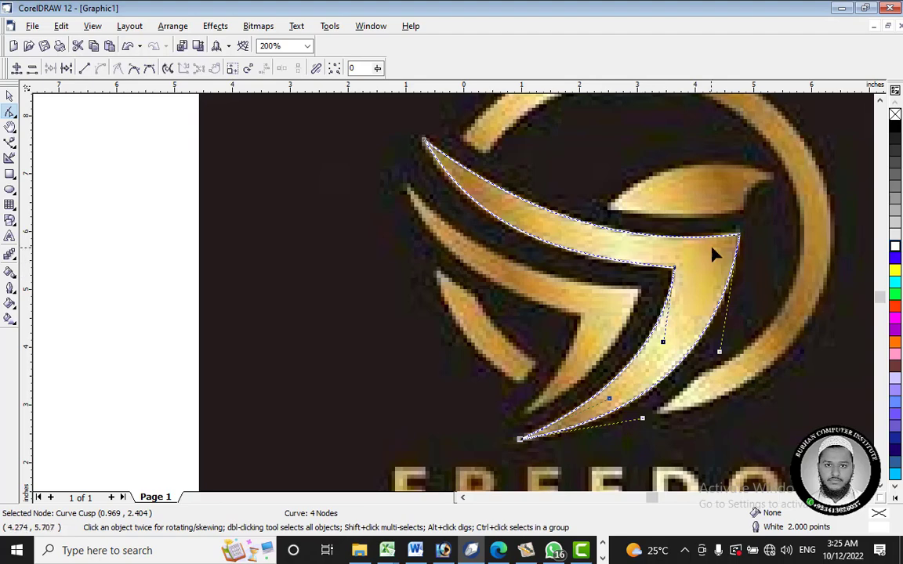
# Step: Apply the sampled gold gradient fill with no outline to the traced wing using the Paintbucket
pyautogui.scroll(-4, 576, 254)
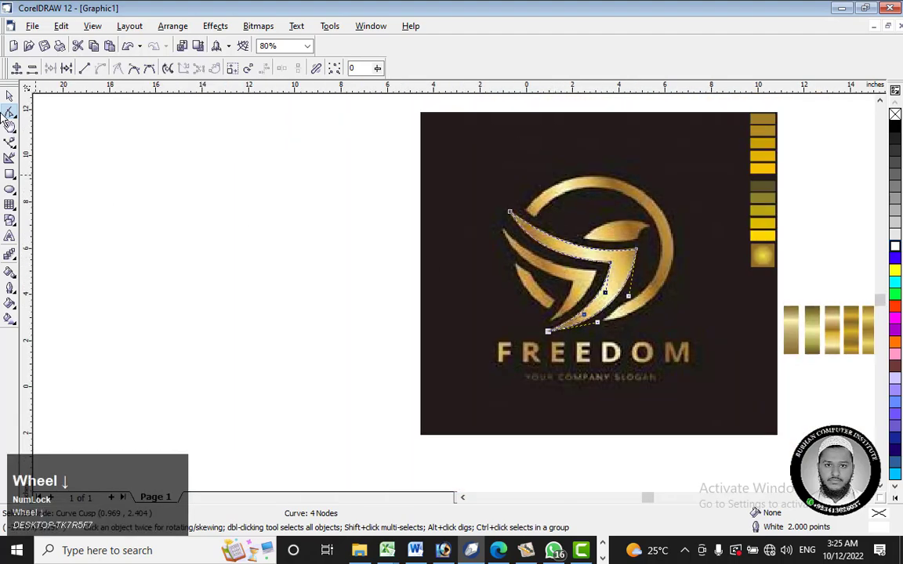
pyautogui.click(10, 96)
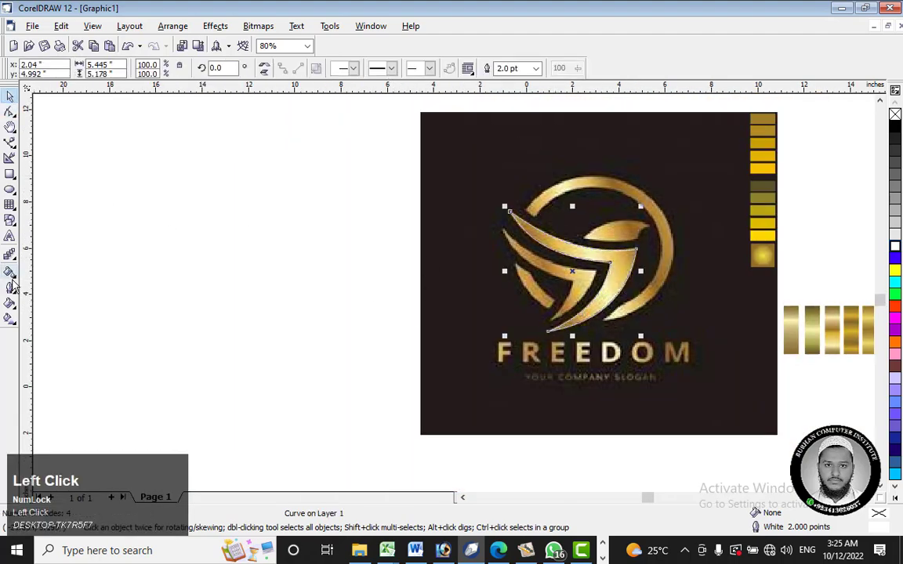
pyautogui.click(10, 273)
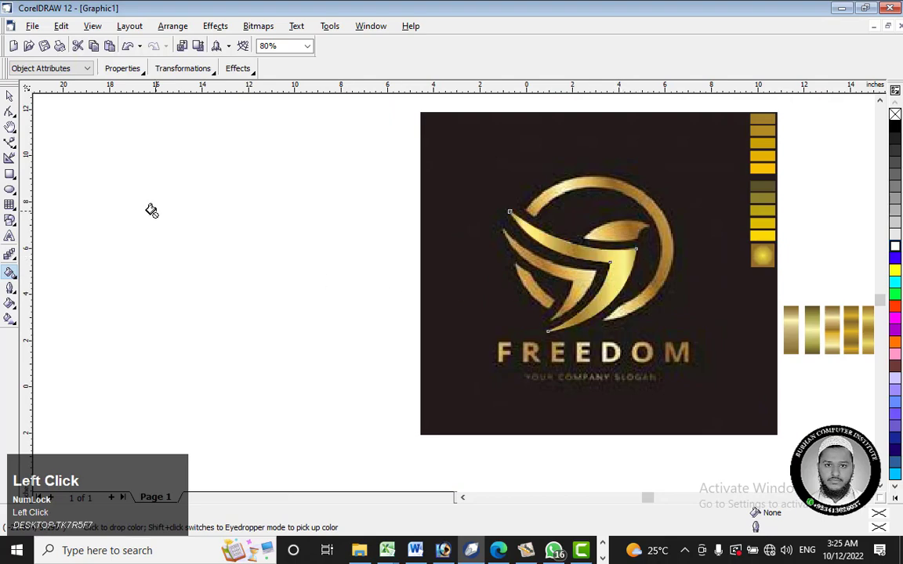
pyautogui.click(9, 95)
pyautogui.click(145, 157)
pyautogui.scroll(6, 680, 290)
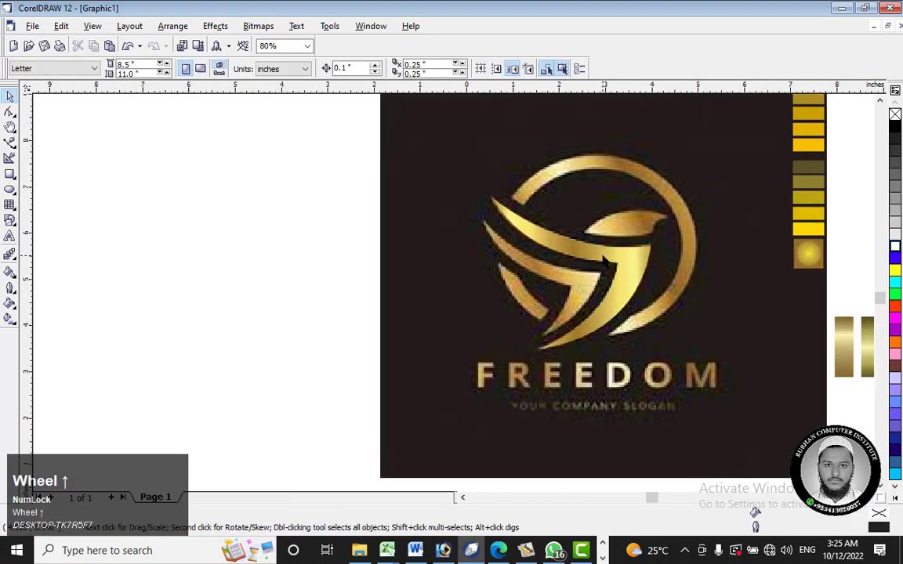
pyautogui.scroll(-1, 649, 258)
pyautogui.scroll(-5, 562, 247)
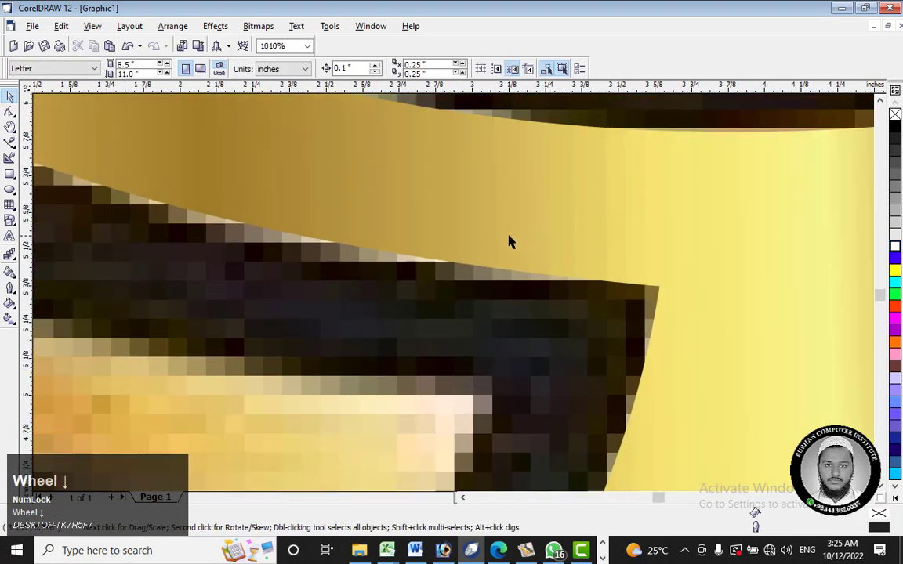
# Step: Move the gold wing onto the black artwork below the head shape, with its upper-left tip extending outside the ring
pyautogui.moveTo(537, 236); pyautogui.dragTo(575, 218)
pyautogui.moveTo(670, 244); pyautogui.dragTo(685, 263)
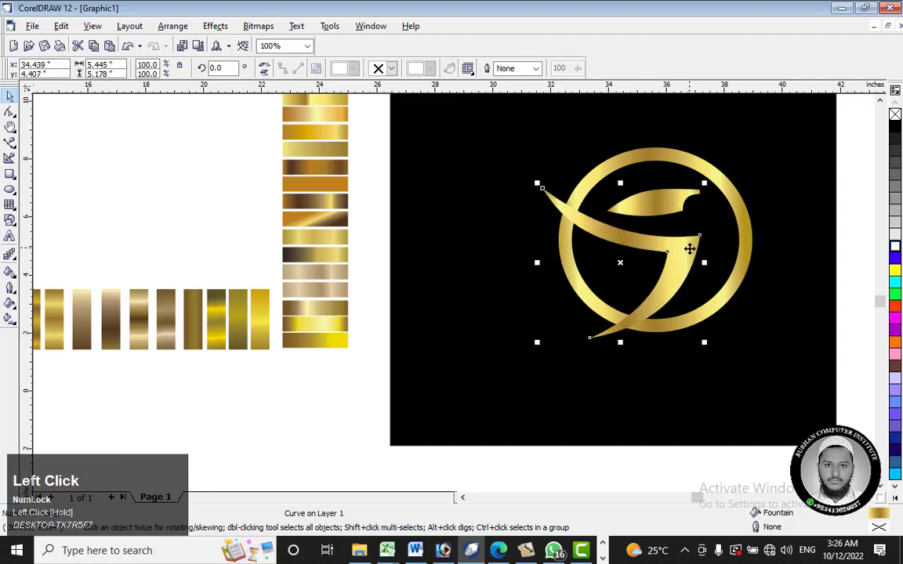
pyautogui.scroll(-3, 690, 249)
pyautogui.scroll(1, 679, 267)
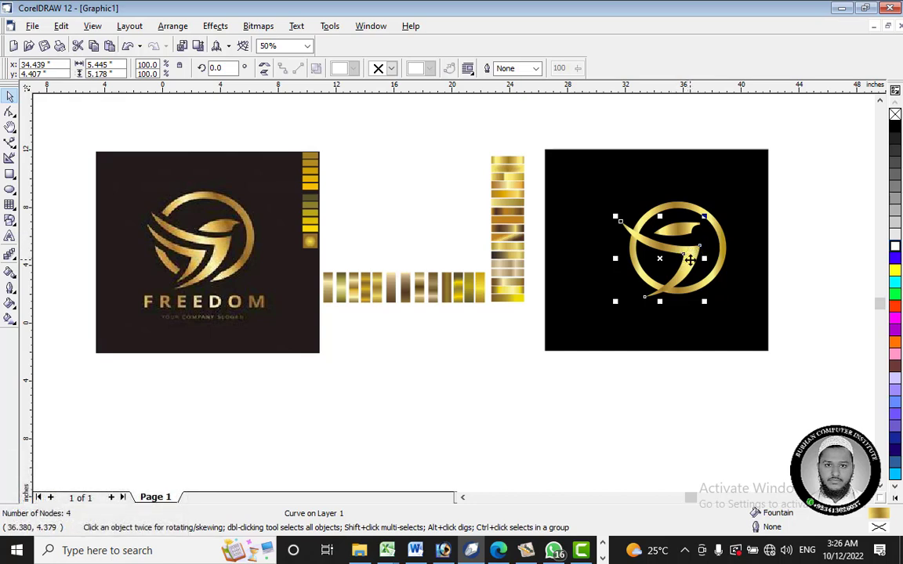
pyautogui.moveTo(690, 260); pyautogui.dragTo(703, 265)
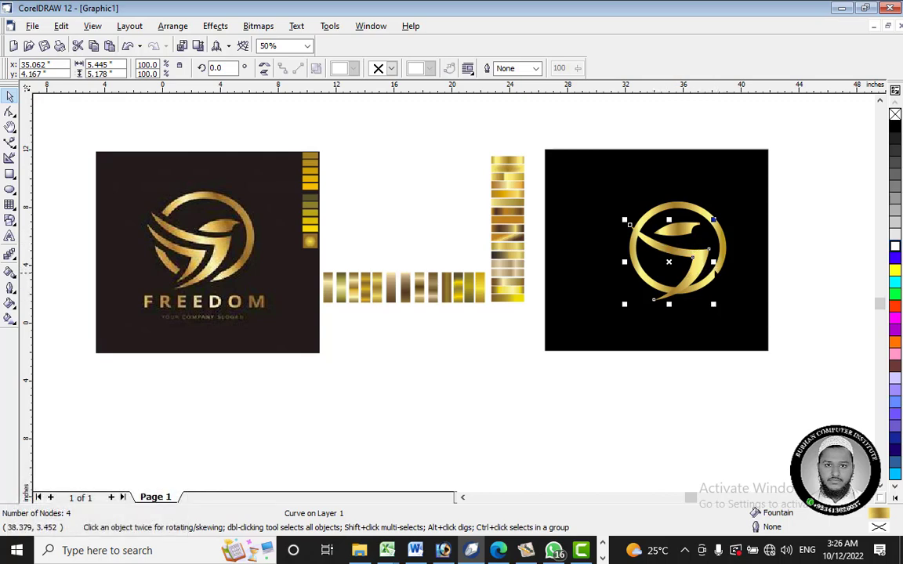
pyautogui.moveTo(632, 235); pyautogui.dragTo(693, 254)
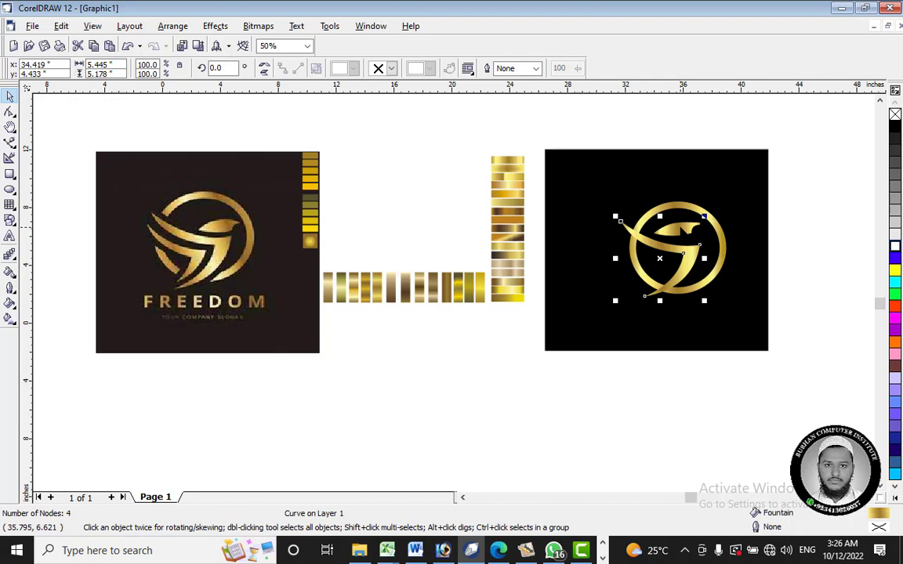
# Step: Rotate the head shape clockwise to about 354.8° and place it above the wing's right end inside the ring
pyautogui.click(682, 228)
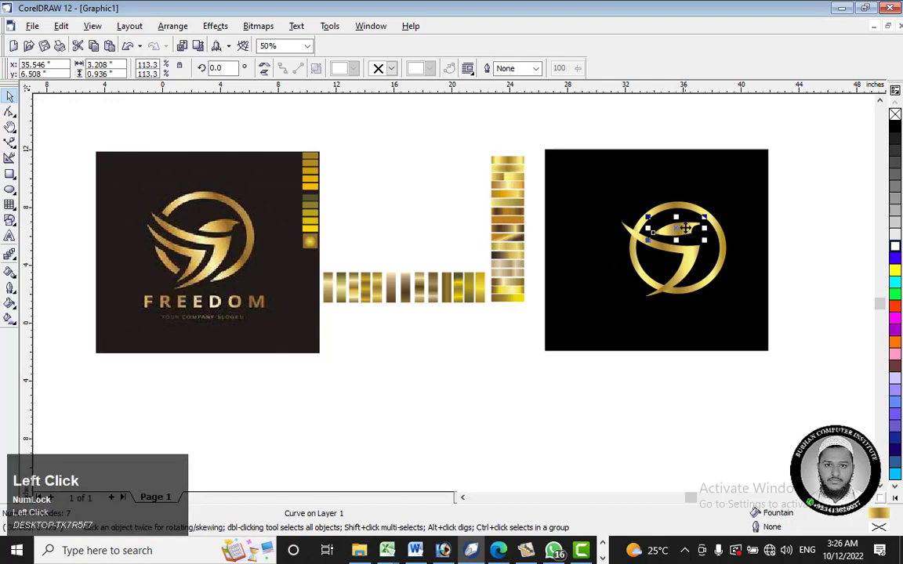
pyautogui.scroll(5, 688, 228)
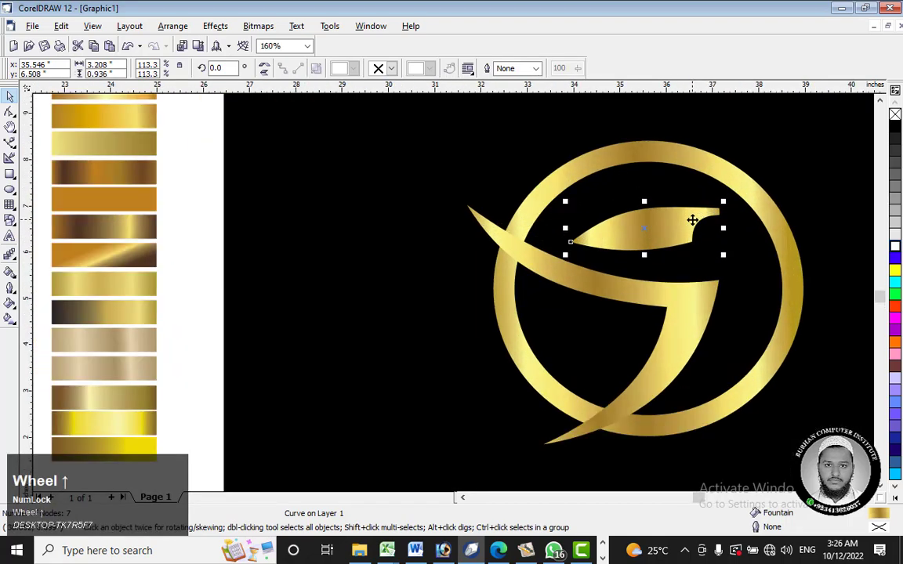
pyautogui.click(689, 227)
pyautogui.moveTo(721, 201); pyautogui.dragTo(725, 214)
pyautogui.moveTo(676, 230); pyautogui.dragTo(718, 256)
pyautogui.click(725, 247)
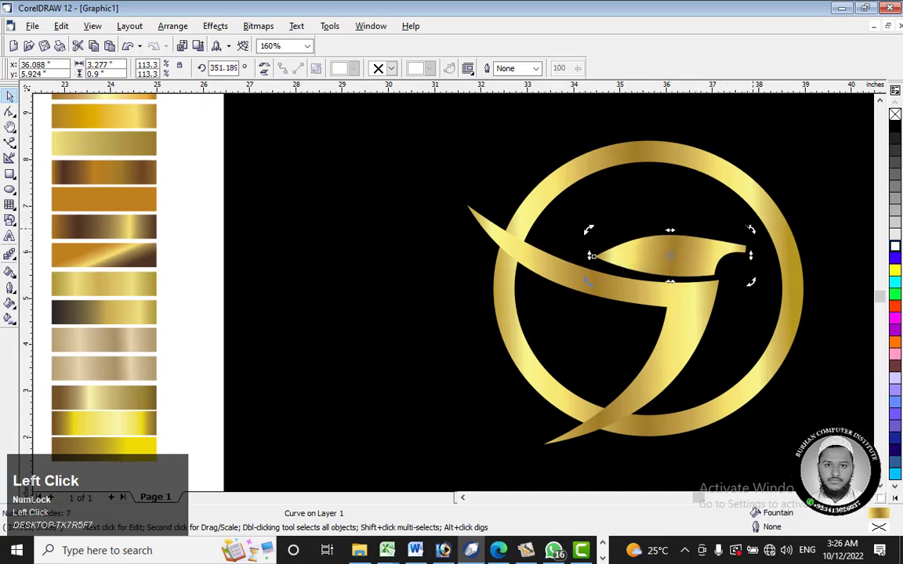
pyautogui.moveTo(752, 229); pyautogui.dragTo(749, 224)
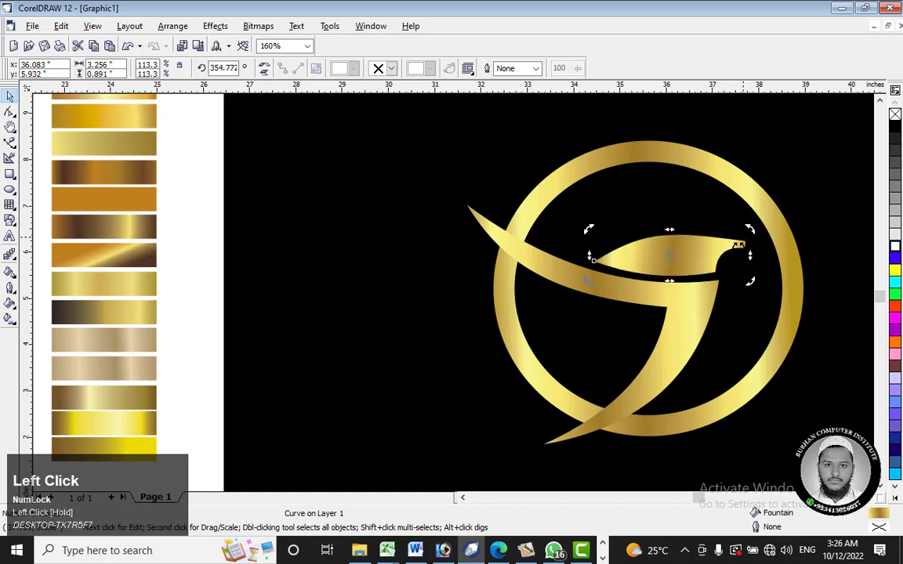
pyautogui.click(696, 294)
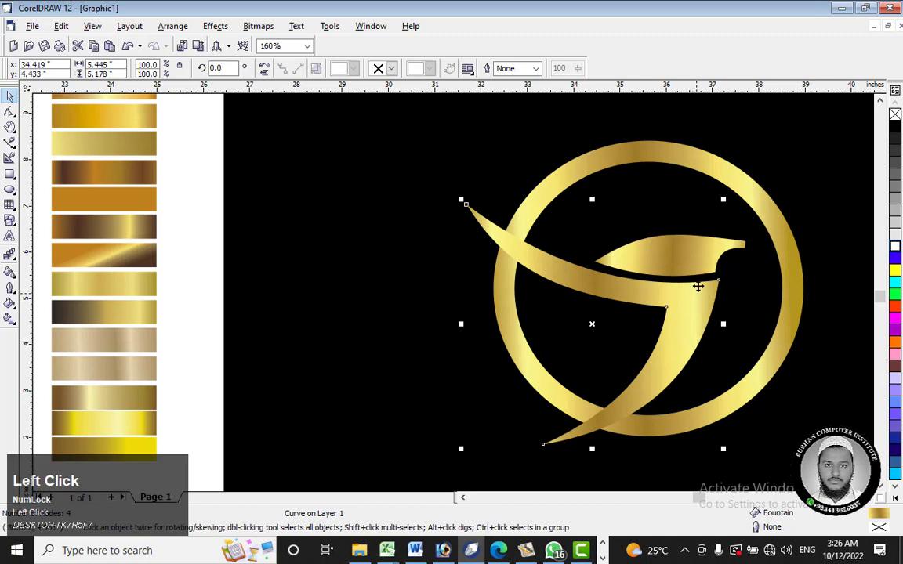
pyautogui.click(693, 254)
pyautogui.moveTo(692, 254); pyautogui.dragTo(684, 231)
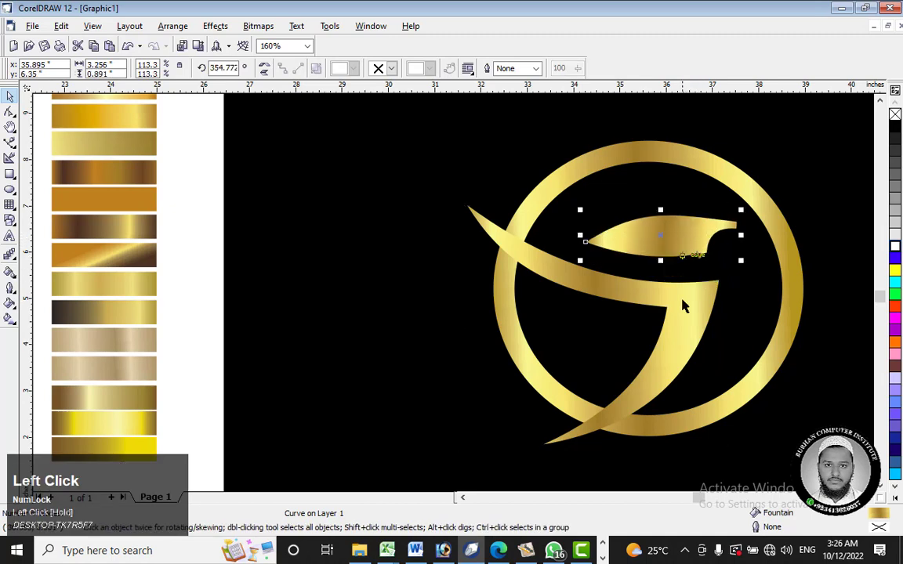
# Step: Rotate the wing counterclockwise to about 4.7° and the head shape to about 357.3°
pyautogui.click(685, 327)
pyautogui.click(688, 328)
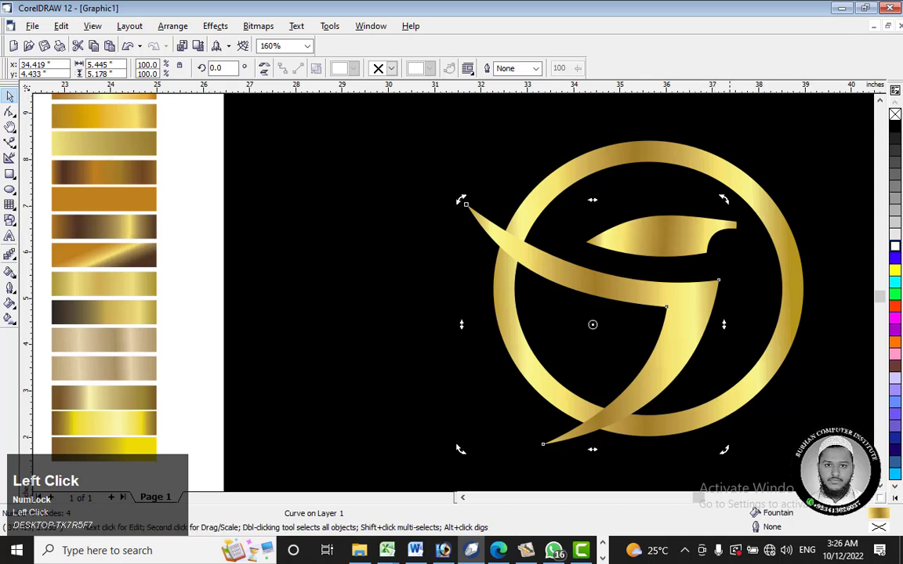
pyautogui.moveTo(461, 201); pyautogui.dragTo(446, 210)
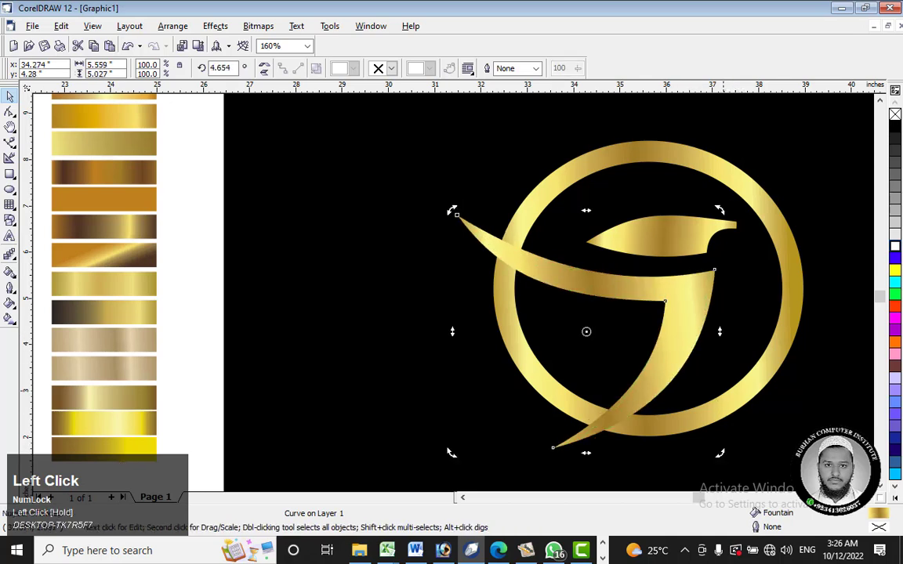
pyautogui.click(695, 235)
pyautogui.click(666, 235)
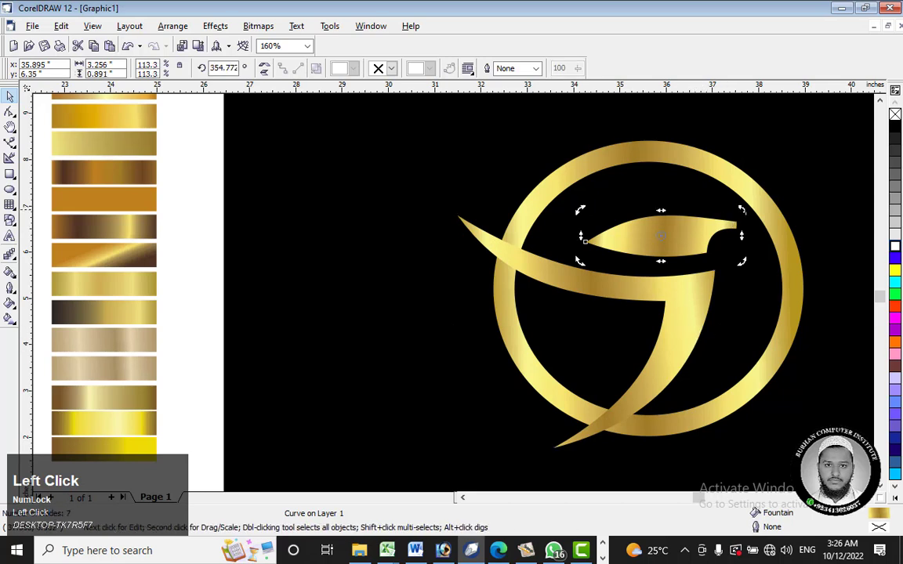
pyautogui.moveTo(743, 210); pyautogui.dragTo(742, 208)
# Step: Enlarge the wing slightly, then scale the head shape up around its center to about 3.69 inches wide
pyautogui.click(700, 313)
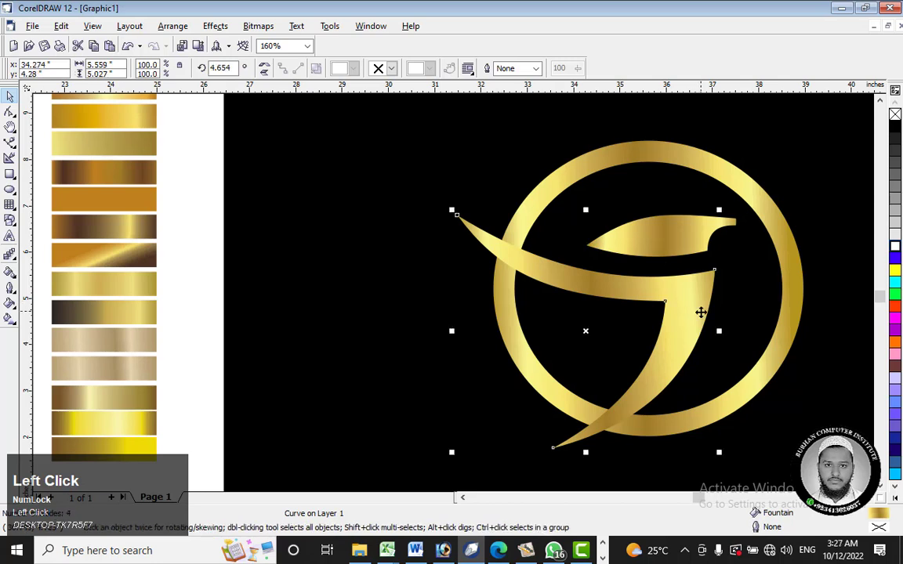
pyautogui.moveTo(720, 452); pyautogui.dragTo(737, 469)
pyautogui.click(697, 238)
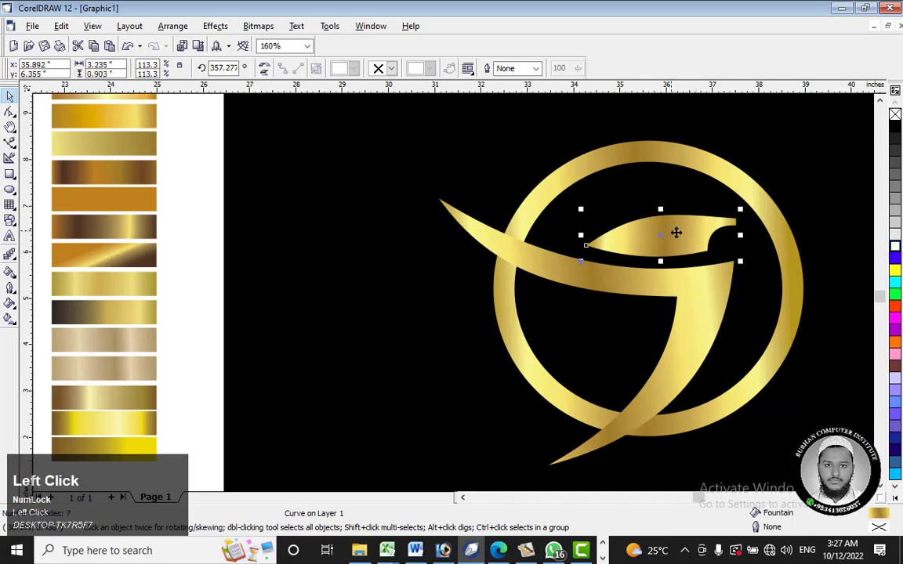
pyautogui.moveTo(741, 261)
pyautogui.mouseDown()
pyautogui.moveTo(759, 276)
pyautogui.moveTo(750, 274)
pyautogui.mouseUp()
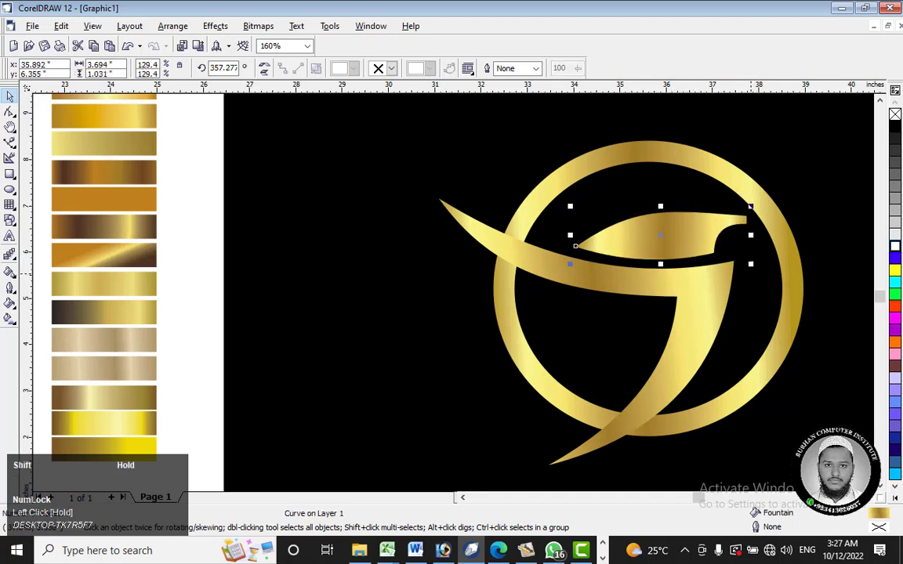
# Step: Move the head shape right until its beak meets the ring's inner edge, and rotate it counterclockwise to about 0.3°
pyautogui.click(700, 239)
pyautogui.moveTo(700, 239); pyautogui.dragTo(703, 239)
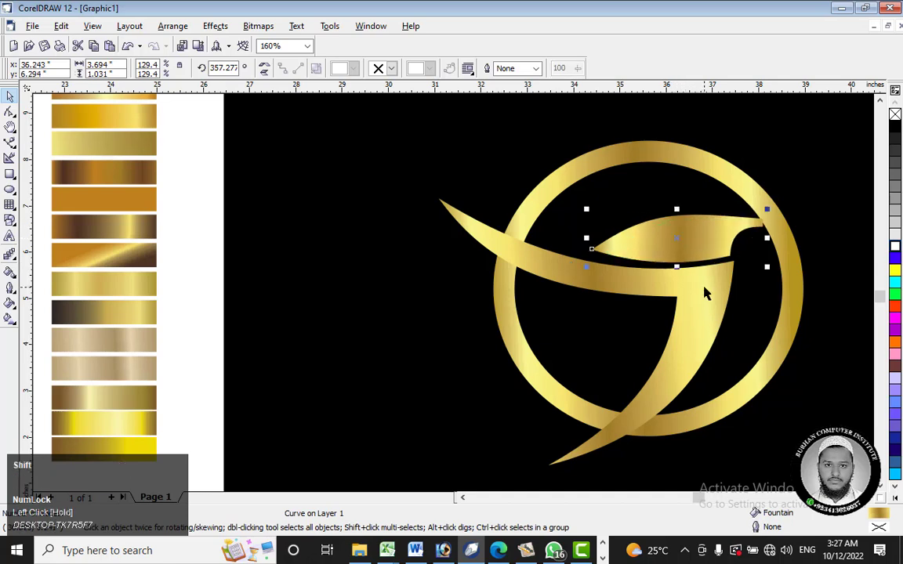
pyautogui.click(715, 237)
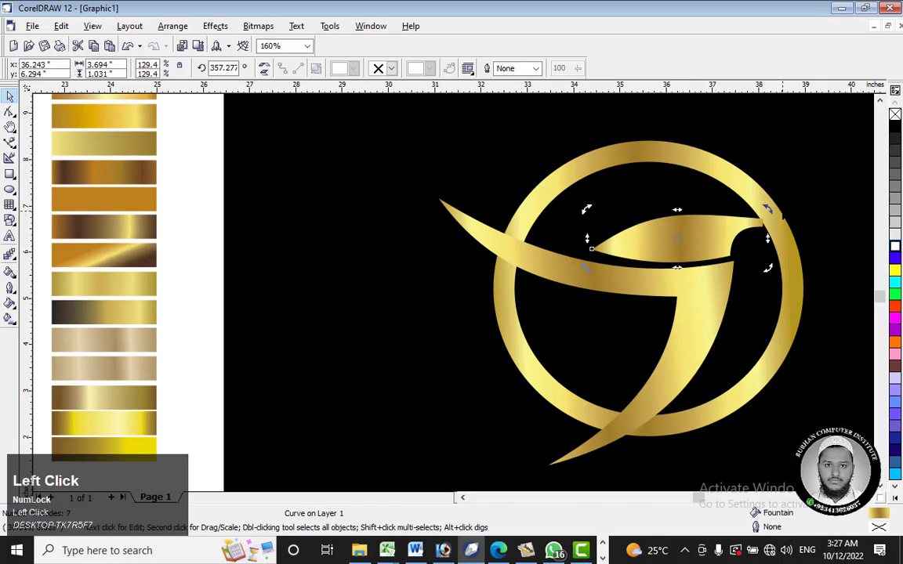
pyautogui.moveTo(768, 209); pyautogui.dragTo(767, 207)
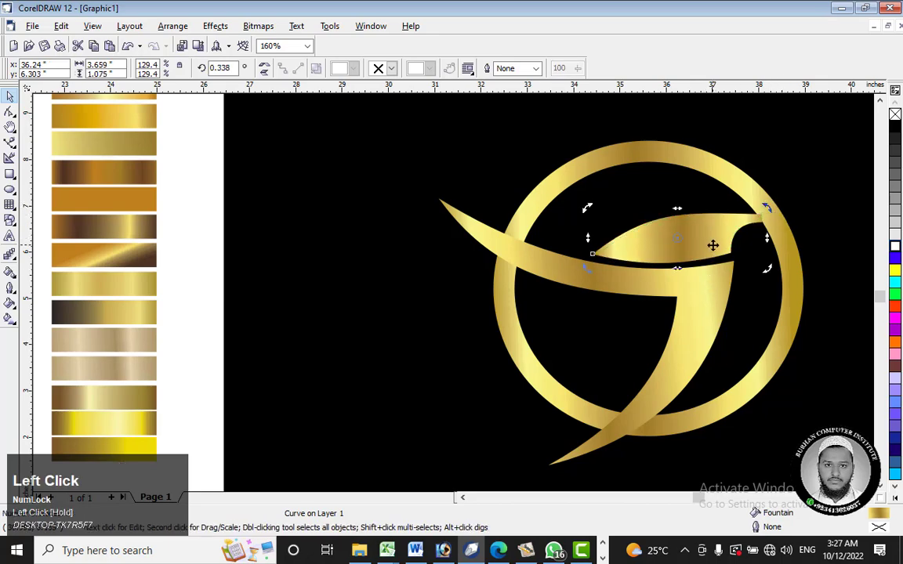
# Step: Rotate the head shape slightly clockwise to about 359.2°, keeping the beak tip at the ring's edge
pyautogui.scroll(3, 712, 245)
pyautogui.scroll(-4, 729, 246)
pyautogui.scroll(1, 749, 205)
pyautogui.scroll(2, 815, 235)
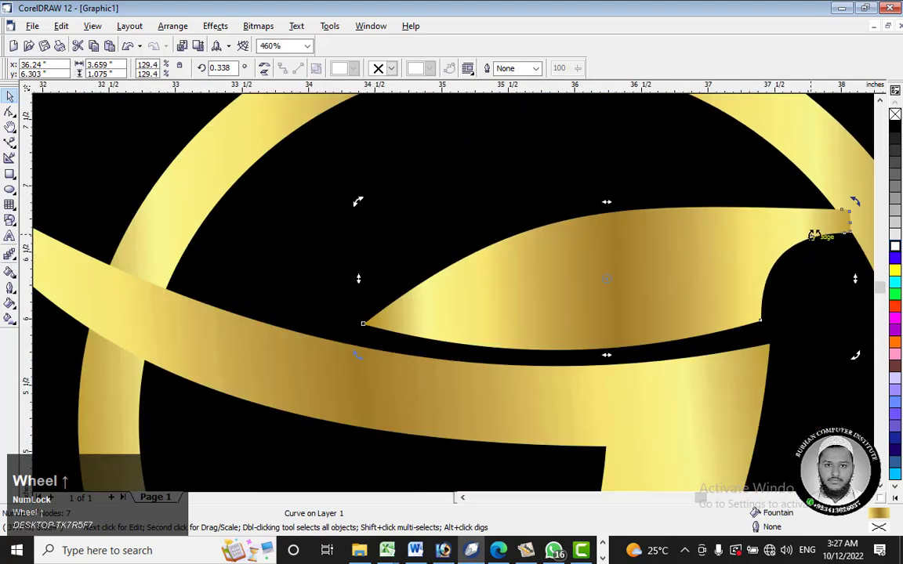
pyautogui.moveTo(854, 202); pyautogui.dragTo(863, 206)
pyautogui.scroll(-2, 610, 274)
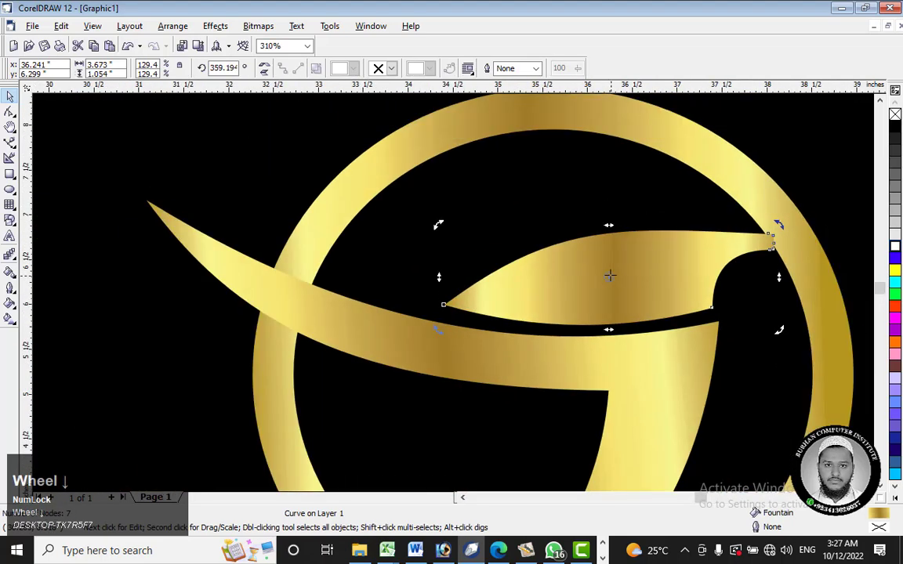
# Step: Scale the wing and head shape together around their common center to about 6.01 inches wide, then deselect them
pyautogui.keyDown('shift'); pyautogui.click(675, 345); pyautogui.keyUp('shift')
pyautogui.scroll(-3, 675, 346)
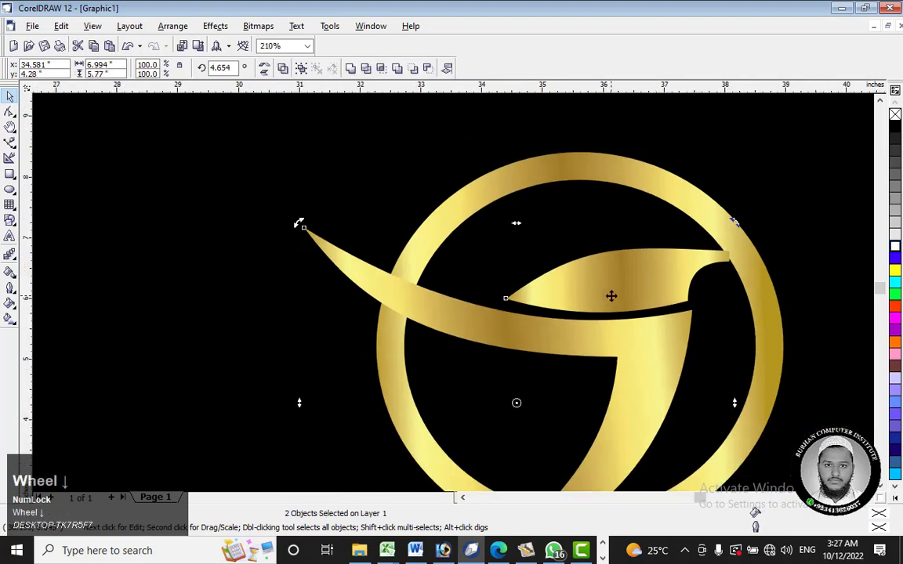
pyautogui.click(642, 341)
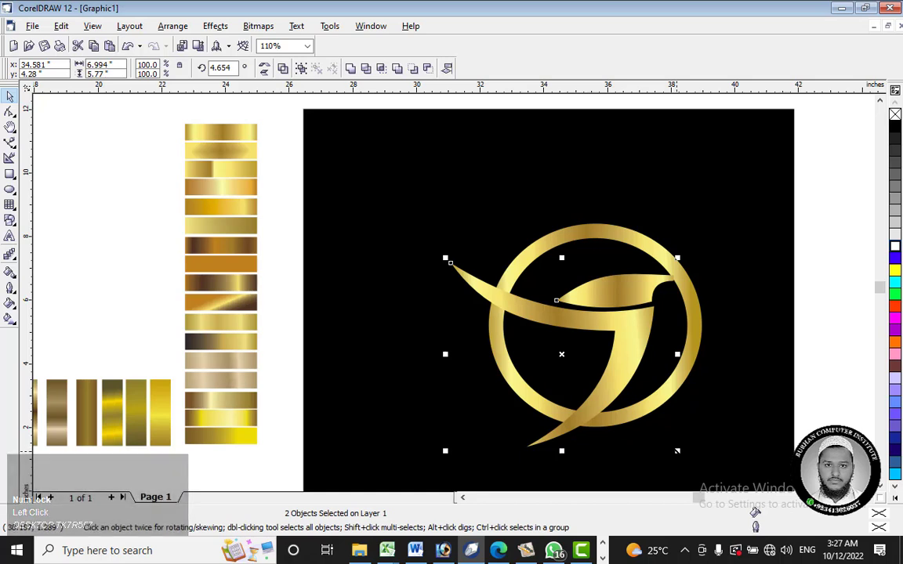
pyautogui.moveTo(677, 450); pyautogui.dragTo(662, 438)
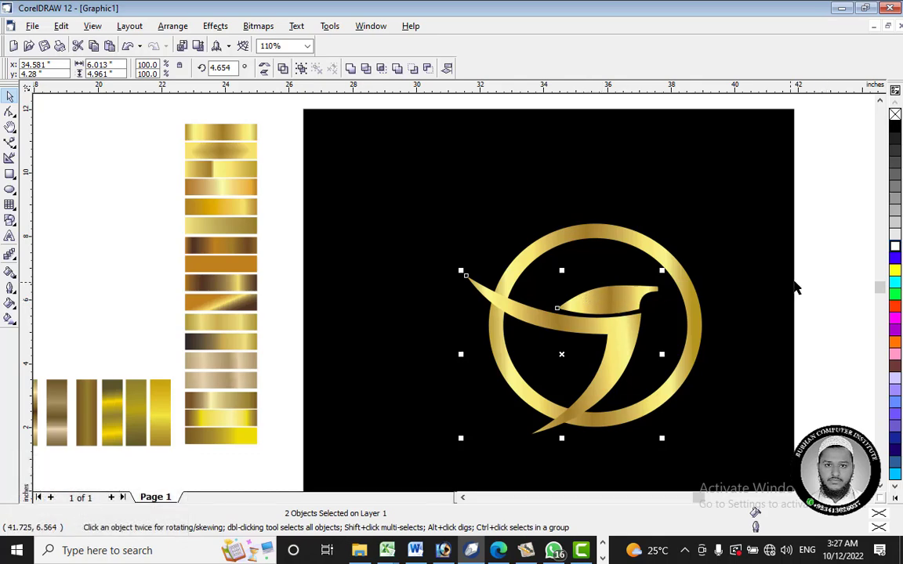
pyautogui.click(821, 275)
# Step: Raise the head shape by about 0.11 inches to widen the gap between it and the wing
pyautogui.scroll(4, 625, 314)
pyautogui.click(599, 300)
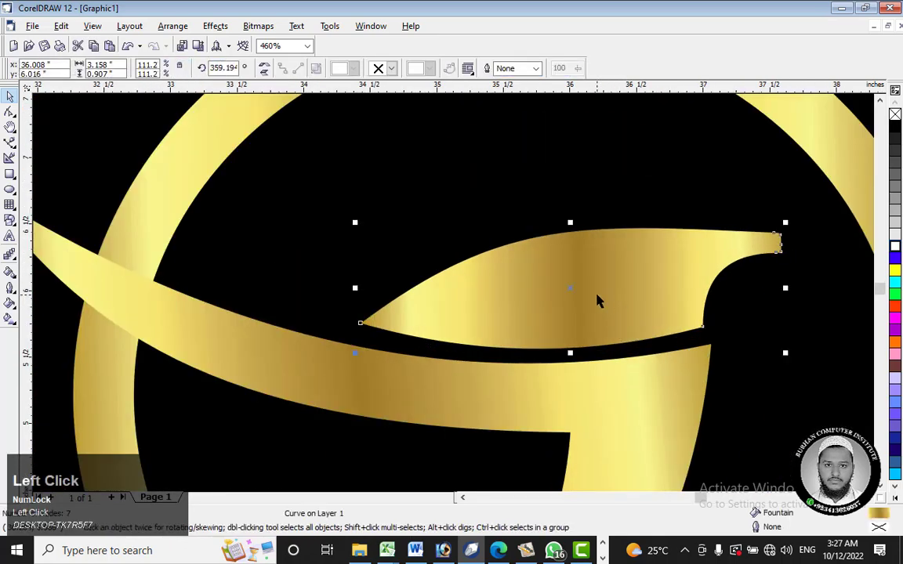
pyautogui.moveTo(599, 298); pyautogui.dragTo(599, 280)
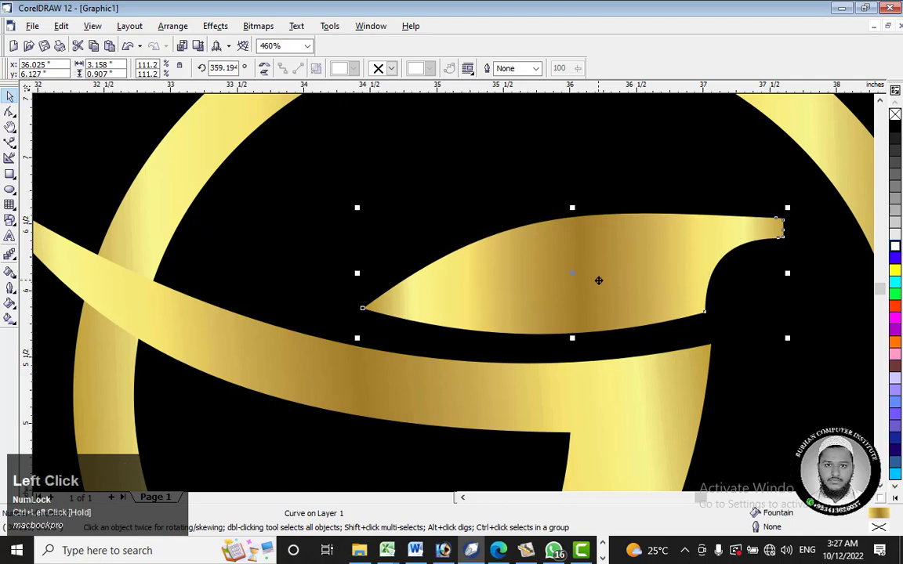
pyautogui.scroll(-4, 599, 280)
# Step: Duplicate the gold wing in place and scale the copy down around its center to about 2.53 inches wide
pyautogui.click(606, 319)
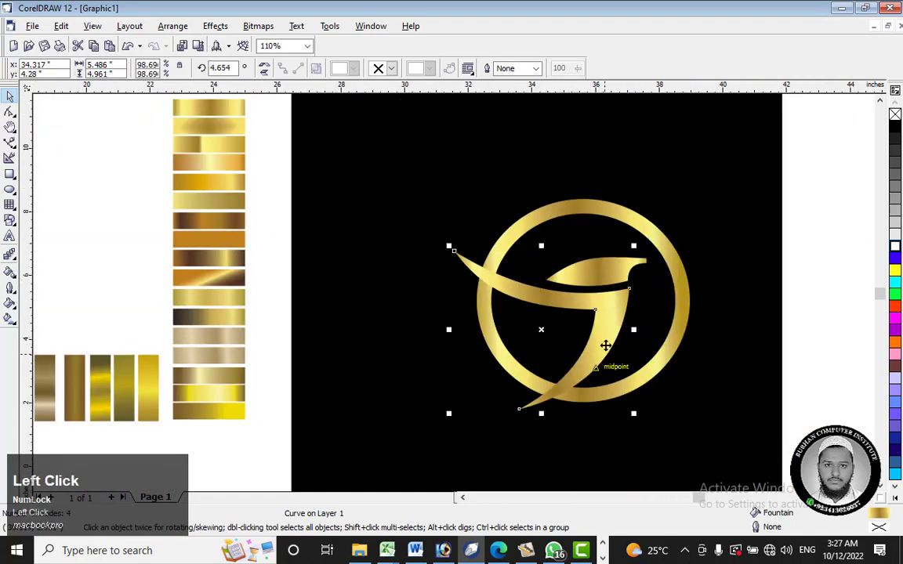
pyautogui.hotkey('ctrl', 'c')
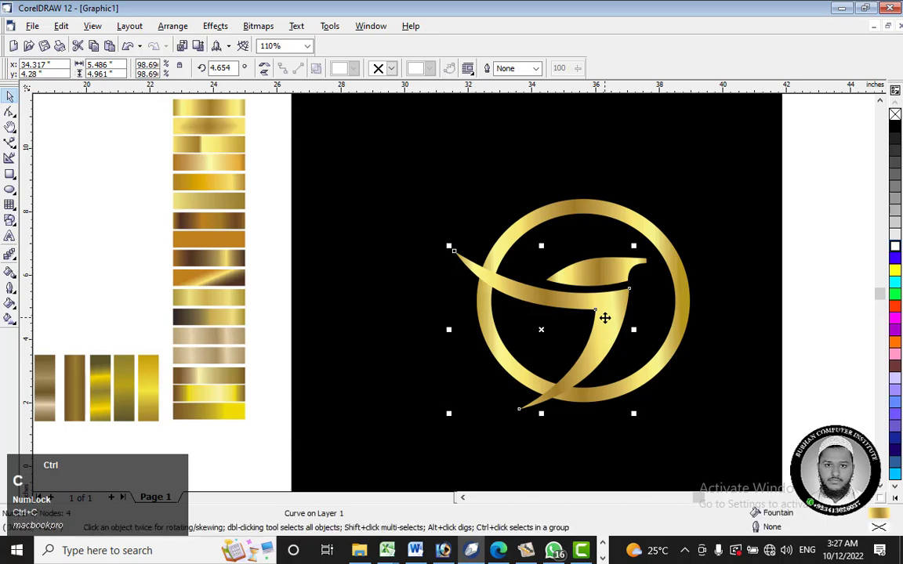
pyautogui.hotkey('ctrl', 'v')
pyautogui.moveTo(633, 246); pyautogui.dragTo(584, 292)
# Step: Move the small wing copy slightly down and right to nest it inside the large wing's inner corner
pyautogui.click(576, 332)
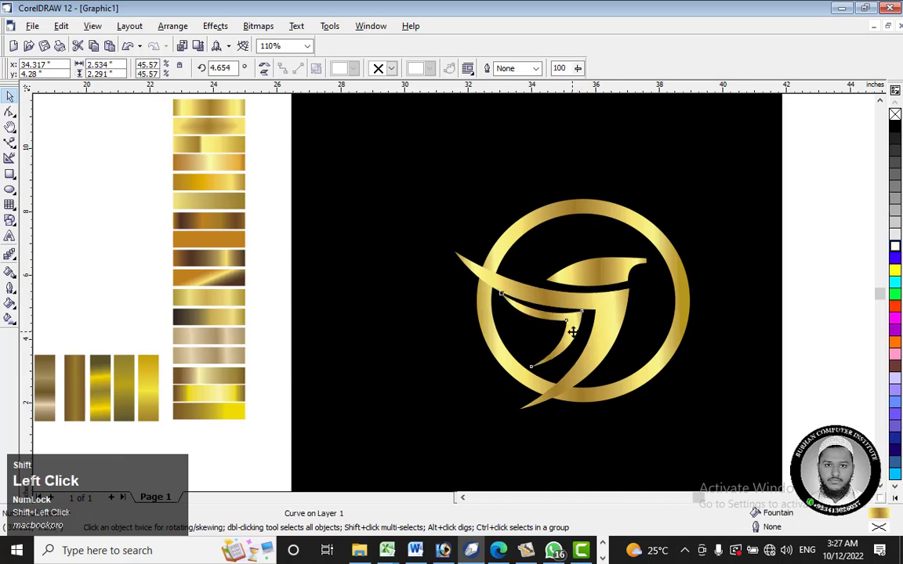
pyautogui.moveTo(576, 332); pyautogui.dragTo(575, 338)
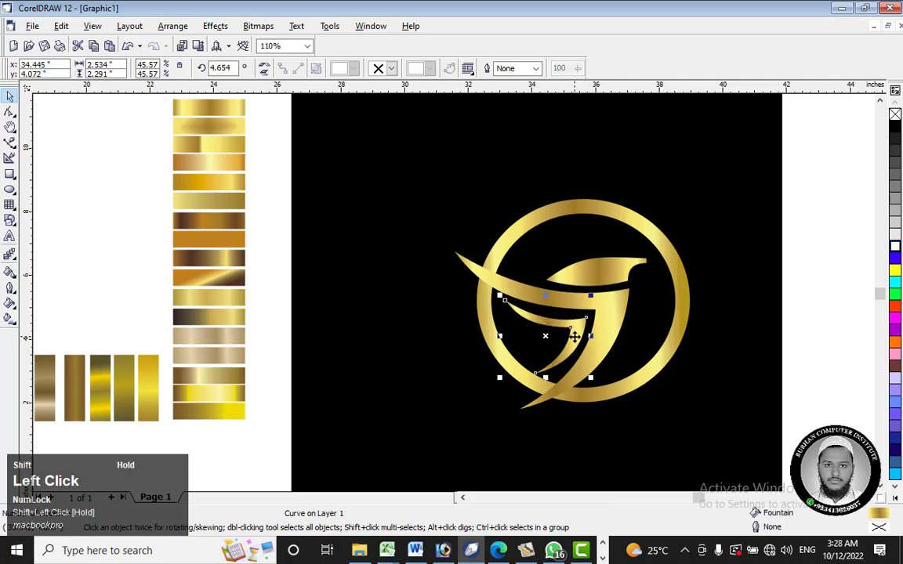
pyautogui.scroll(-2, 585, 306)
pyautogui.scroll(-1, 582, 306)
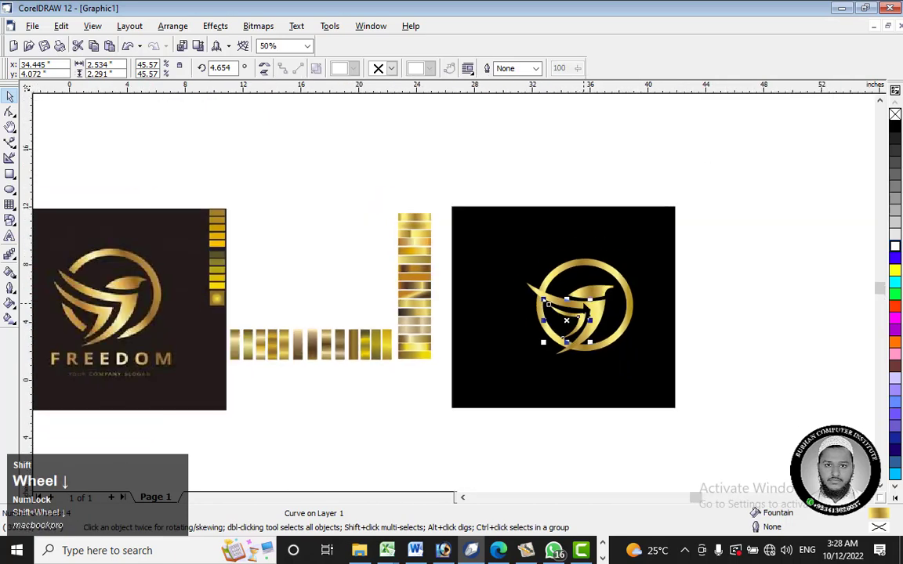
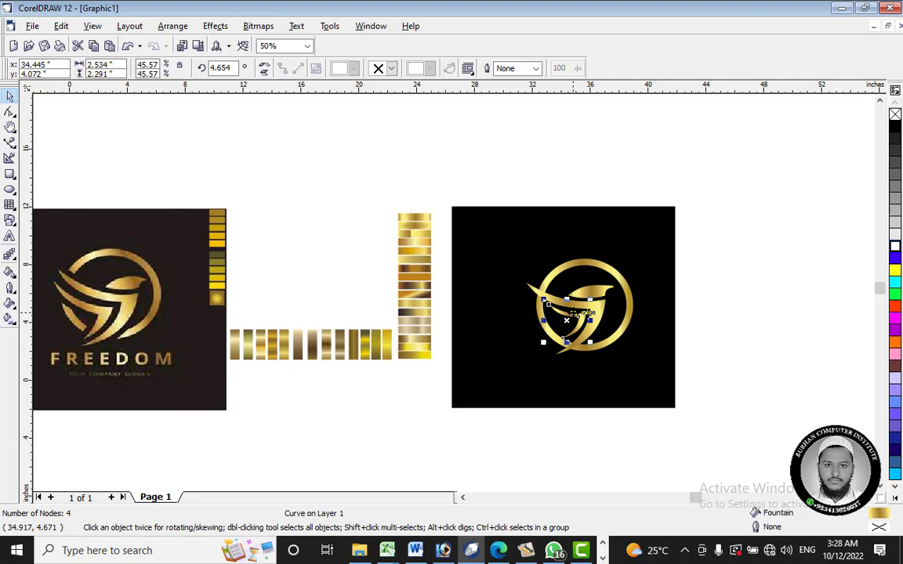
# Step: Enlarge the small inner wing to about 4.30 inches wide and move it up and left, nested beneath the large wing
pyautogui.scroll(5, 576, 312)
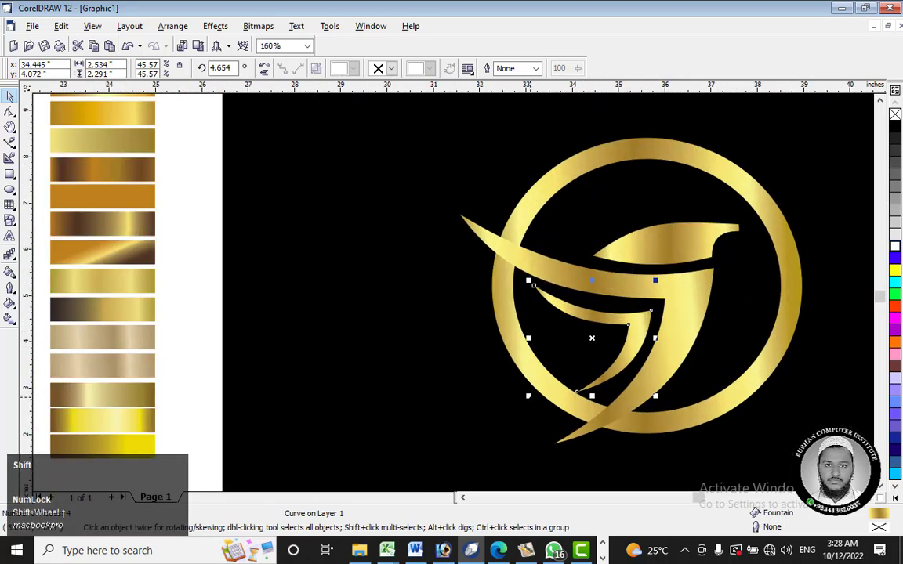
pyautogui.scroll(-5, 602, 396)
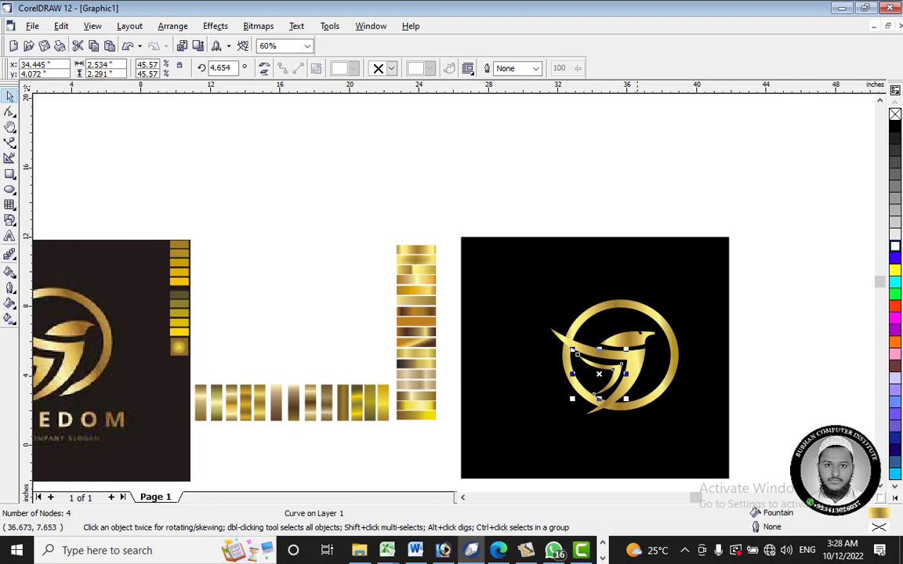
pyautogui.scroll(6, 635, 338)
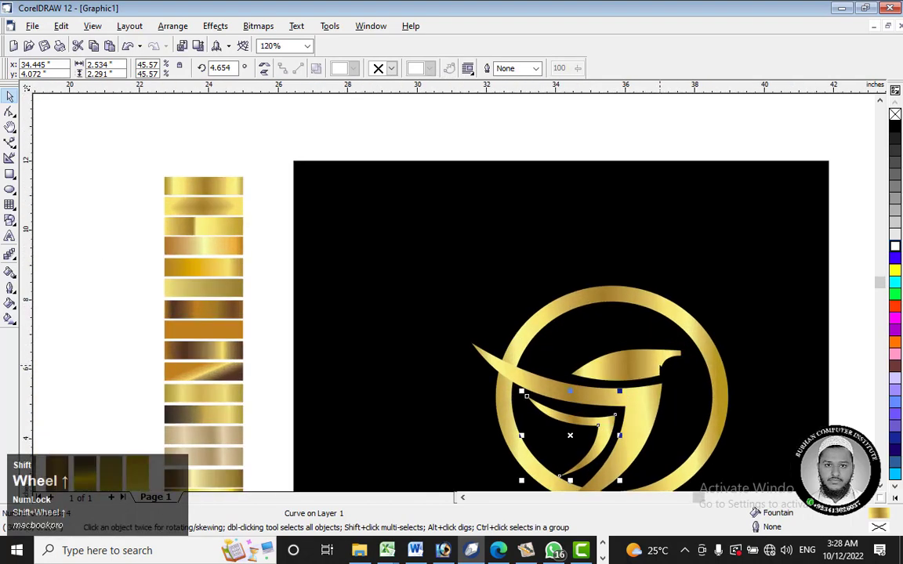
pyautogui.scroll(-4, 638, 368)
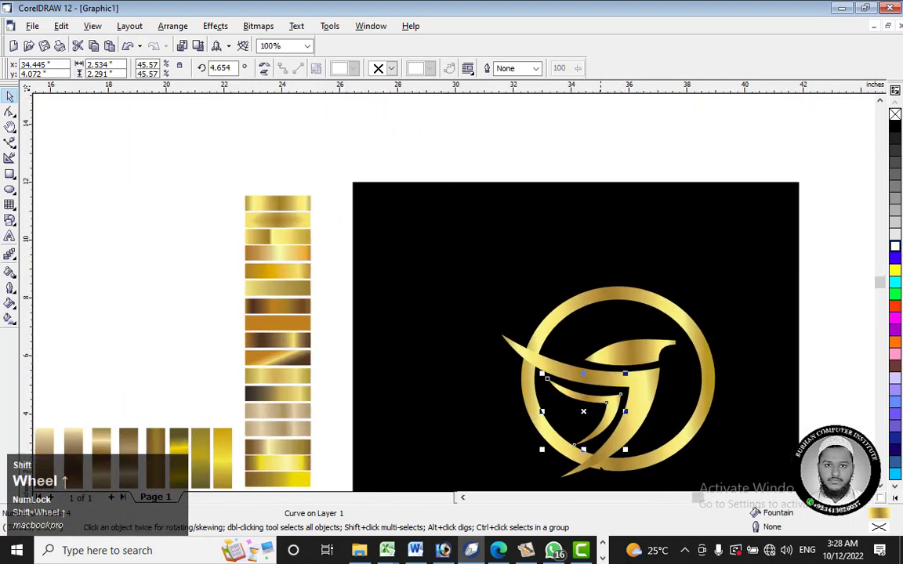
pyautogui.scroll(4, 533, 396)
pyautogui.click(544, 287)
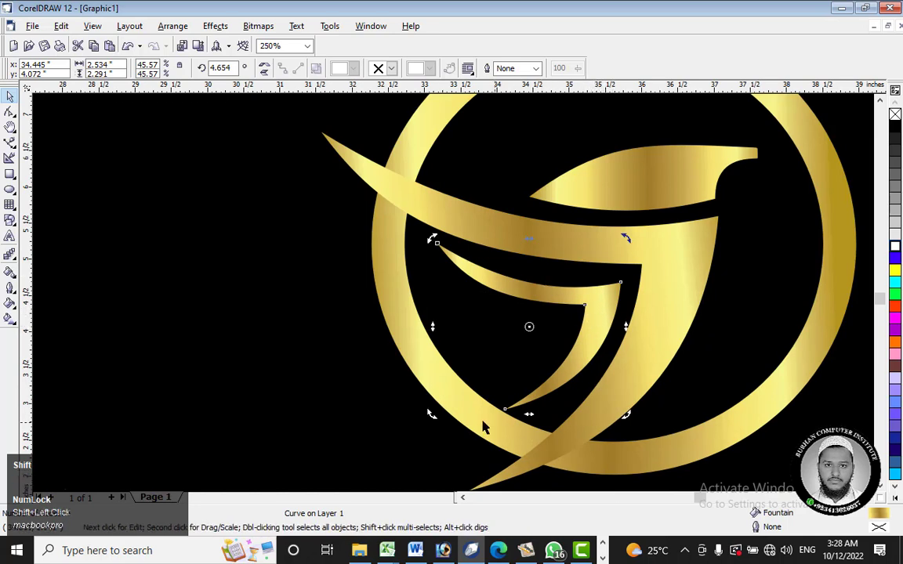
pyautogui.click(605, 315)
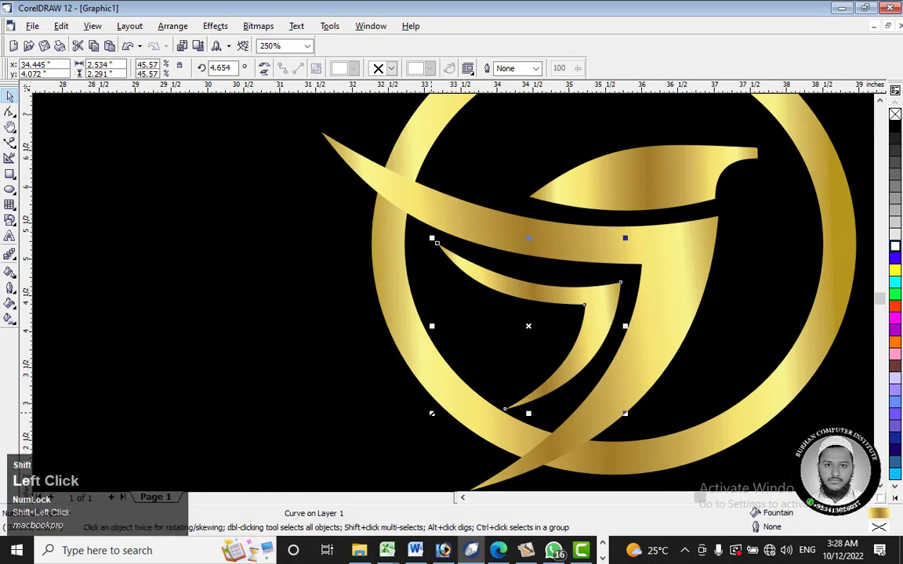
pyautogui.moveTo(432, 413); pyautogui.dragTo(311, 490)
pyautogui.moveTo(657, 279); pyautogui.dragTo(577, 307)
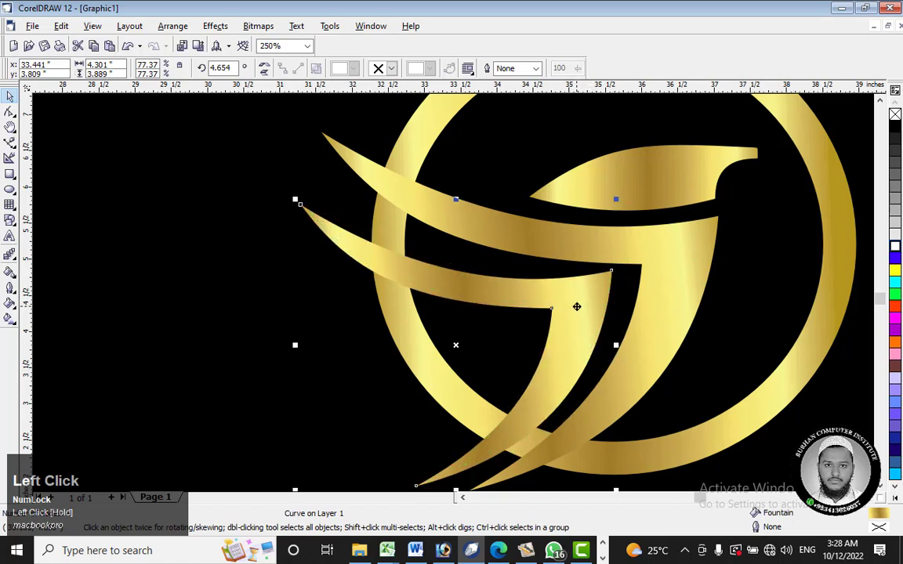
# Step: Rotate the inner wing clockwise to about 356.3° and shift it slightly up and left
pyautogui.scroll(-4, 609, 290)
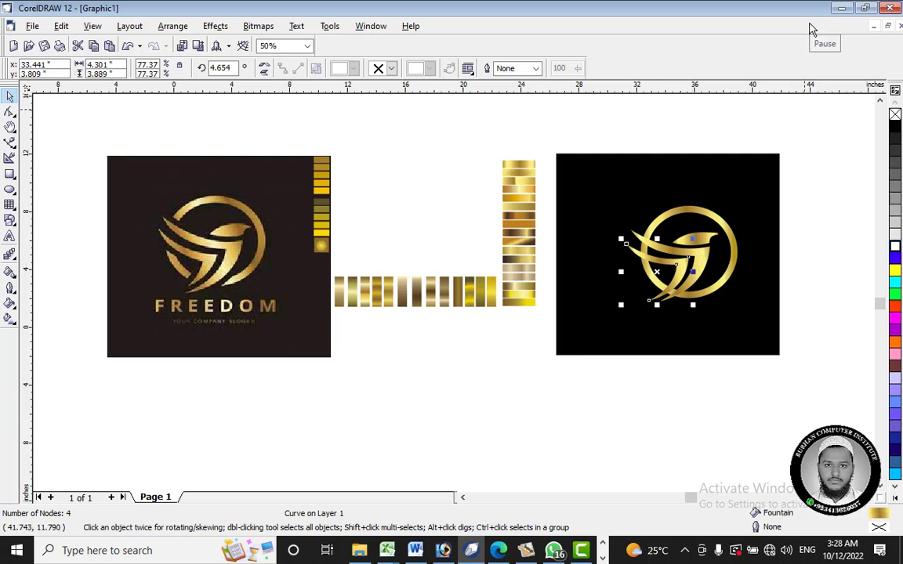
pyautogui.scroll(2, 678, 272)
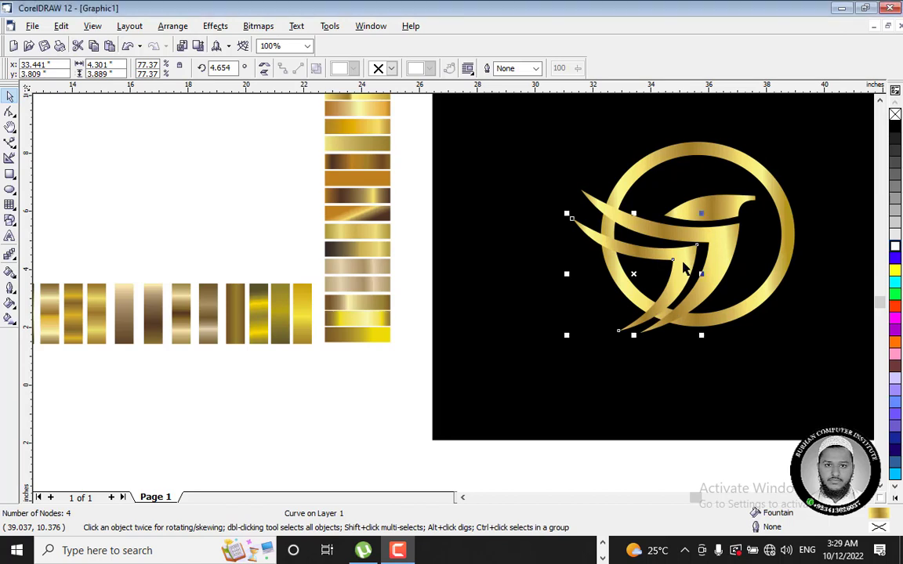
pyautogui.click(633, 272)
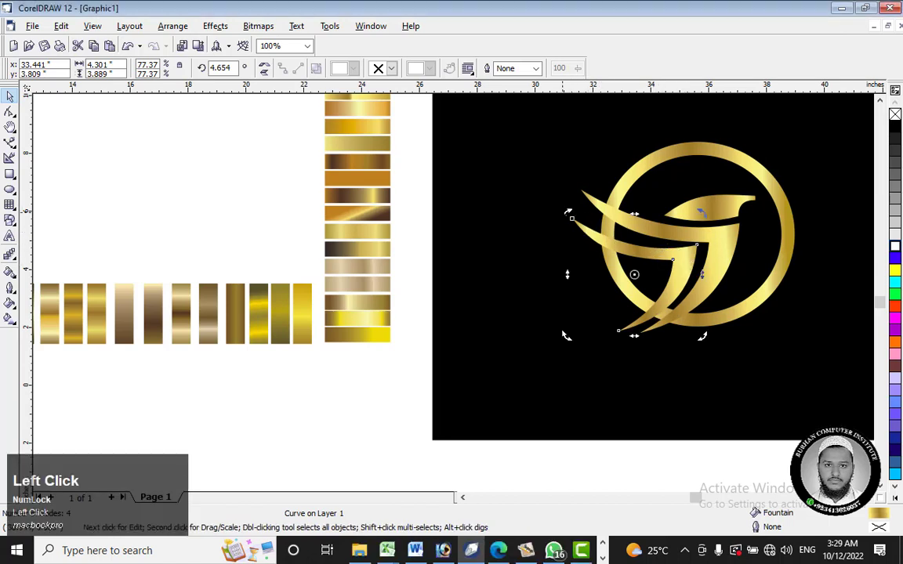
pyautogui.moveTo(566, 214)
pyautogui.mouseDown()
pyautogui.moveTo(580, 189)
pyautogui.moveTo(576, 204)
pyautogui.mouseUp()
pyautogui.moveTo(686, 267); pyautogui.dragTo(677, 263)
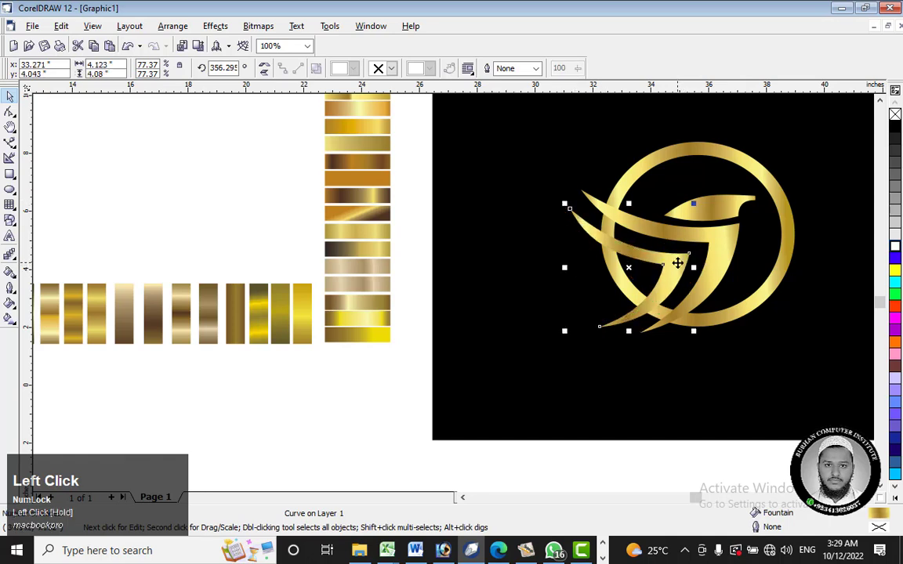
# Step: Nudge the inner wing about 0.25 inches right and 0.1 inches up to even out its gap from the large wing
pyautogui.hotkey('ctrl', 'Up')
pyautogui.hotkey('ctrl', 'Up')
pyautogui.hotkey('ctrl', 'Up')
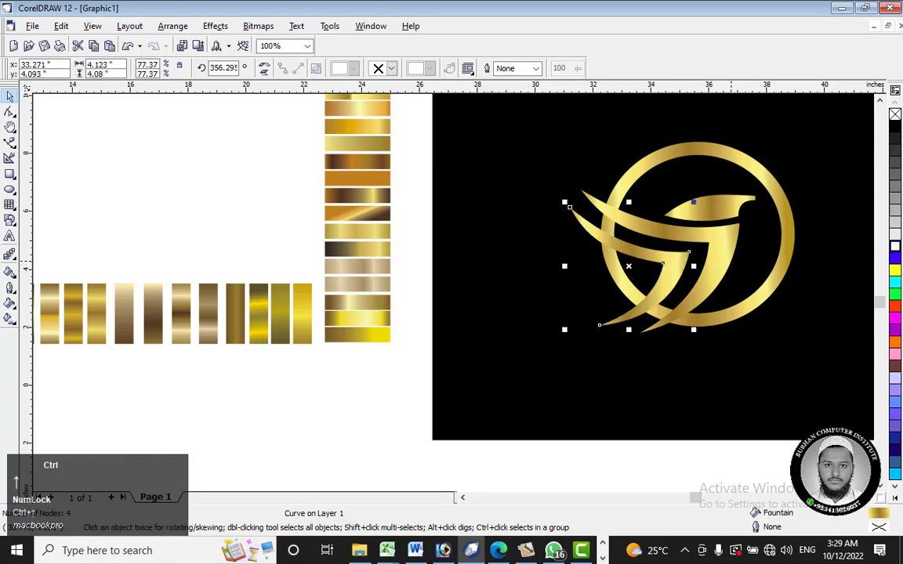
pyautogui.hotkey('ctrl', 'Right')
pyautogui.hotkey('ctrl', 'Right')
pyautogui.hotkey('ctrl', 'Right')
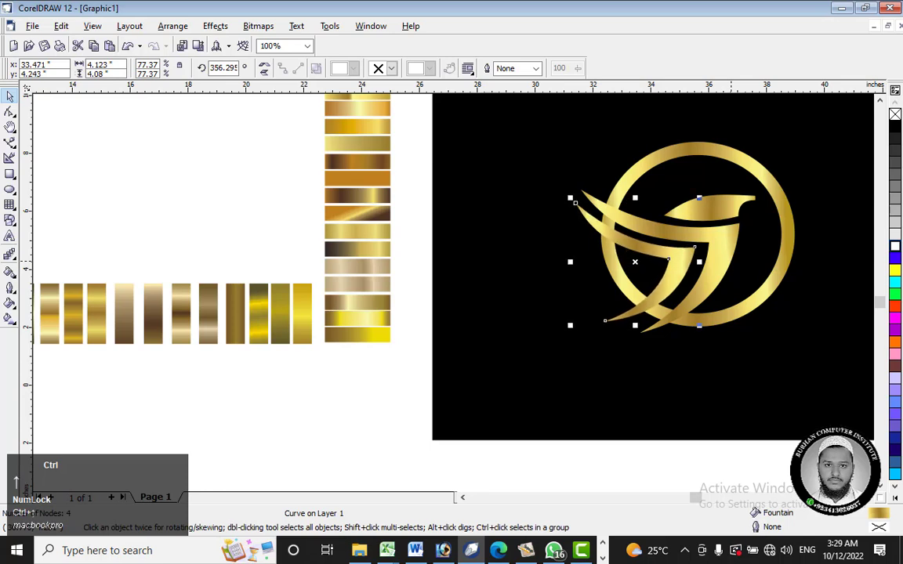
pyautogui.hotkey('ctrl', 'Down')
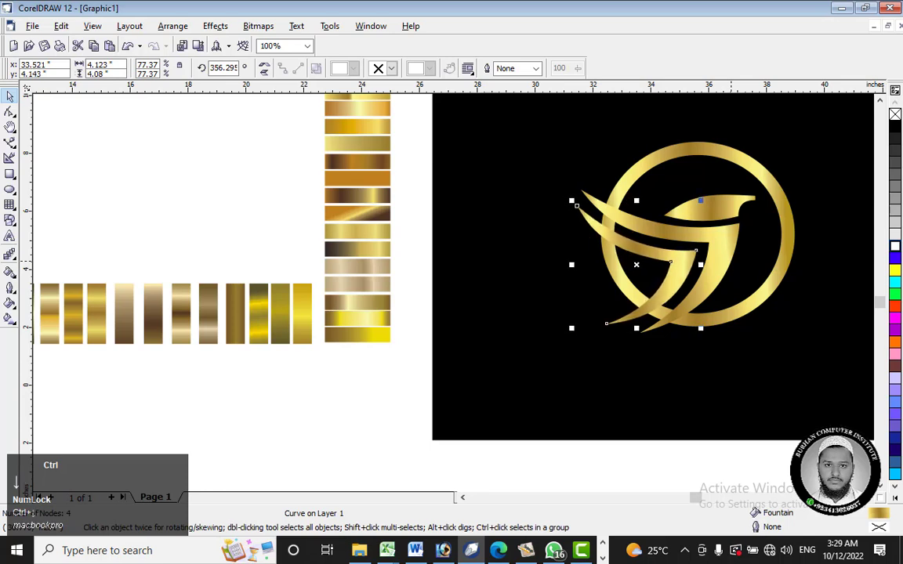
pyautogui.click(738, 384)
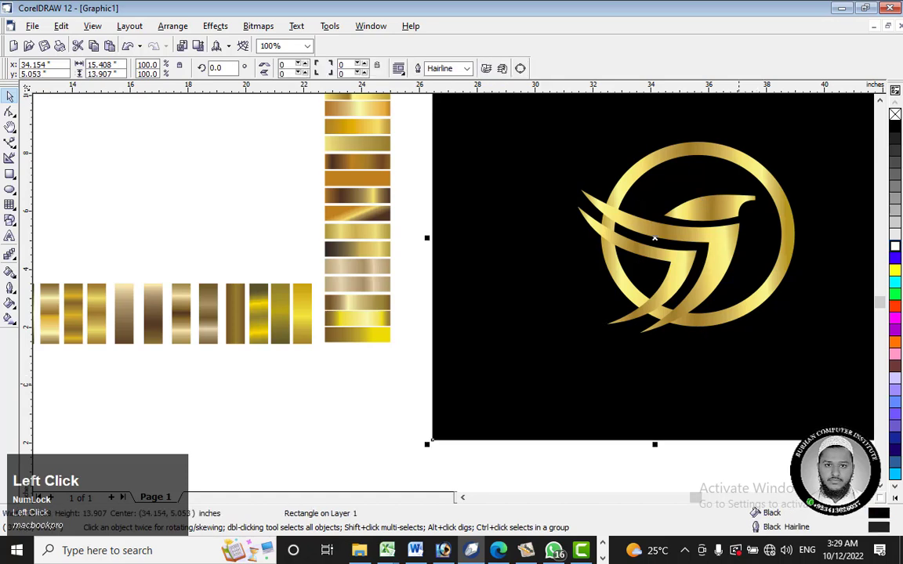
pyautogui.click(680, 257)
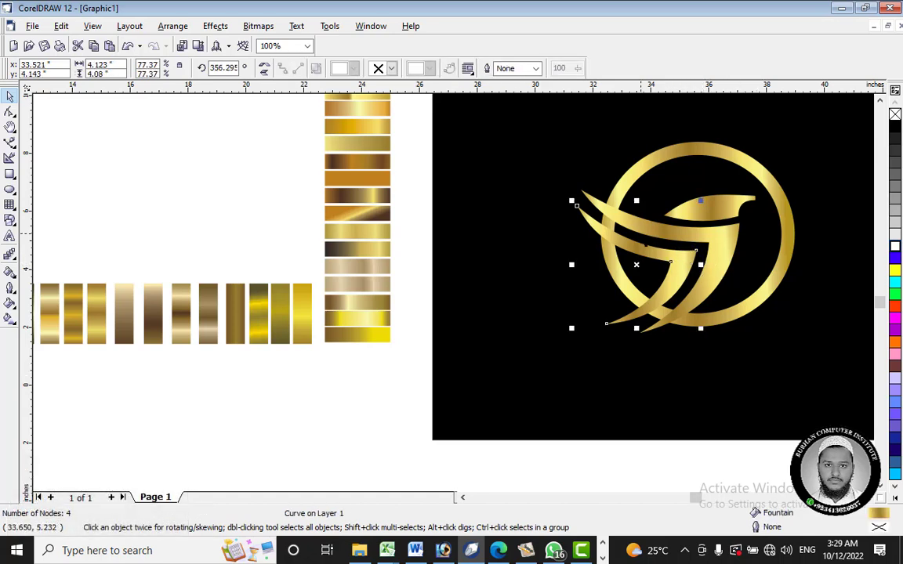
# Step: Select the bird's head shape for node editing with the Shape tool, focusing on the blunt beak end
pyautogui.scroll(1, 588, 213)
pyautogui.scroll(-1, 533, 193)
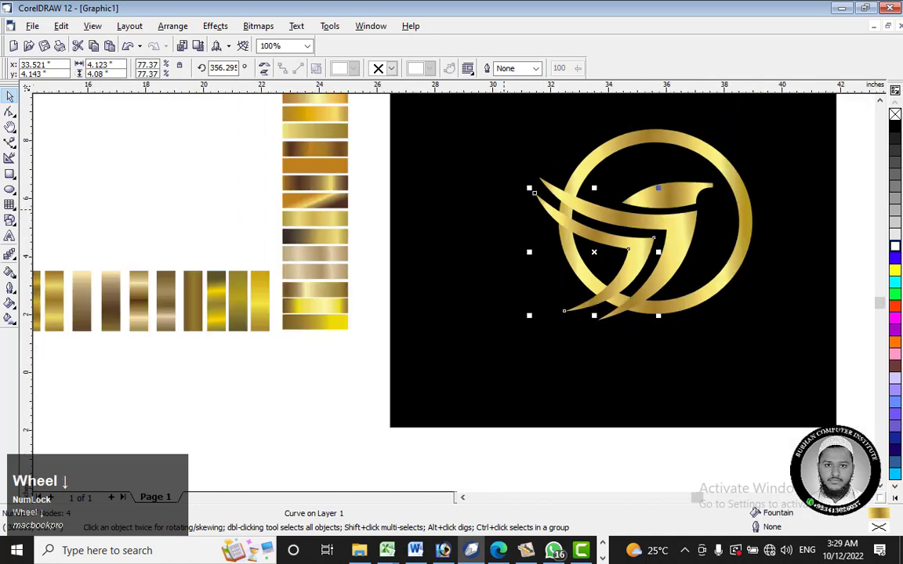
pyautogui.scroll(-2, 551, 252)
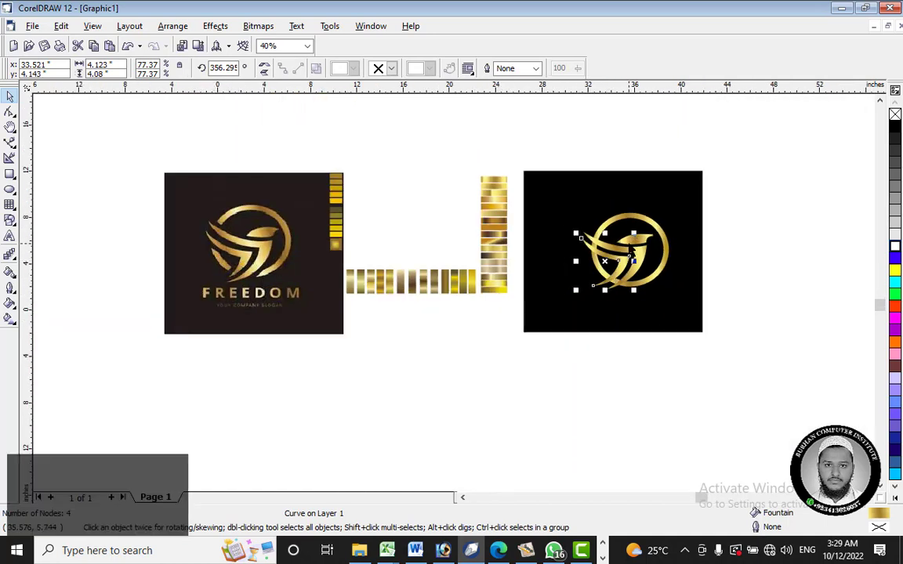
pyautogui.scroll(1, 628, 250)
pyautogui.scroll(1, 627, 267)
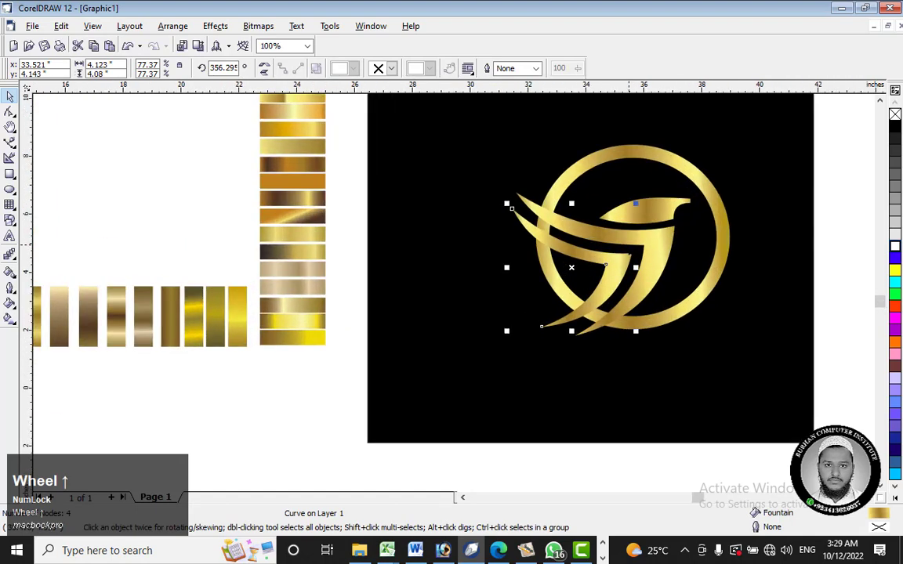
pyautogui.scroll(3, 636, 204)
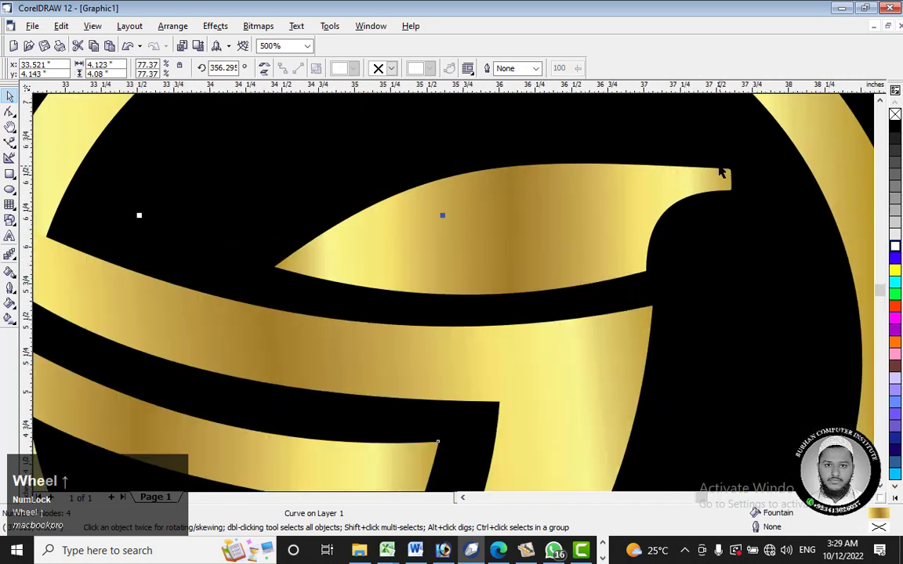
pyautogui.click(729, 184)
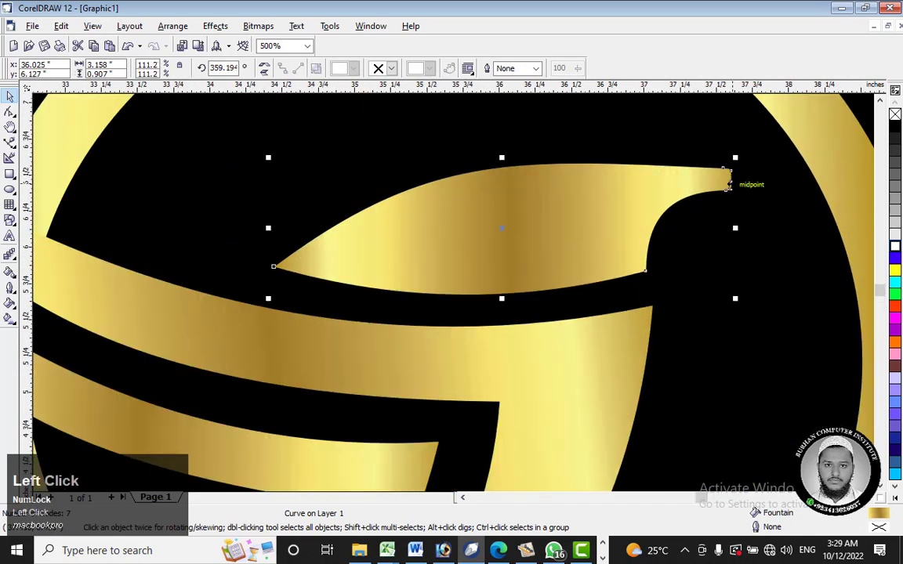
pyautogui.rightClick(717, 185)
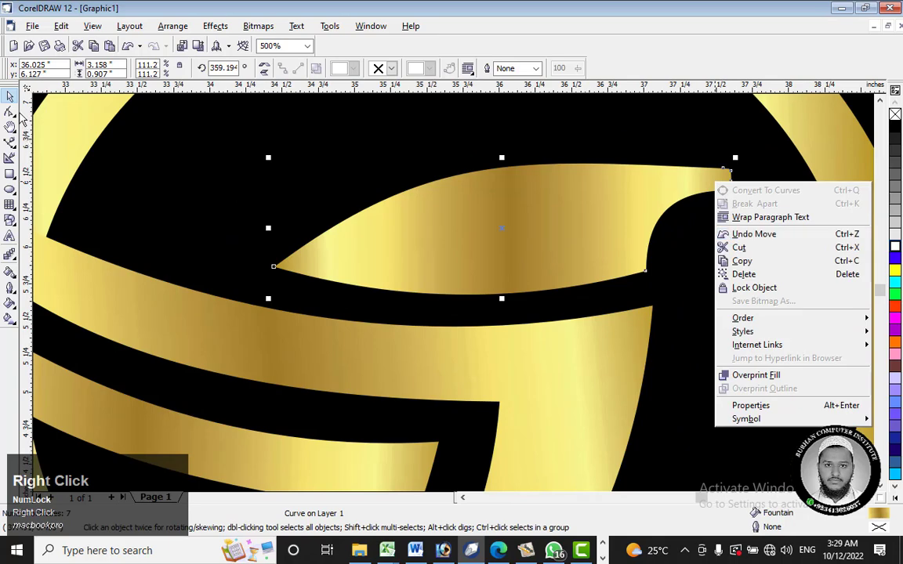
pyautogui.click(14, 115)
pyautogui.click(38, 117)
pyautogui.scroll(1, 741, 210)
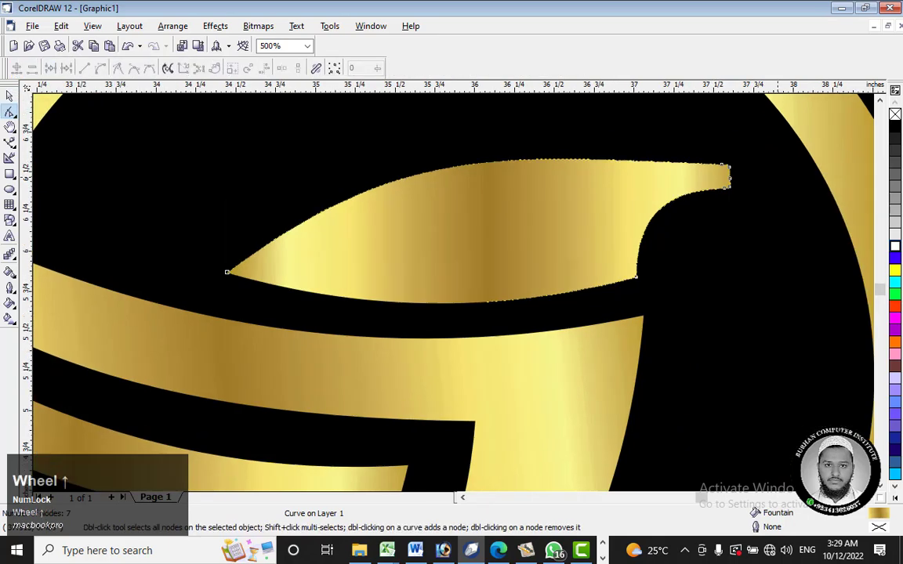
pyautogui.scroll(2, 731, 195)
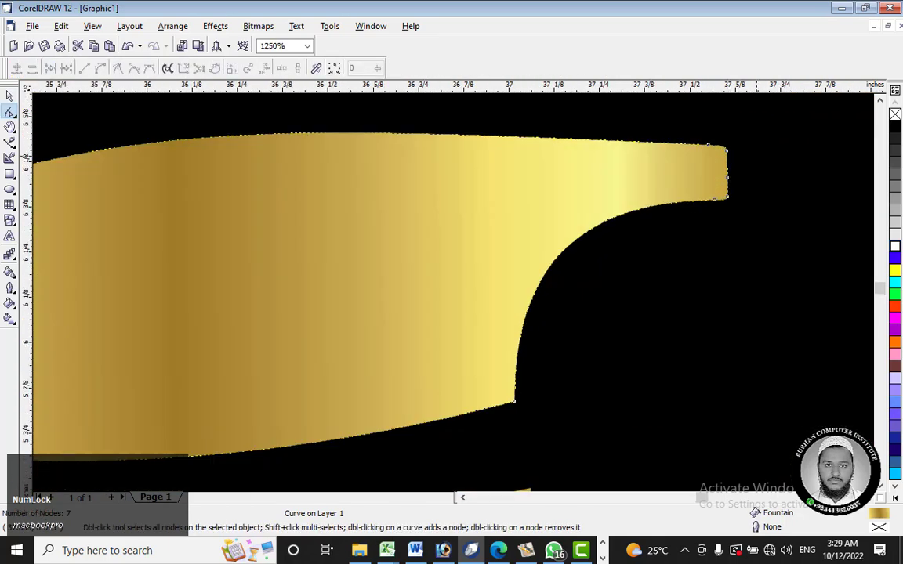
pyautogui.scroll(4, 656, 163)
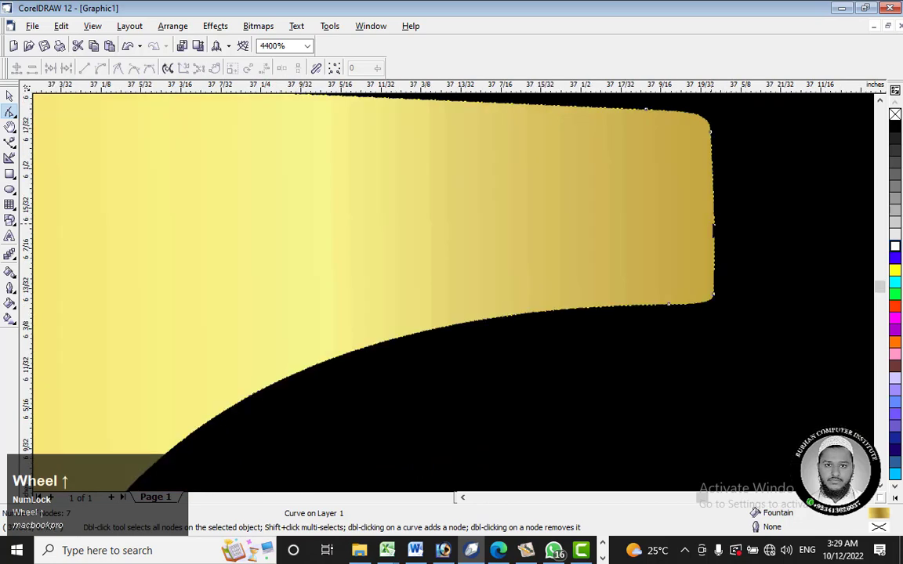
pyautogui.moveTo(713, 224); pyautogui.dragTo(732, 224)
pyautogui.moveTo(819, 192); pyautogui.dragTo(819, 192)
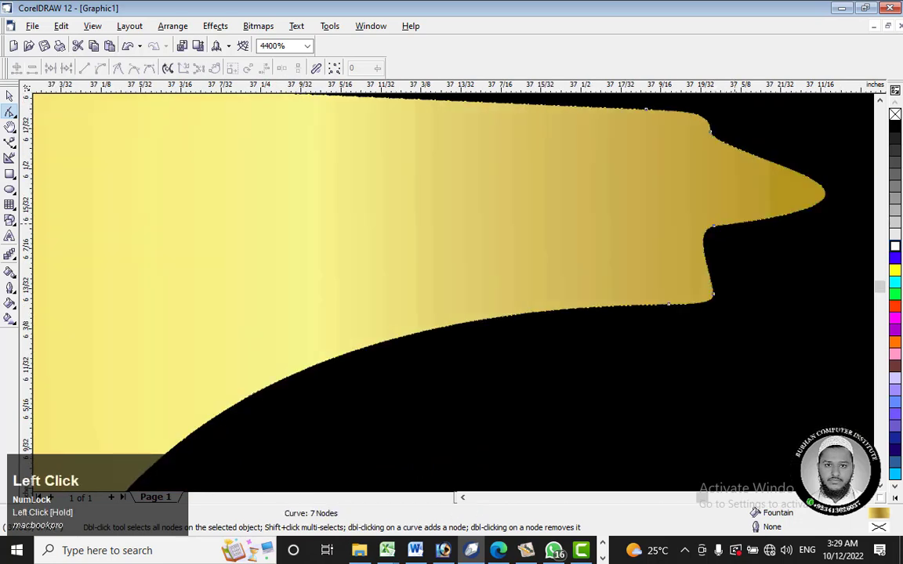
pyautogui.hotkey('ctrl', 'z')
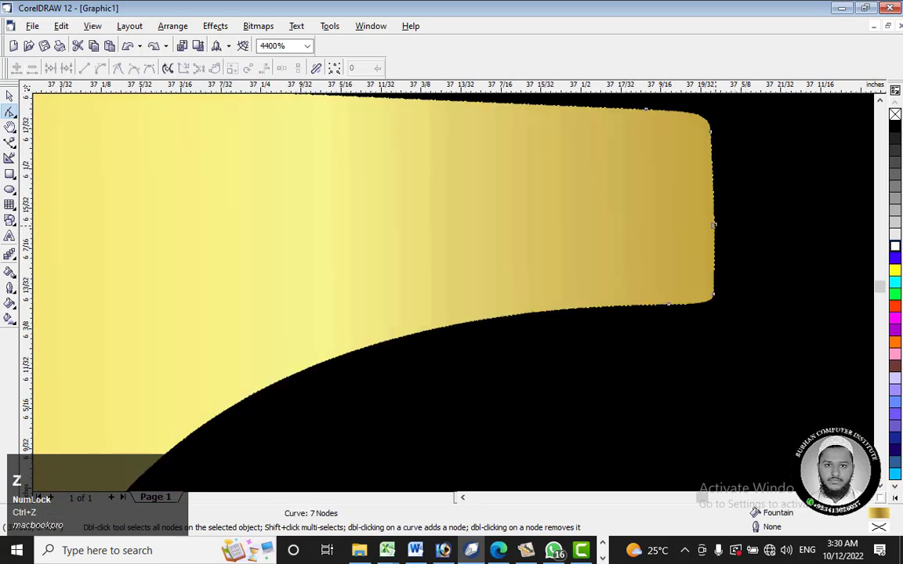
# Step: Delete the middle node and the upper corner node on the blunt end of the beak
pyautogui.rightClick(713, 224)
pyautogui.click(740, 248)
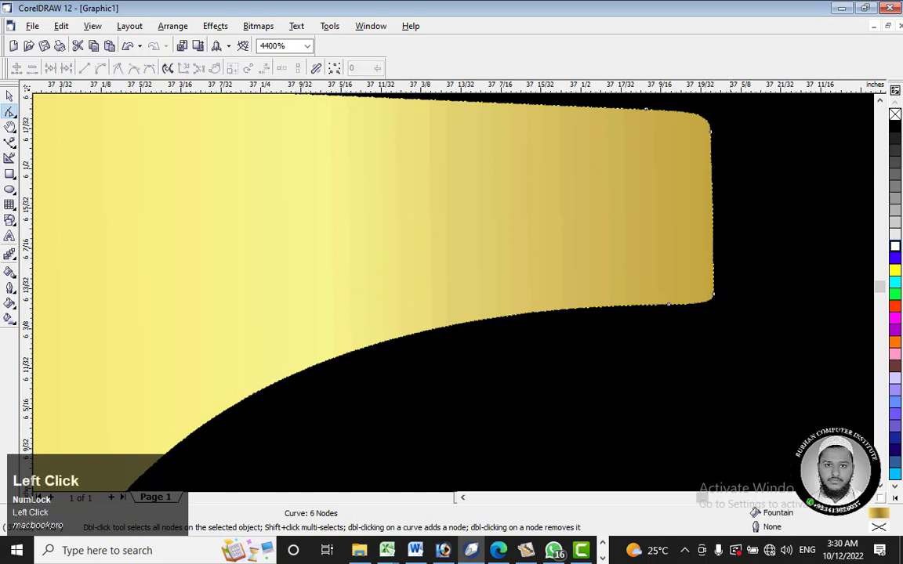
pyautogui.click(710, 131)
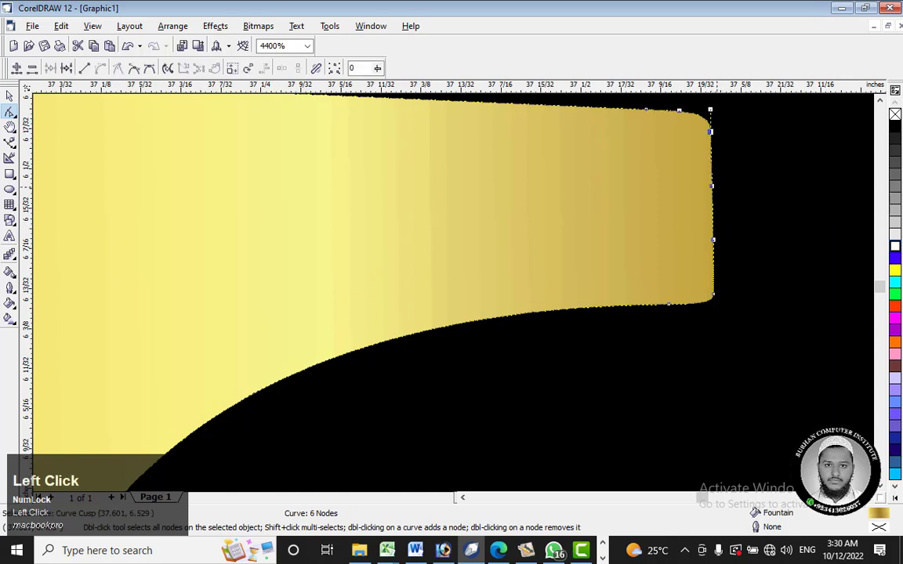
pyautogui.moveTo(710, 132); pyautogui.dragTo(801, 161)
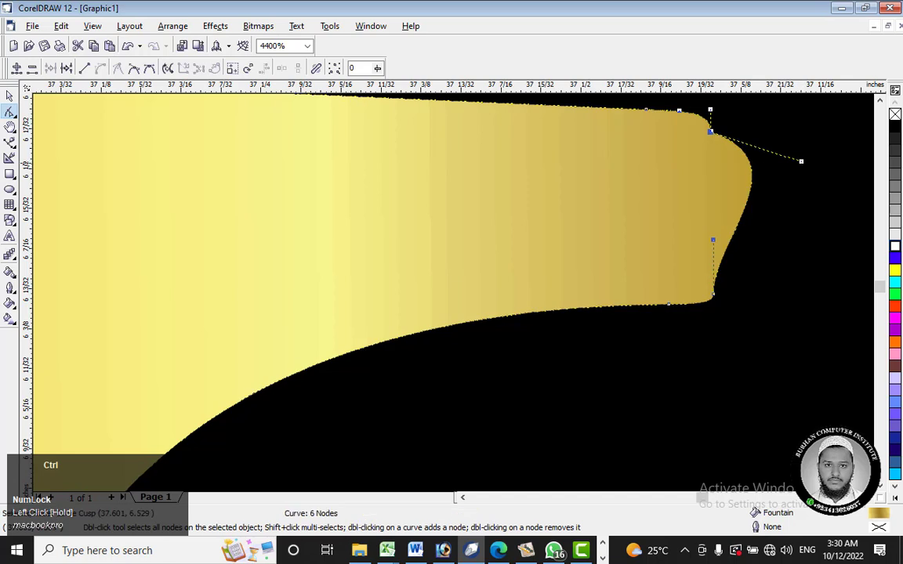
pyautogui.rightClick(711, 134)
pyautogui.click(758, 169)
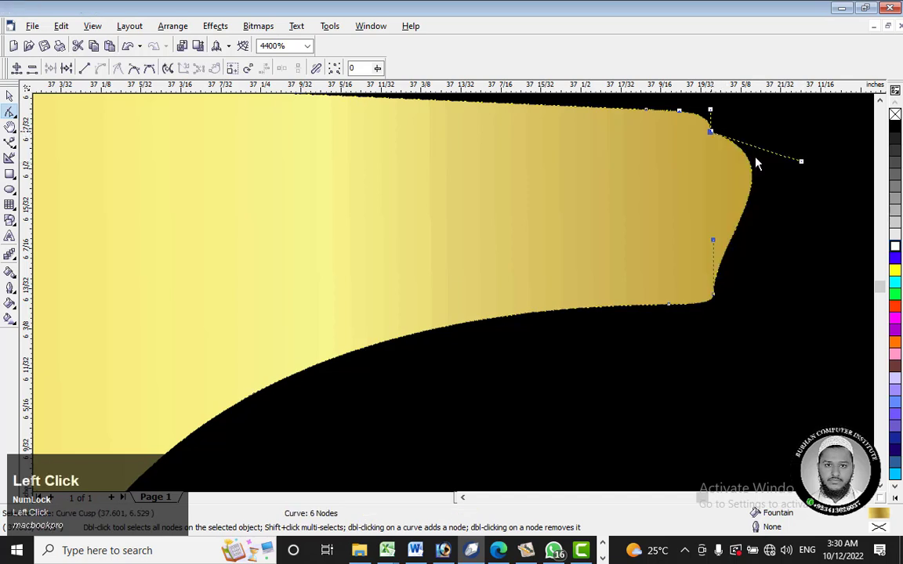
# Step: Pull the curve handle of the beak's lower corner node outward to extend and round the beak end
pyautogui.click(714, 295)
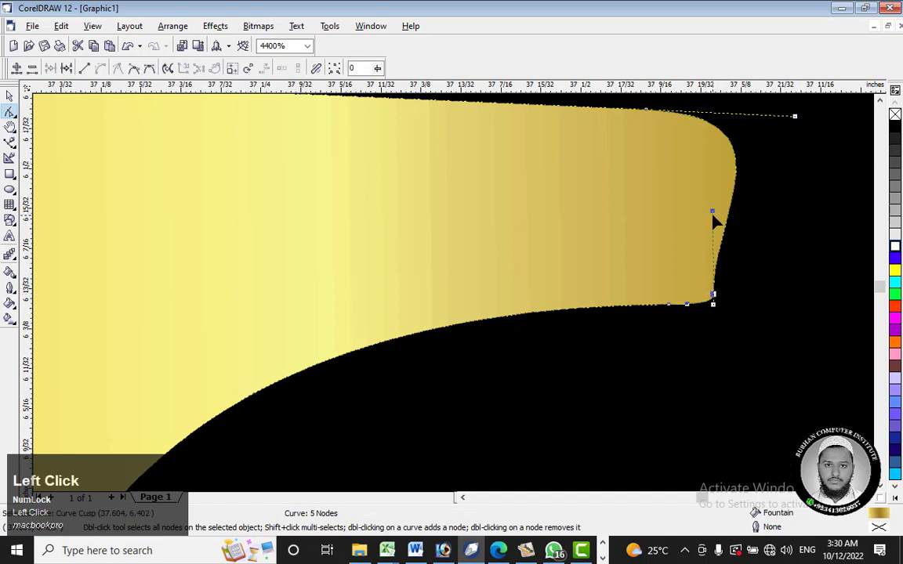
pyautogui.moveTo(713, 213); pyautogui.dragTo(841, 223)
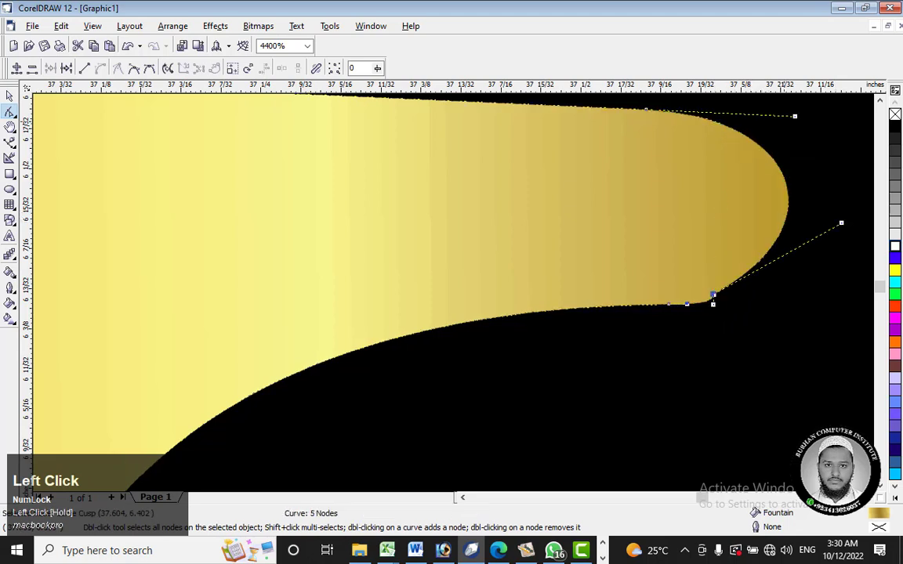
pyautogui.click(645, 110)
pyautogui.moveTo(794, 116); pyautogui.dragTo(795, 134)
pyautogui.hotkey('ctrl', 'z')
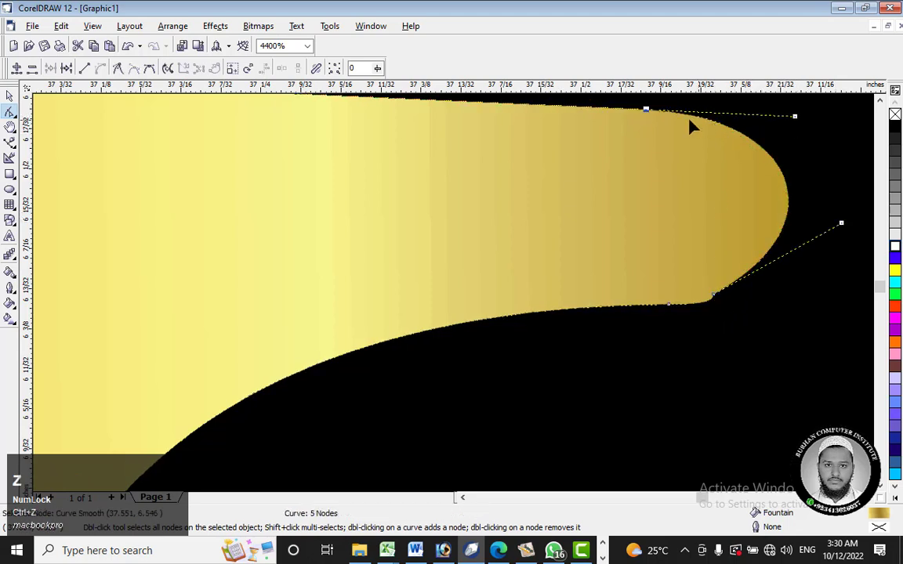
# Step: Convert the beak's upper corner node to a cusp and angle its outer curve handle downward to taper the tip
pyautogui.rightClick(647, 114)
pyautogui.click(665, 149)
pyautogui.rightClick(628, 153)
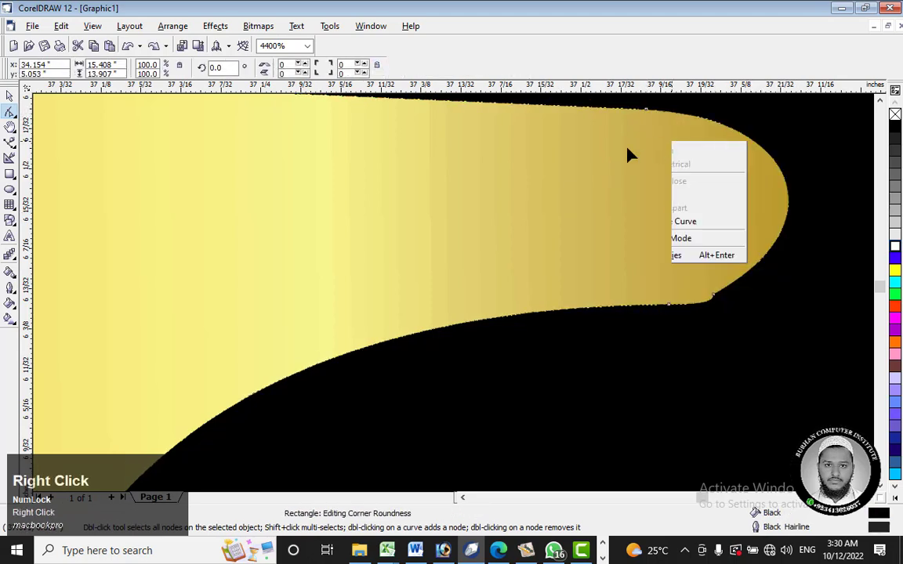
pyautogui.click(645, 125)
pyautogui.rightClick(644, 111)
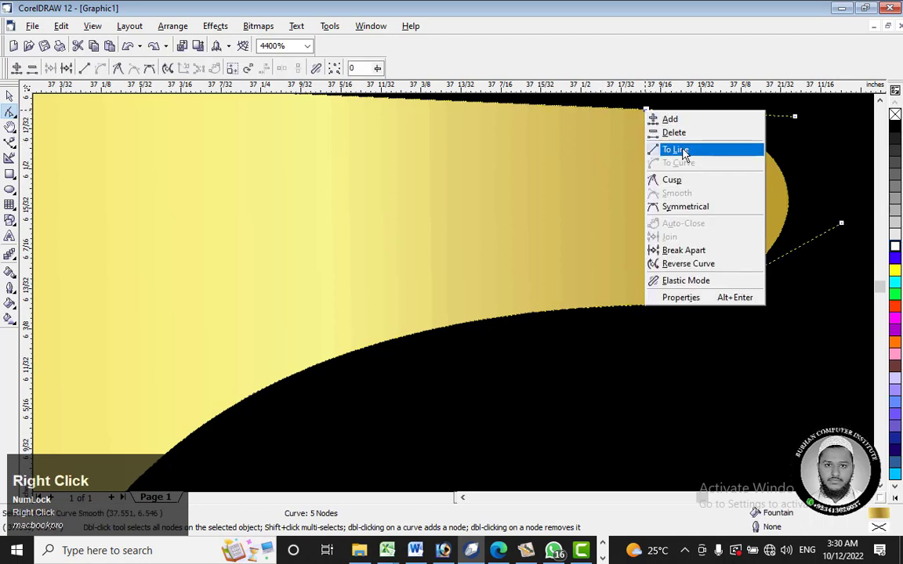
pyautogui.click(672, 180)
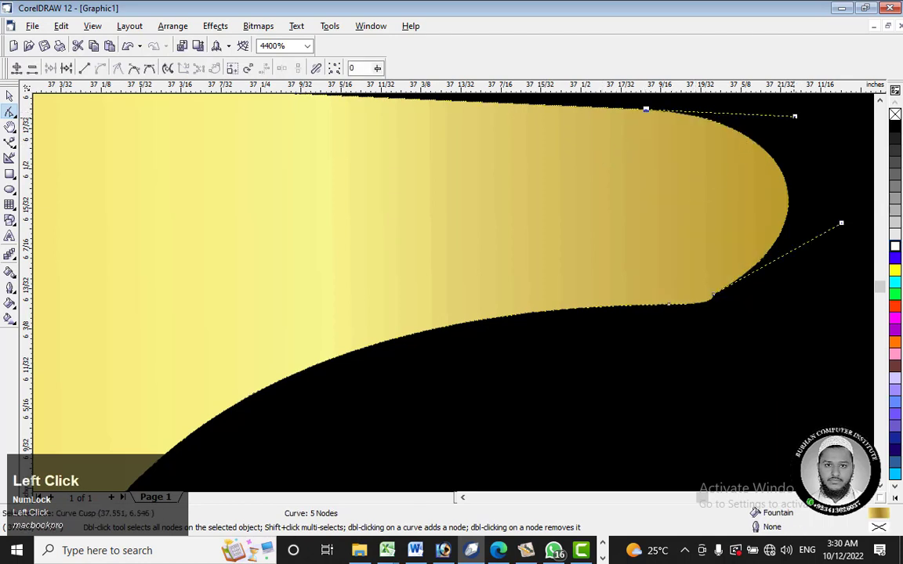
pyautogui.moveTo(795, 116); pyautogui.dragTo(796, 168)
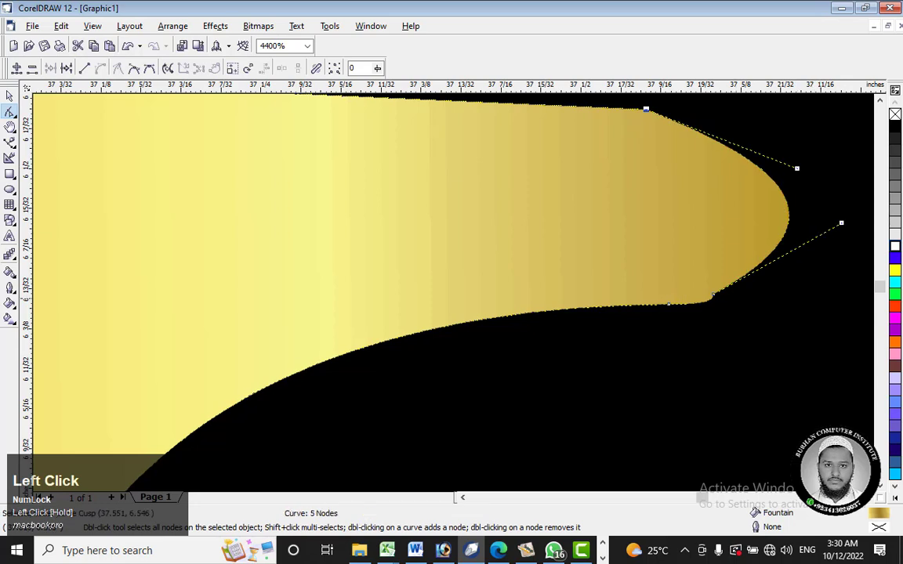
# Step: Delete the extra corner node on the beak's lower edge so the tip flows into the underside
pyautogui.rightClick(713, 297)
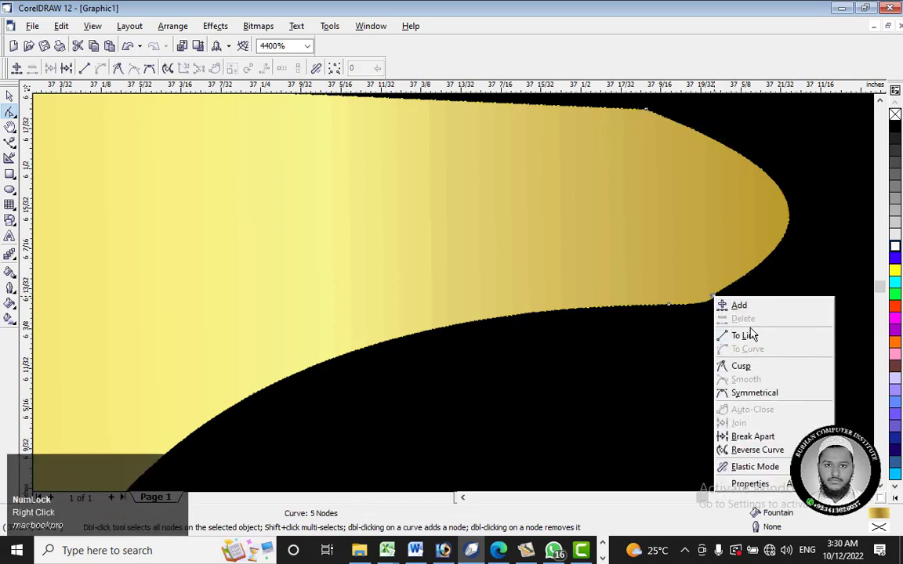
pyautogui.click(632, 269)
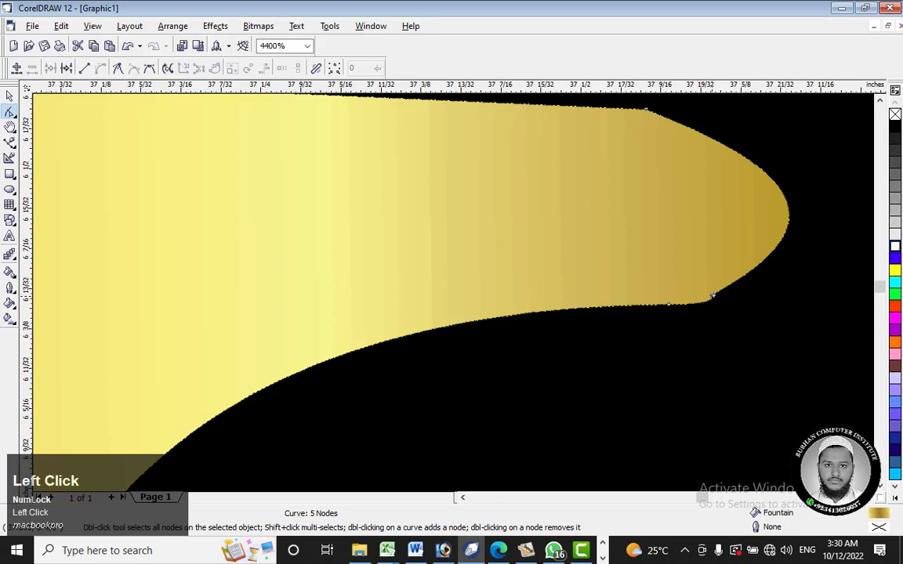
pyautogui.doubleClick(713, 296)
pyautogui.hotkey('ctrl', 'z')
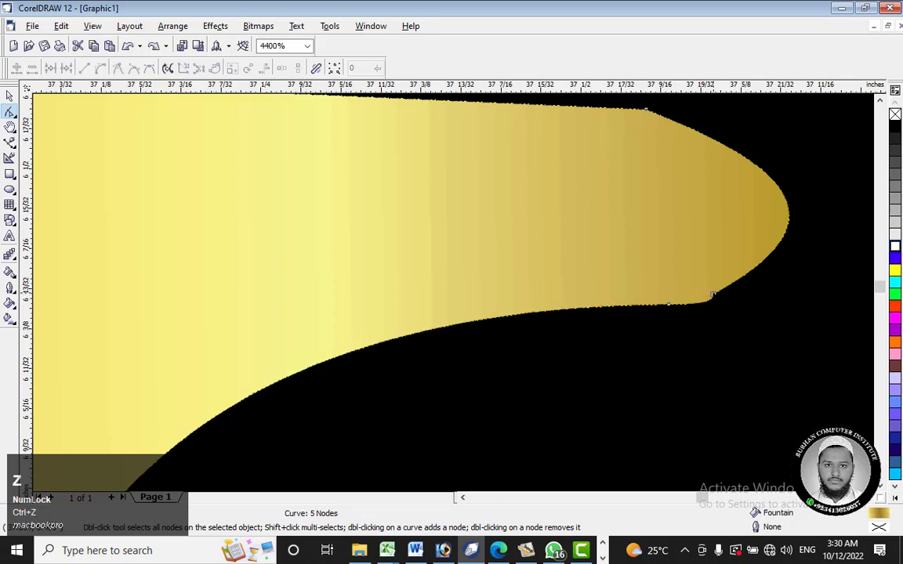
pyautogui.rightClick(712, 296)
pyautogui.click(733, 314)
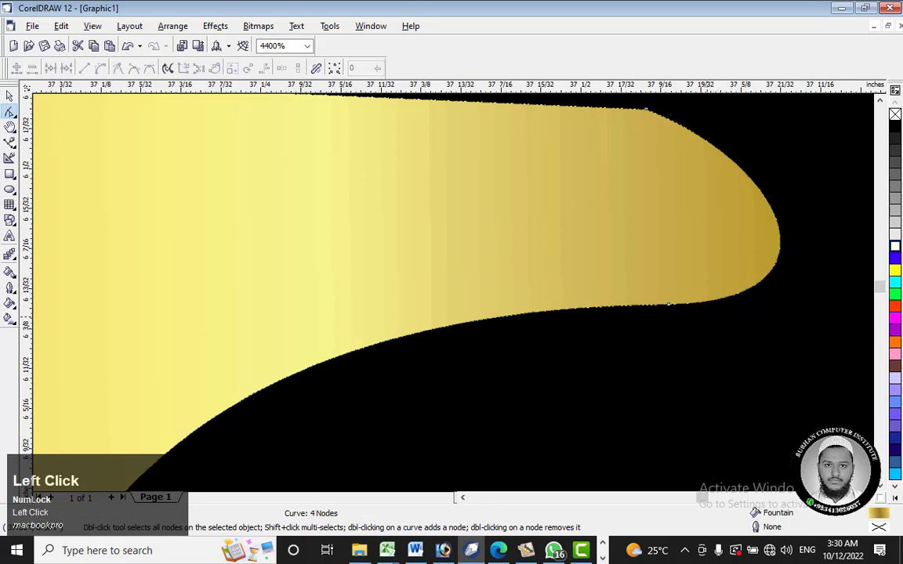
# Step: Convert the beak's remaining lower node to a cusp and bring its outer handle and the upper node's handle together beyond the tip
pyautogui.rightClick(668, 304)
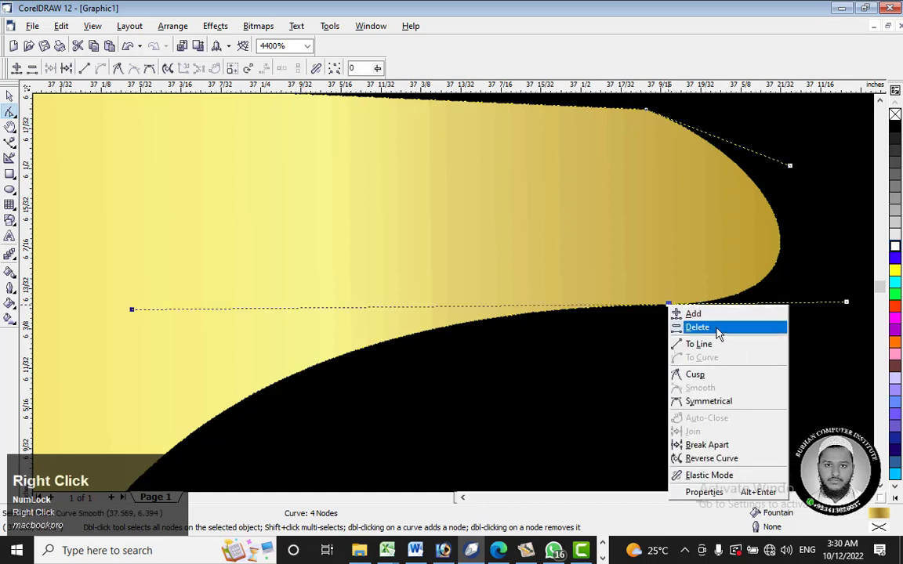
pyautogui.click(657, 380)
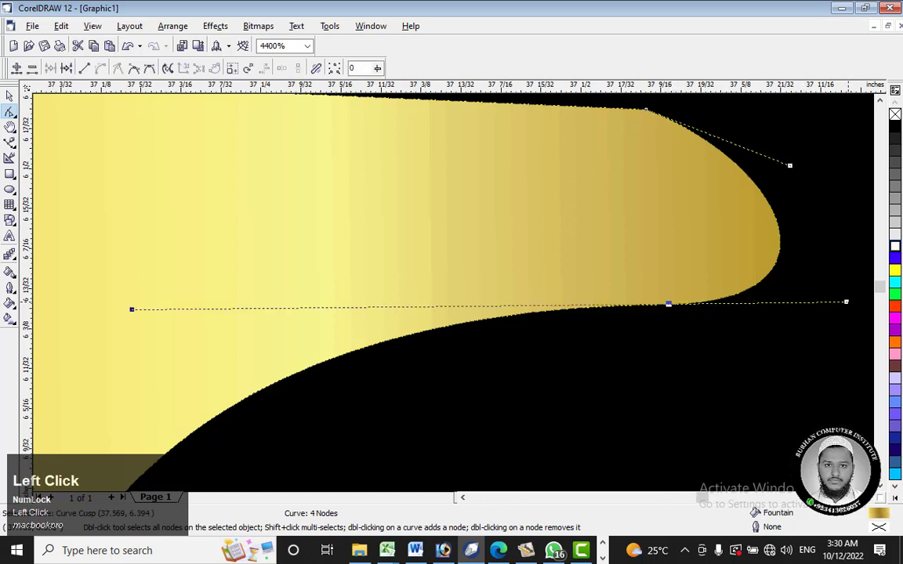
pyautogui.moveTo(846, 301); pyautogui.dragTo(849, 225)
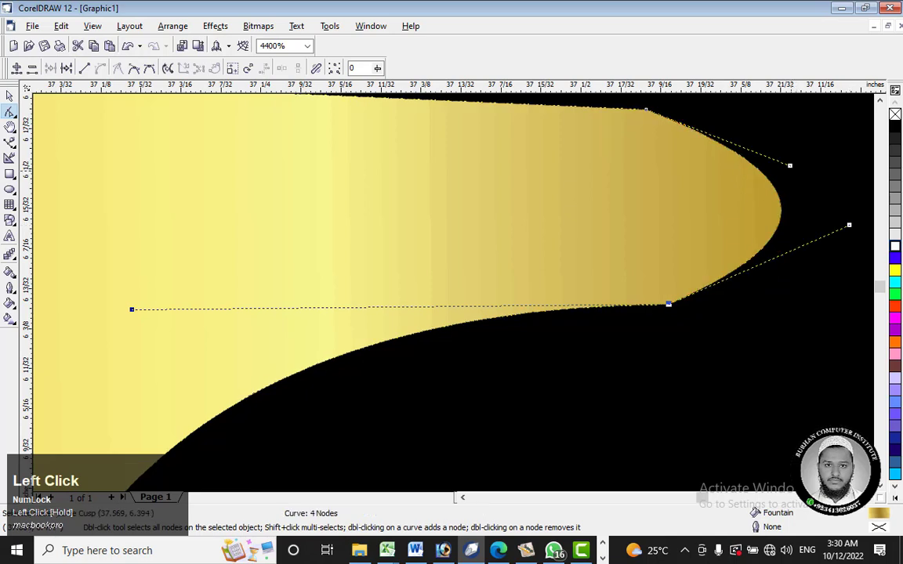
pyautogui.moveTo(790, 166); pyautogui.dragTo(846, 194)
pyautogui.click(667, 304)
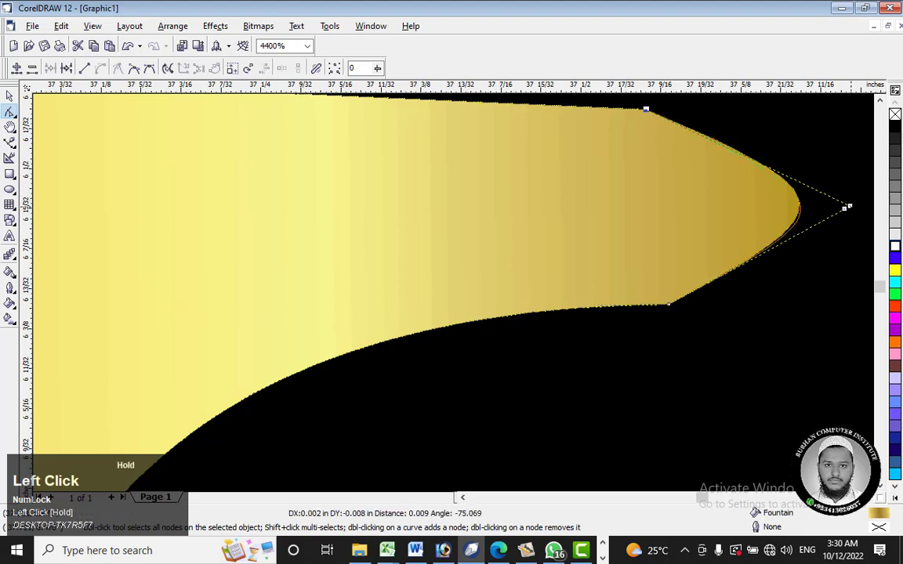
# Step: Examine the reshaped beak in proportion to the whole bird and ring
pyautogui.scroll(-4, 682, 225)
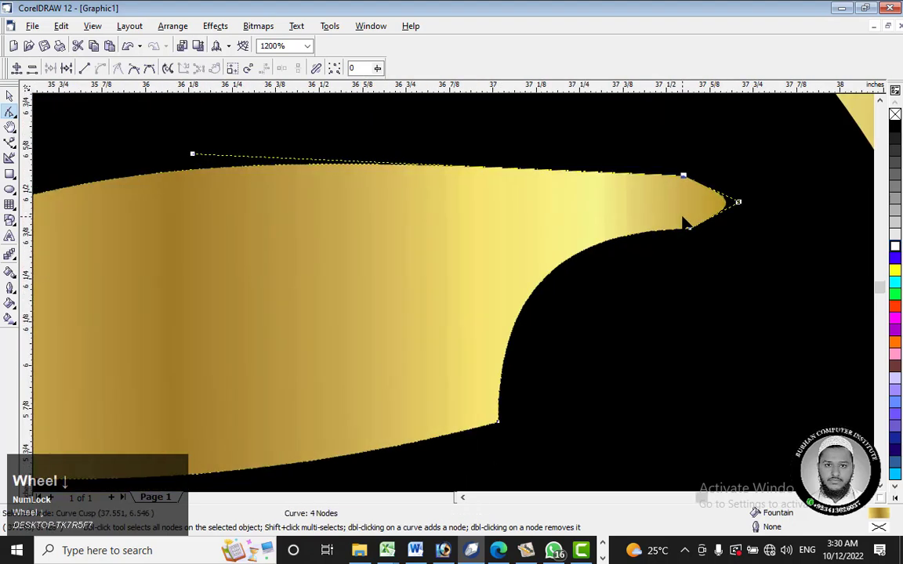
pyautogui.scroll(-3, 682, 223)
pyautogui.click(620, 232)
pyautogui.scroll(-1, 619, 233)
pyautogui.scroll(-2, 621, 232)
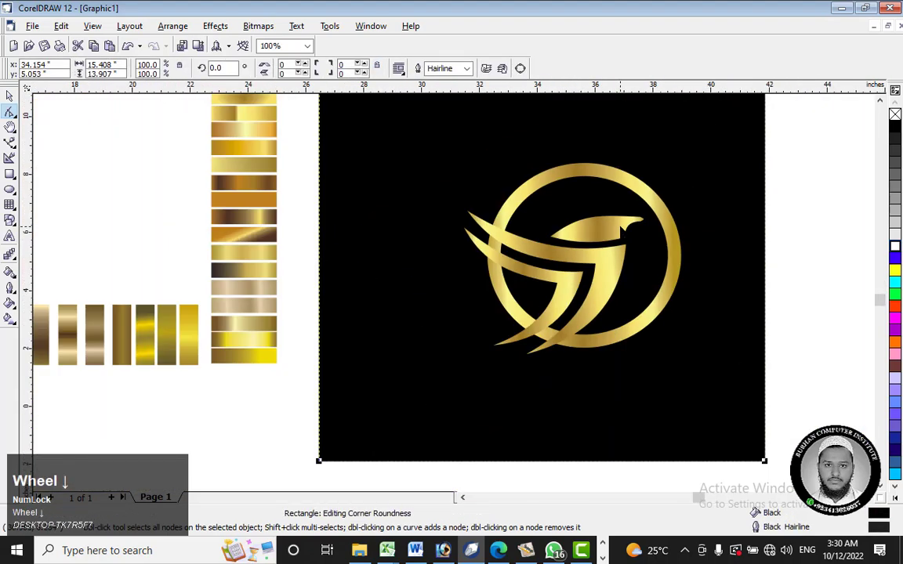
pyautogui.scroll(1, 602, 234)
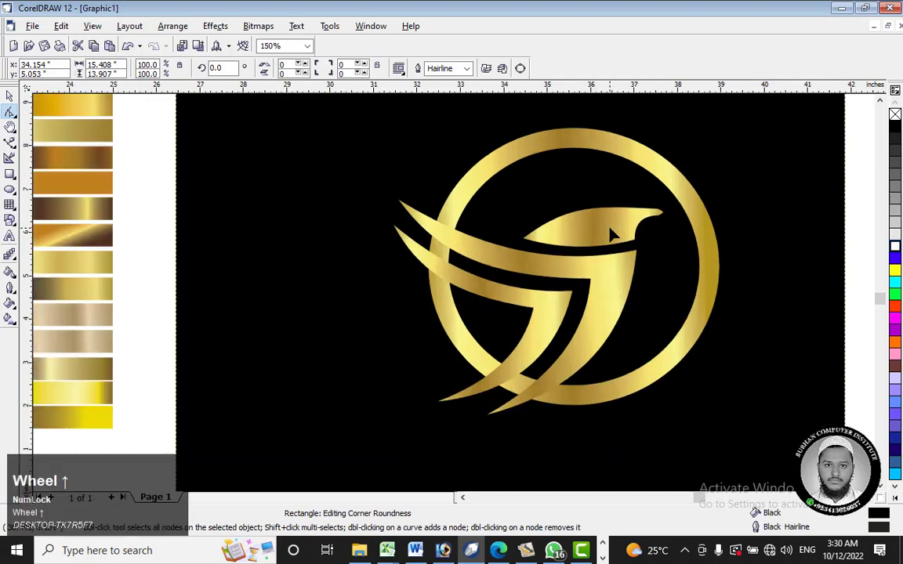
pyautogui.scroll(-1, 603, 228)
pyautogui.scroll(1, 609, 221)
pyautogui.scroll(1, 611, 226)
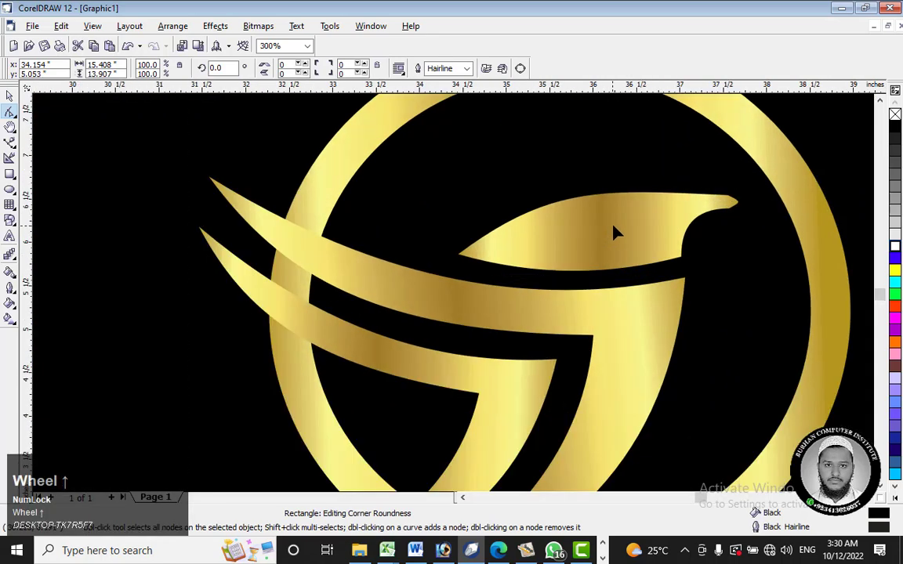
# Step: Round the crown of the bird's head by raising the rear tip's upper curve handle and slightly lowering the beak node's inner handle
pyautogui.click(619, 225)
pyautogui.click(458, 254)
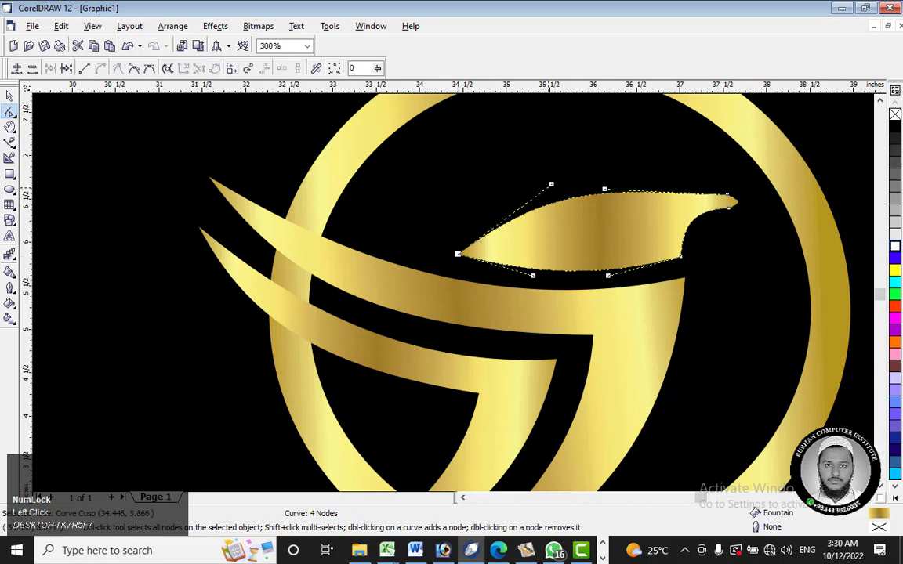
pyautogui.moveTo(550, 184); pyautogui.dragTo(553, 131)
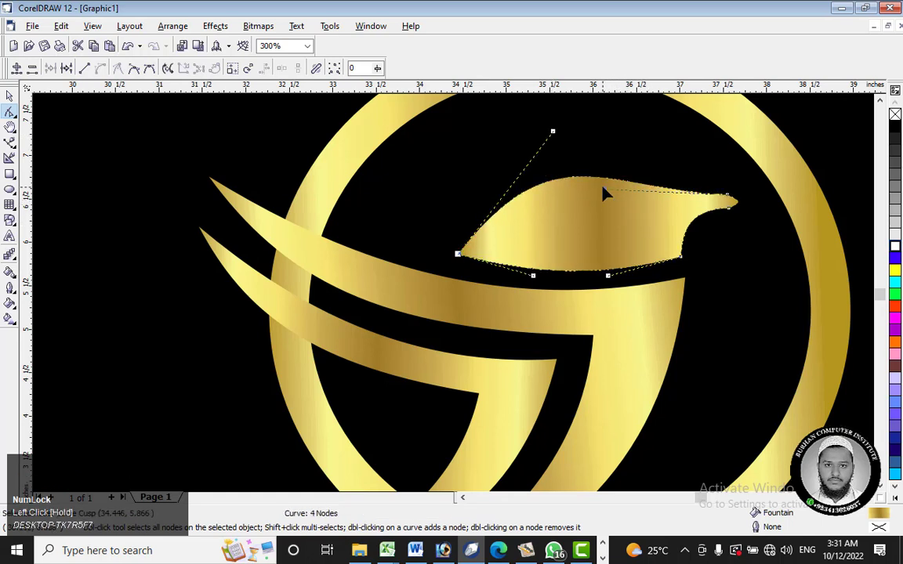
pyautogui.moveTo(604, 194); pyautogui.dragTo(608, 200)
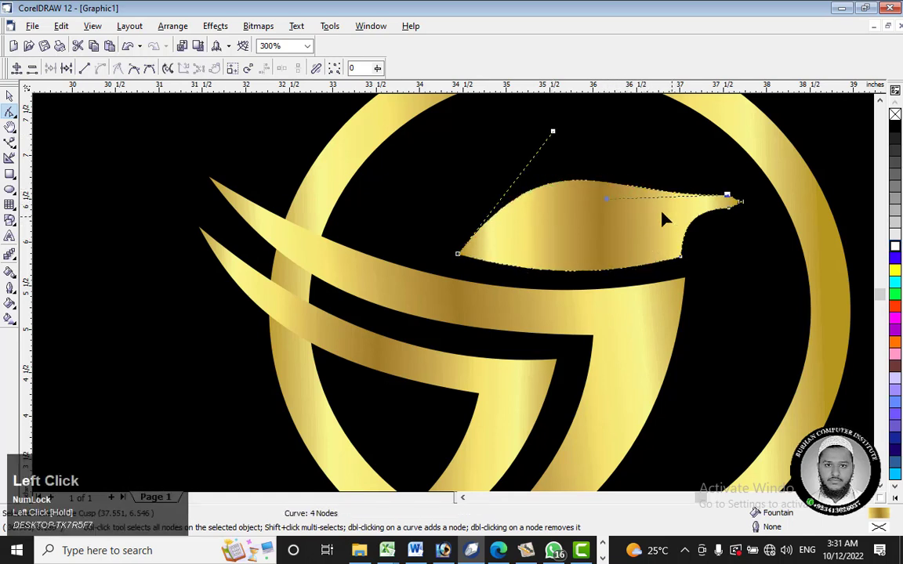
pyautogui.click(665, 227)
pyautogui.click(600, 238)
pyautogui.scroll(-1, 619, 228)
pyautogui.scroll(-2, 619, 229)
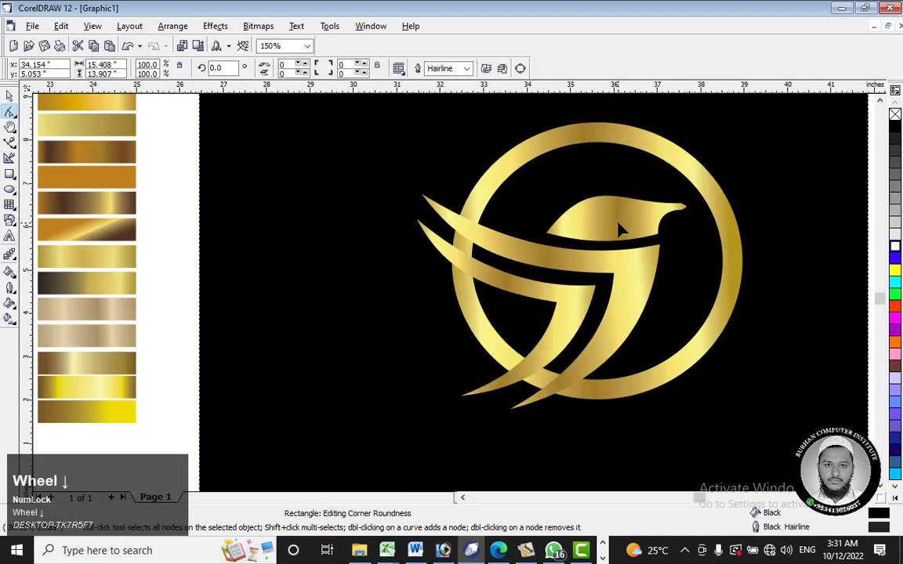
# Step: Draw an ellipse about 0.25 by 0.23 inches near the beak as the bird's eye and fill it black
pyautogui.click(10, 189)
pyautogui.scroll(4, 619, 207)
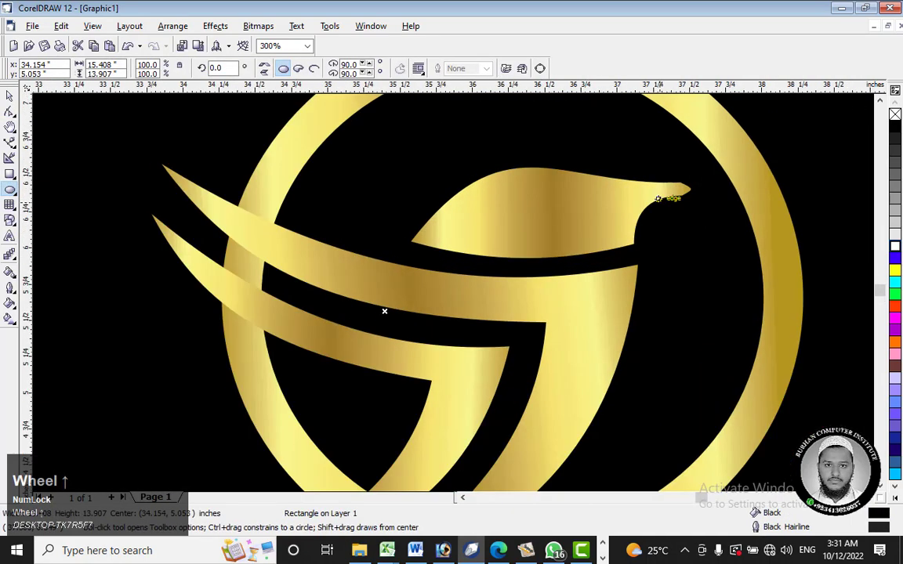
pyautogui.moveTo(586, 186)
pyautogui.mouseDown()
pyautogui.moveTo(612, 210)
pyautogui.moveTo(576, 192)
pyautogui.mouseUp()
pyautogui.click(575, 192)
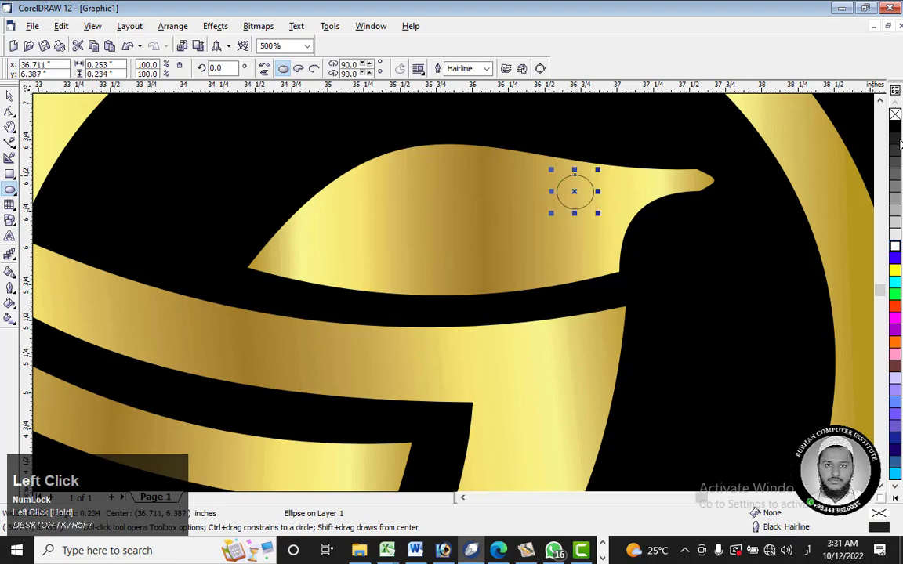
pyautogui.click(895, 126)
pyautogui.click(580, 236)
pyautogui.scroll(-4, 580, 236)
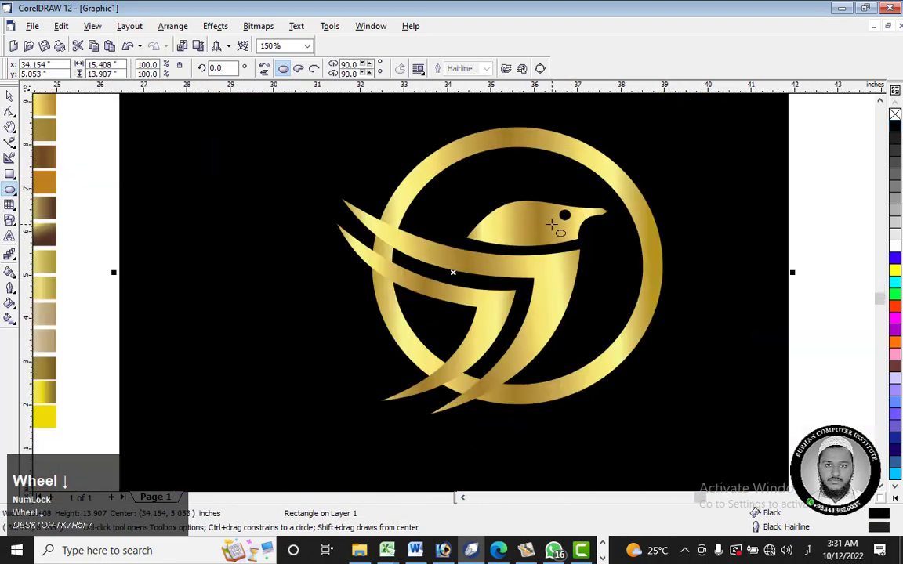
# Step: Add a scaled-down copy of the eye, about 0.11 by 0.07 inches, in its lower part and fill it white
pyautogui.scroll(6, 557, 218)
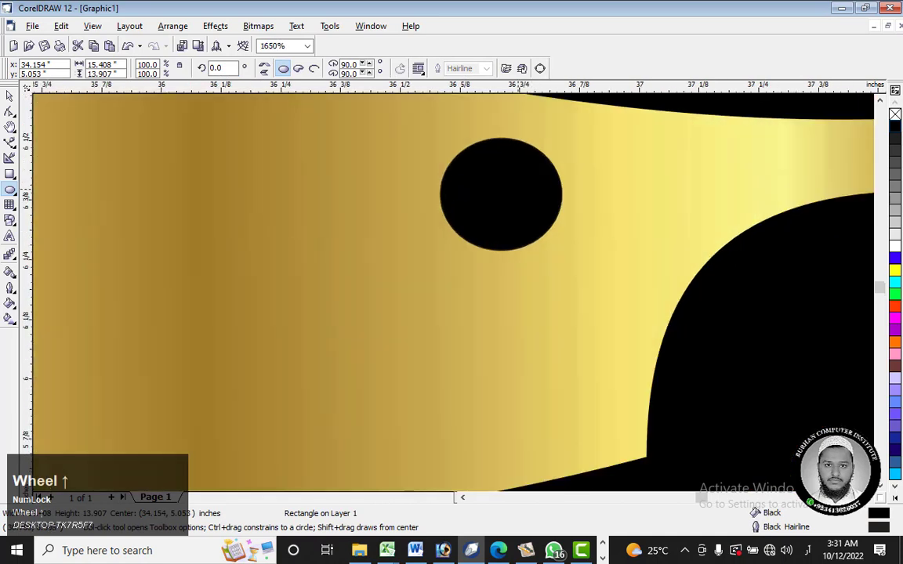
pyautogui.click(541, 145)
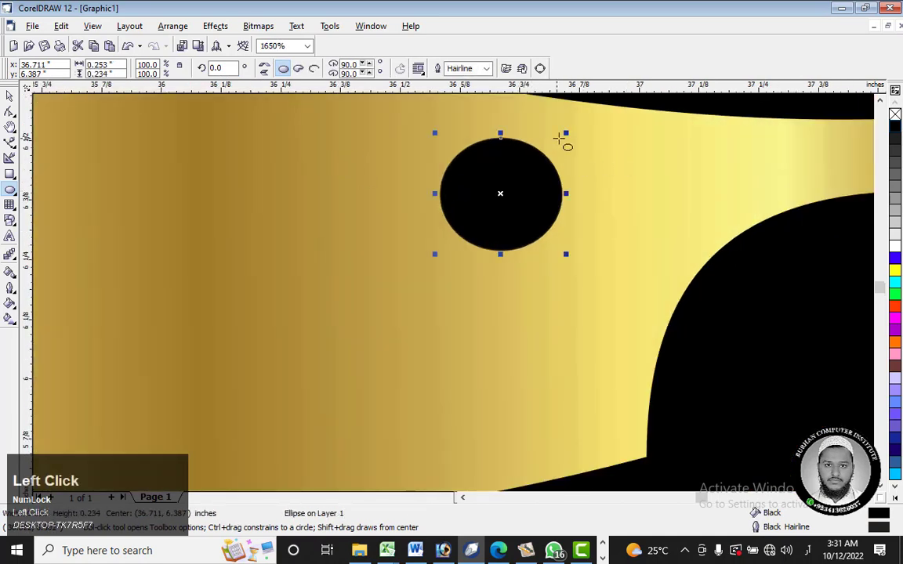
pyautogui.moveTo(568, 135); pyautogui.dragTo(506, 209)
pyautogui.keyDown('shift'); pyautogui.rightClick(534, 169); pyautogui.keyUp('shift')
pyautogui.click(895, 246)
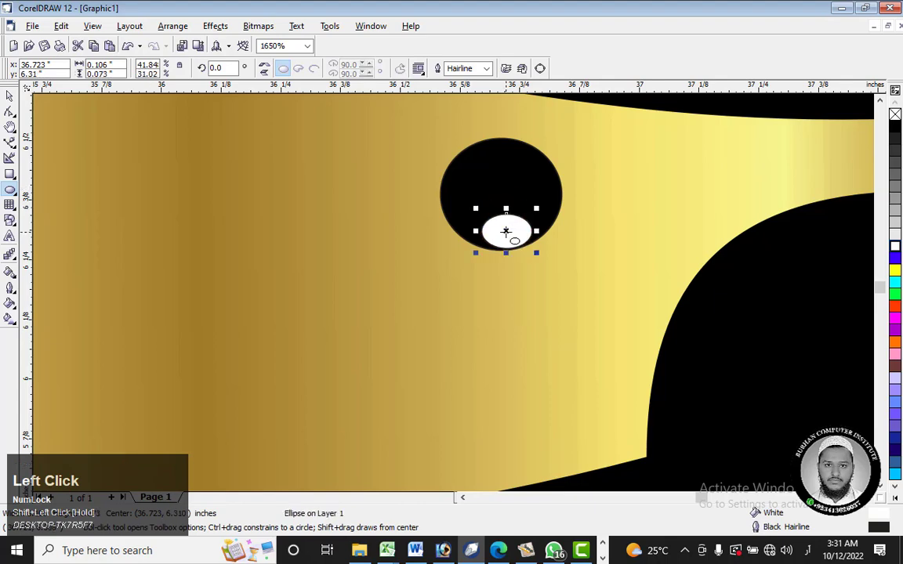
pyautogui.scroll(-5, 506, 232)
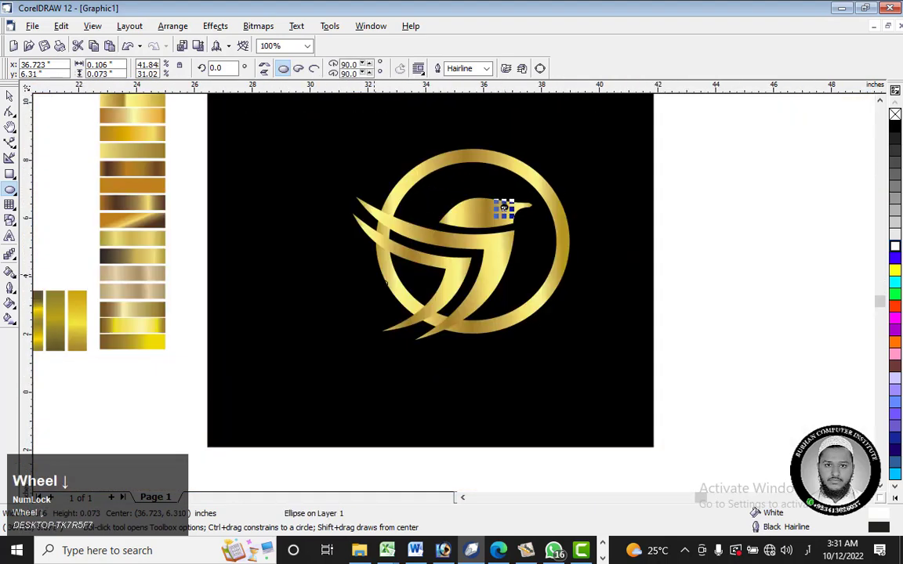
pyautogui.click(9, 95)
pyautogui.click(694, 184)
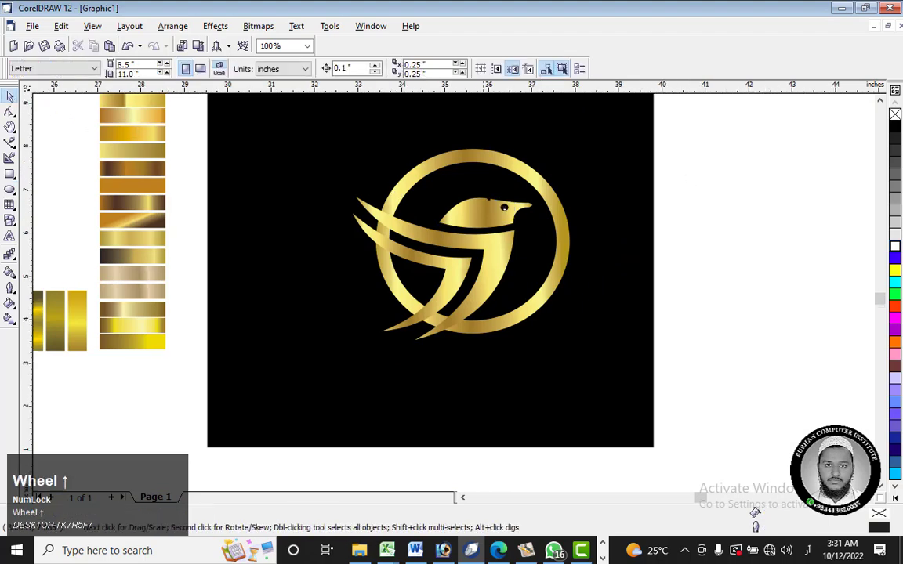
# Step: Enlarge the white ellipse inside the bird's eye to about 0.18 by 0.12 inches
pyautogui.scroll(2, 559, 237)
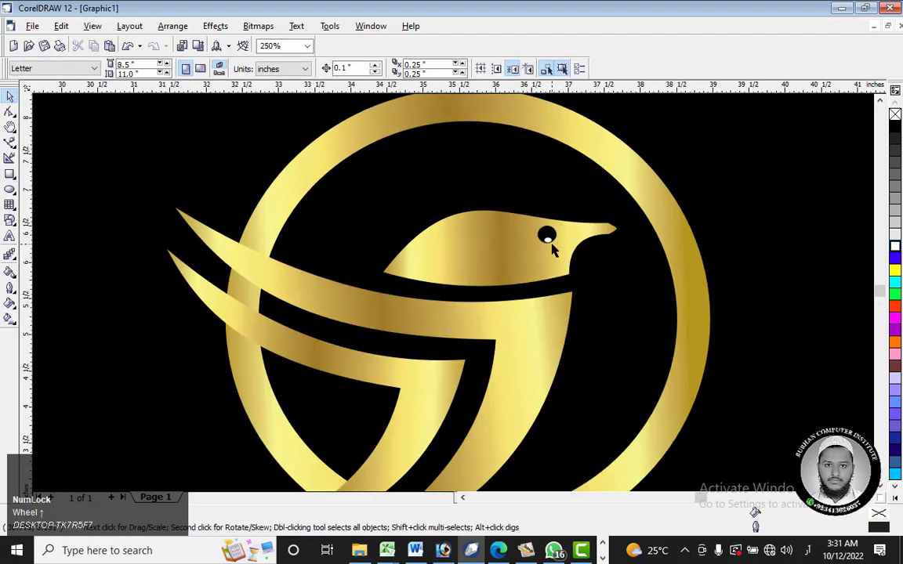
pyautogui.scroll(2, 548, 240)
pyautogui.click(562, 220)
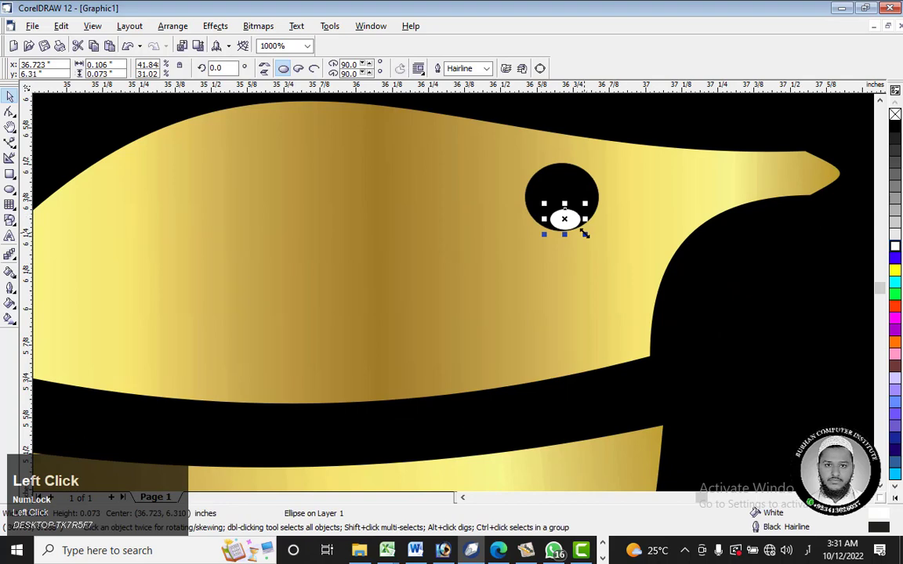
pyautogui.moveTo(584, 234); pyautogui.dragTo(603, 206)
pyautogui.scroll(2, 576, 210)
pyautogui.scroll(-1, 604, 191)
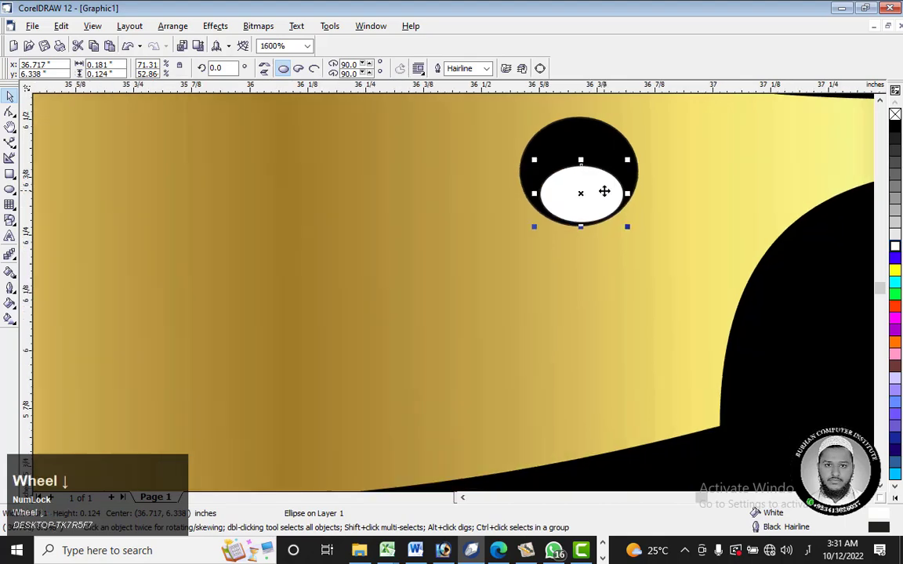
pyautogui.scroll(-4, 604, 191)
pyautogui.click(453, 257)
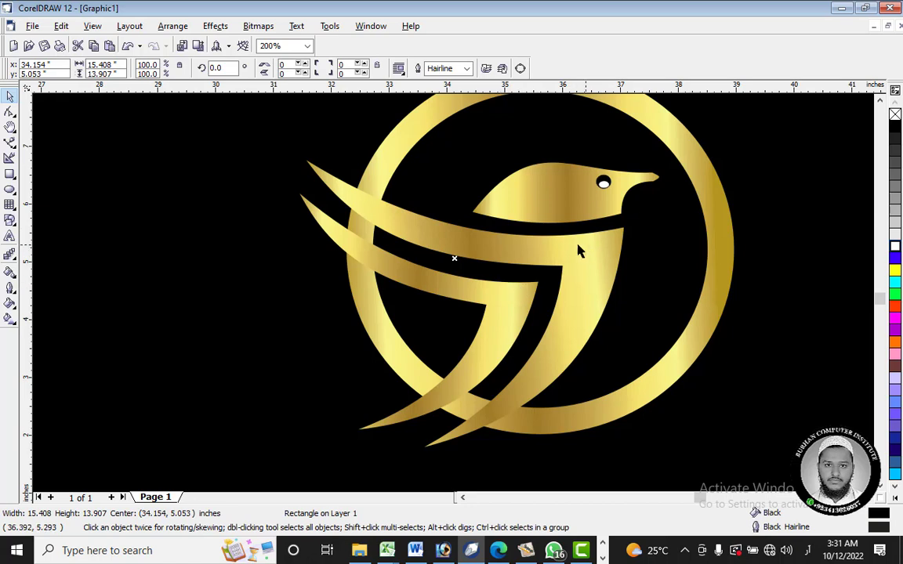
pyautogui.click(350, 200)
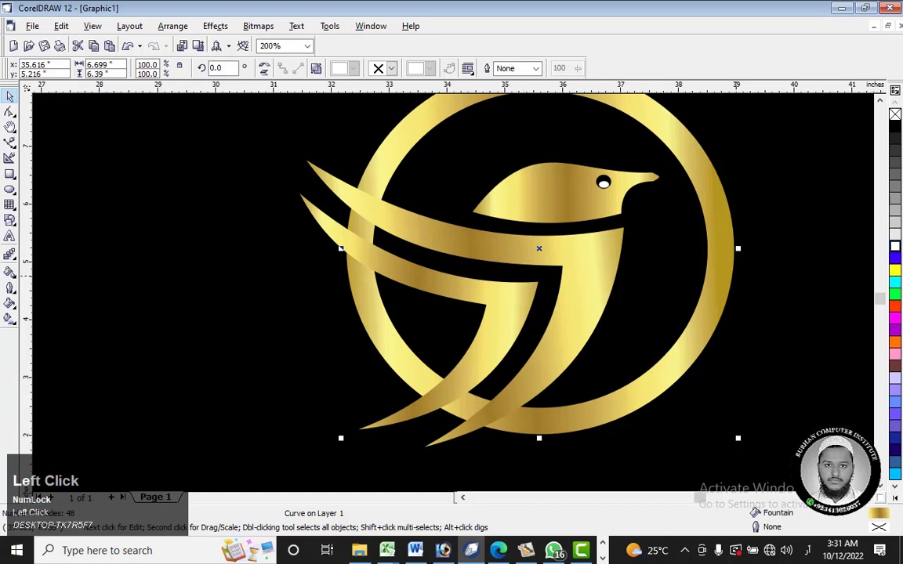
pyautogui.click(455, 258)
pyautogui.click(578, 263)
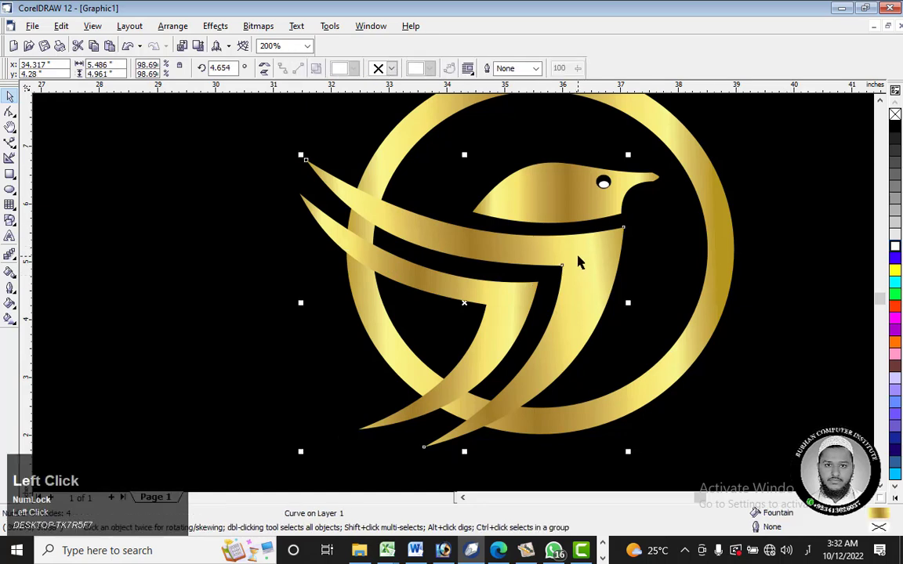
pyautogui.keyDown('shift'); pyautogui.click(494, 299); pyautogui.keyUp('shift')
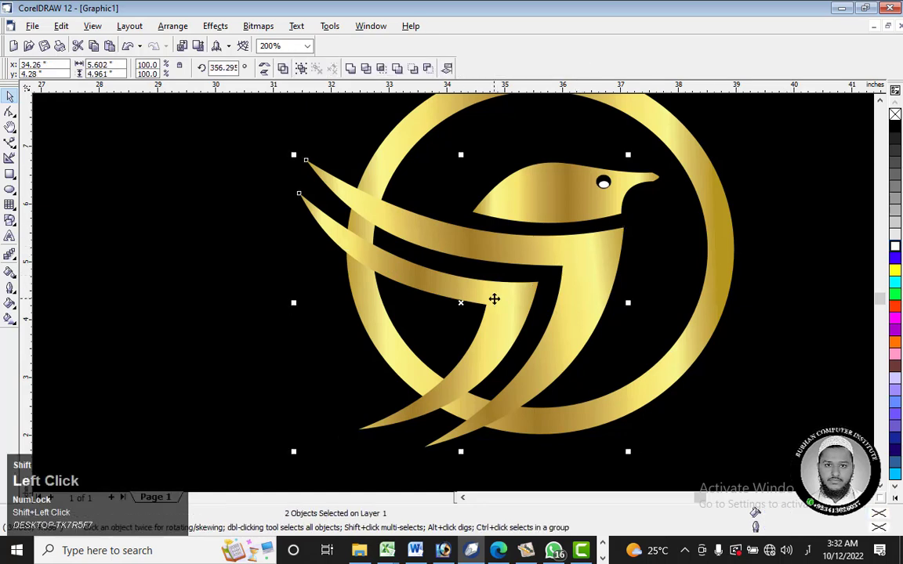
pyautogui.keyDown('shift'); pyautogui.click(714, 320); pyautogui.keyUp('shift')
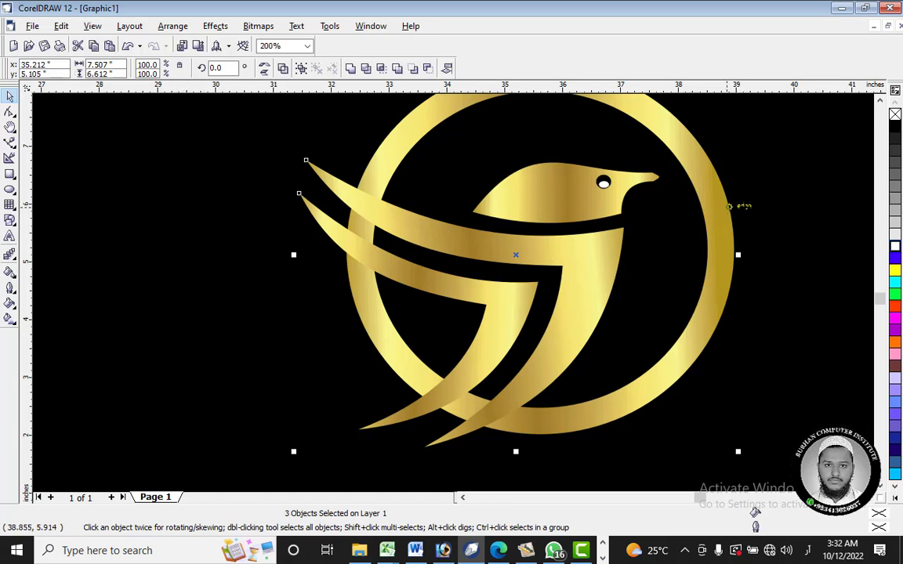
pyautogui.click(454, 258)
pyautogui.click(503, 305)
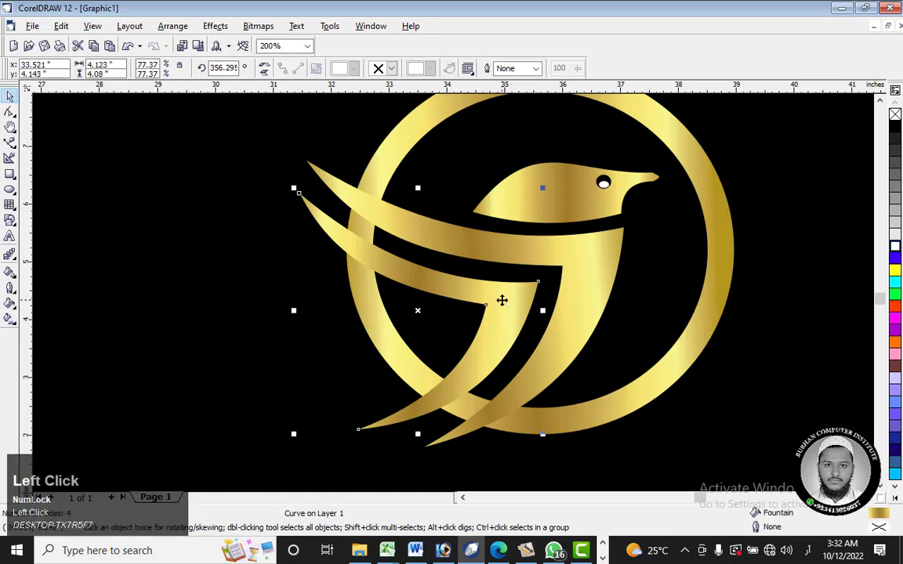
pyautogui.keyDown('shift'); pyautogui.click(590, 296); pyautogui.keyUp('shift')
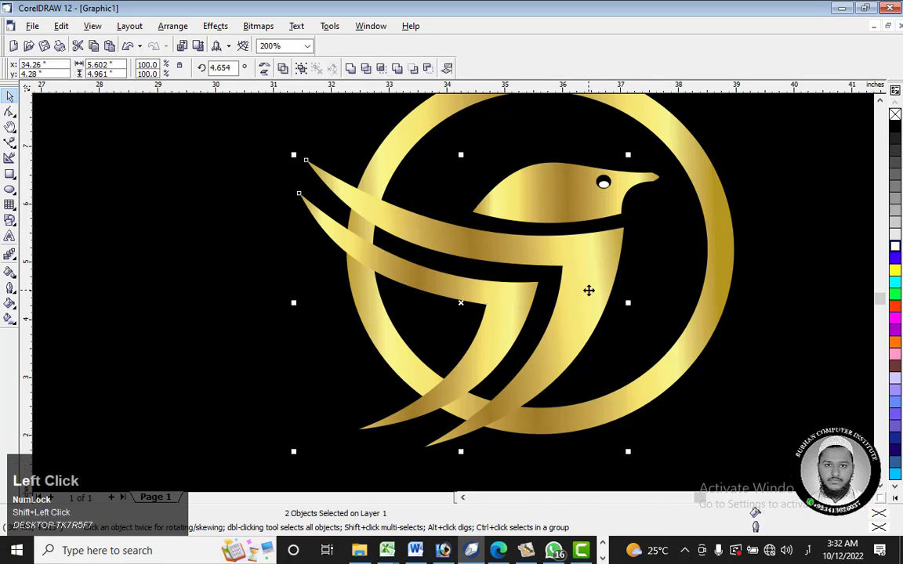
pyautogui.click(588, 291)
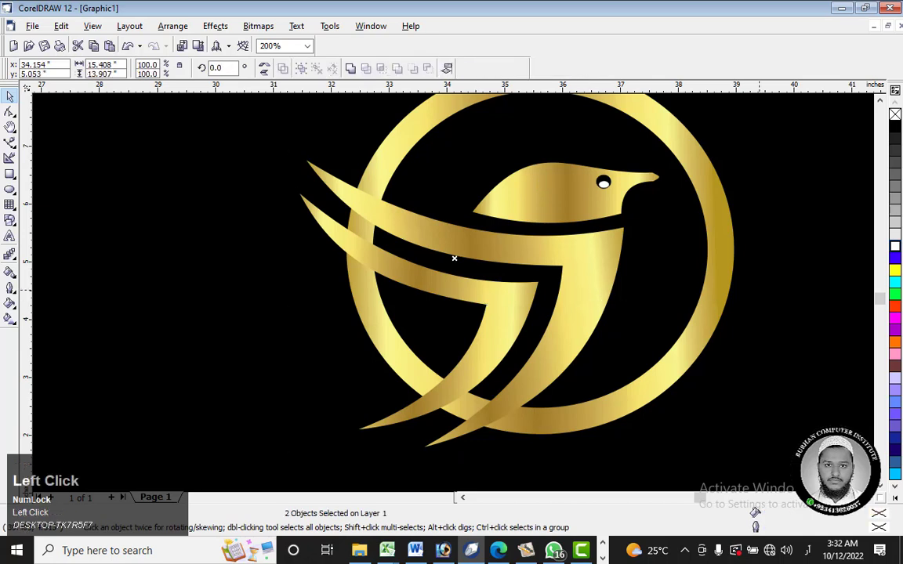
pyautogui.click(472, 331)
pyautogui.click(514, 288)
pyautogui.keyDown('shift'); pyautogui.click(611, 265); pyautogui.keyUp('shift')
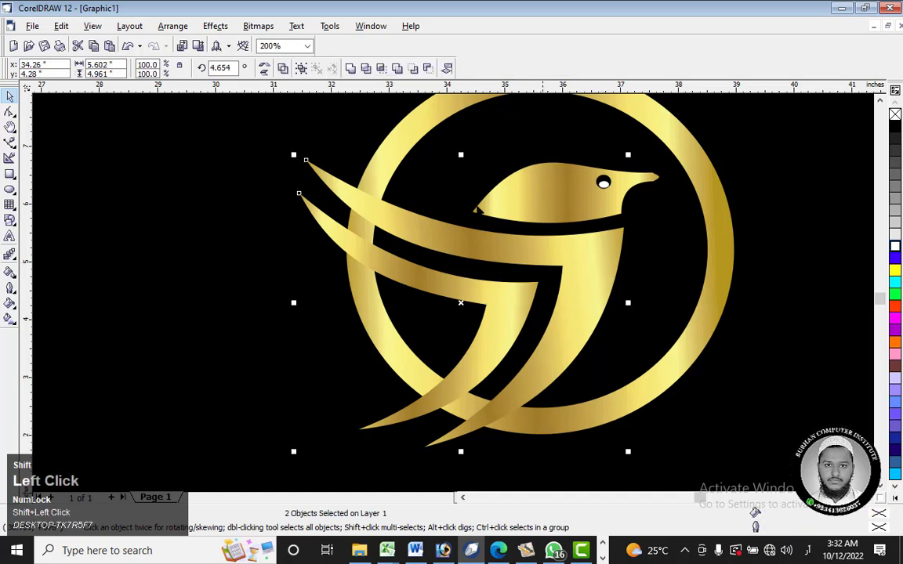
pyautogui.click(784, 314)
# Step: Try to trim the smaller wing's shape out of the ring, check the cut behind the wing, and undo the trim
pyautogui.click(475, 299)
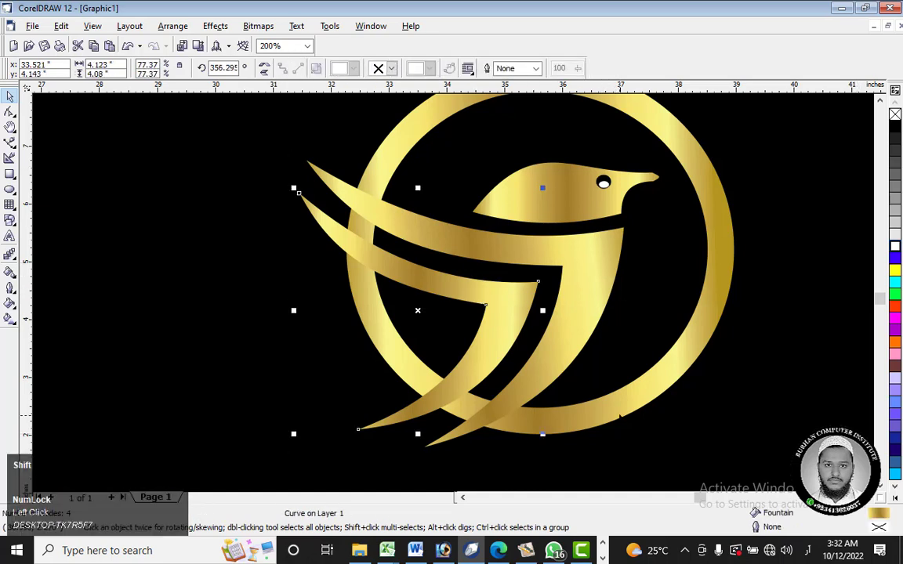
pyautogui.keyDown('shift'); pyautogui.click(623, 408); pyautogui.keyUp('shift')
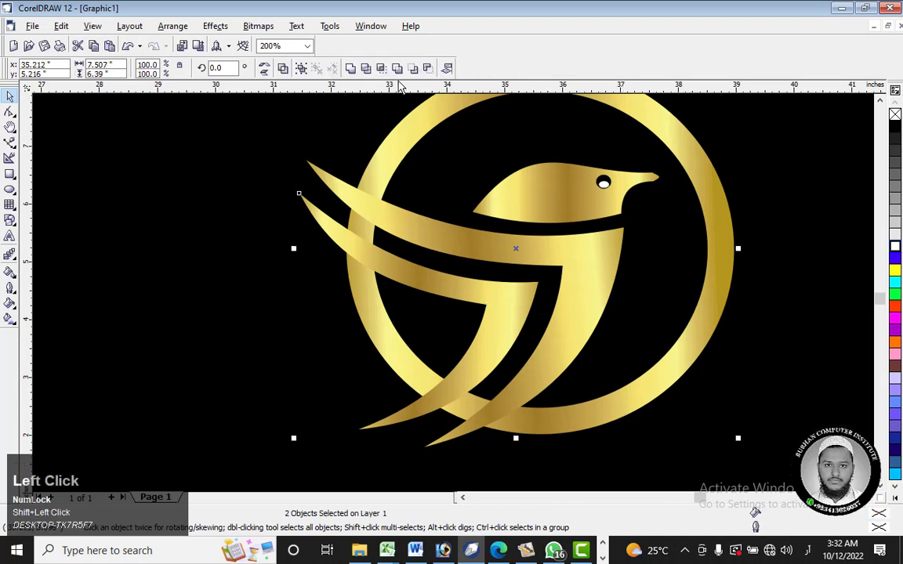
pyautogui.click(365, 69)
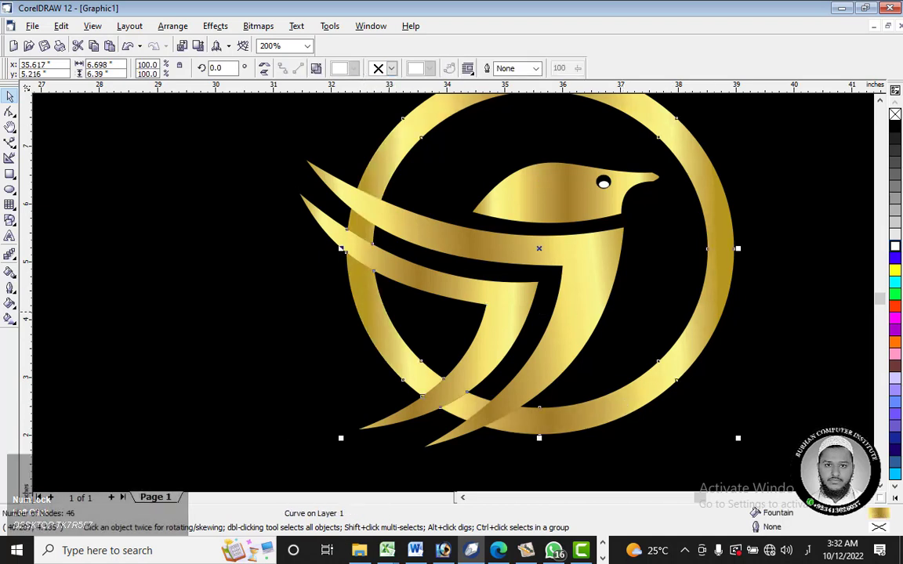
pyautogui.click(454, 258)
pyautogui.moveTo(510, 312); pyautogui.dragTo(392, 323)
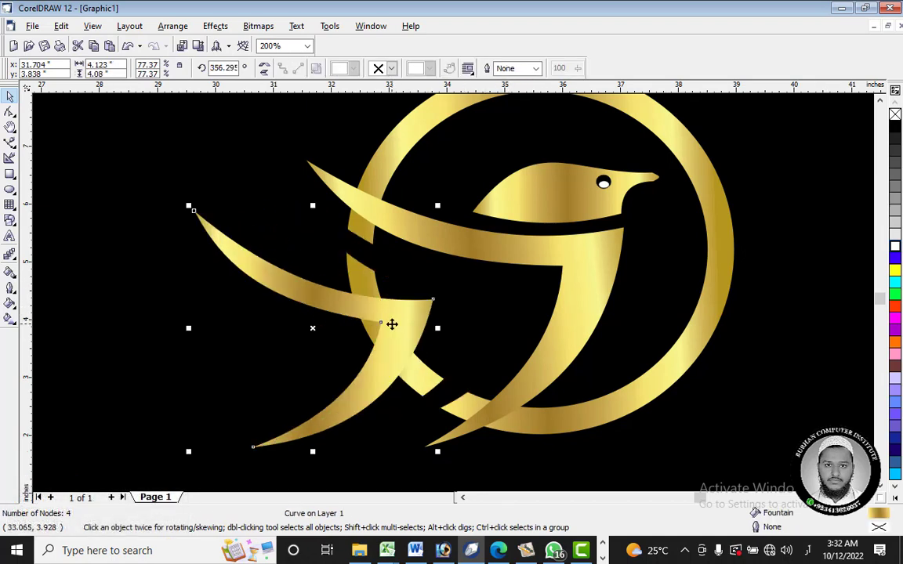
pyautogui.hotkey('ctrl', 'z')
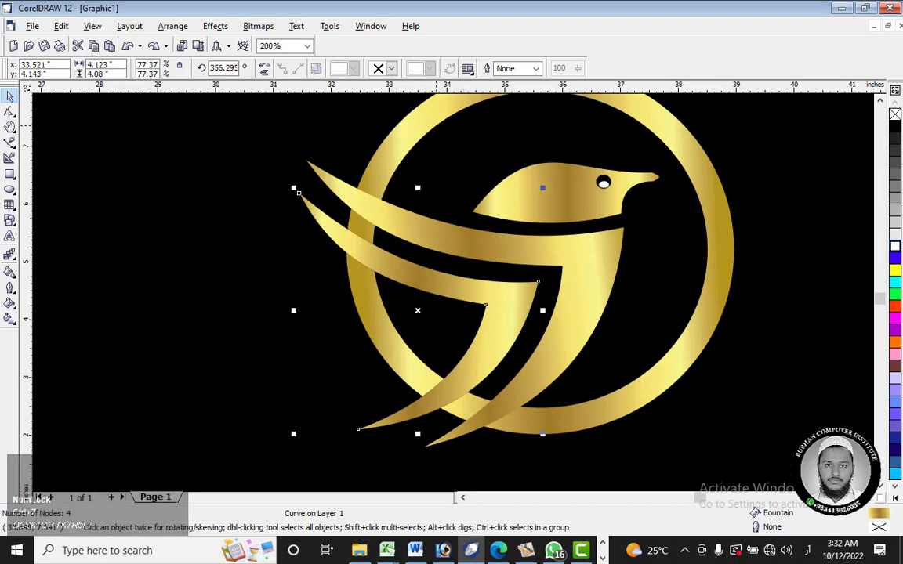
pyautogui.hotkey('ctrl', 'z')
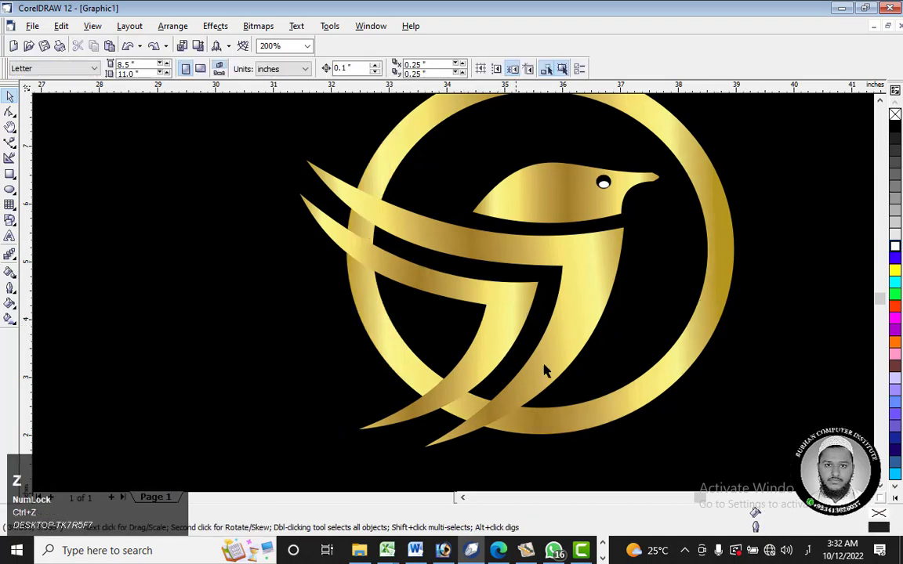
# Step: Place a copy of both wings up and to the left of the ring, centred at about 28.09, 6.9 inches, and group the copies
pyautogui.click(437, 378)
pyautogui.scroll(-4, 547, 359)
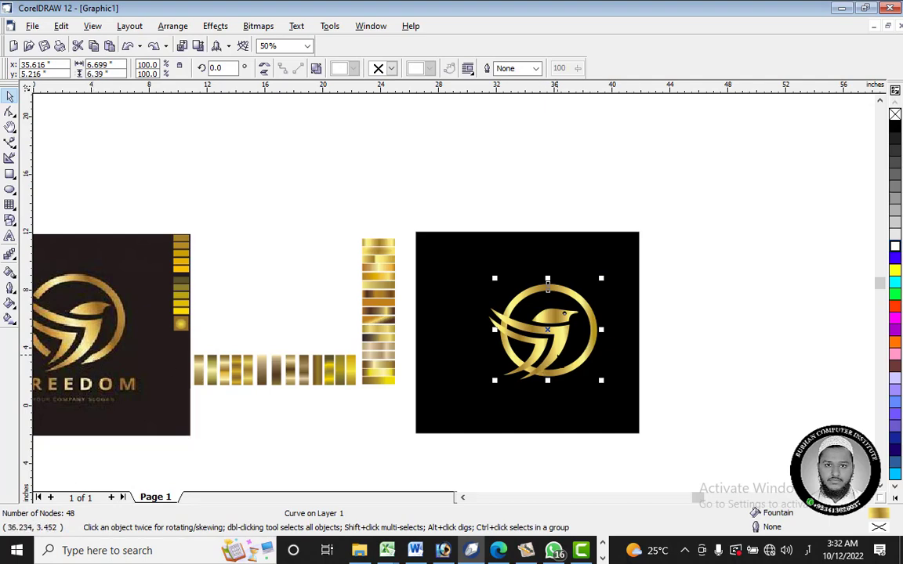
pyautogui.scroll(3, 551, 346)
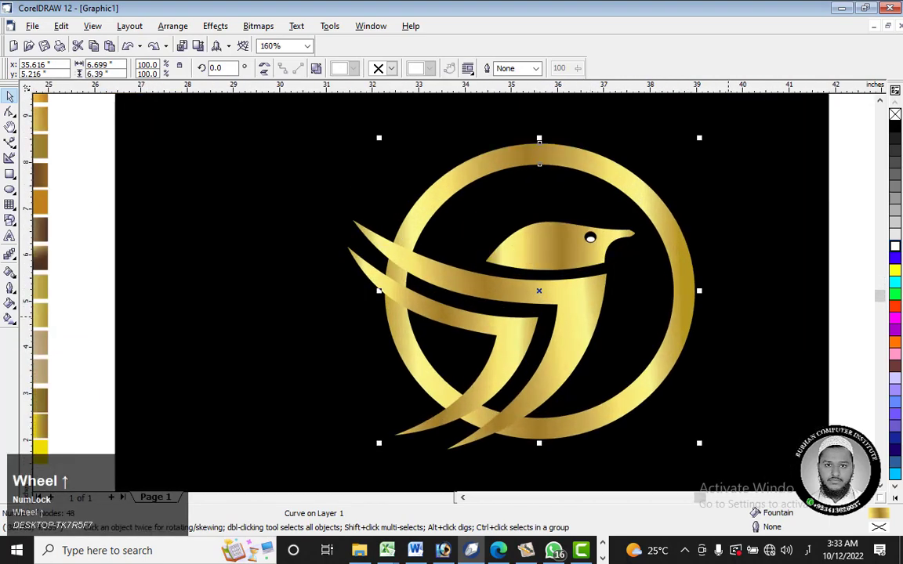
pyautogui.click(758, 326)
pyautogui.click(581, 310)
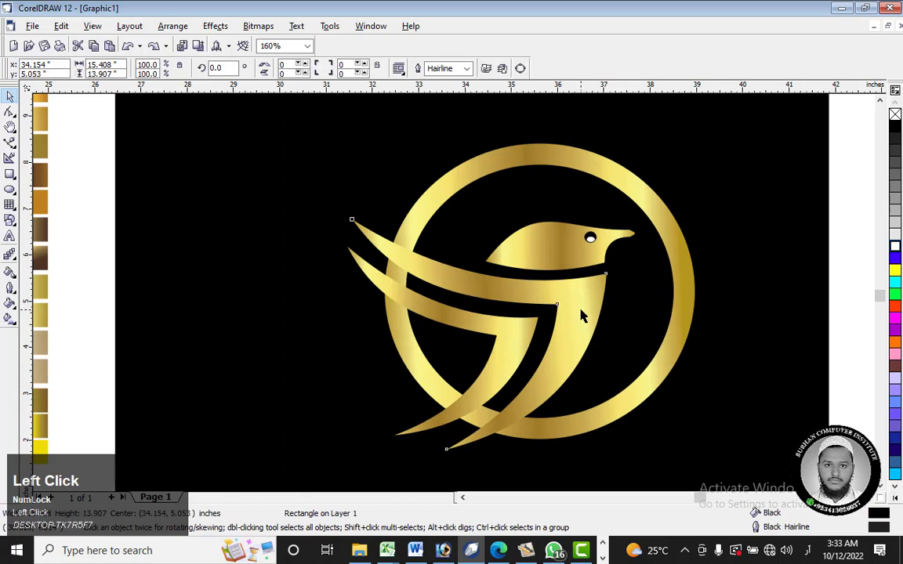
pyautogui.keyDown('shift'); pyautogui.click(506, 334); pyautogui.keyUp('shift')
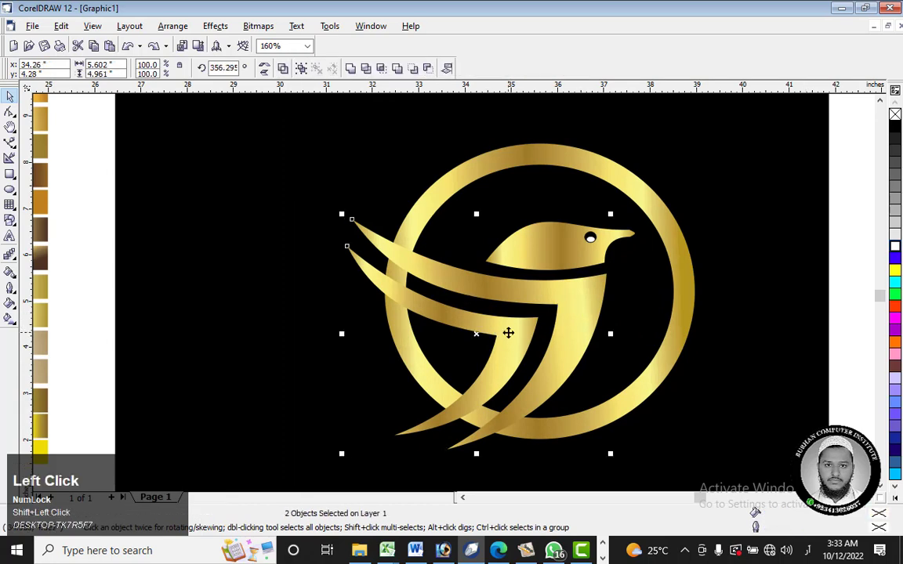
pyautogui.hotkey('ctrl', 'c')
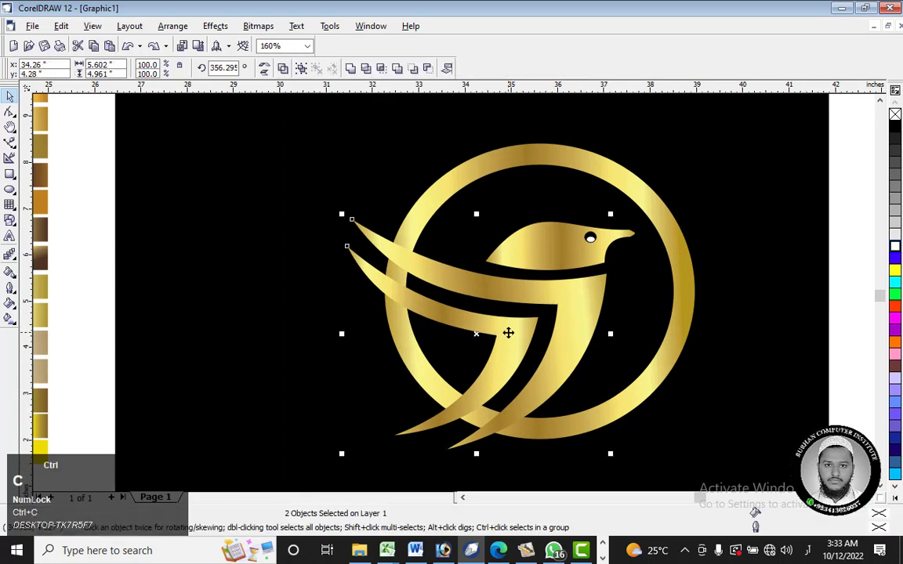
pyautogui.hotkey('ctrl', 'v')
pyautogui.moveTo(580, 322); pyautogui.dragTo(298, 214)
pyautogui.rightClick(298, 214)
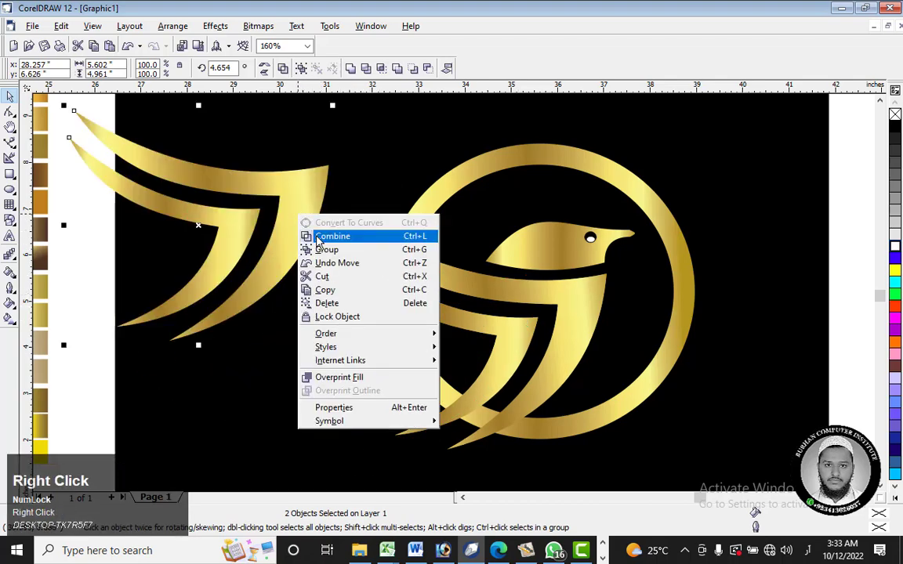
pyautogui.click(325, 251)
pyautogui.moveTo(294, 205); pyautogui.dragTo(288, 195)
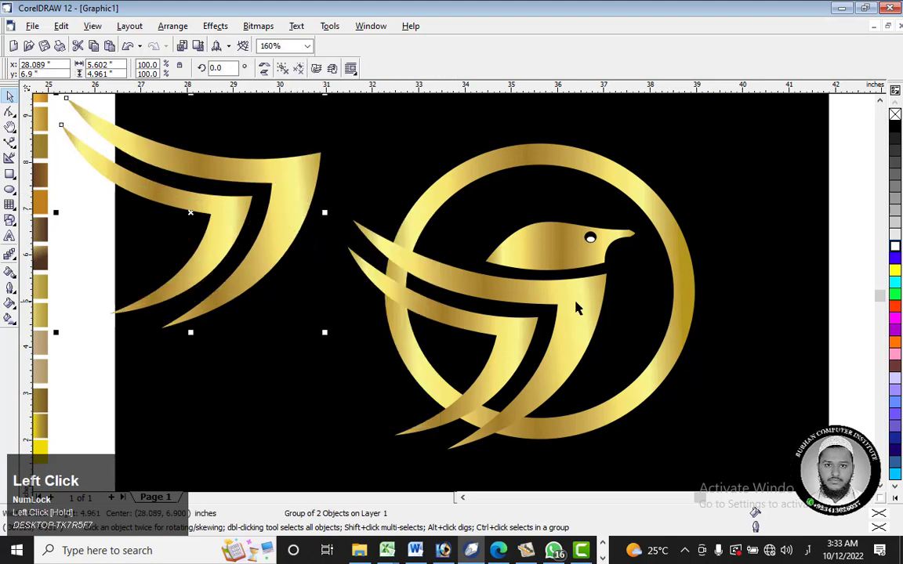
# Step: Group the two original wings, enlarge them to about 9.05 by 8.01 inches, and shift them slightly down and to the left
pyautogui.click(505, 355)
pyautogui.click(508, 338)
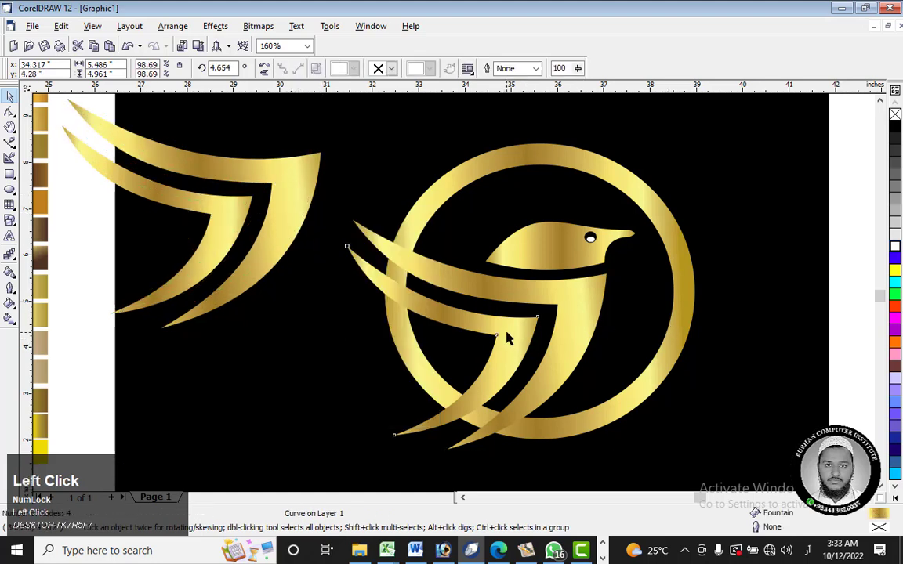
pyautogui.keyDown('shift'); pyautogui.click(591, 313); pyautogui.keyUp('shift')
pyautogui.hotkey('ctrl', 'g')
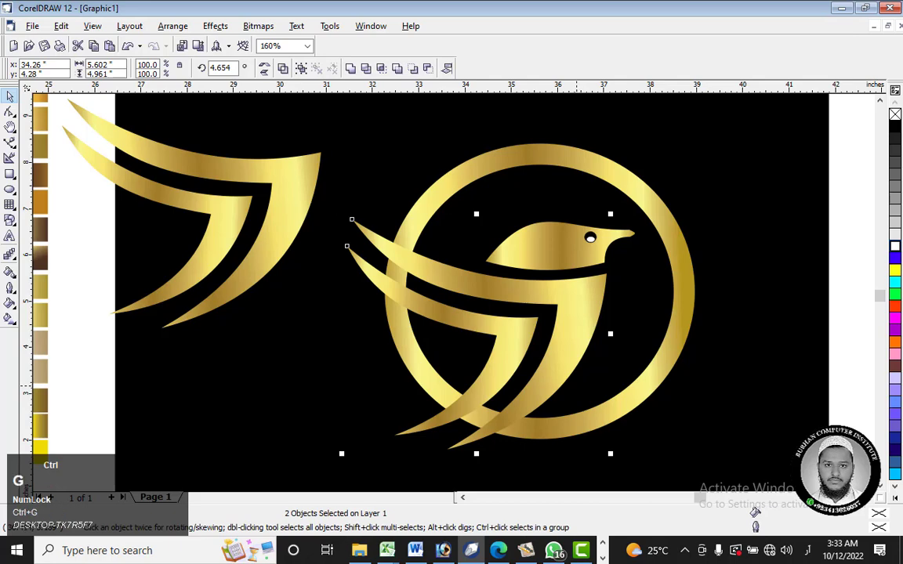
pyautogui.moveTo(611, 454); pyautogui.dragTo(693, 457)
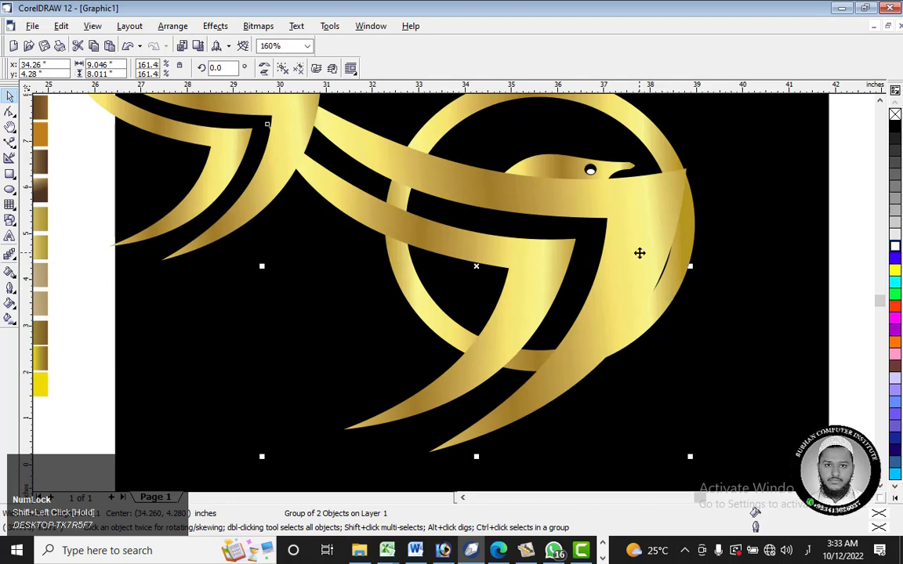
pyautogui.moveTo(639, 251); pyautogui.dragTo(609, 270)
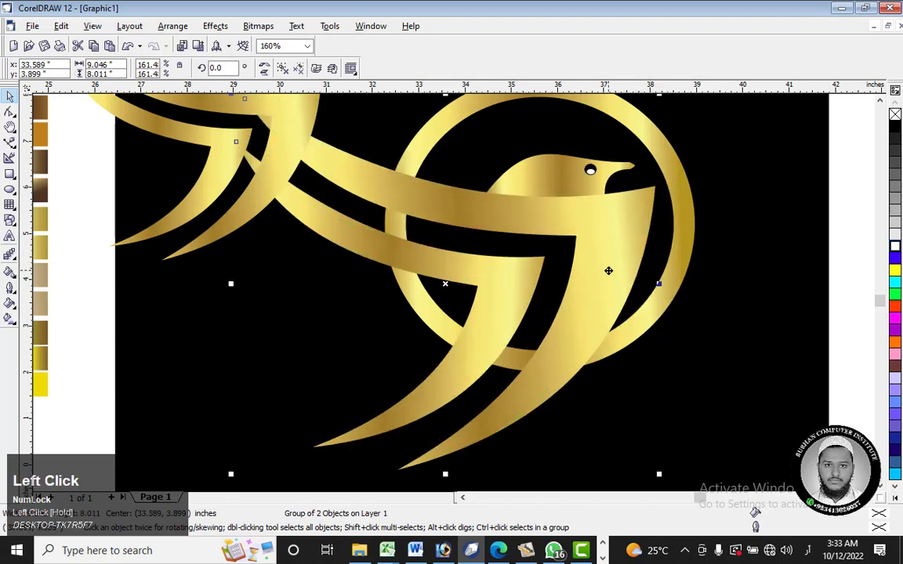
# Step: Group the bird's head together with the black and white ellipses of its eye
pyautogui.click(567, 188)
pyautogui.click(743, 144)
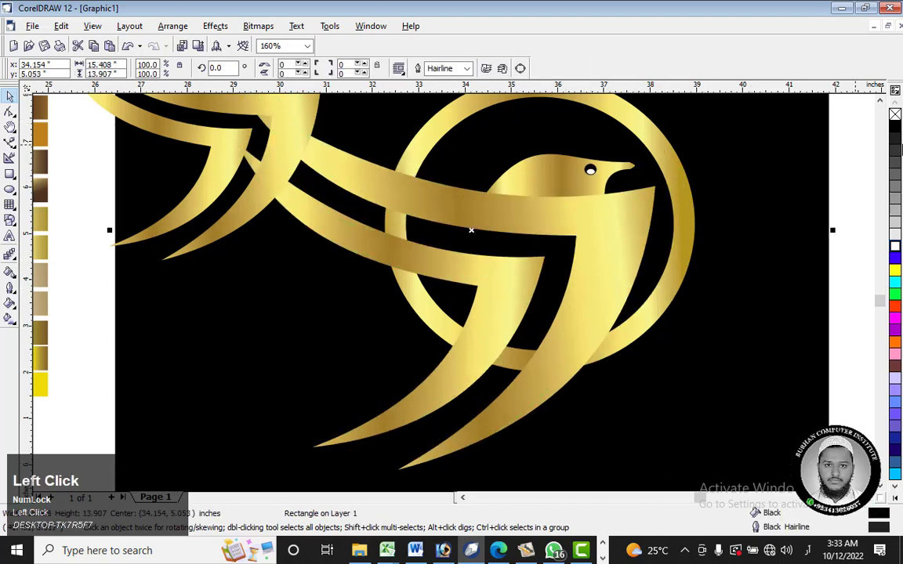
pyautogui.click(863, 116)
pyautogui.moveTo(863, 112); pyautogui.dragTo(417, 240)
pyautogui.rightClick(572, 180)
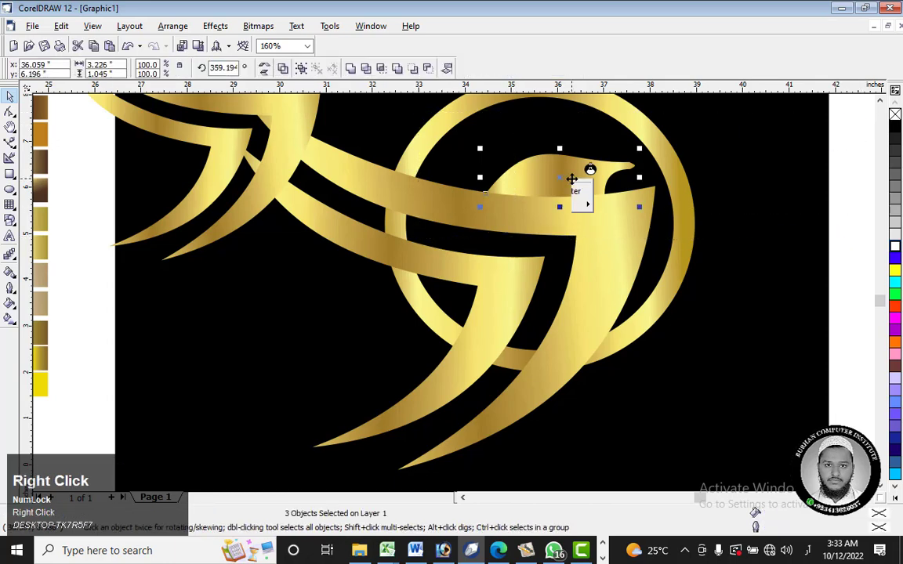
pyautogui.click(608, 212)
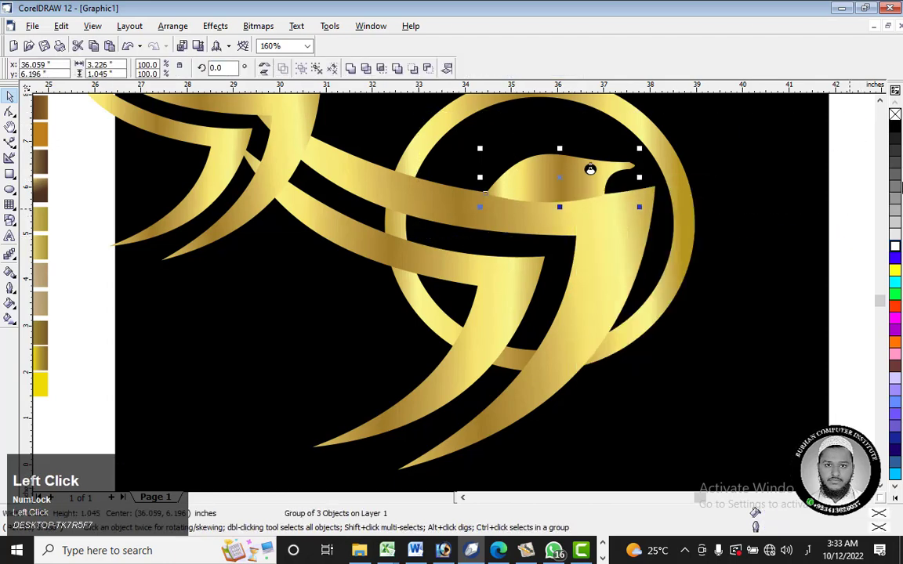
pyautogui.click(854, 184)
# Step: Try to trim the shape of the enlarged wings out of the gold ring
pyautogui.click(624, 286)
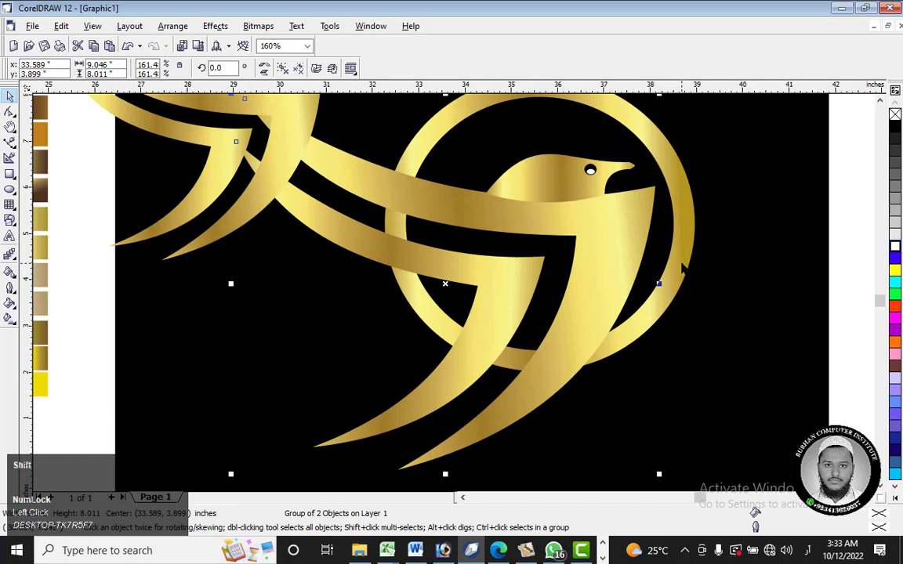
pyautogui.click(571, 186)
pyautogui.click(591, 247)
pyautogui.keyDown('shift'); pyautogui.click(687, 248); pyautogui.keyUp('shift')
pyautogui.click(597, 284)
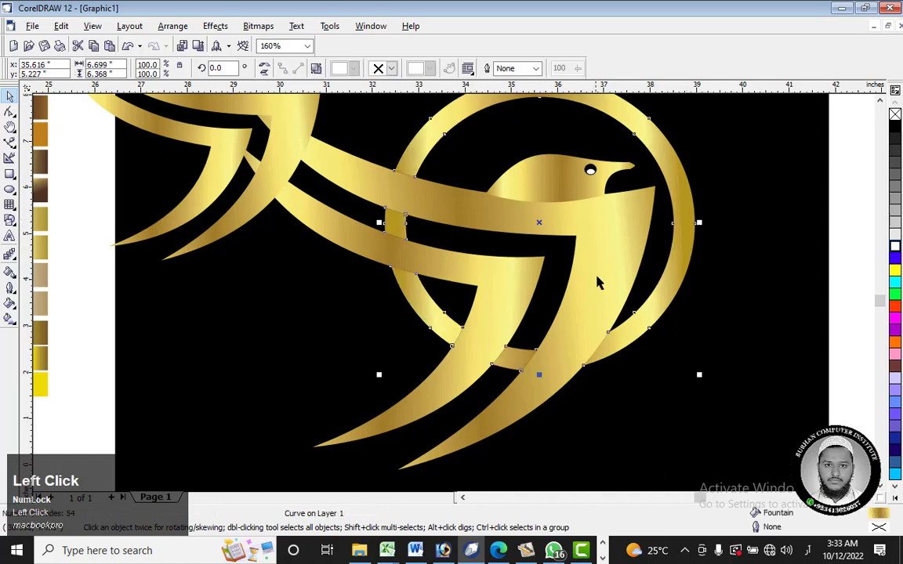
# Step: Delete the enlarged wings and move the original-size wing copies under the bird's head, over the gaps in the ring
pyautogui.rightClick(622, 236)
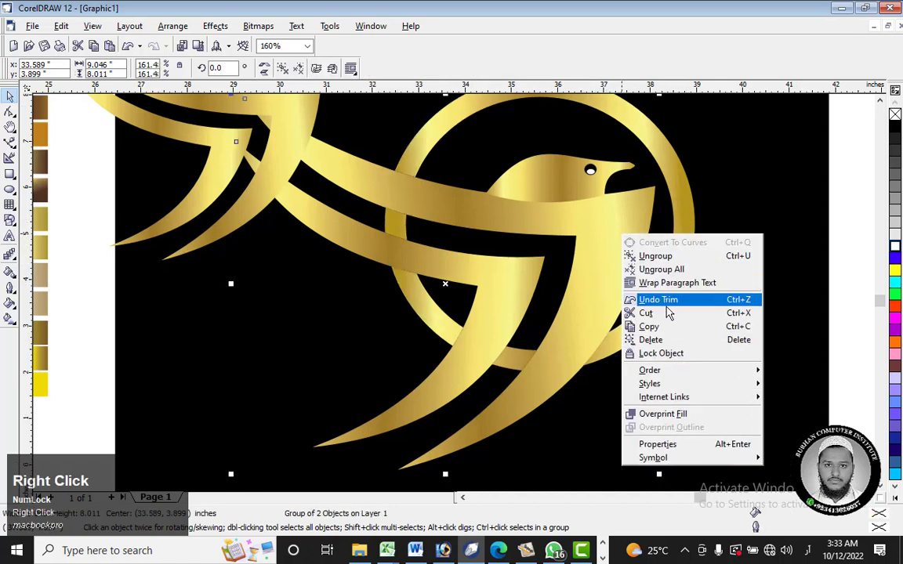
pyautogui.click(668, 343)
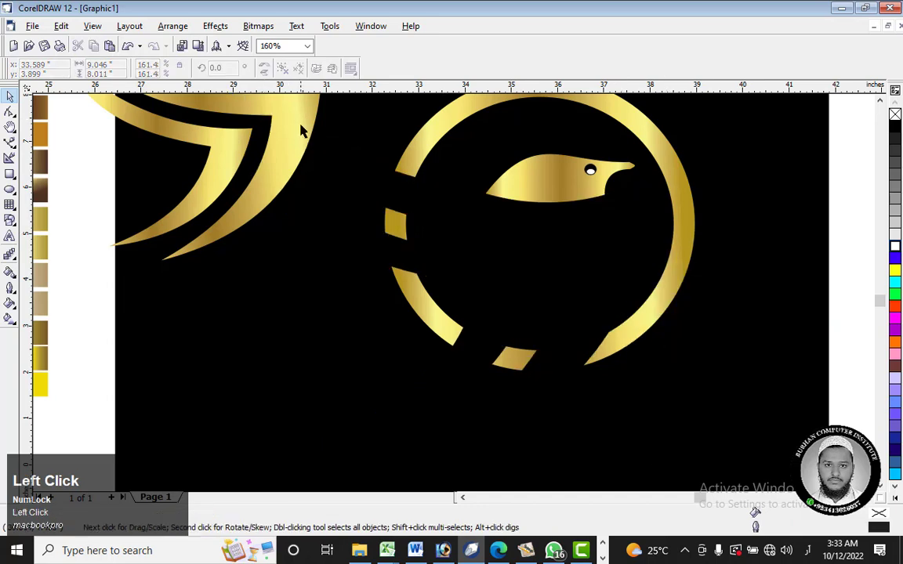
pyautogui.moveTo(300, 131); pyautogui.dragTo(538, 259)
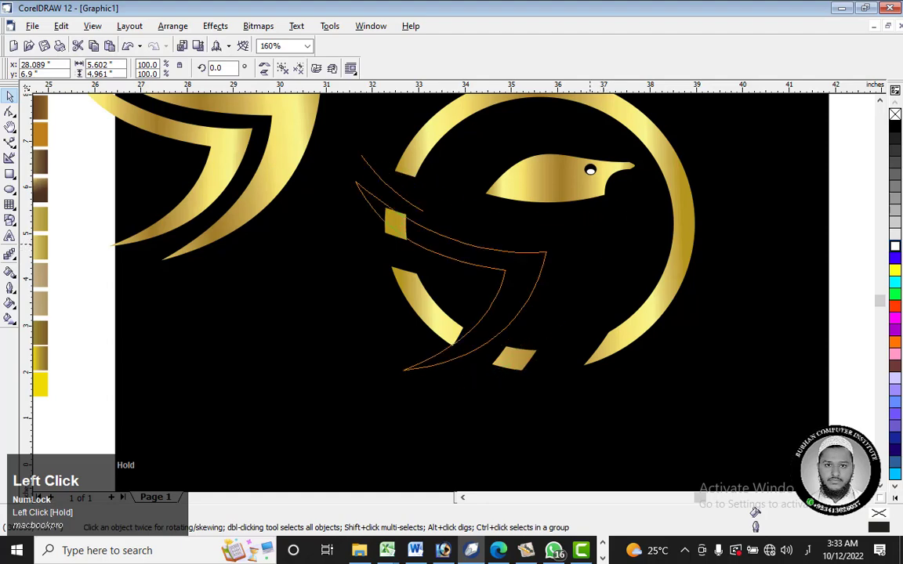
pyautogui.moveTo(590, 245)
pyautogui.mouseDown()
pyautogui.moveTo(584, 240)
pyautogui.moveTo(604, 252)
pyautogui.moveTo(582, 242)
pyautogui.mouseUp()
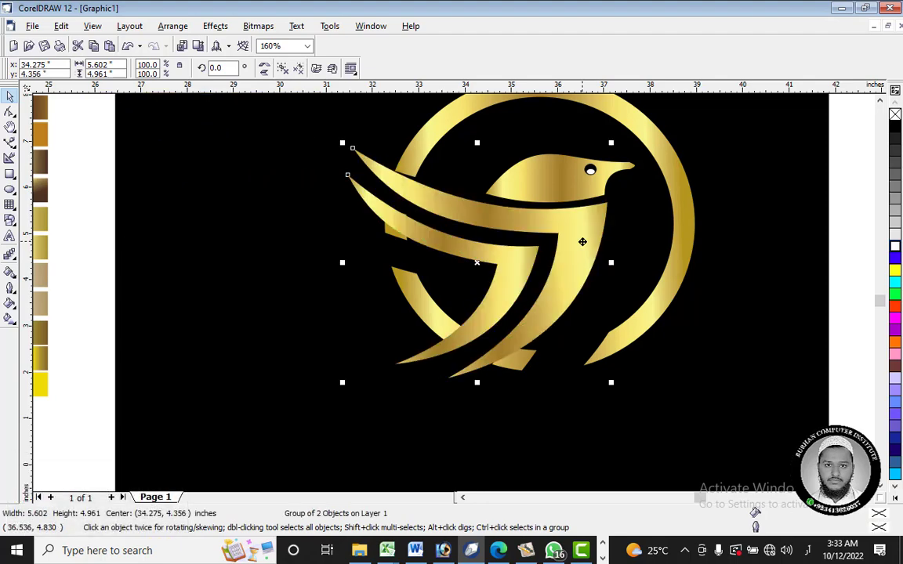
# Step: Undo the repositioning of the wing copies, the deletion of the enlarged wings and the trim of the ring
pyautogui.hotkey('ctrl', 'z')
pyautogui.hotkey('ctrl', 'z')
pyautogui.hotkey('ctrl', 'z')
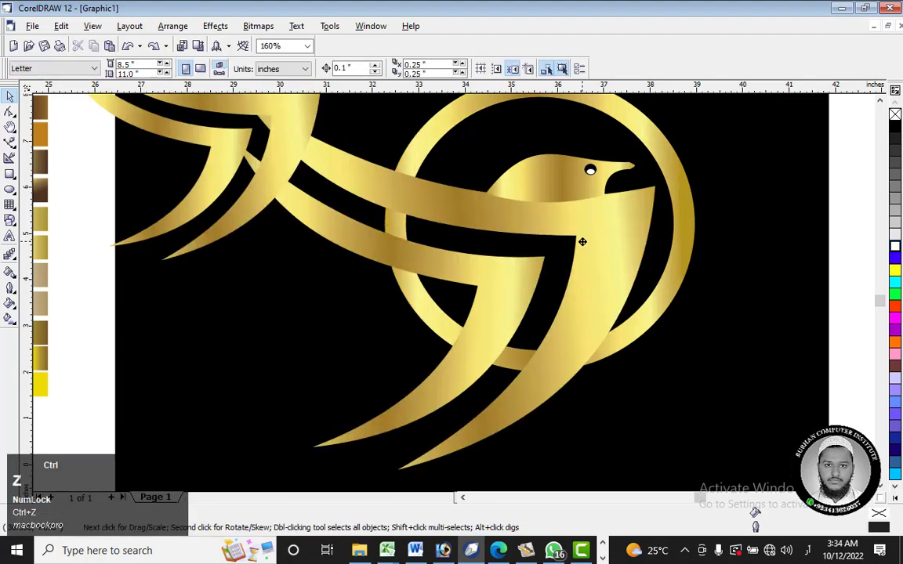
# Step: Undo the enlargement and duplication of the wings, leaving only the original bird and ring
pyautogui.hotkey('ctrl', 'z')
pyautogui.hotkey('ctrl', 'z')
pyautogui.hotkey('ctrl', 'z')
pyautogui.hotkey('ctrl', 'z')
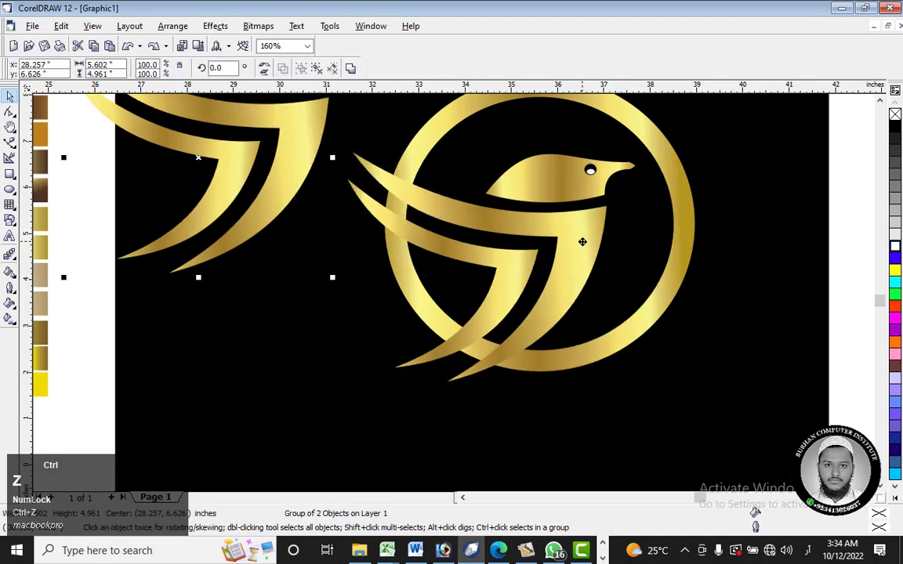
pyautogui.hotkey('ctrl', 'z')
pyautogui.hotkey('ctrl', 'z')
pyautogui.hotkey('ctrl', 'z')
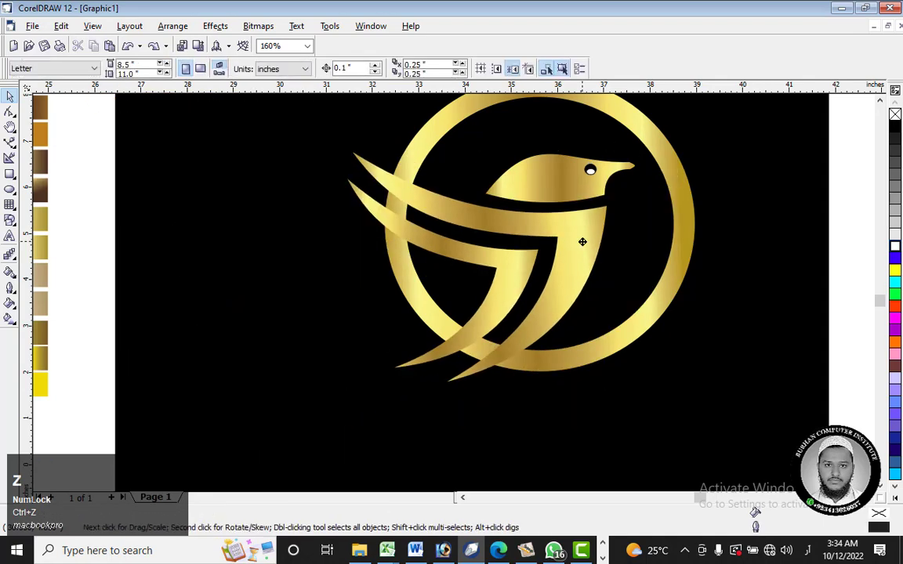
pyautogui.click(558, 258)
pyautogui.moveTo(558, 258); pyautogui.dragTo(487, 270)
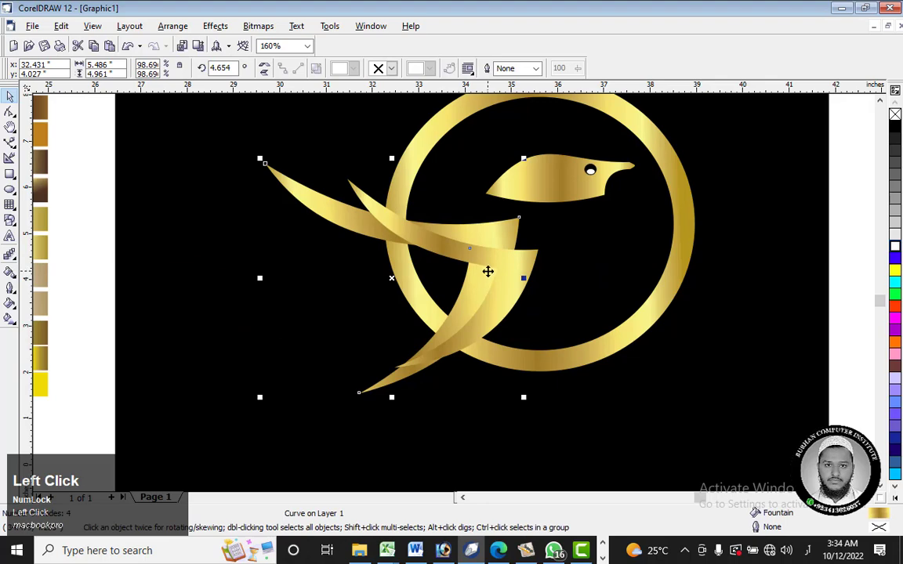
pyautogui.hotkey('ctrl', 'z')
# Step: Draw a yellow rectangle about 3.32 by 1.84 inches over the wing tips where they cross the ring, and rotate it to about 336°
pyautogui.scroll(-3, 548, 274)
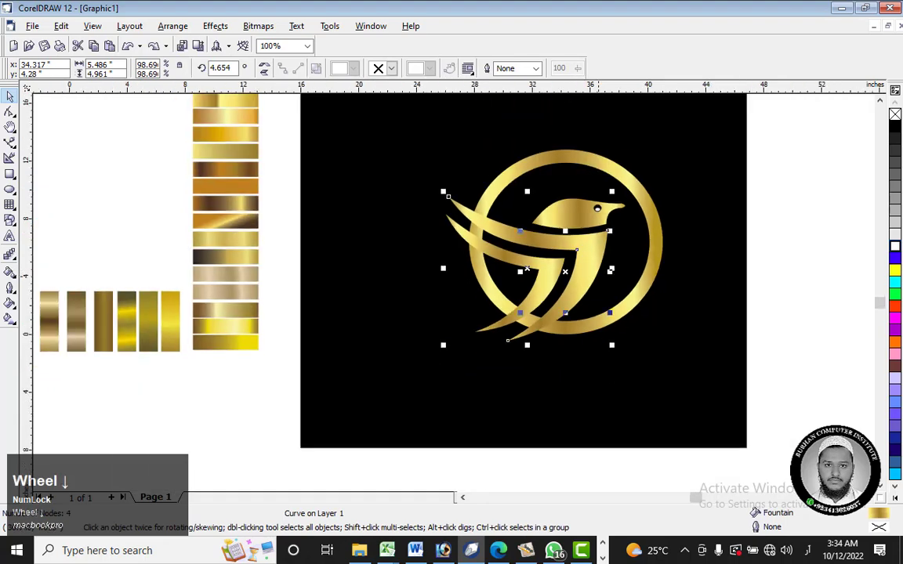
pyautogui.scroll(-1, 599, 251)
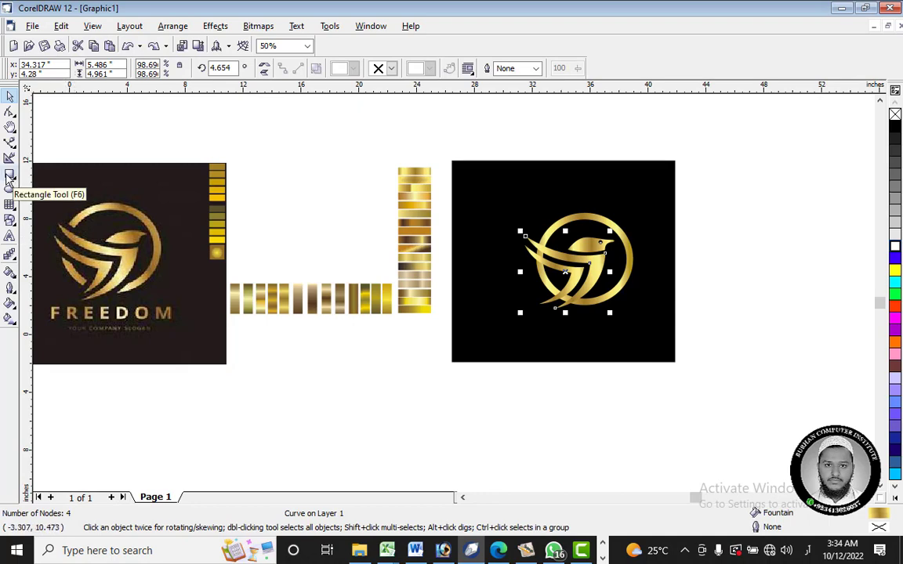
pyautogui.click(10, 177)
pyautogui.scroll(3, 531, 239)
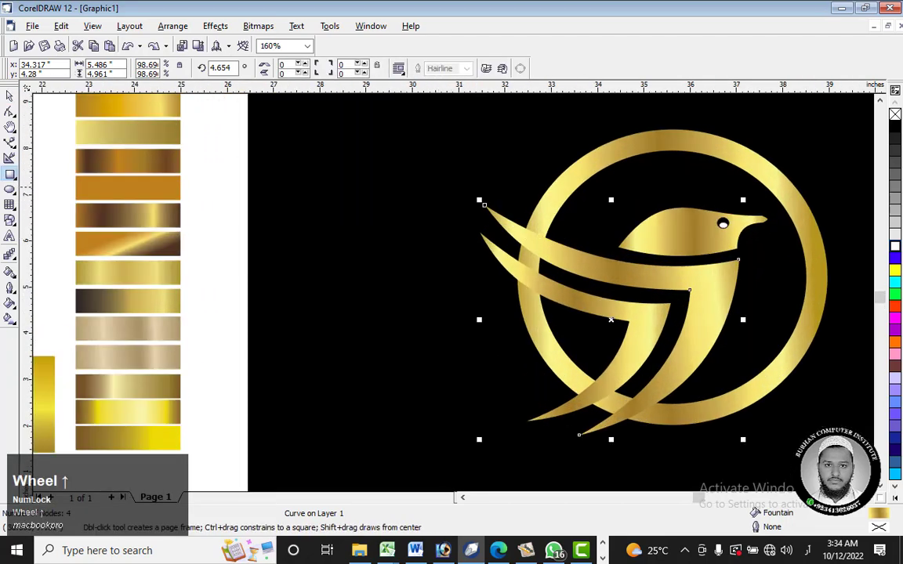
pyautogui.moveTo(441, 182); pyautogui.dragTo(597, 267)
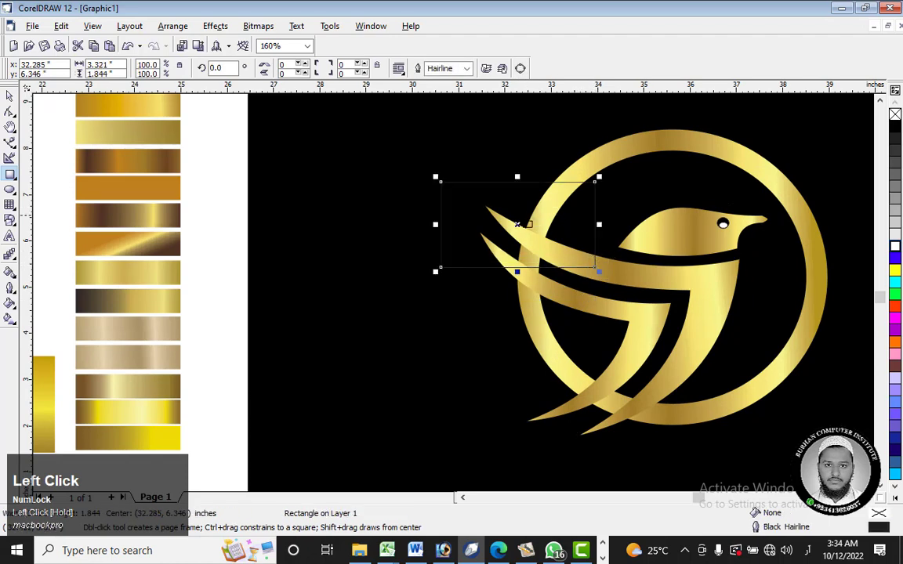
pyautogui.moveTo(517, 226); pyautogui.dragTo(513, 258)
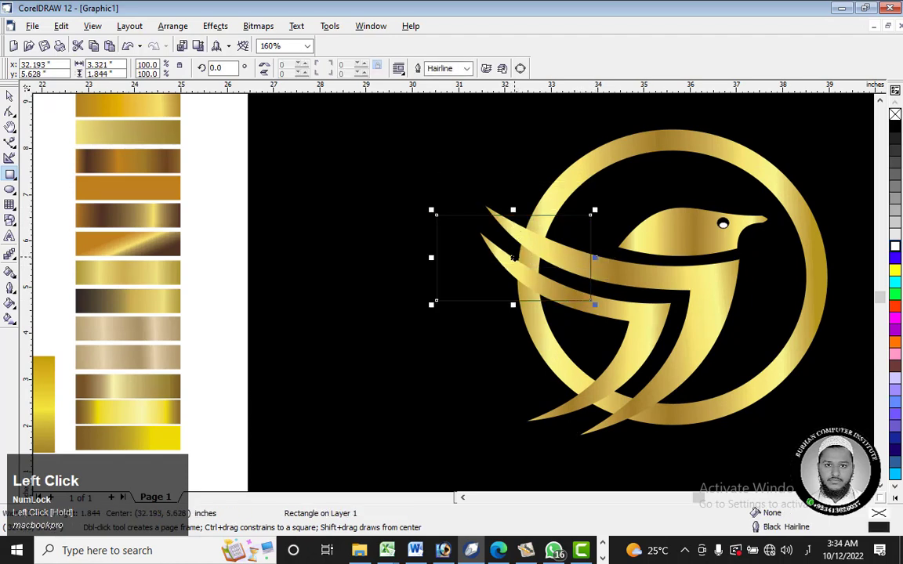
pyautogui.click(895, 271)
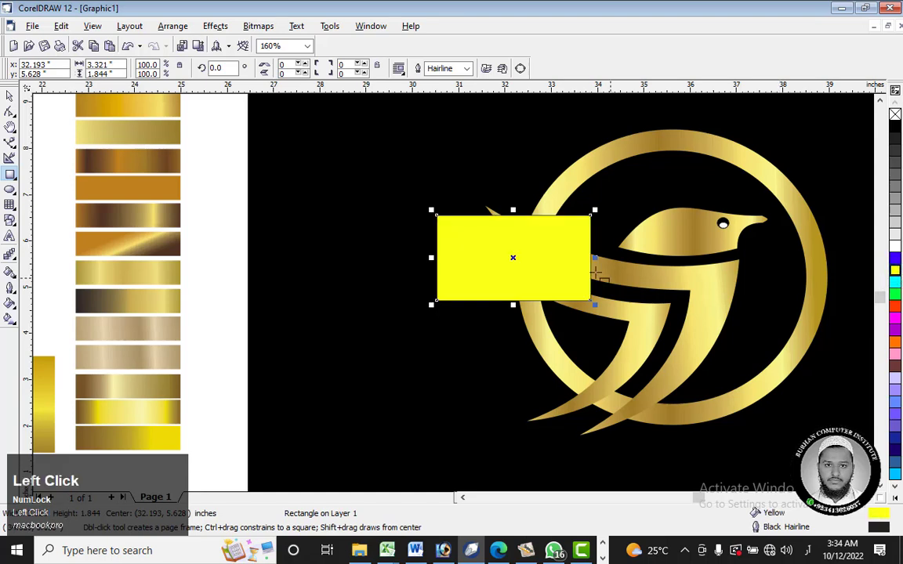
pyautogui.click(514, 258)
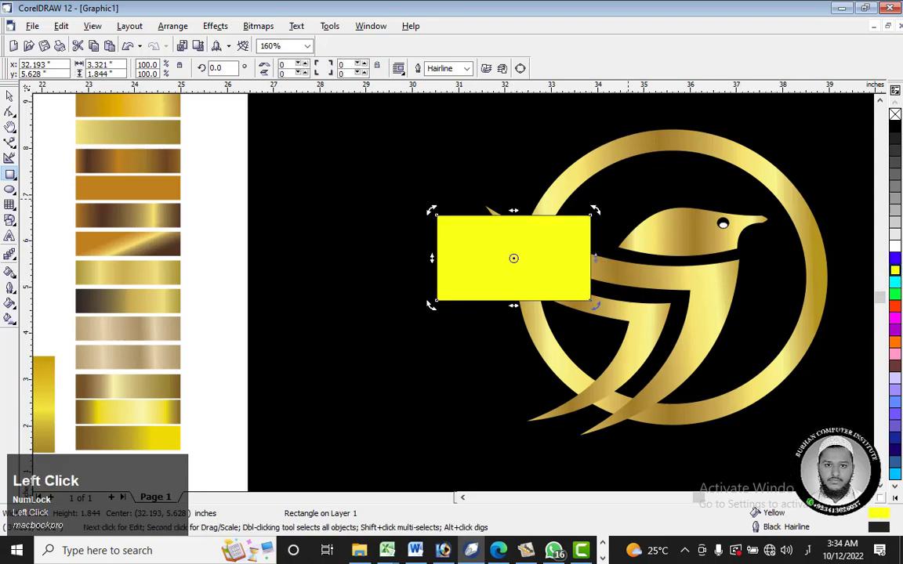
pyautogui.moveTo(594, 210); pyautogui.dragTo(619, 247)
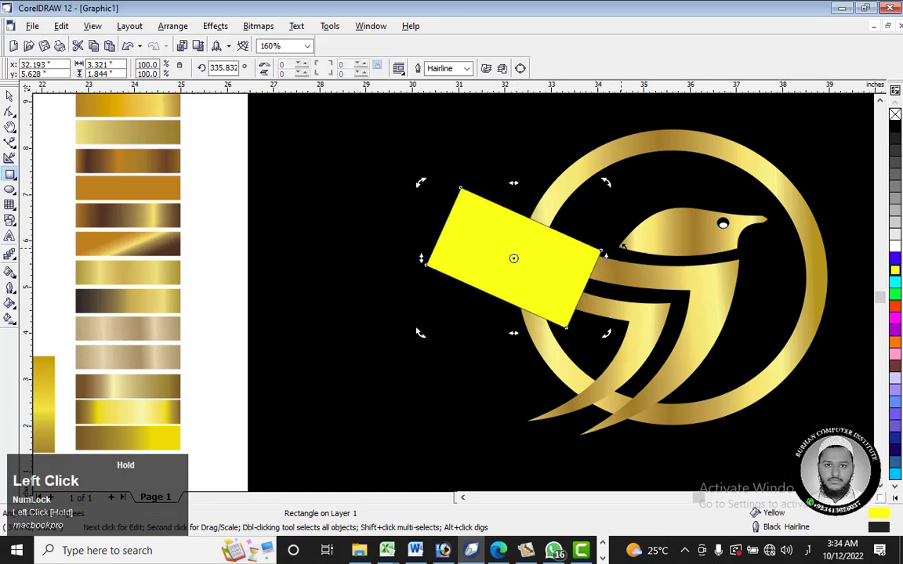
pyautogui.moveTo(539, 273); pyautogui.dragTo(546, 267)
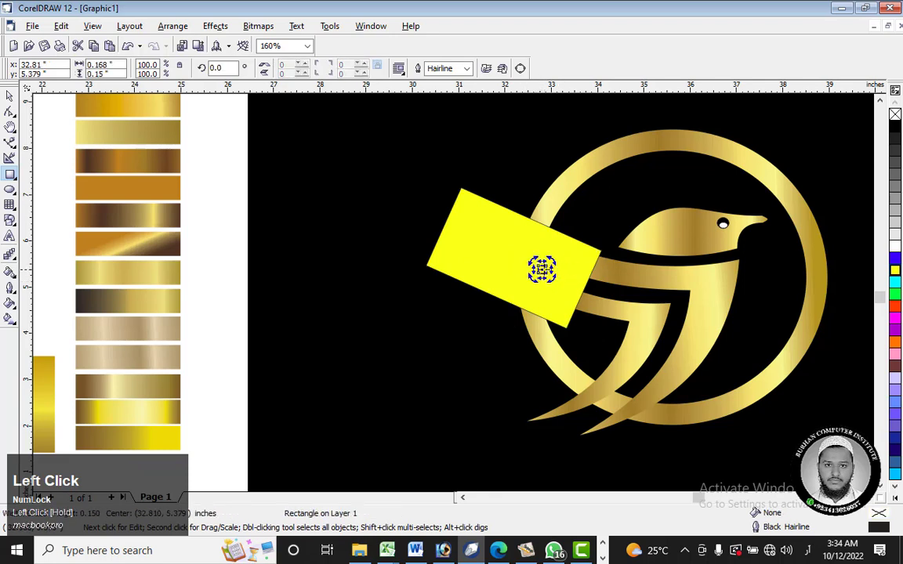
pyautogui.hotkey('ctrl', 'z')
pyautogui.rightClick(541, 269)
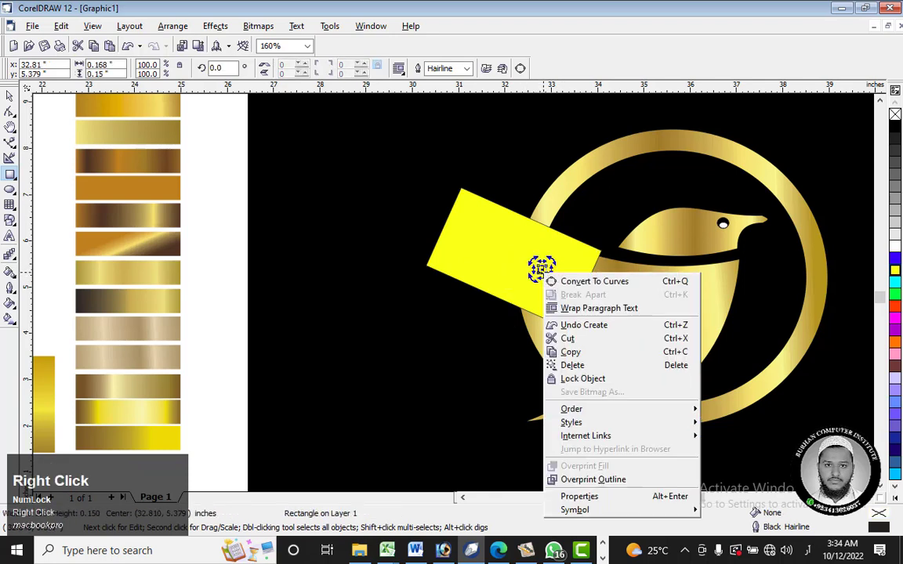
pyautogui.click(572, 365)
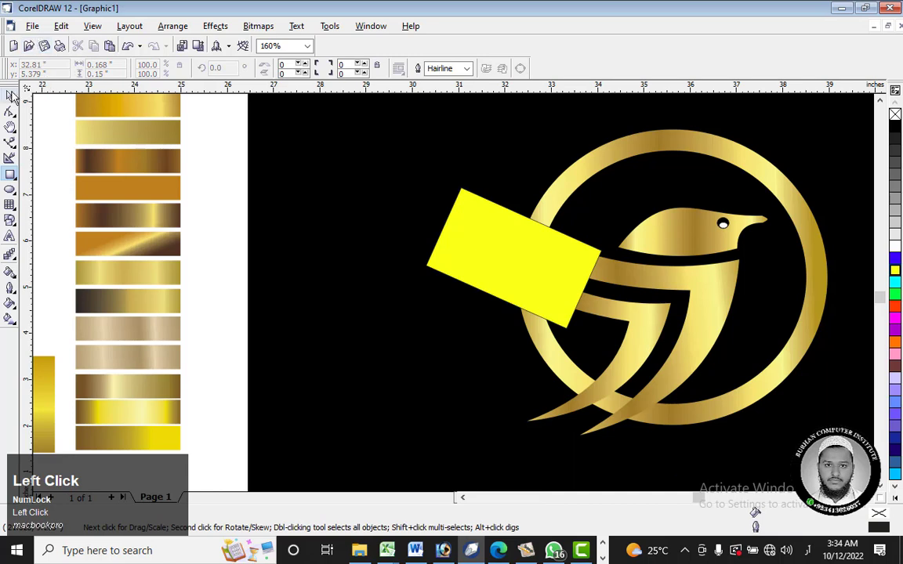
# Step: Nudge the yellow rectangle into place over the ring and order it behind the bird's wings
pyautogui.click(9, 95)
pyautogui.moveTo(496, 250); pyautogui.dragTo(520, 246)
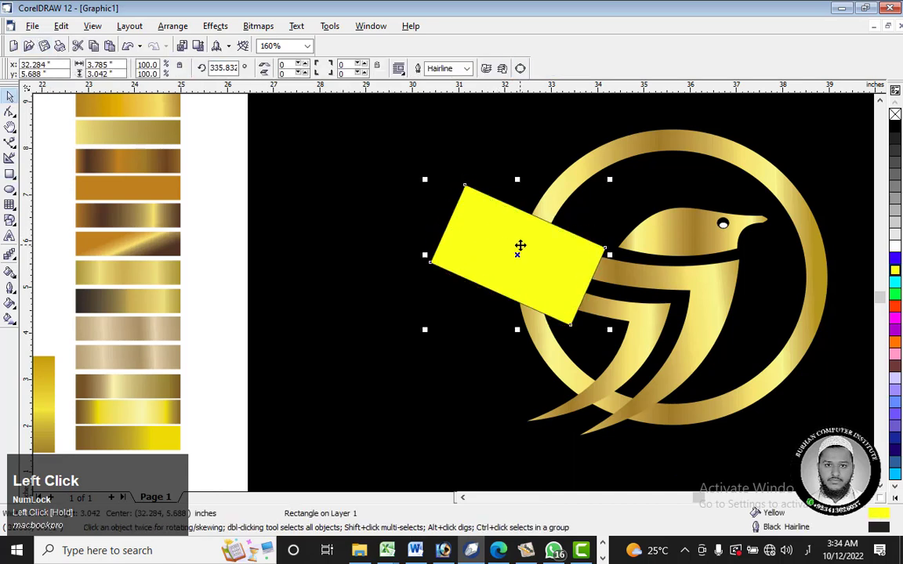
pyautogui.rightClick(568, 265)
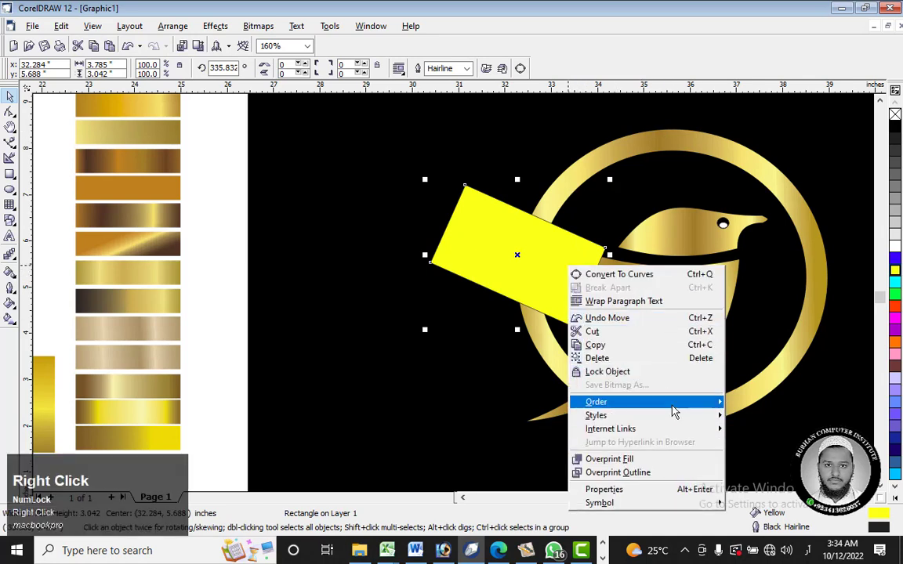
pyautogui.click(673, 408)
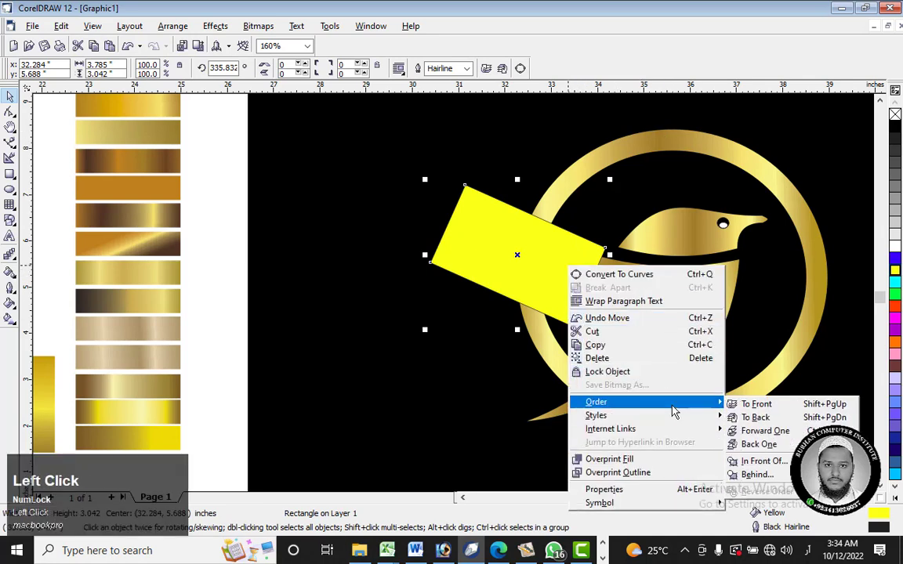
pyautogui.click(754, 475)
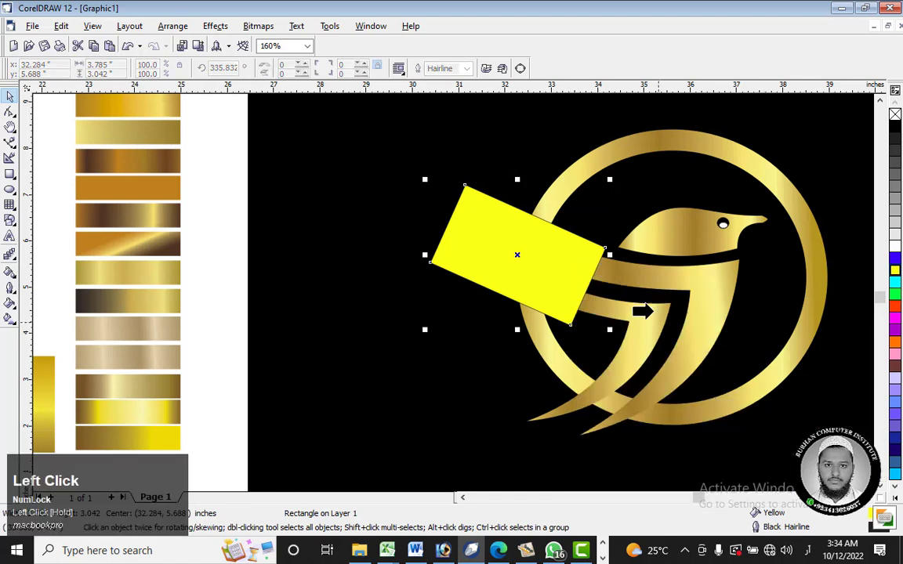
pyautogui.click(644, 280)
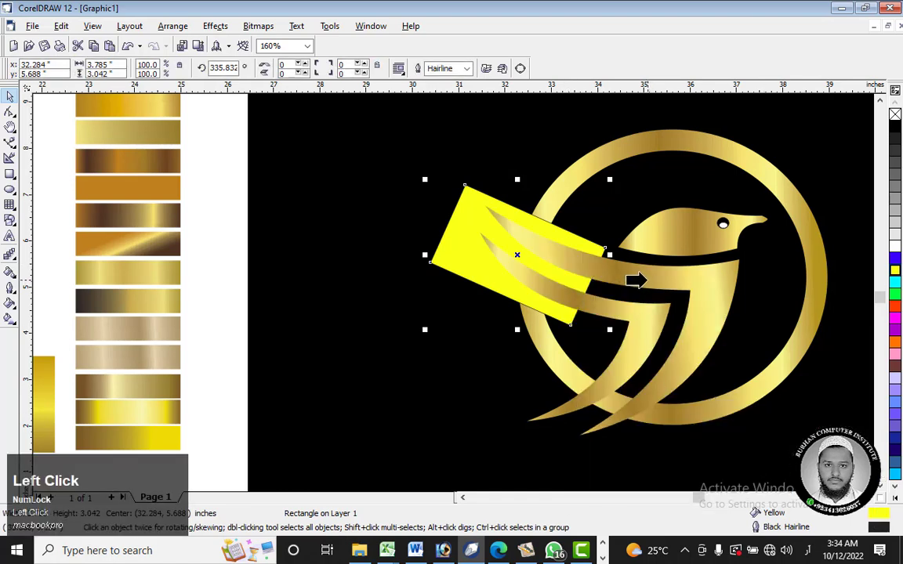
pyautogui.click(198, 145)
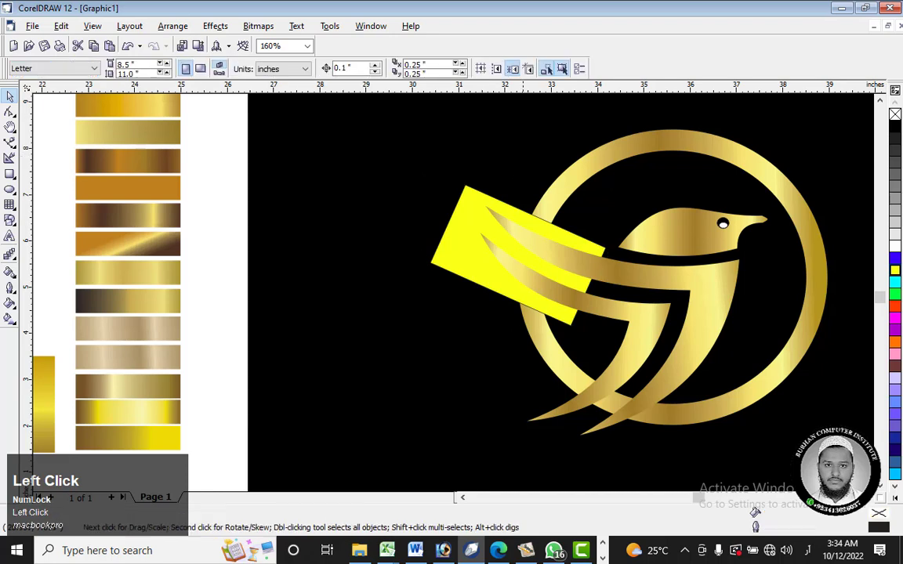
# Step: Trim the gold ring with the yellow rectangle and move the rectangle away from the logo
pyautogui.click(469, 244)
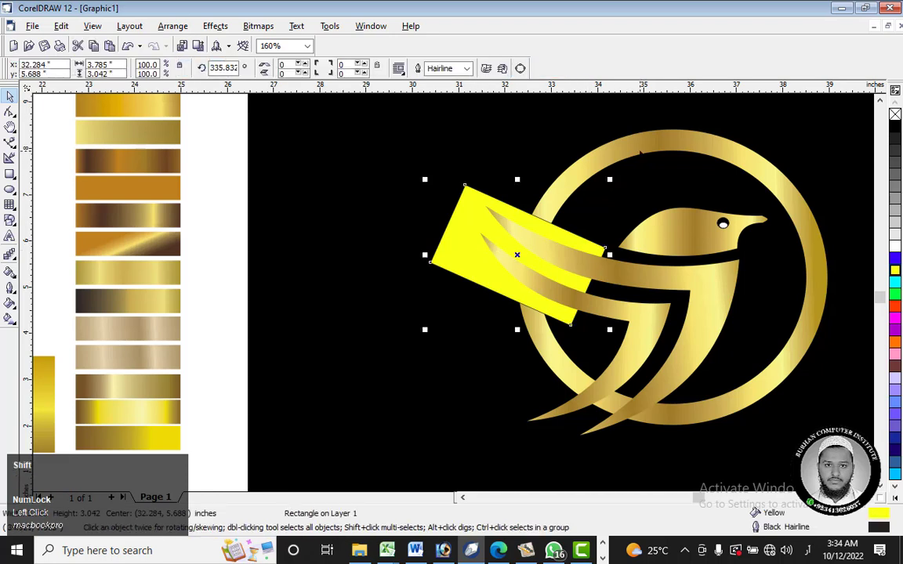
pyautogui.keyDown('shift'); pyautogui.click(577, 138); pyautogui.keyUp('shift')
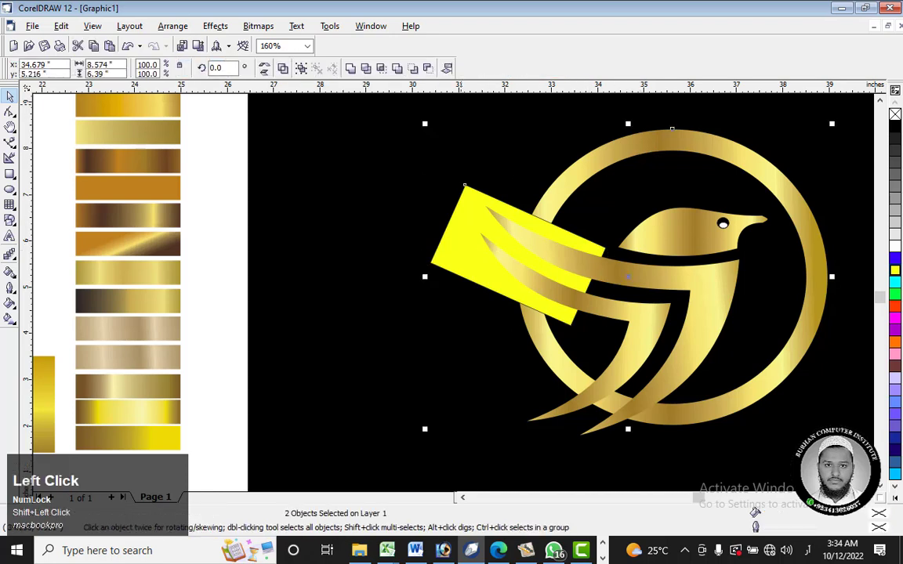
pyautogui.click(371, 76)
pyautogui.click(470, 215)
pyautogui.moveTo(477, 218); pyautogui.dragTo(328, 233)
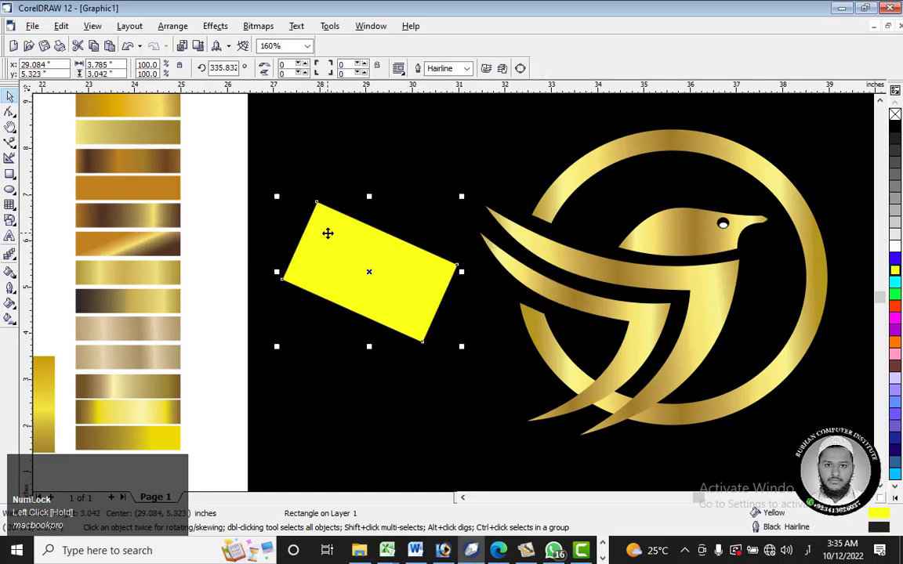
# Step: Rotate the yellow rectangle to about 42° and place it where the lower feather tips cross the ring
pyautogui.click(341, 226)
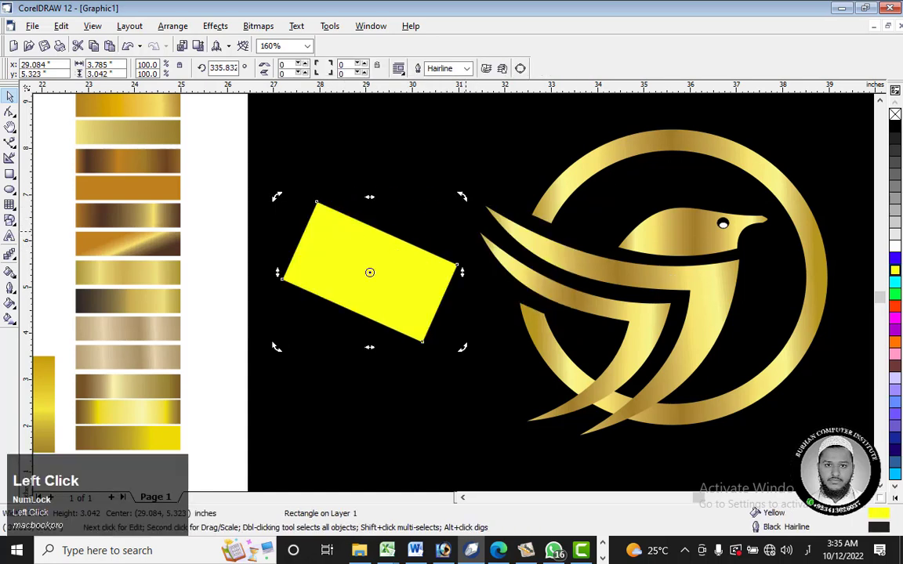
pyautogui.moveTo(463, 197); pyautogui.dragTo(322, 163)
pyautogui.moveTo(411, 236); pyautogui.dragTo(632, 378)
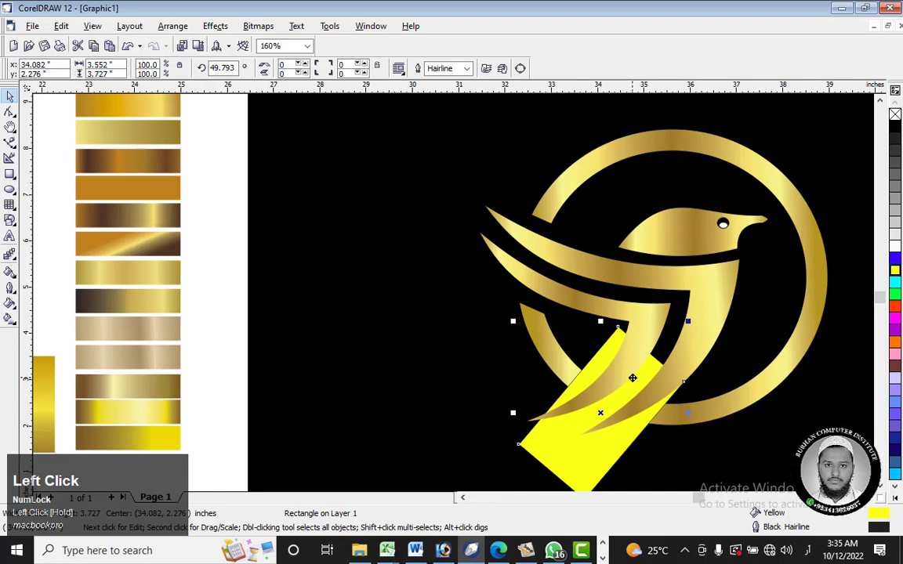
pyautogui.click(619, 329)
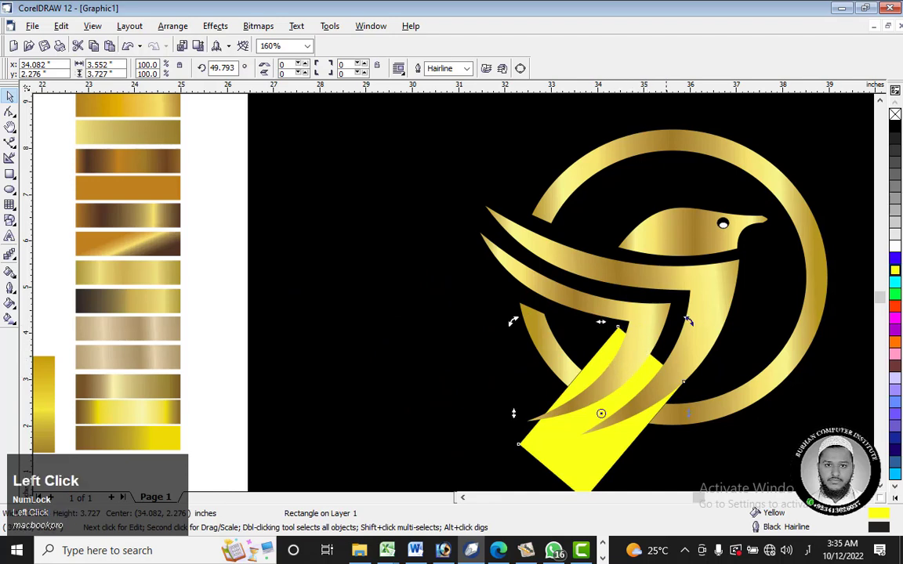
pyautogui.moveTo(693, 325); pyautogui.dragTo(762, 329)
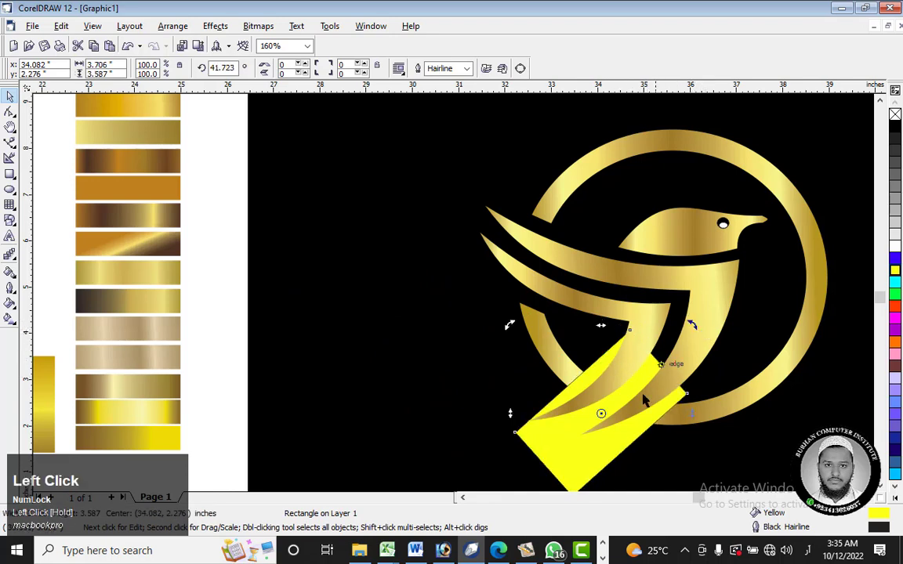
# Step: Trim the lower part of the ring with the yellow rectangle and delete the rectangle
pyautogui.keyDown('shift'); pyautogui.click(778, 381); pyautogui.keyUp('shift')
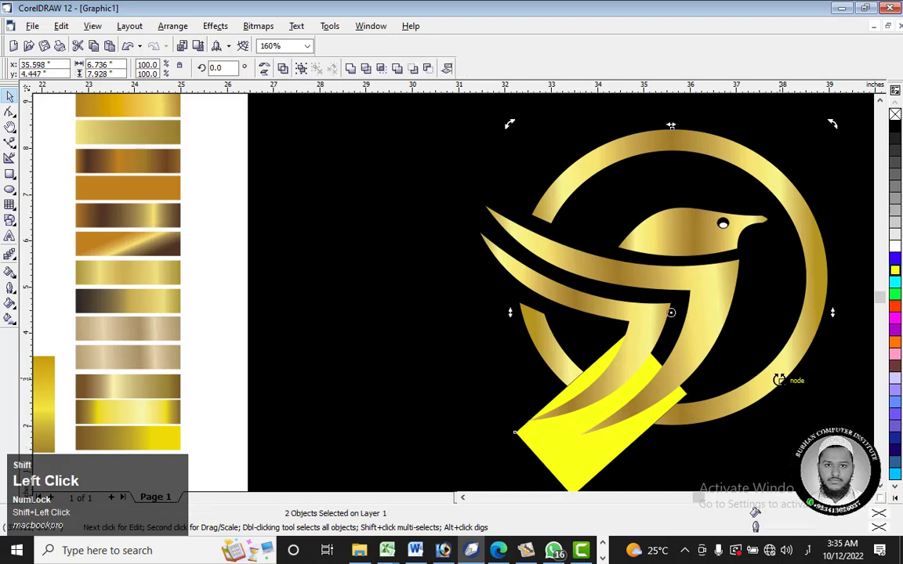
pyautogui.click(369, 72)
pyautogui.moveTo(598, 452); pyautogui.dragTo(363, 402)
pyautogui.rightClick(370, 386)
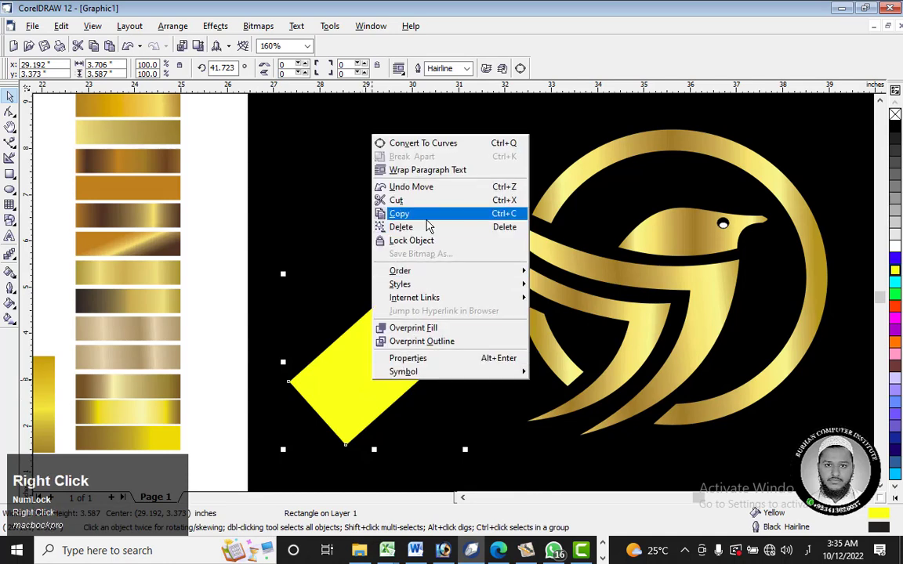
pyautogui.click(426, 227)
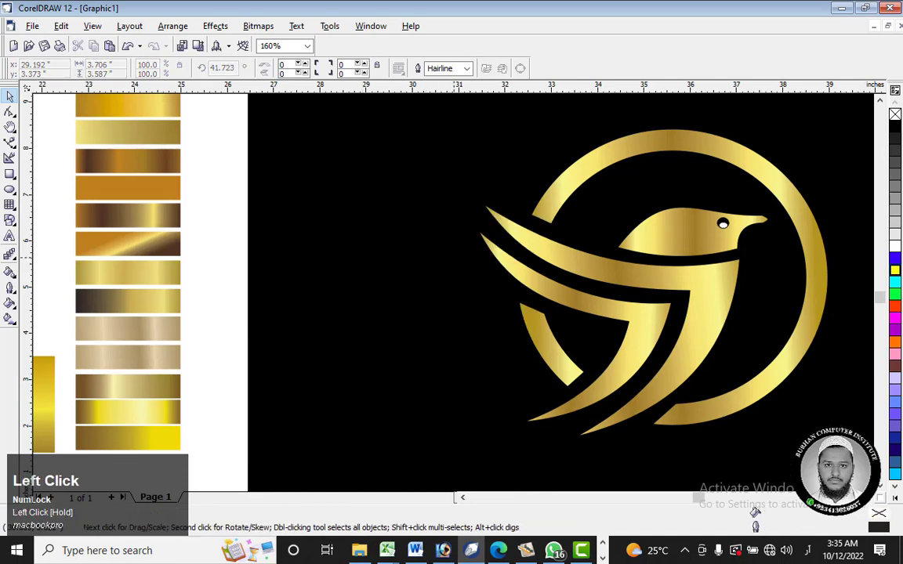
pyautogui.scroll(-3, 754, 513)
pyautogui.scroll(-2, 754, 511)
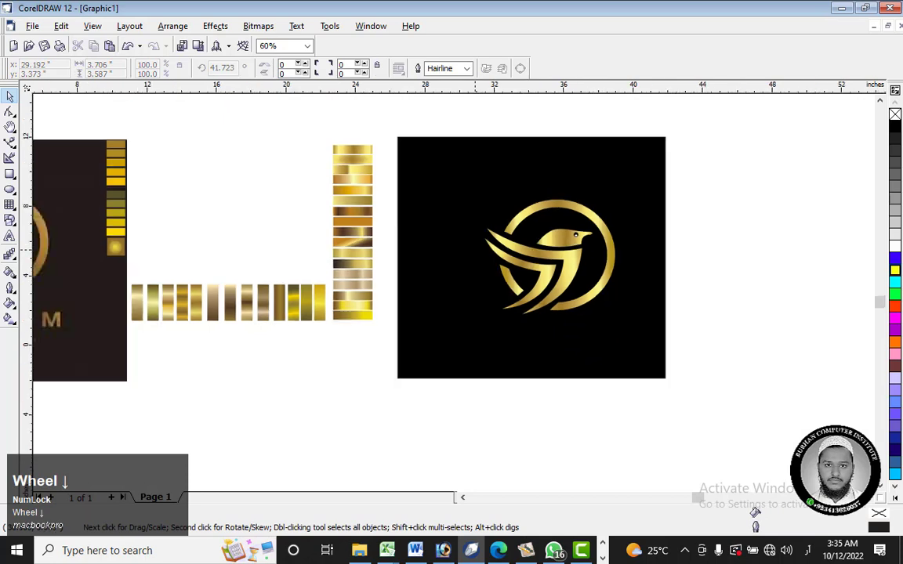
pyautogui.scroll(-1, 755, 513)
pyautogui.scroll(-1, 755, 513)
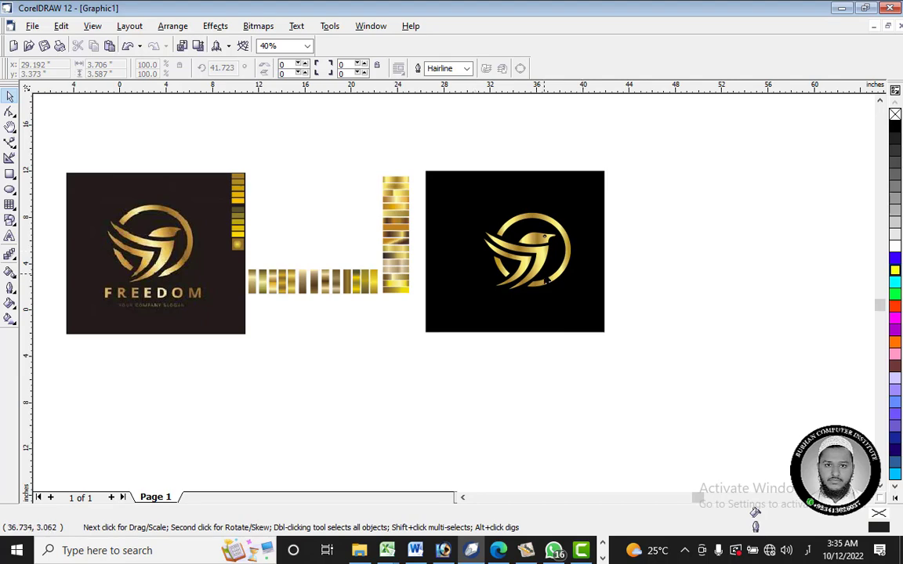
pyautogui.scroll(8, 546, 280)
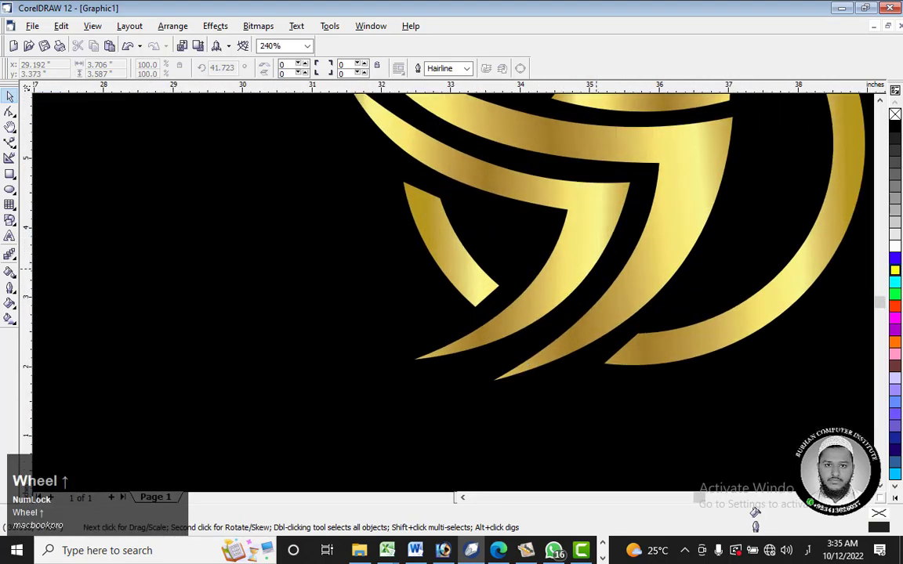
pyautogui.click(577, 266)
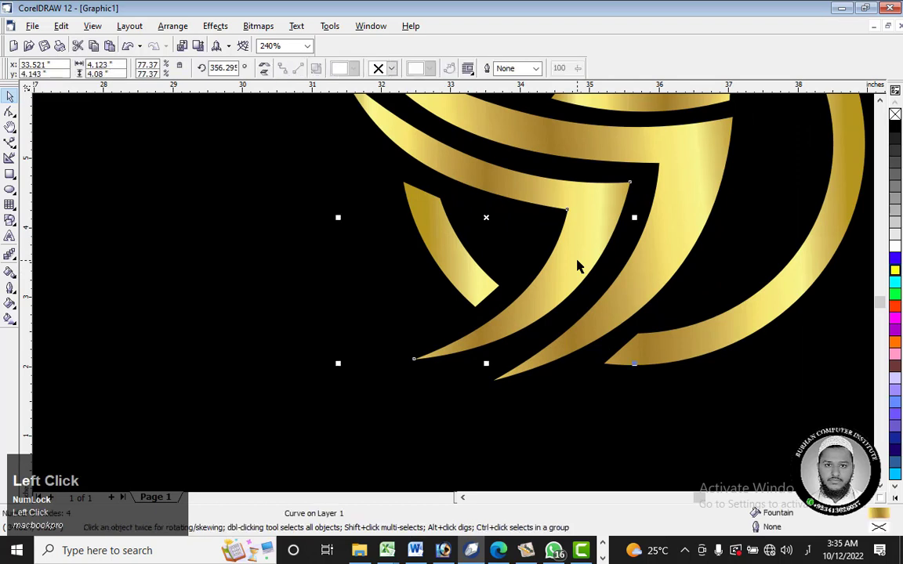
pyautogui.click(10, 142)
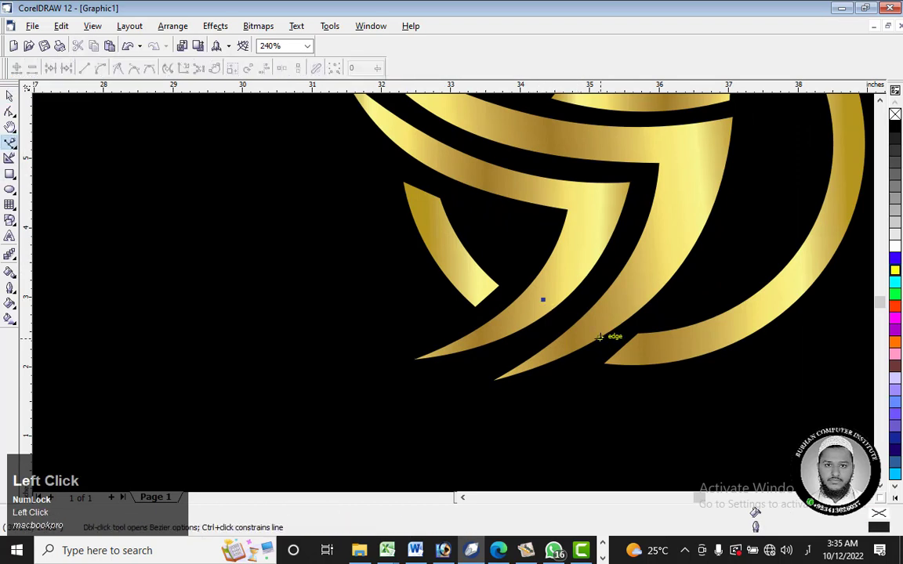
pyautogui.hotkey('ctrl', 'z')
pyautogui.click(8, 96)
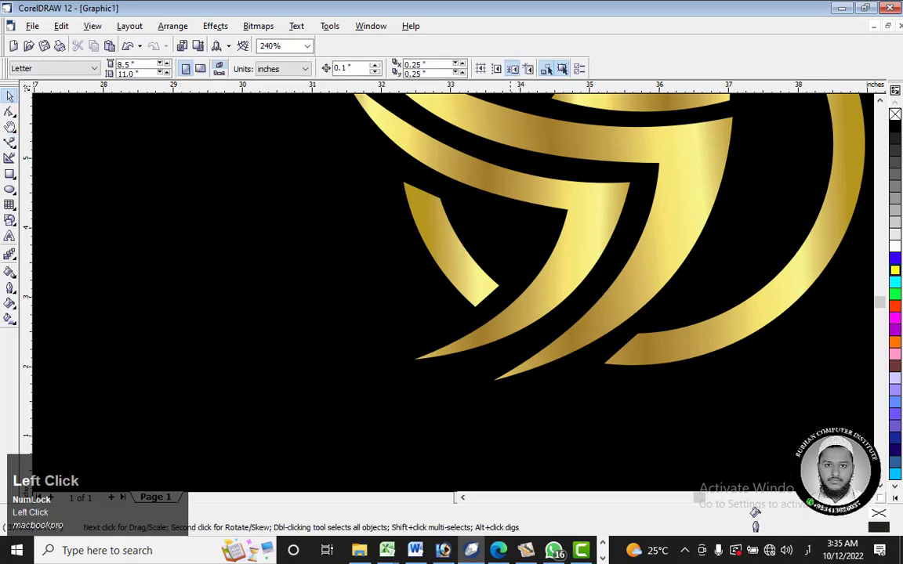
pyautogui.click(586, 235)
pyautogui.moveTo(587, 229); pyautogui.dragTo(576, 242)
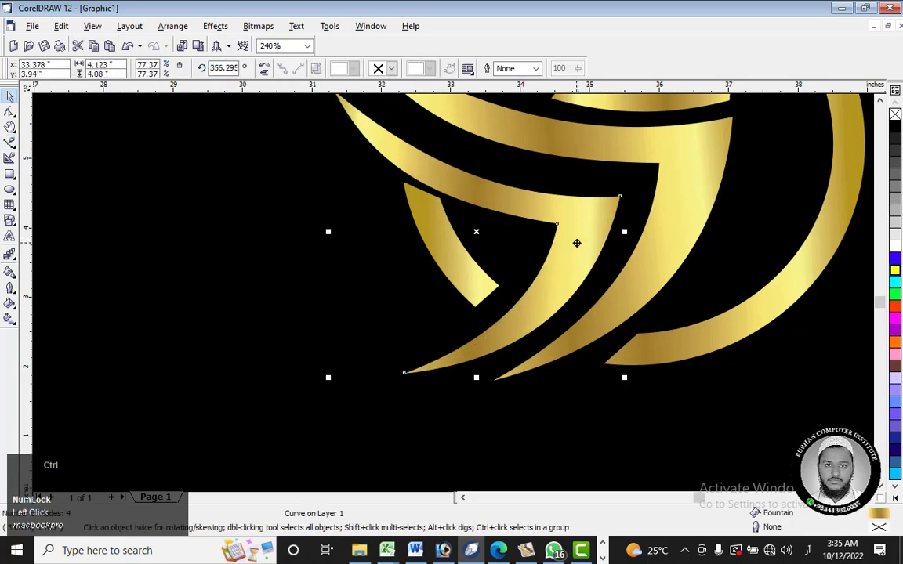
pyautogui.hotkey('ctrl', 'z')
# Step: Shorten the lower wing's feather by moving its tip node to about (33.77, 2.82) inches, and reshape both edges of the feather
pyautogui.click(9, 113)
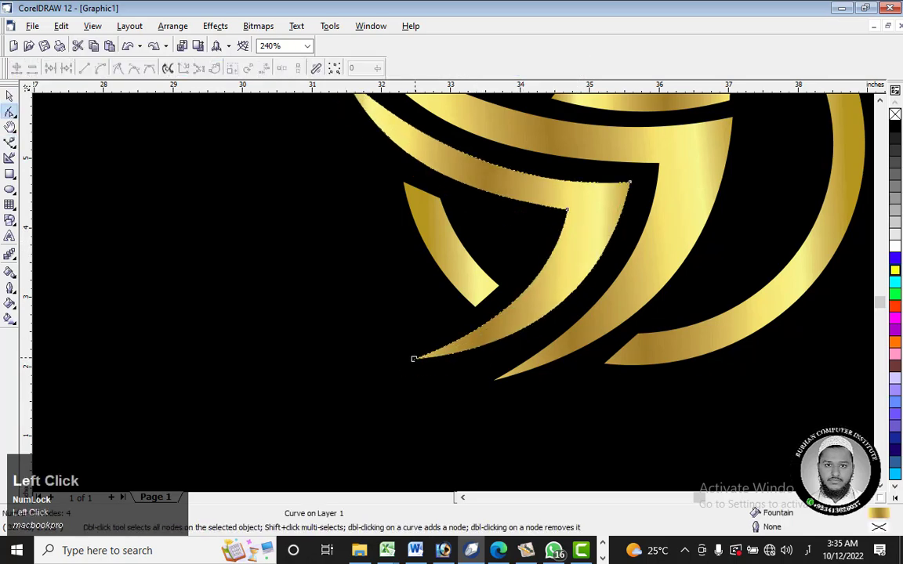
pyautogui.click(413, 359)
pyautogui.moveTo(413, 359); pyautogui.dragTo(503, 309)
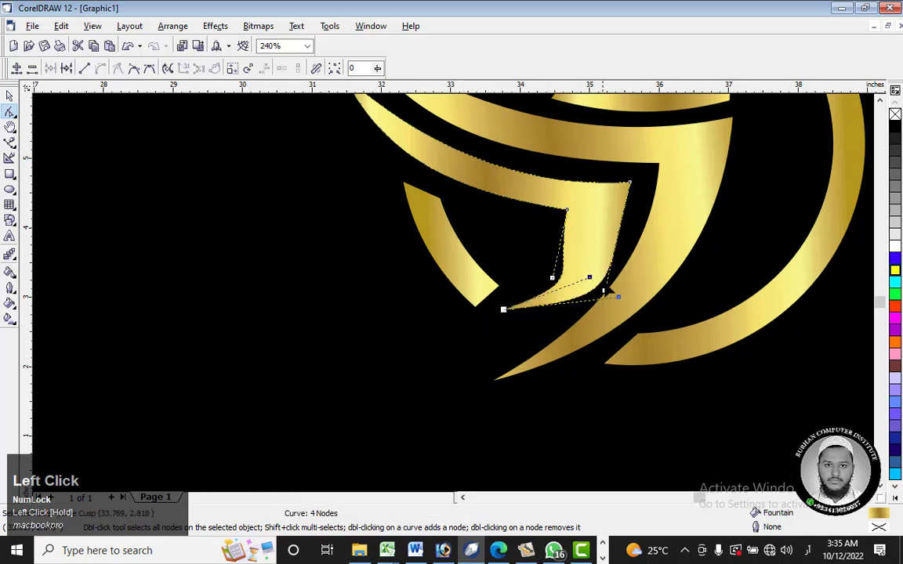
pyautogui.moveTo(589, 278); pyautogui.dragTo(565, 259)
pyautogui.click(553, 278)
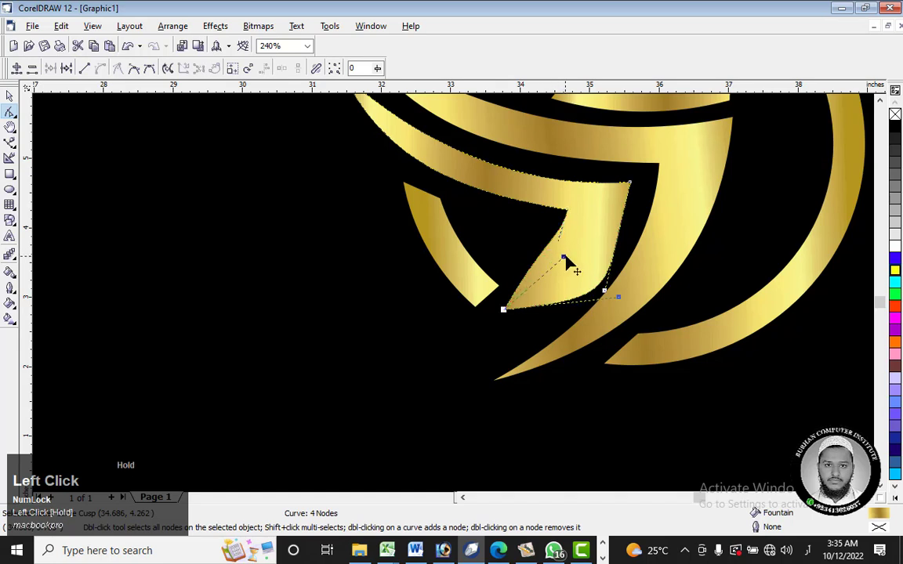
pyautogui.moveTo(619, 298); pyautogui.dragTo(598, 236)
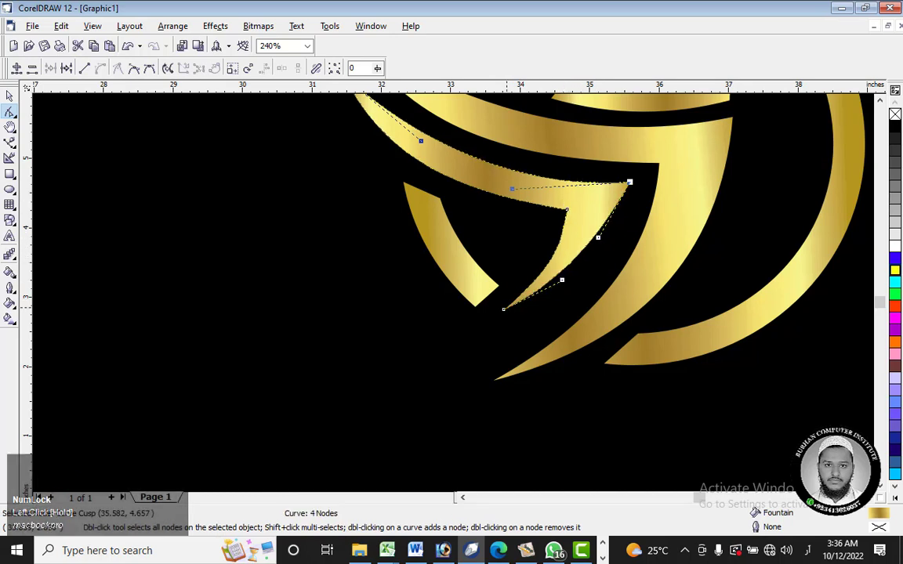
pyautogui.click(503, 309)
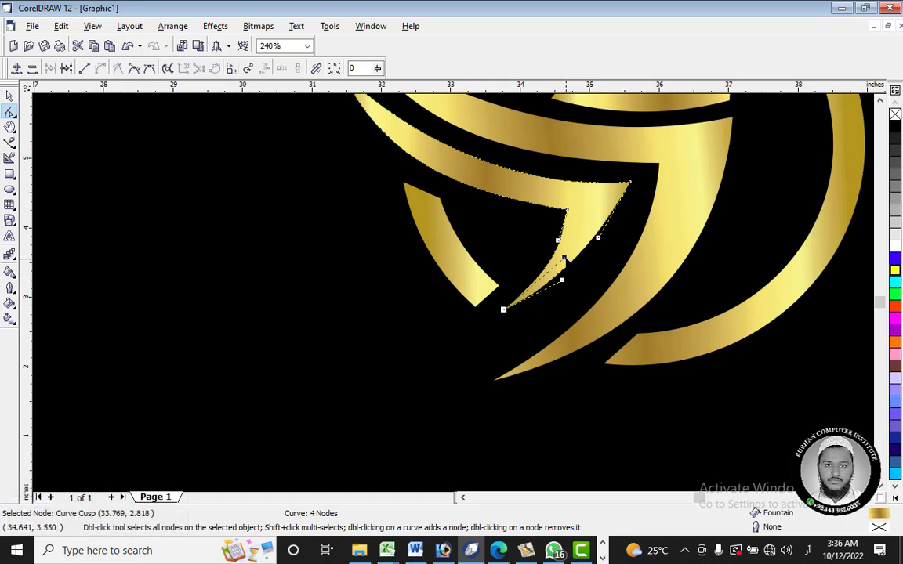
pyautogui.click(564, 259)
# Step: Smooth the inner edge of the shortened feather tip and bow its outer edge outward by adjusting the curve handles
pyautogui.scroll(4, 548, 266)
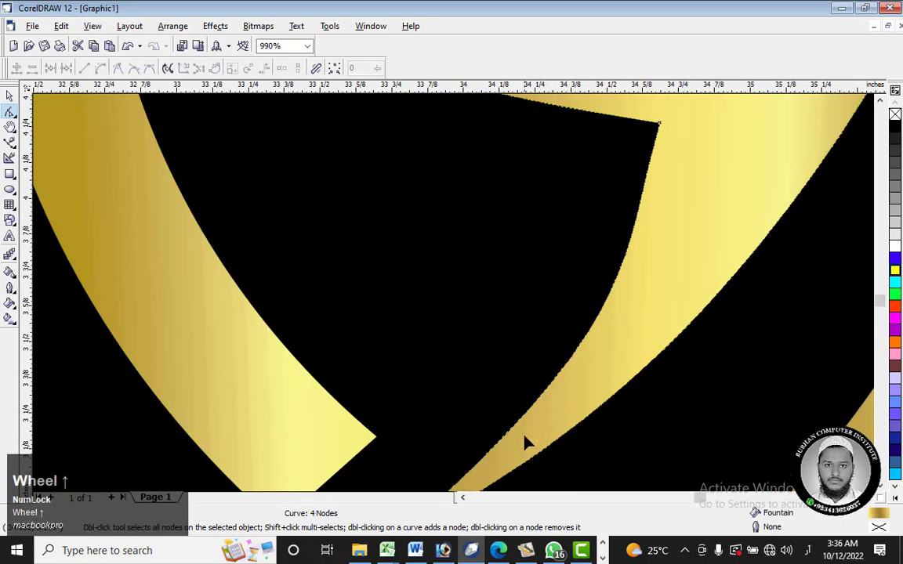
pyautogui.scroll(-2, 535, 405)
pyautogui.click(880, 486)
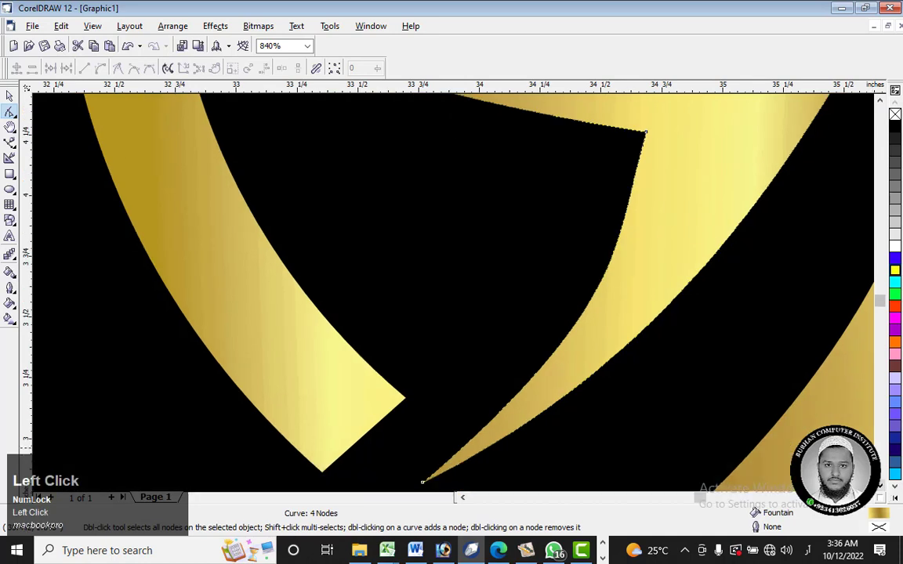
pyautogui.click(422, 483)
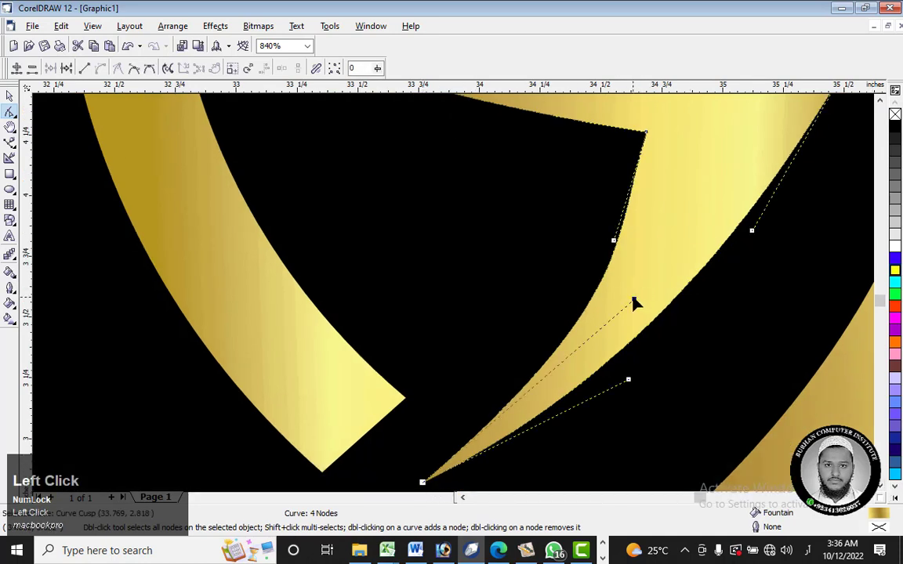
pyautogui.moveTo(633, 302); pyautogui.dragTo(595, 303)
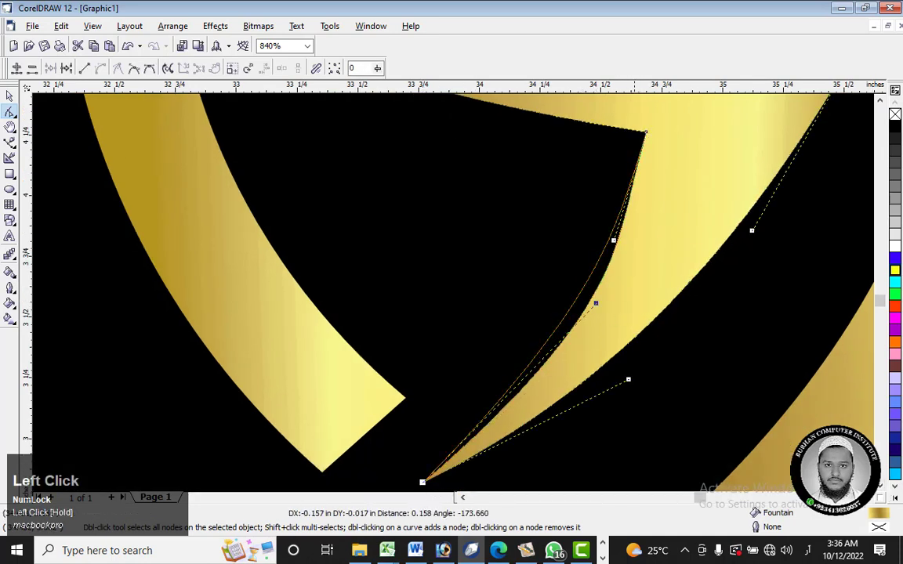
pyautogui.moveTo(631, 379); pyautogui.dragTo(652, 399)
pyautogui.click(422, 482)
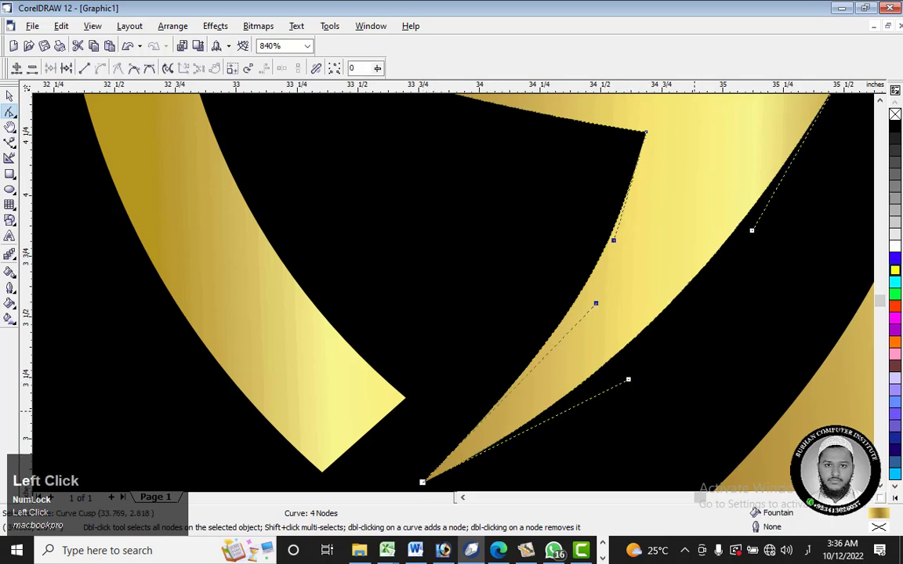
pyautogui.moveTo(627, 380); pyautogui.dragTo(653, 405)
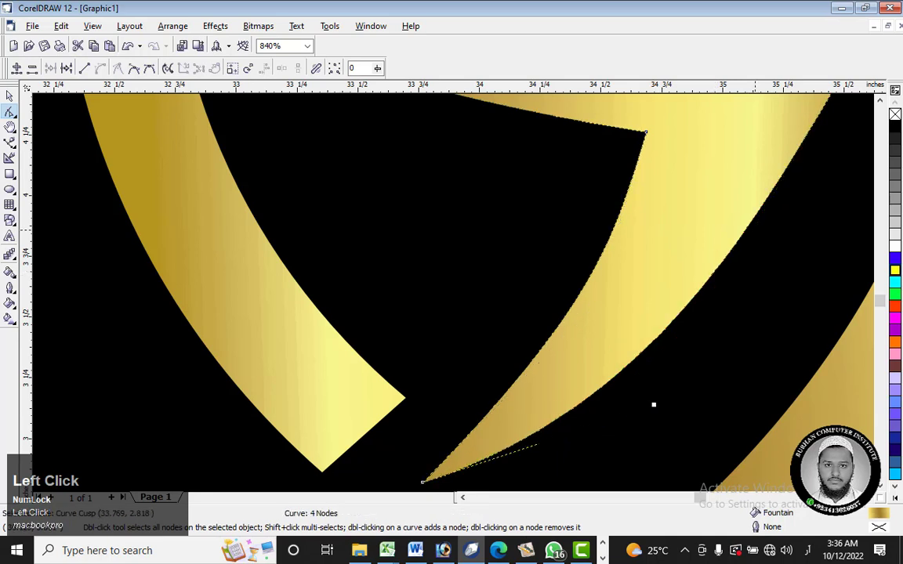
pyautogui.moveTo(751, 230); pyautogui.dragTo(775, 236)
# Step: Flatten the inner edge of the lower wing's feather by shifting both of that edge's curve handles toward the gap
pyautogui.click(440, 467)
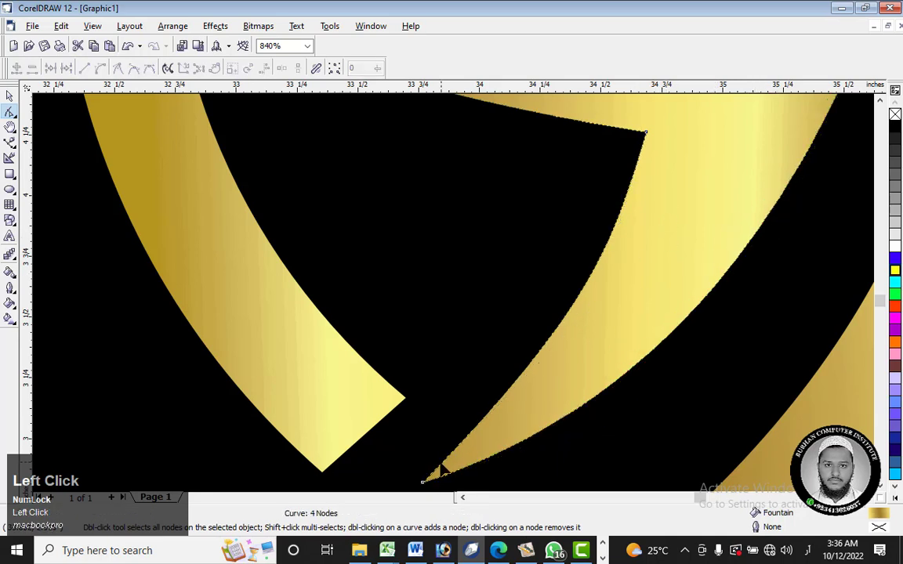
pyautogui.click(422, 482)
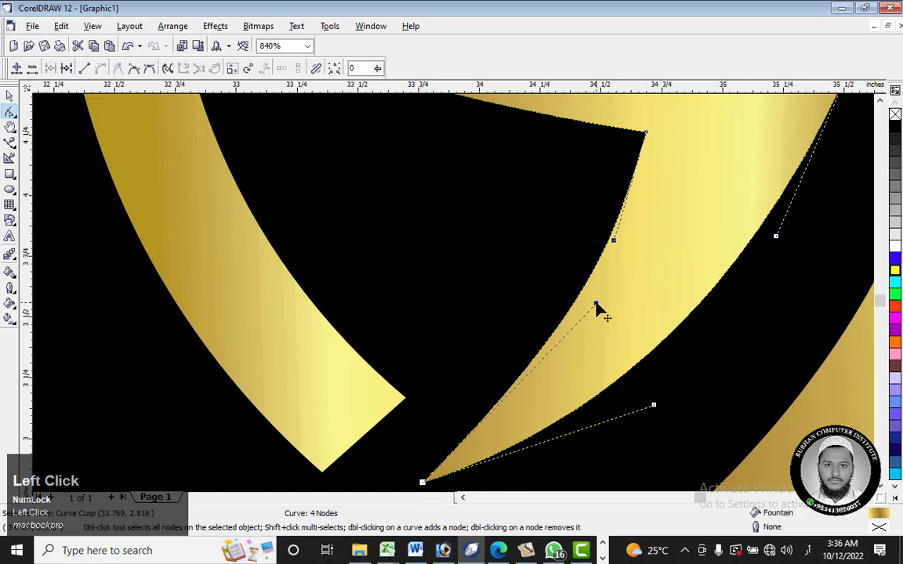
pyautogui.moveTo(595, 305); pyautogui.dragTo(576, 301)
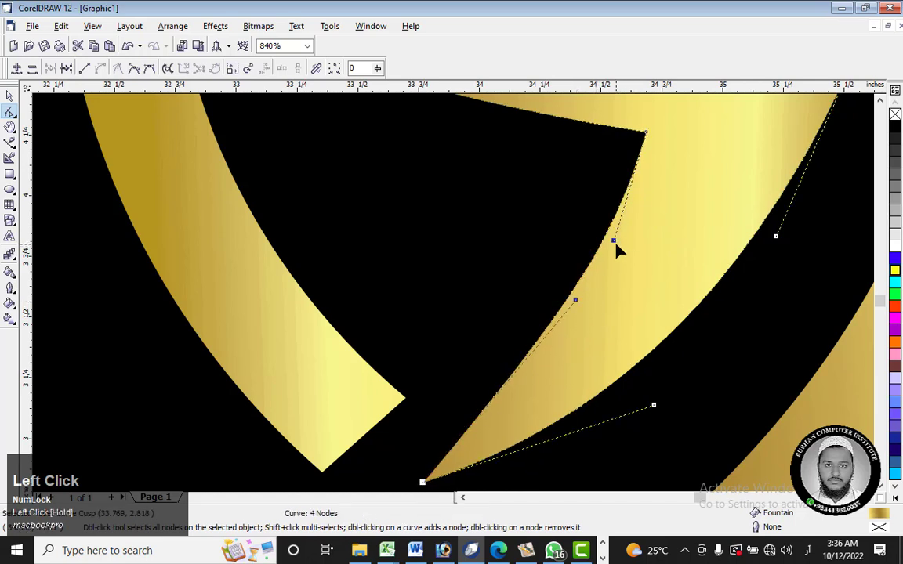
pyautogui.moveTo(613, 241); pyautogui.dragTo(601, 242)
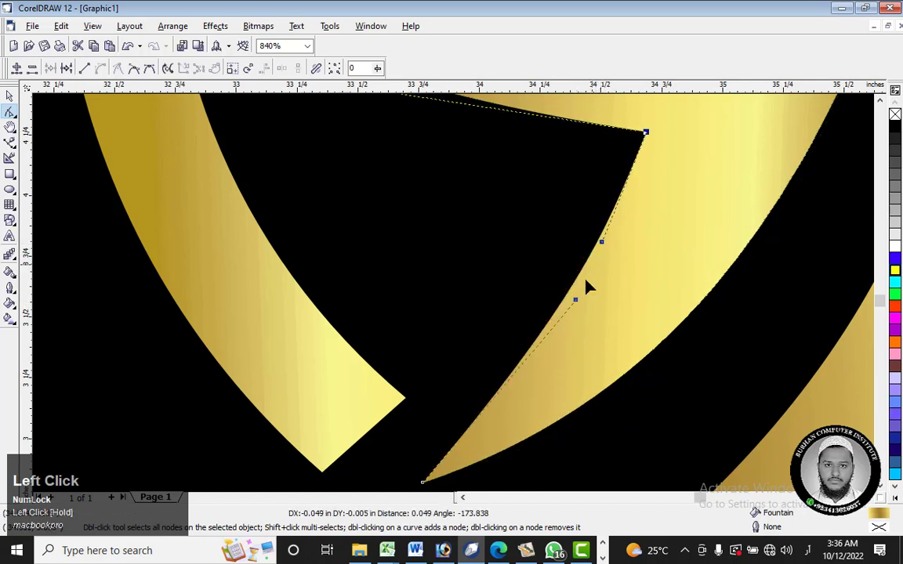
pyautogui.scroll(-6, 672, 217)
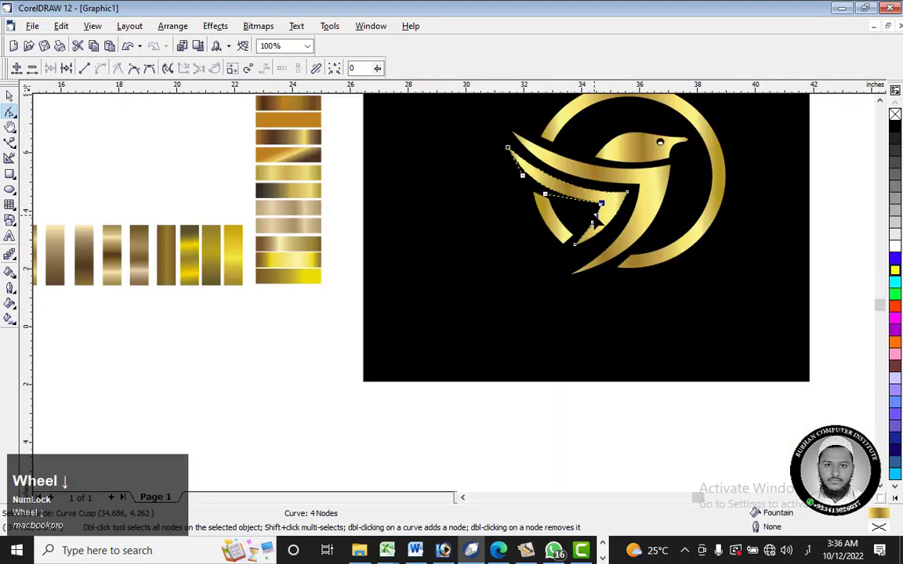
pyautogui.scroll(-3, 492, 270)
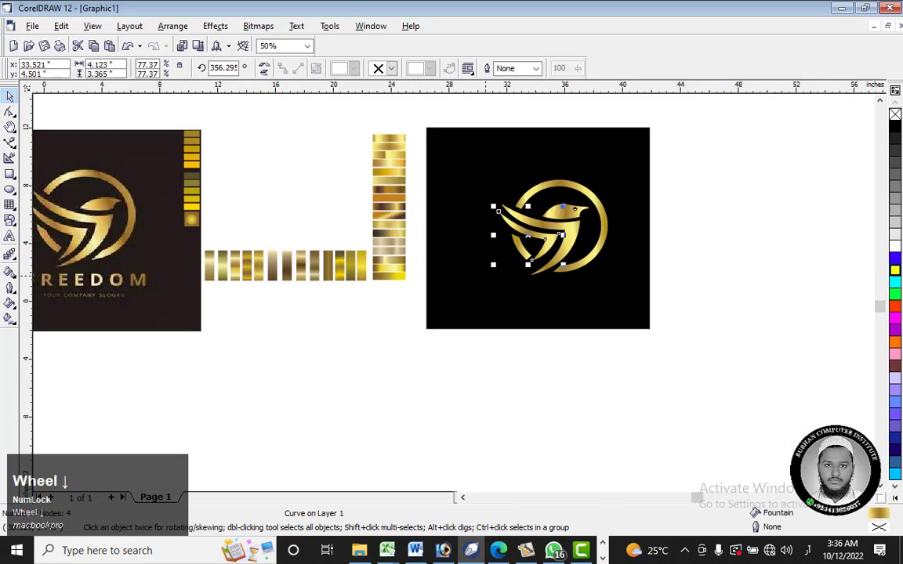
# Step: Move the lower feather's tip node to about (34.14, 2.34) inches beside the larger feather and bow its outer edge outward
pyautogui.scroll(5, 533, 245)
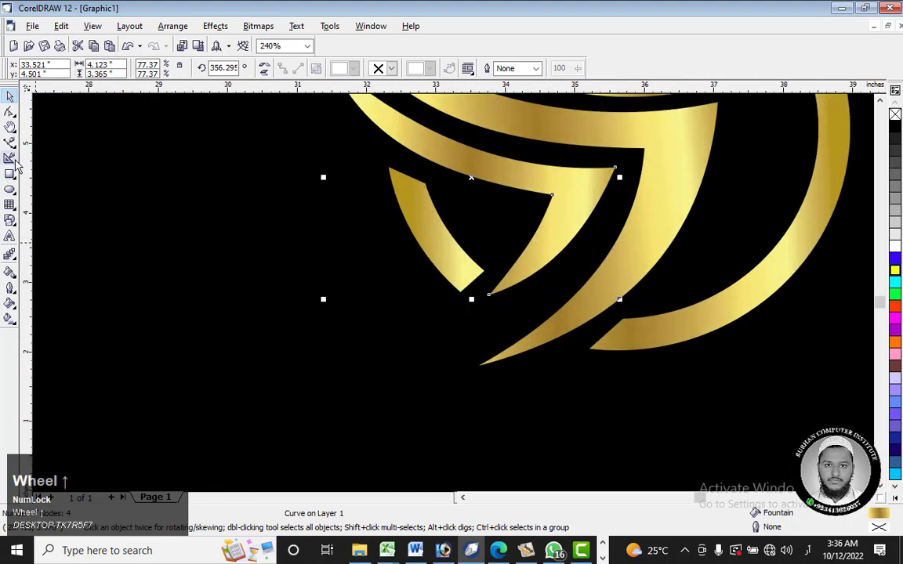
pyautogui.scroll(2, 544, 279)
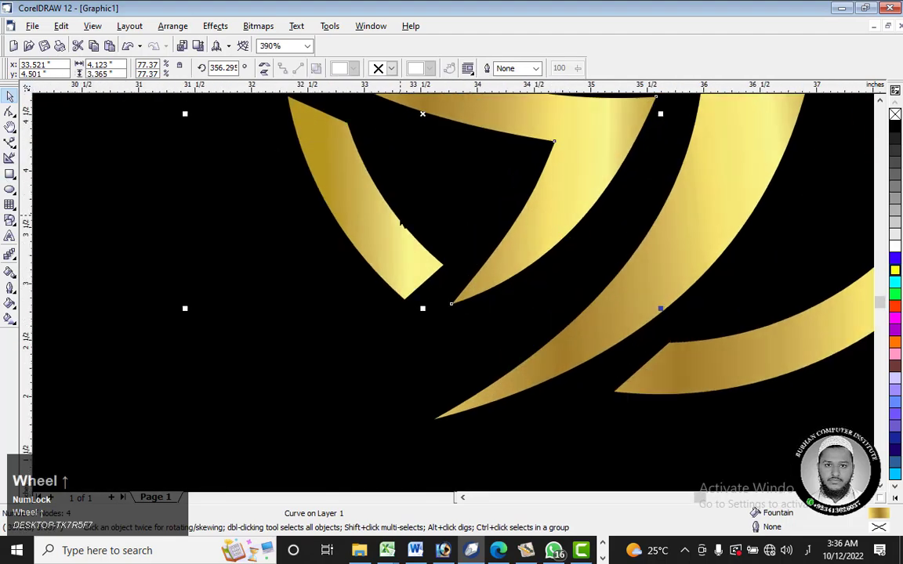
pyautogui.scroll(-6, 401, 225)
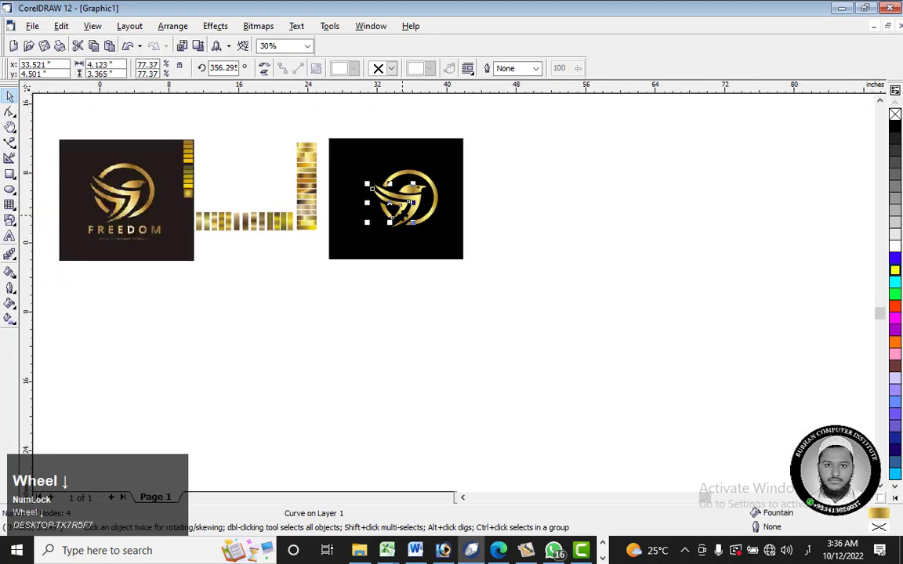
pyautogui.scroll(7, 390, 202)
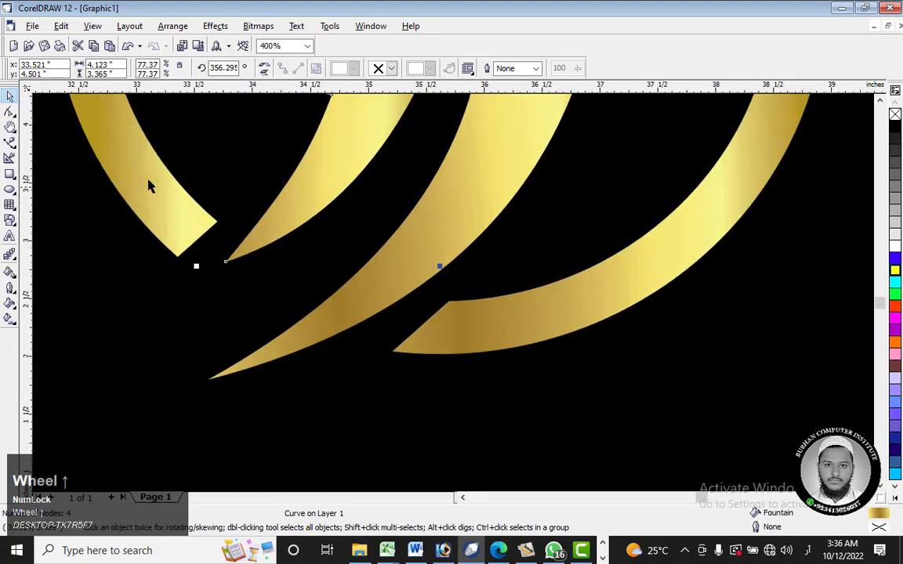
pyautogui.click(10, 112)
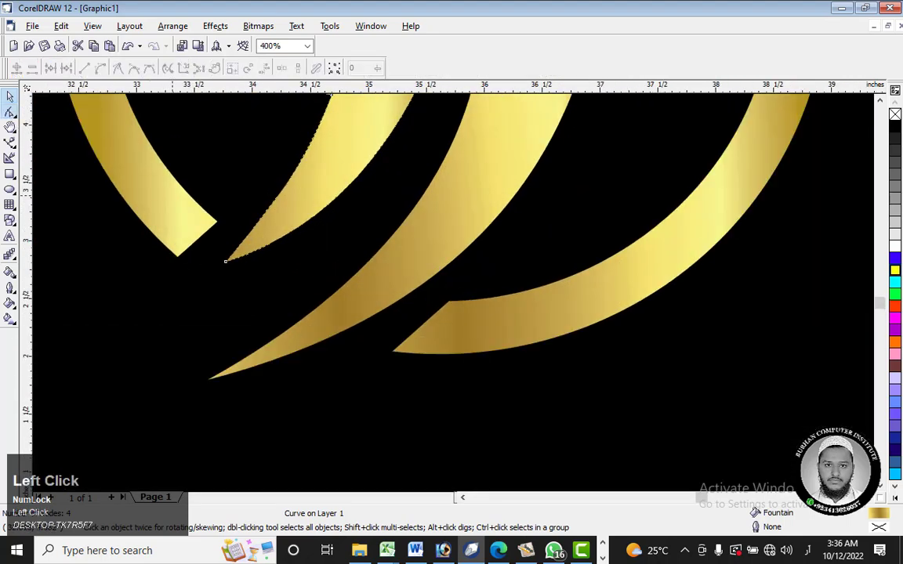
pyautogui.moveTo(225, 261); pyautogui.dragTo(268, 316)
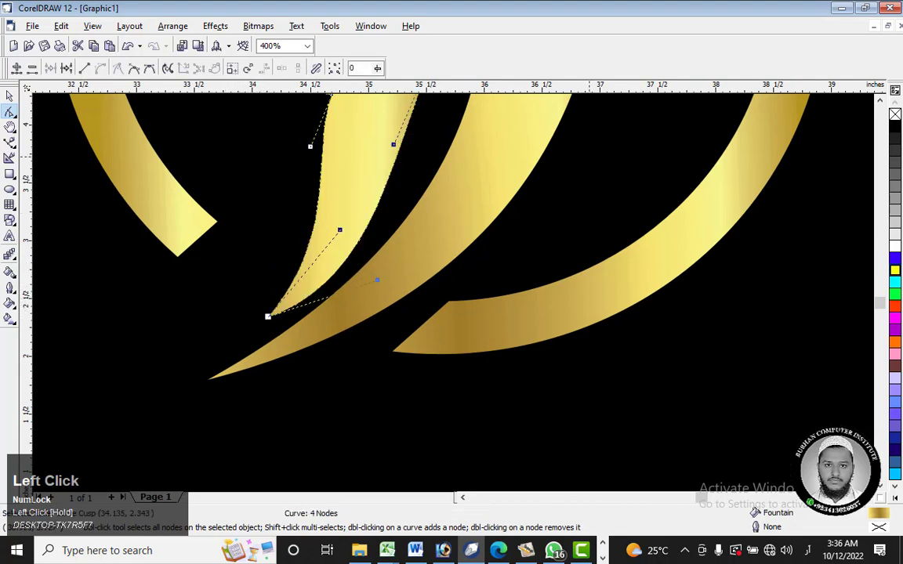
pyautogui.scroll(4, 454, 290)
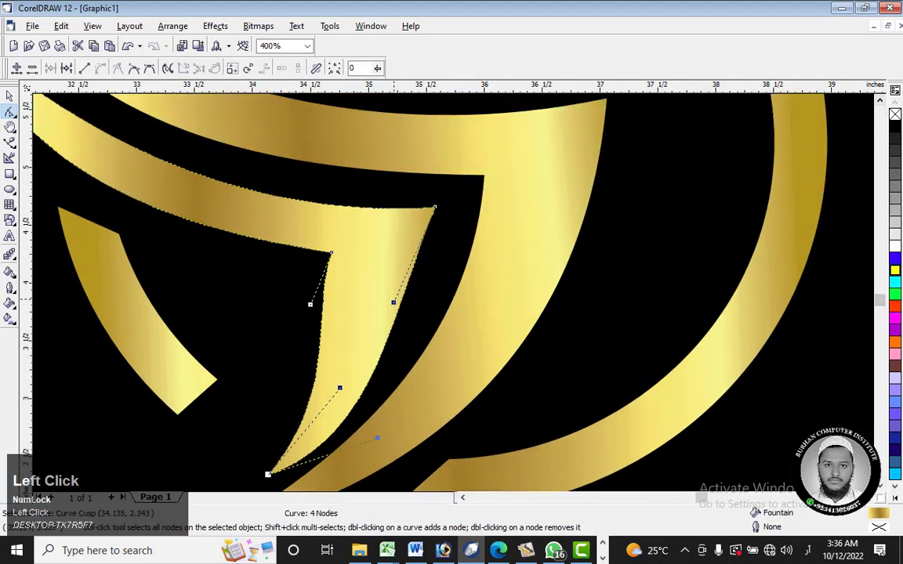
pyautogui.moveTo(395, 308); pyautogui.dragTo(445, 324)
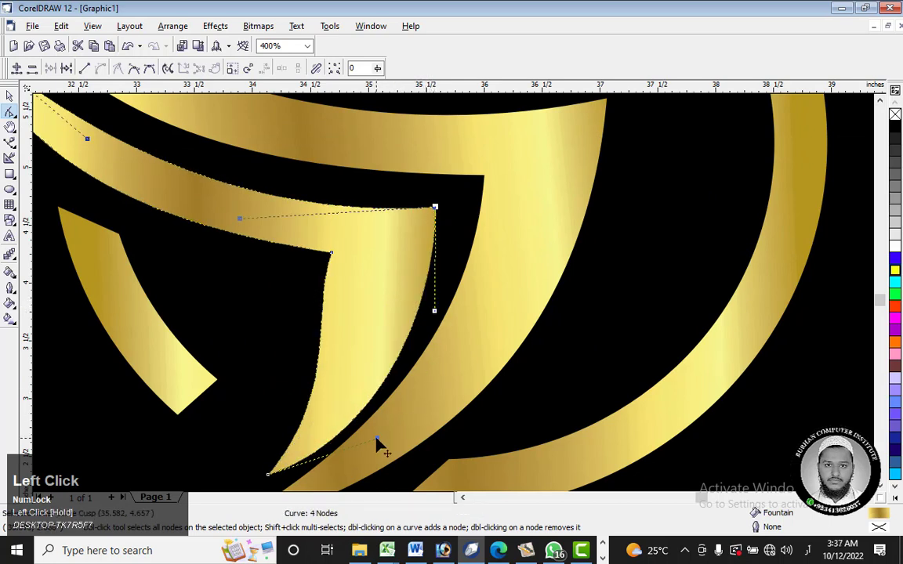
# Step: Refine the curve handles at the lower feather's tip and bend its inner edge to run parallel with the larger feather
pyautogui.moveTo(376, 437); pyautogui.dragTo(307, 368)
pyautogui.moveTo(316, 314); pyautogui.dragTo(345, 314)
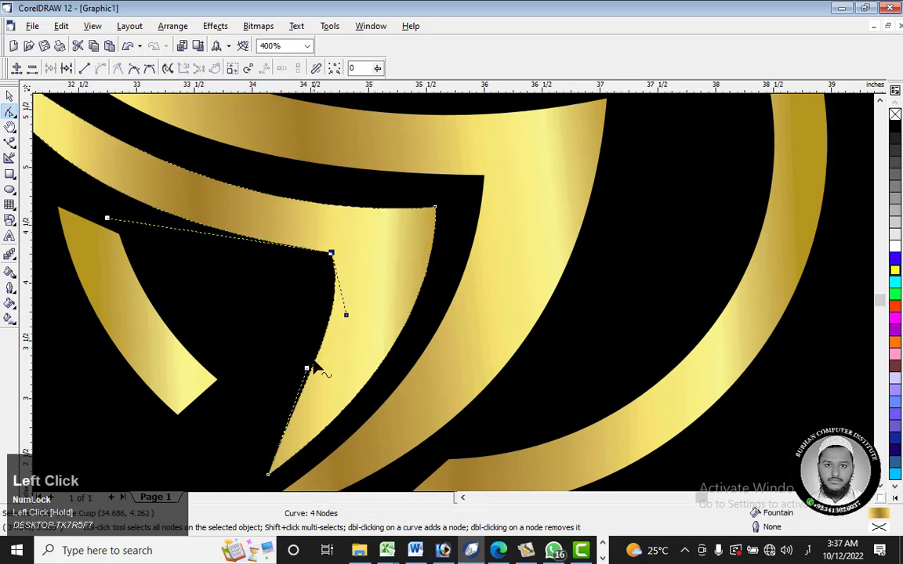
pyautogui.moveTo(307, 369); pyautogui.dragTo(323, 374)
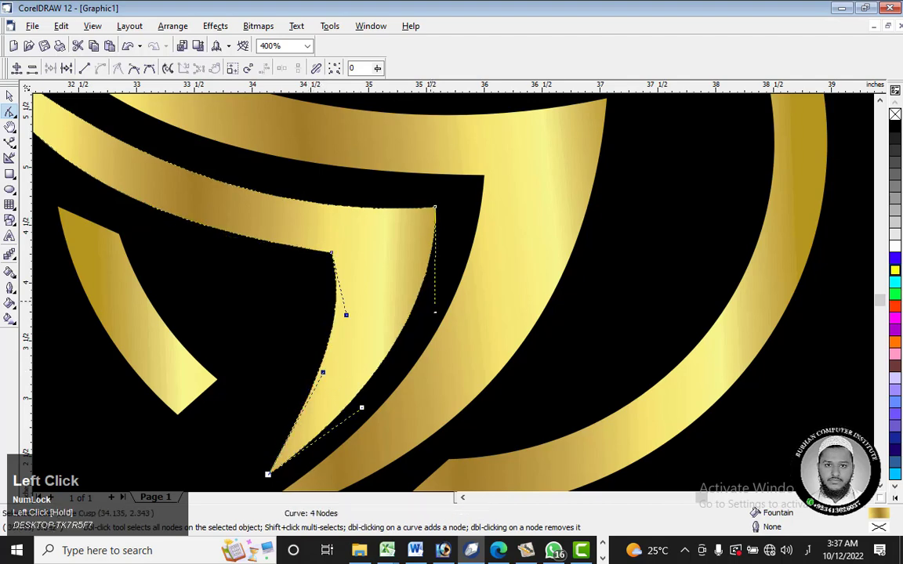
pyautogui.scroll(-2, 437, 335)
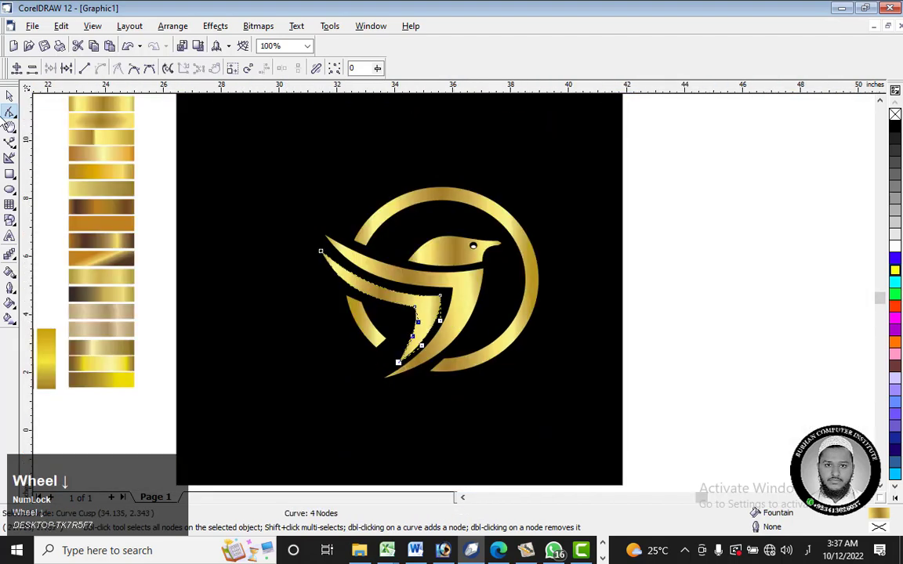
# Step: Stretch the ring's linear gold gradient outward so its start and end points lie beyond both sides of the ring
pyautogui.click(10, 95)
pyautogui.click(431, 350)
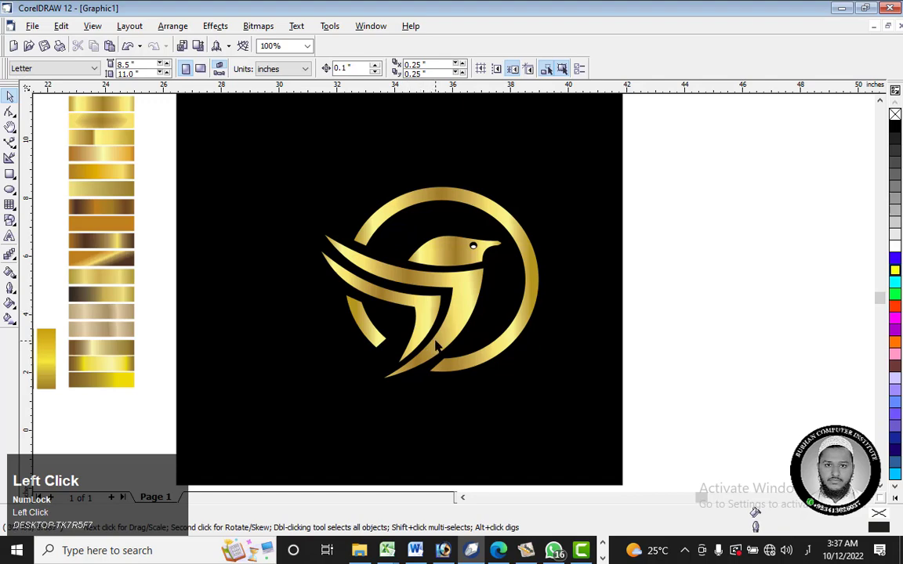
pyautogui.scroll(-1, 436, 346)
pyautogui.scroll(-1, 432, 315)
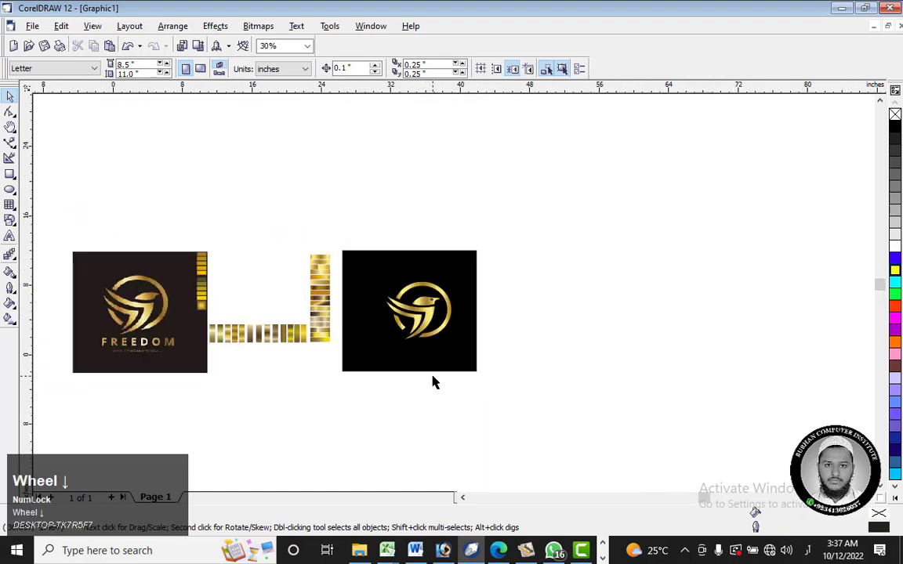
pyautogui.scroll(3, 411, 311)
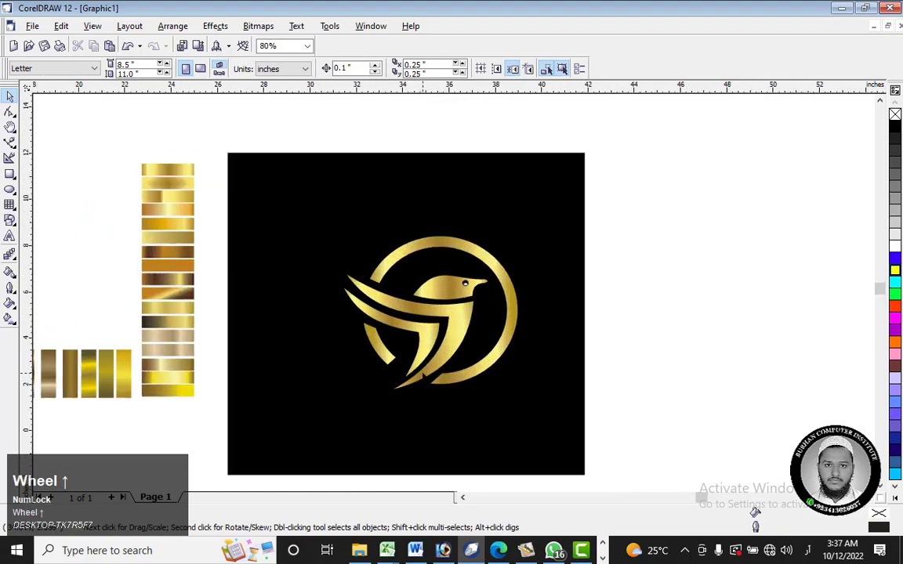
pyautogui.scroll(4, 439, 376)
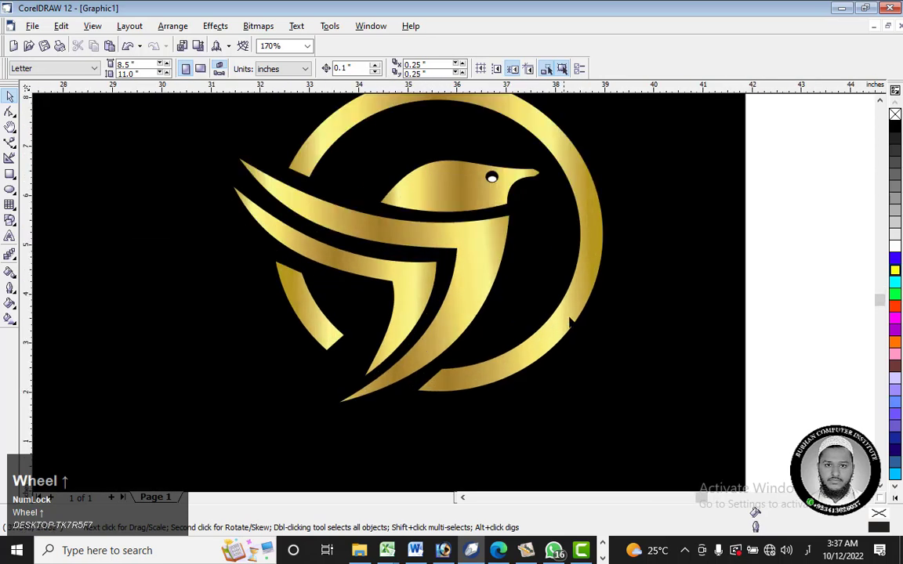
pyautogui.click(597, 279)
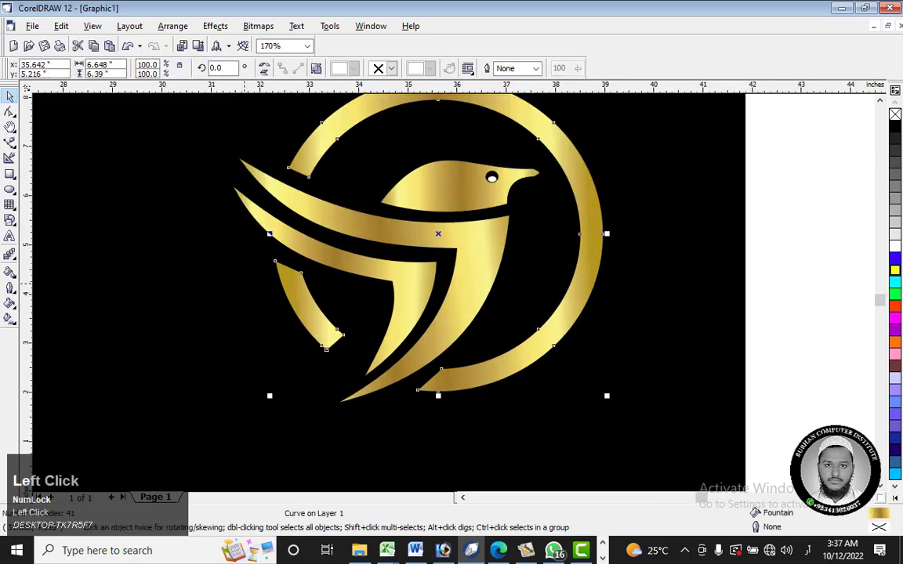
pyautogui.click(9, 318)
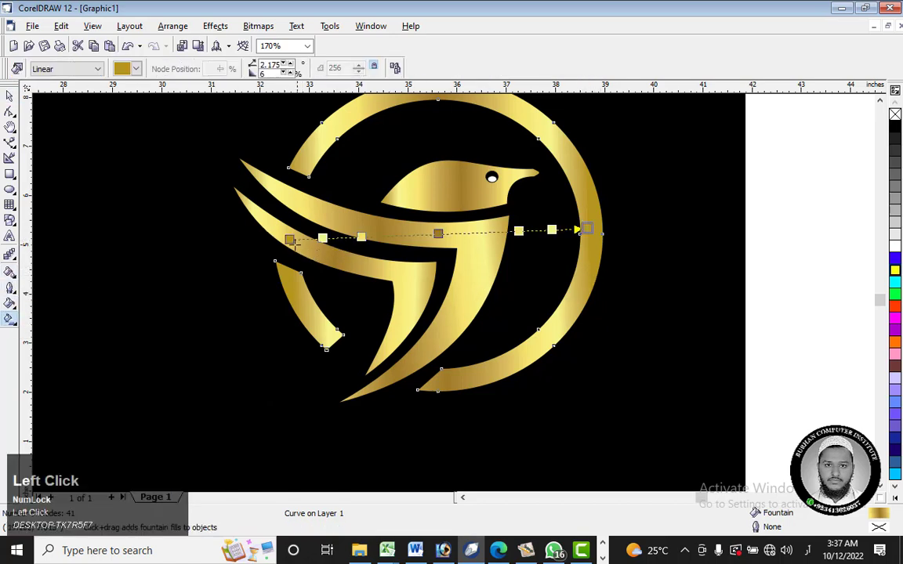
pyautogui.moveTo(290, 241); pyautogui.dragTo(206, 245)
pyautogui.moveTo(593, 236); pyautogui.dragTo(685, 231)
pyautogui.click(9, 95)
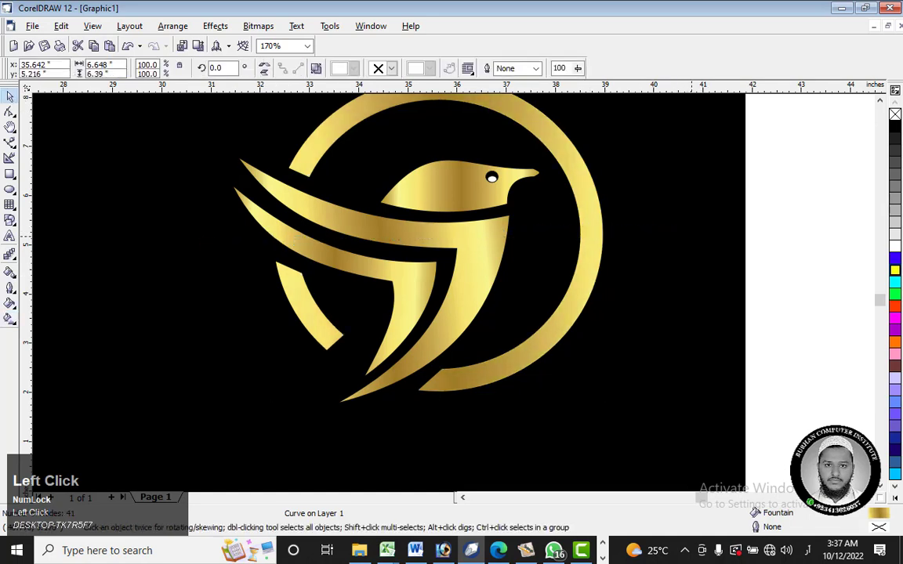
pyautogui.click(411, 159)
# Step: Group the six logo pieces and move the group up toward the upper middle of the black background
pyautogui.scroll(-2, 411, 159)
pyautogui.scroll(-1, 510, 192)
pyautogui.moveTo(636, 139); pyautogui.dragTo(391, 255)
pyautogui.rightClick(489, 199)
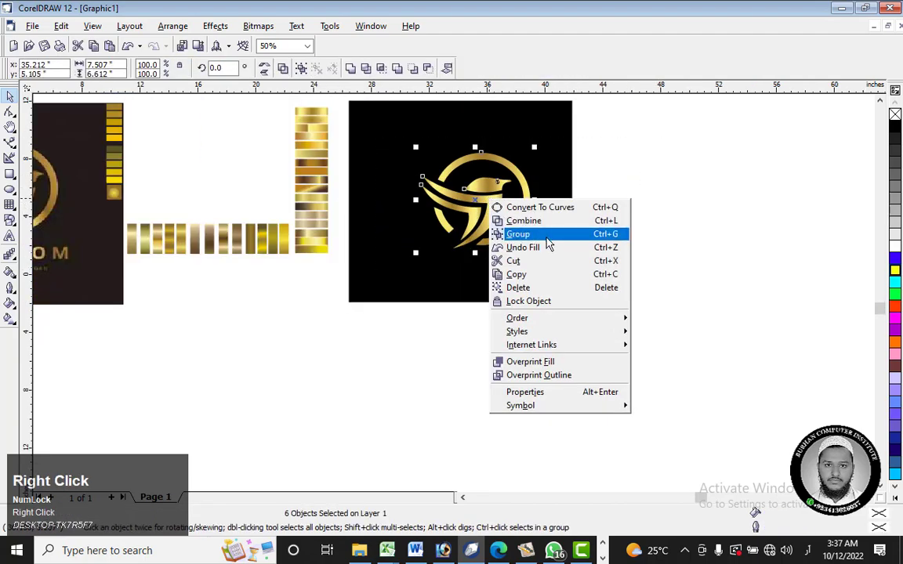
pyautogui.click(513, 234)
pyautogui.moveTo(491, 214); pyautogui.dragTo(465, 177)
pyautogui.click(621, 200)
pyautogui.click(474, 191)
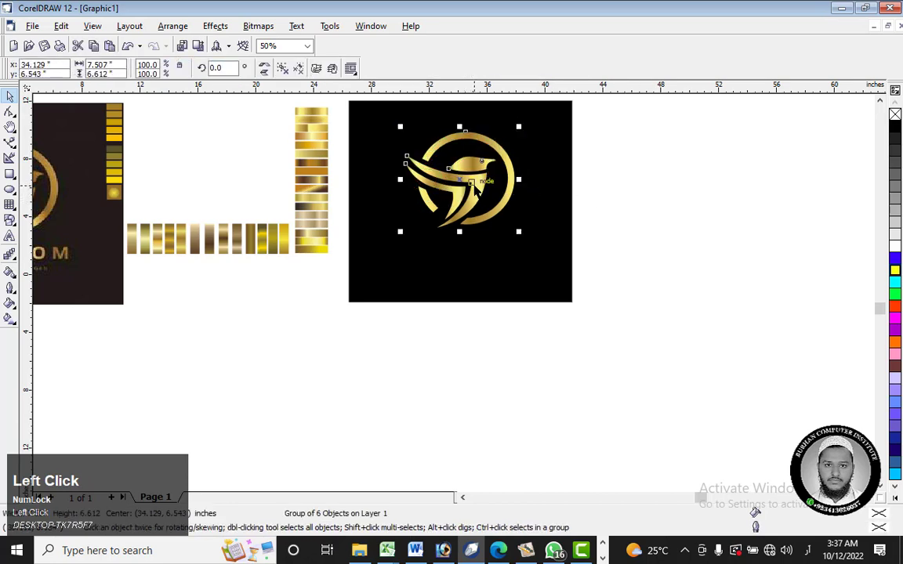
pyautogui.click(675, 205)
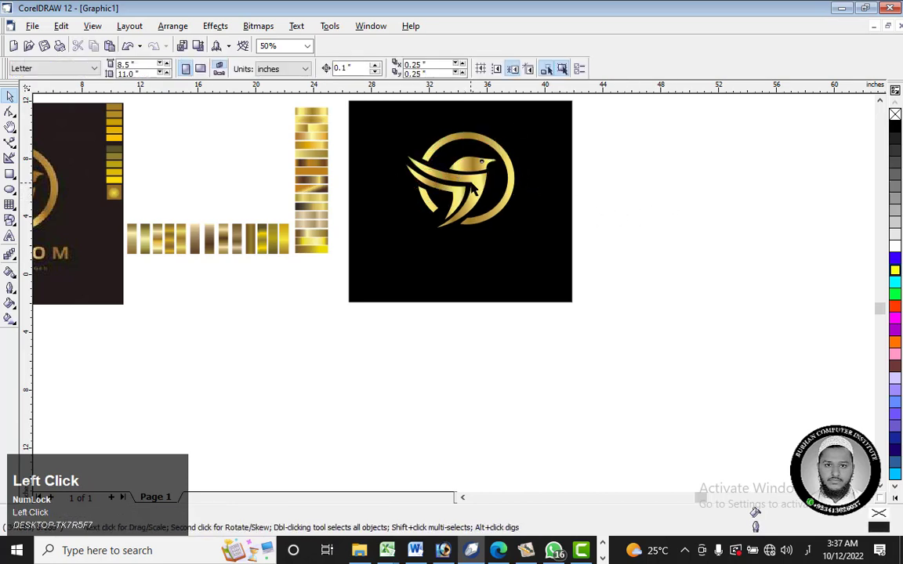
pyautogui.rightClick(477, 182)
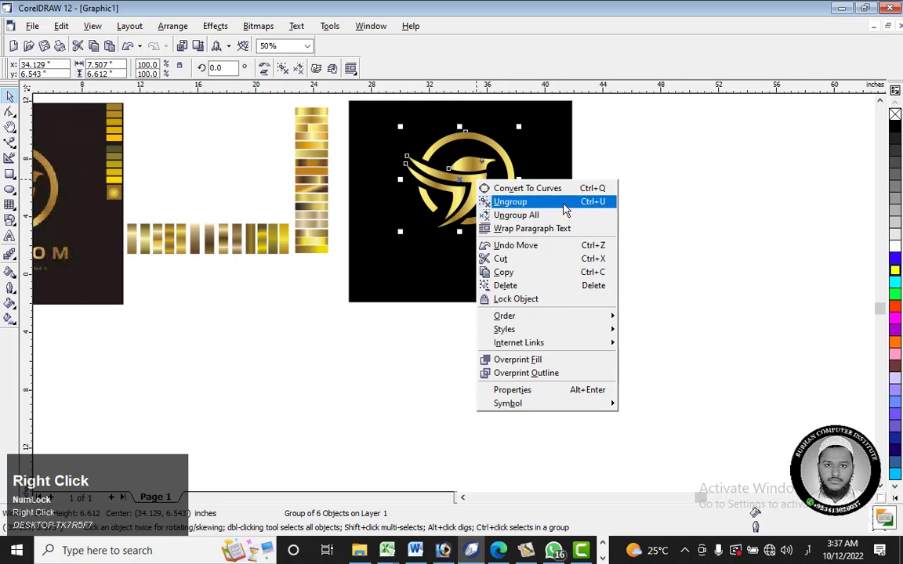
pyautogui.click(649, 169)
pyautogui.click(668, 166)
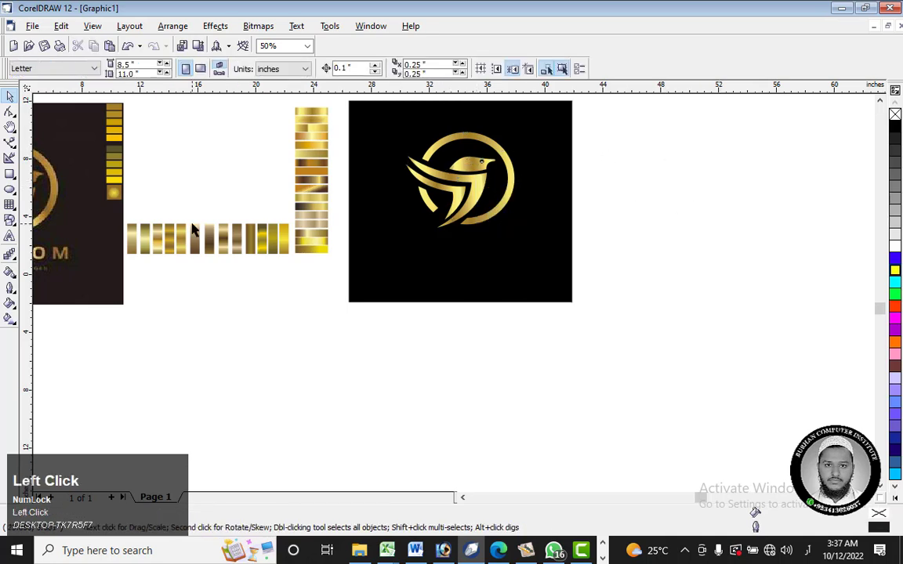
# Step: Add the artistic text "Freedom" below the bird logo and set its font to Arial Black
pyautogui.press('F8')
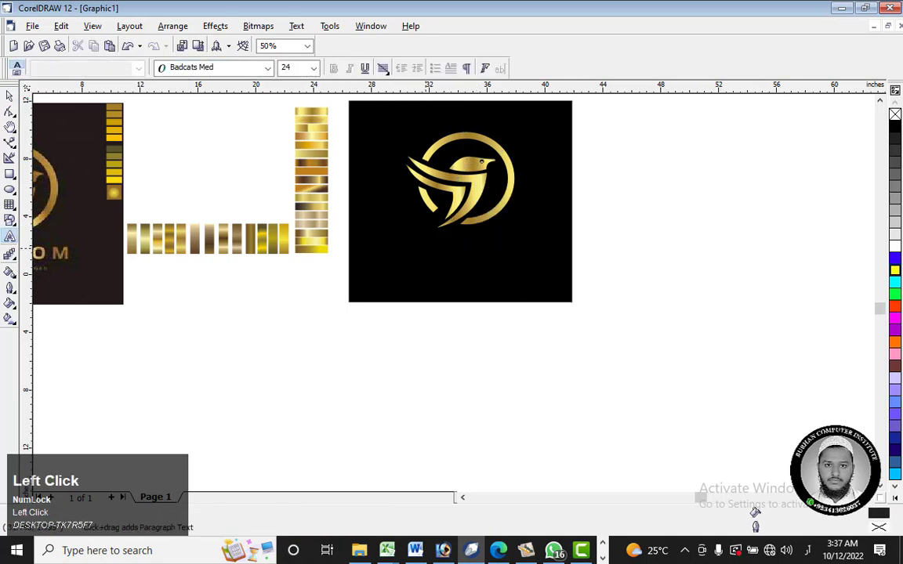
pyautogui.click(426, 248)
pyautogui.write('F')
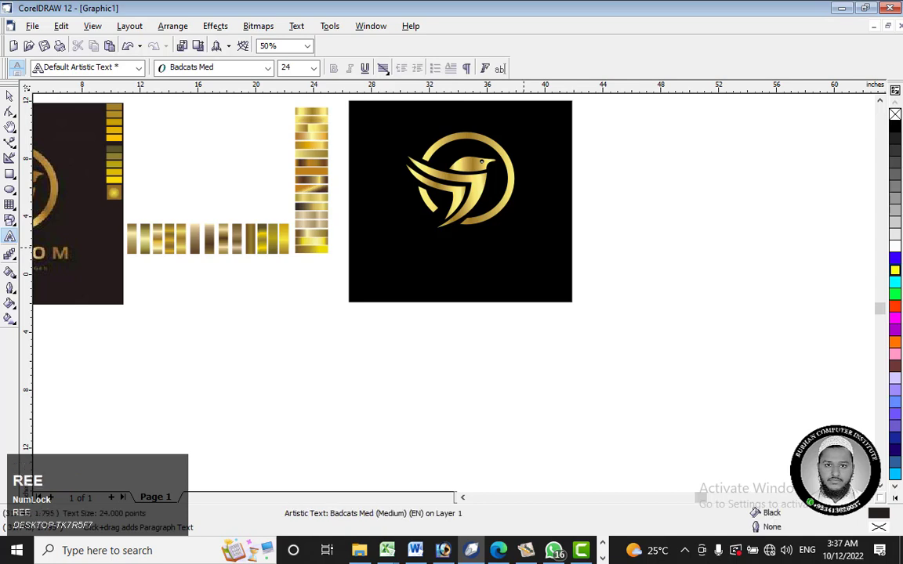
pyautogui.write('REEDOM')
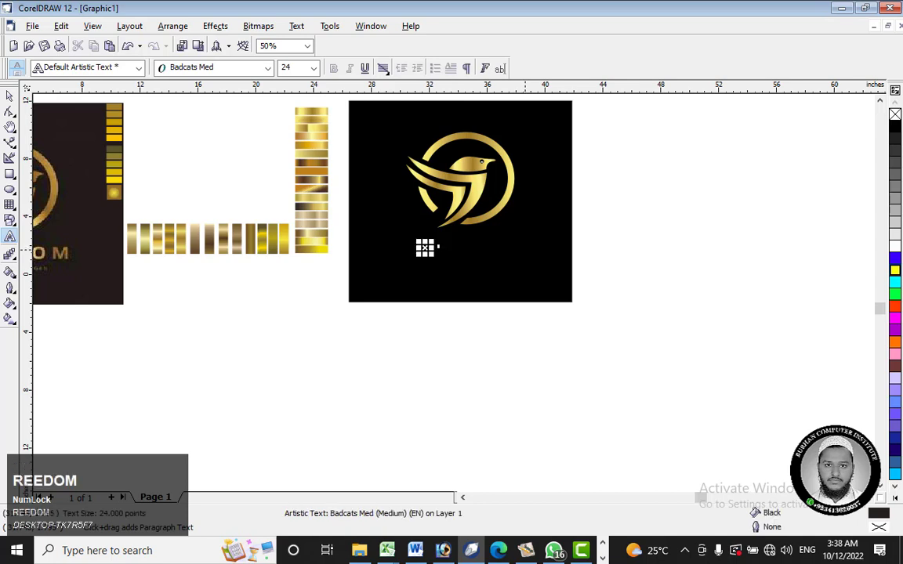
pyautogui.hotkey('ctrl', 'a')
pyautogui.click(223, 73)
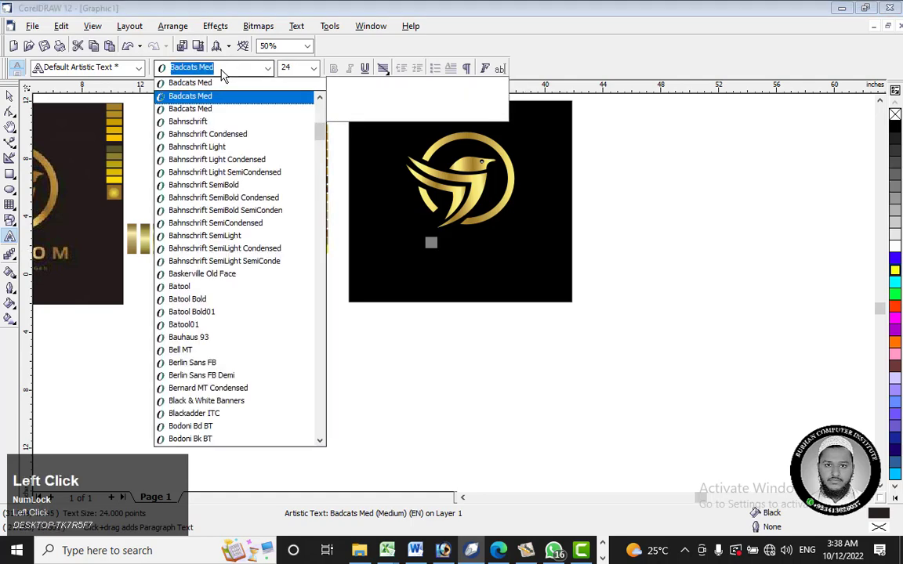
pyautogui.write('Arabic Typesetting')
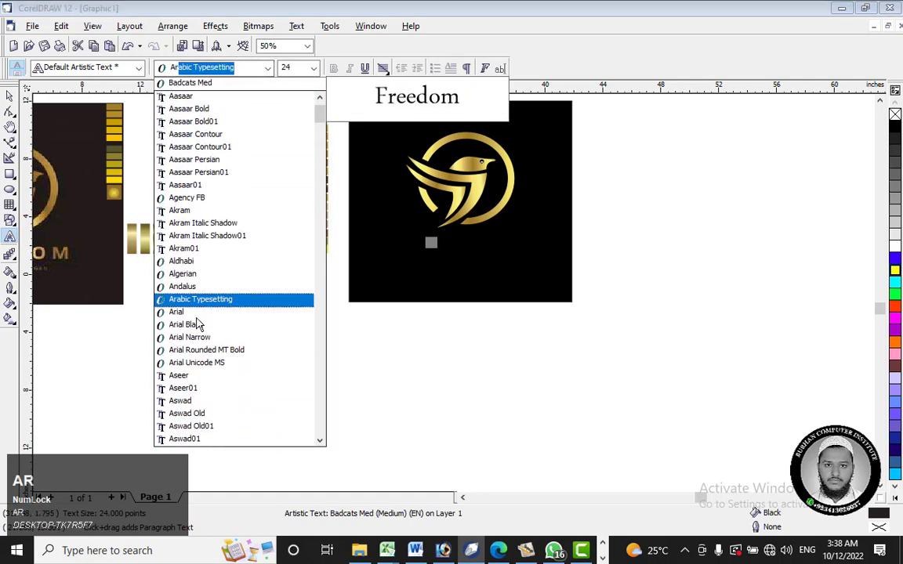
pyautogui.click(188, 324)
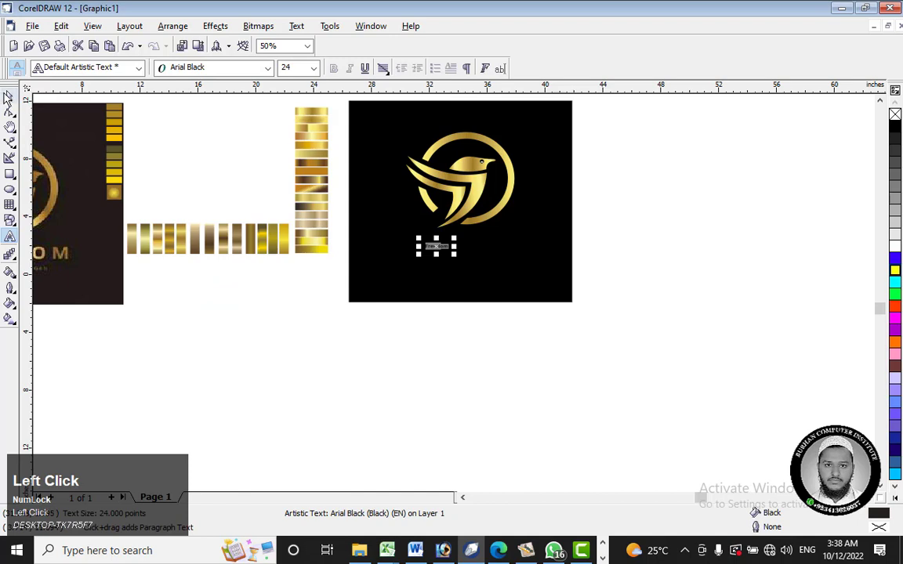
# Step: Enlarge the Freedom text to about 125 pt and fill it with yellow
pyautogui.click(8, 95)
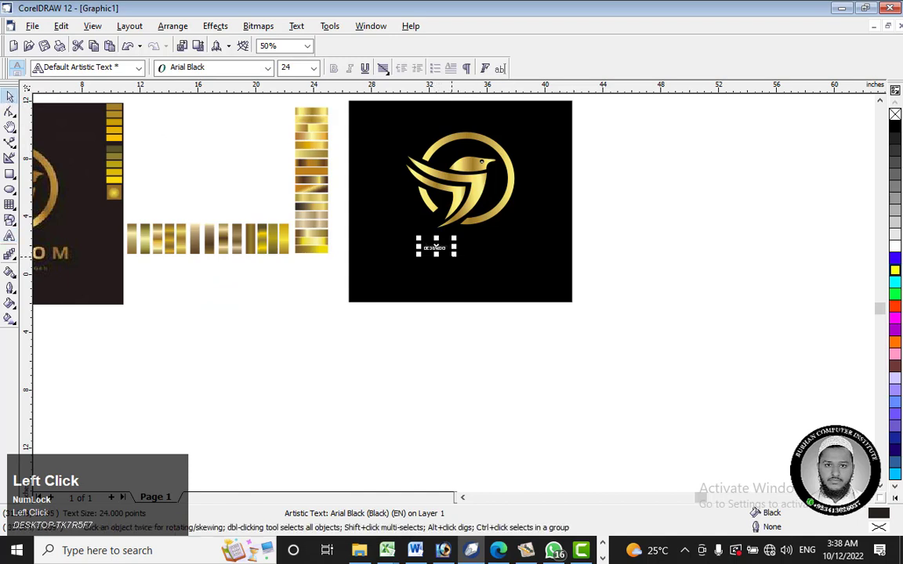
pyautogui.moveTo(455, 256); pyautogui.dragTo(547, 267)
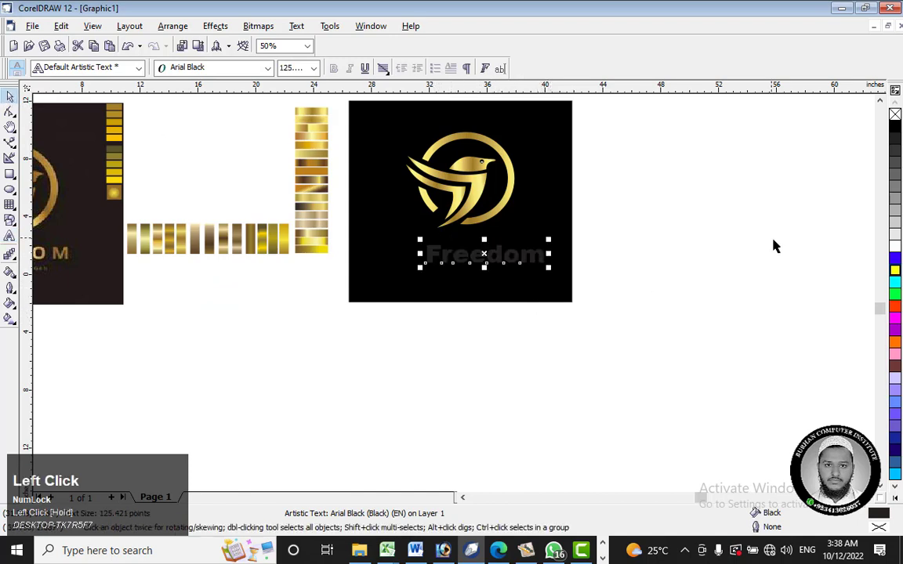
pyautogui.click(895, 271)
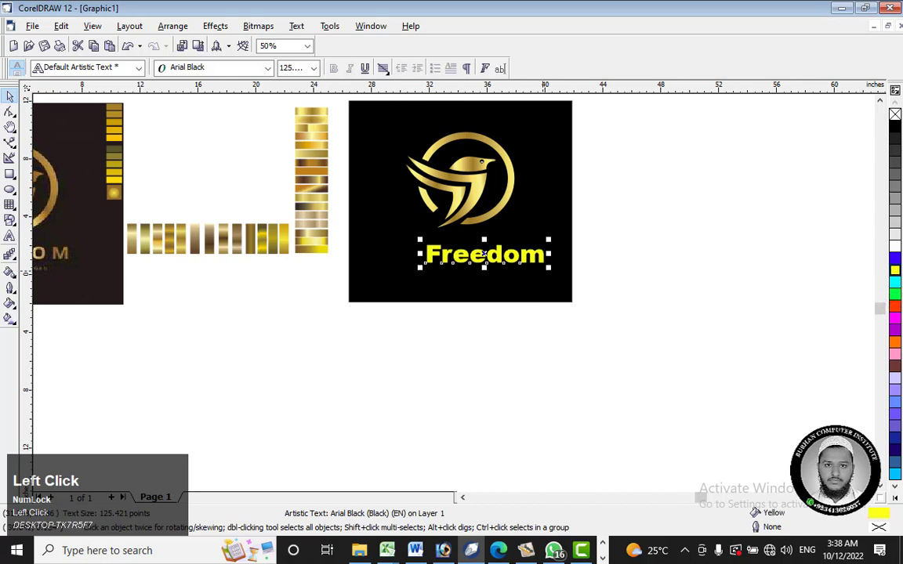
# Step: Change the Freedom text to UPPERCASE and position it just beneath the bird logo
pyautogui.moveTo(486, 254); pyautogui.dragTo(465, 243)
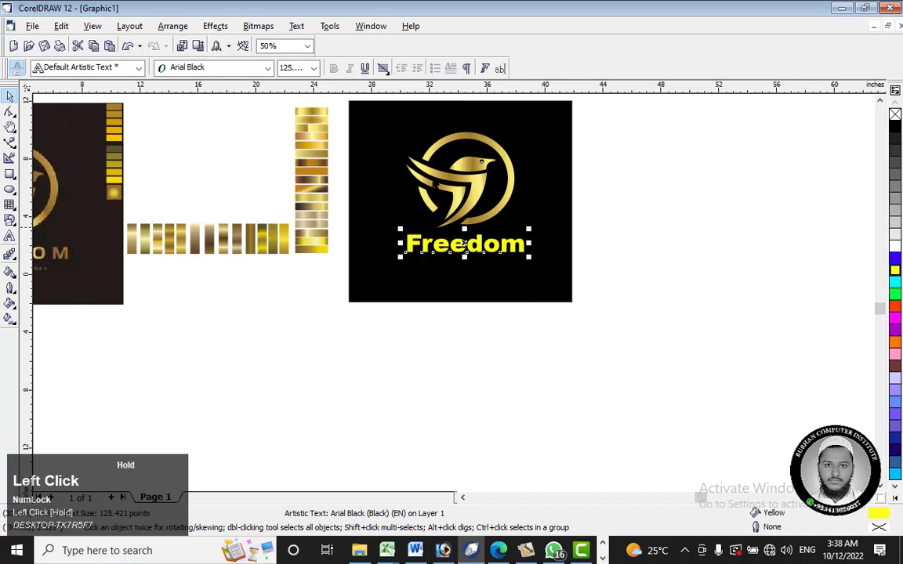
pyautogui.click(297, 26)
pyautogui.click(352, 177)
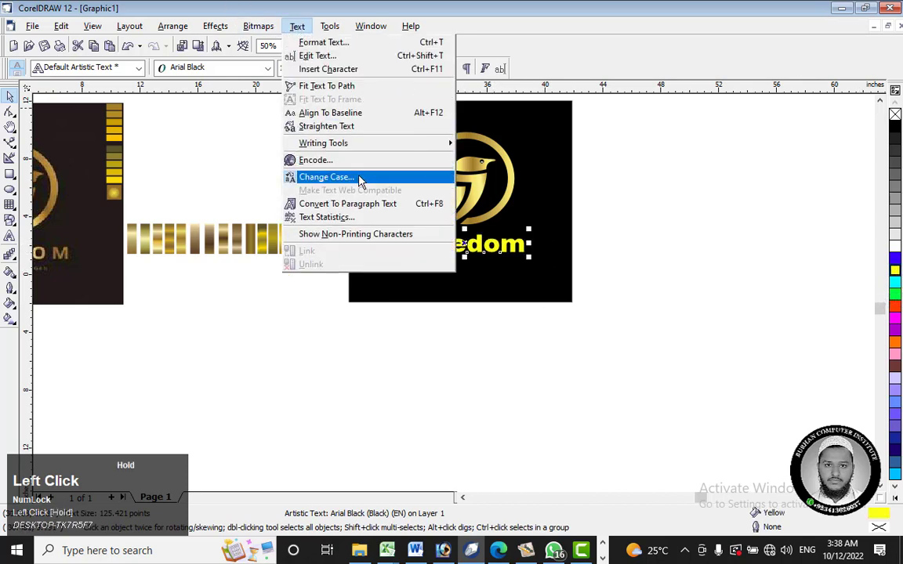
pyautogui.click(405, 265)
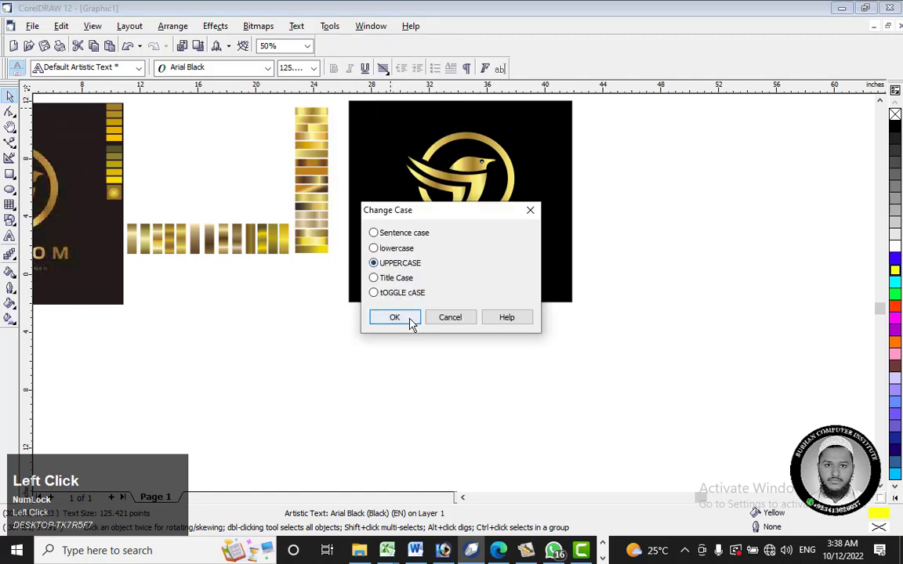
pyautogui.click(411, 318)
pyautogui.scroll(3, 469, 243)
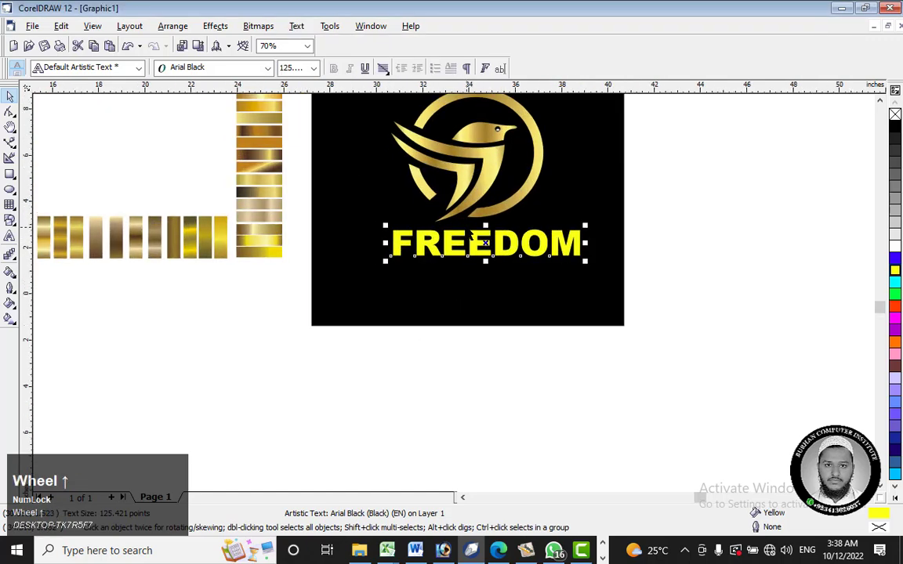
pyautogui.moveTo(489, 244); pyautogui.dragTo(474, 251)
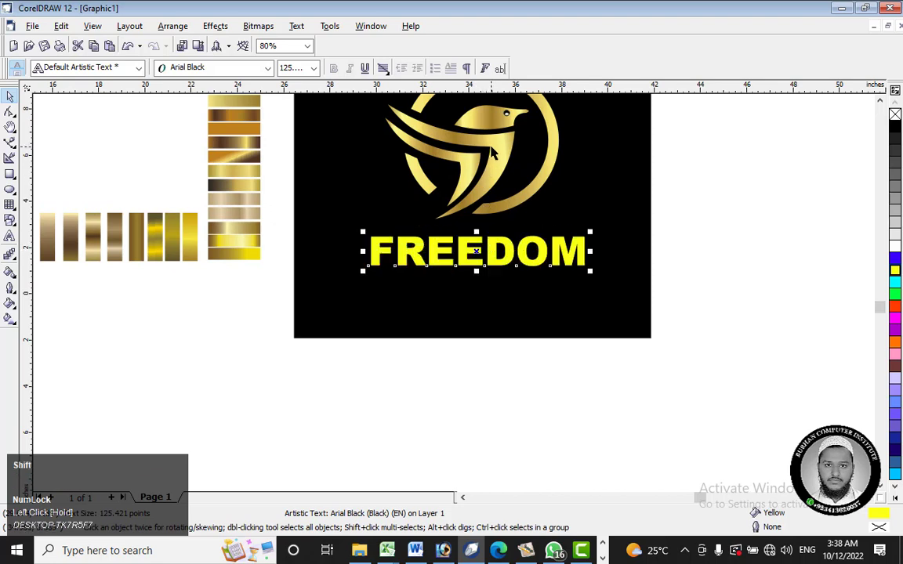
# Step: Align the FREEDOM text to the logo group's vertical centre line, undoing the mistaken alignment that overlaps them
pyautogui.keyDown('shift'); pyautogui.click(502, 148); pyautogui.keyUp('shift')
pyautogui.press('e')
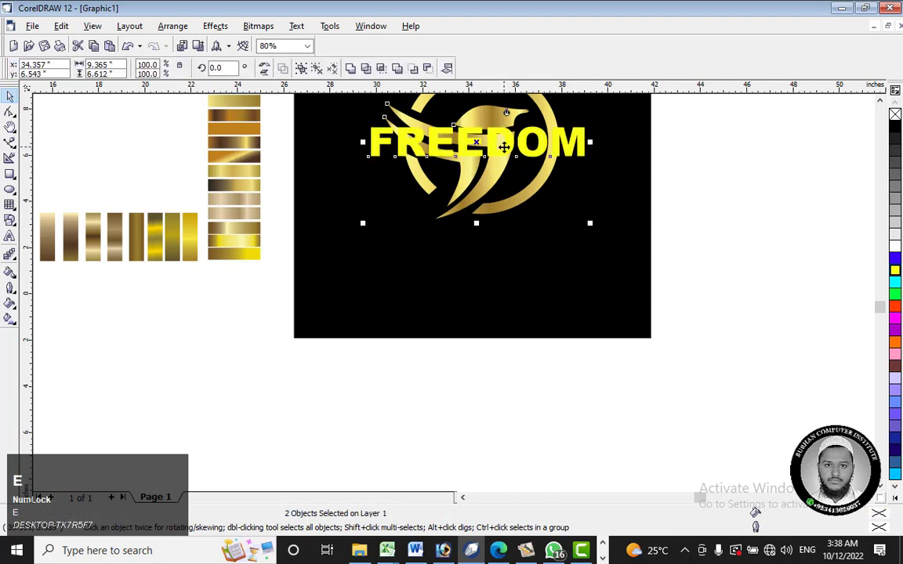
pyautogui.hotkey('ctrl', 'z')
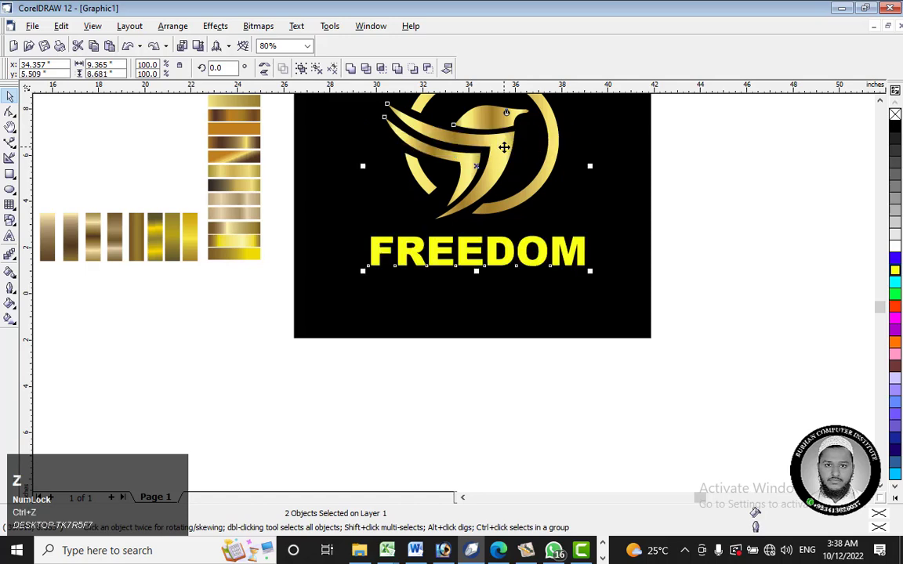
pyautogui.press('c')
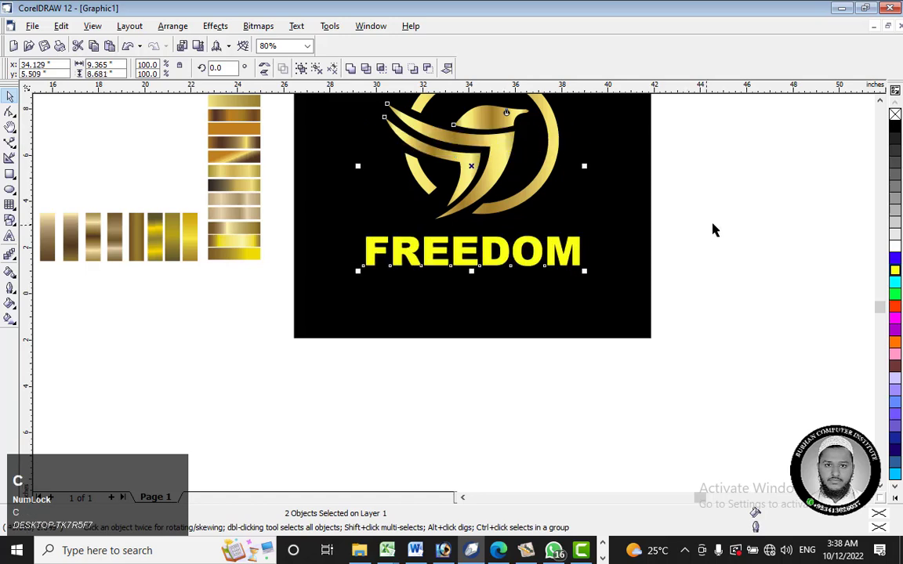
pyautogui.click(713, 230)
# Step: Apply the logo's gold gradient fill to the FREEDOM text with the Paintbucket and raise the text slightly closer to the bird
pyautogui.click(442, 249)
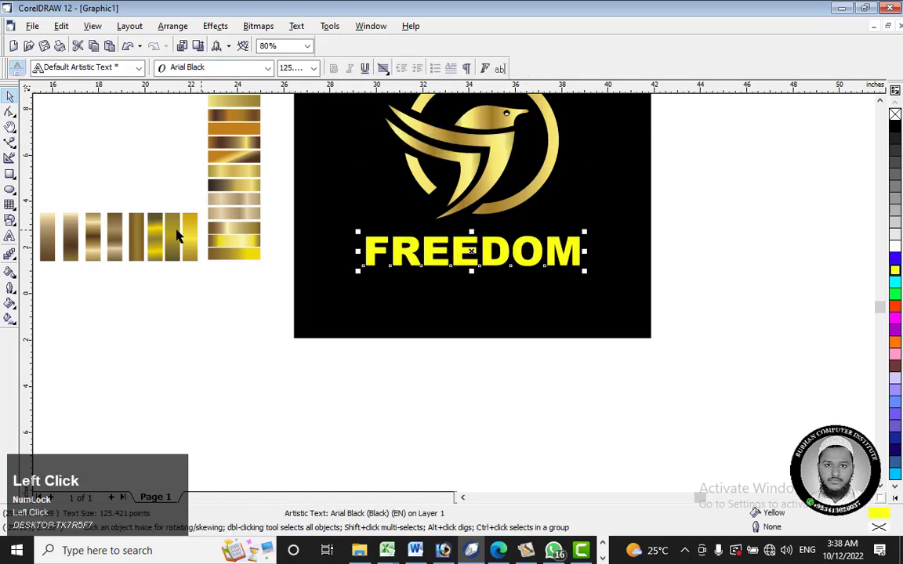
pyautogui.click(11, 273)
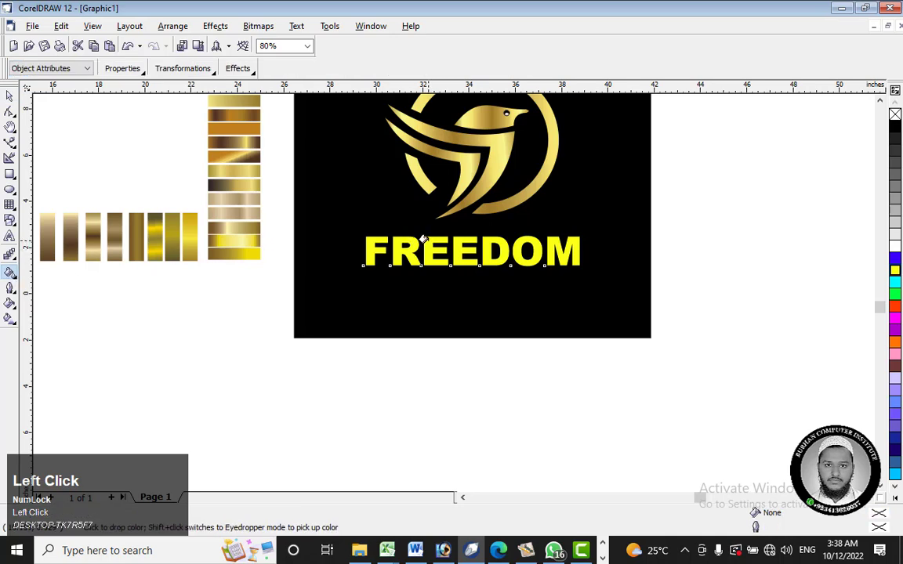
pyautogui.click(423, 240)
pyautogui.click(9, 95)
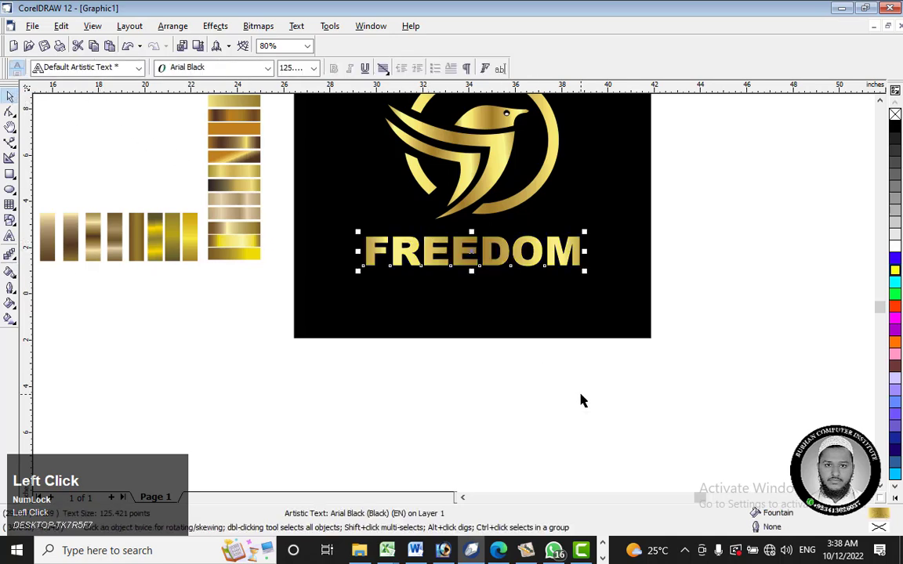
pyautogui.click(580, 399)
pyautogui.moveTo(502, 251)
pyautogui.mouseDown()
pyautogui.moveTo(501, 224)
pyautogui.moveTo(500, 239)
pyautogui.mouseUp()
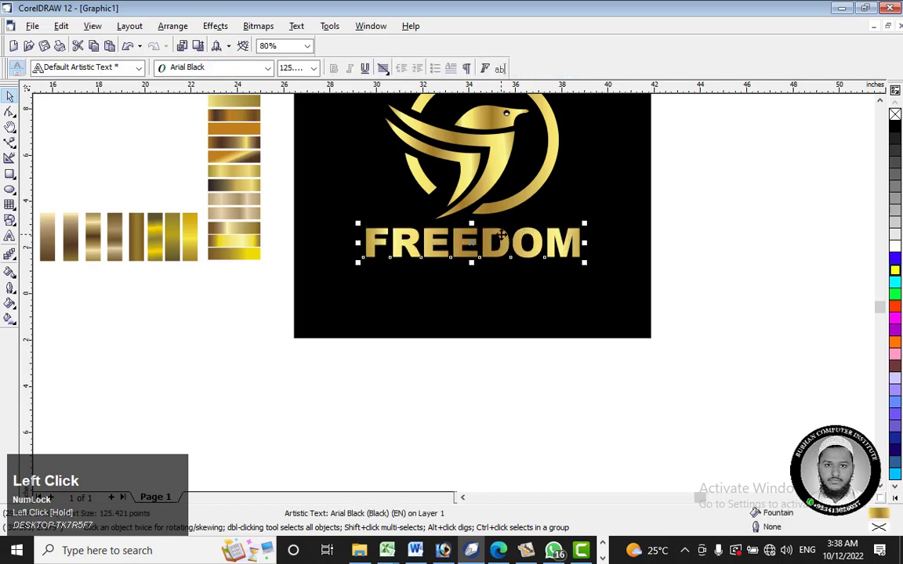
pyautogui.click(486, 72)
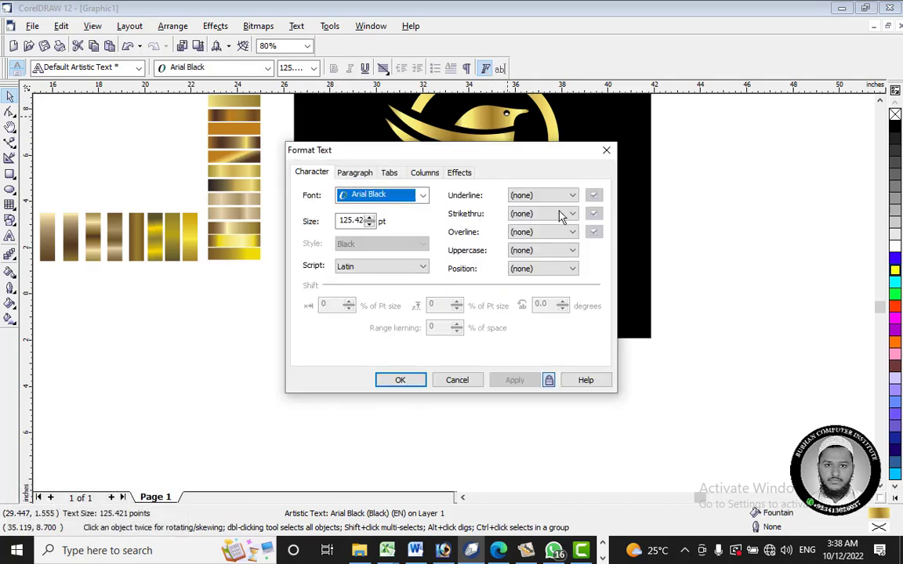
pyautogui.moveTo(501, 153); pyautogui.dragTo(240, 102)
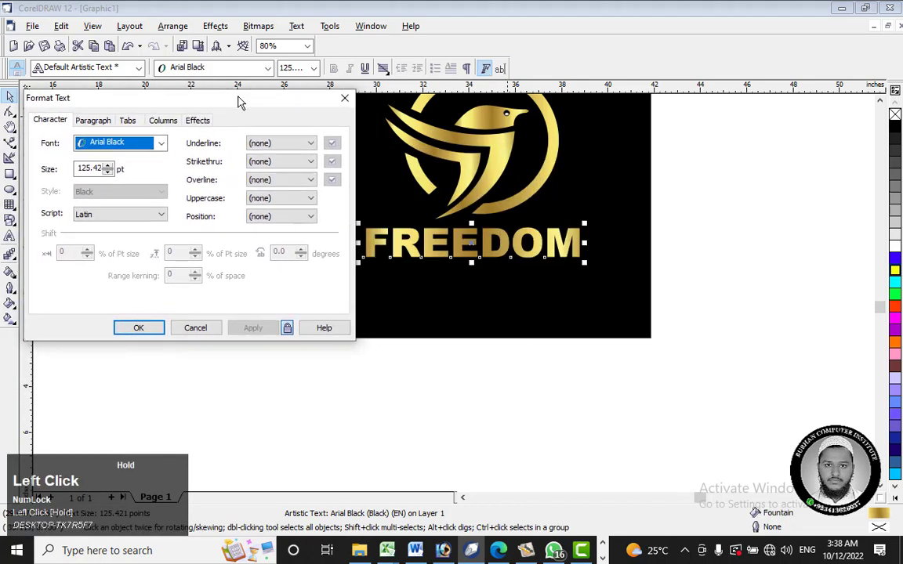
pyautogui.click(11, 237)
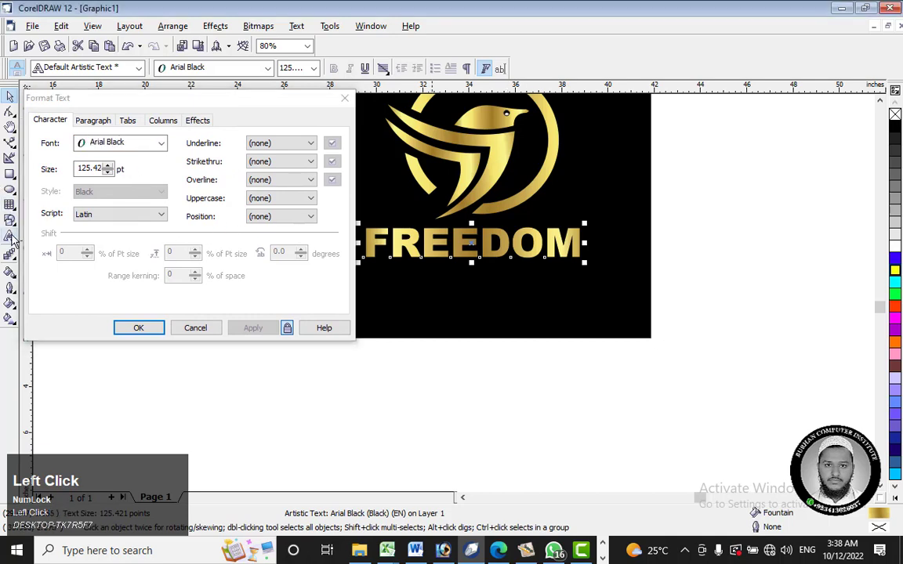
pyautogui.hotkey('ctrl', 'a')
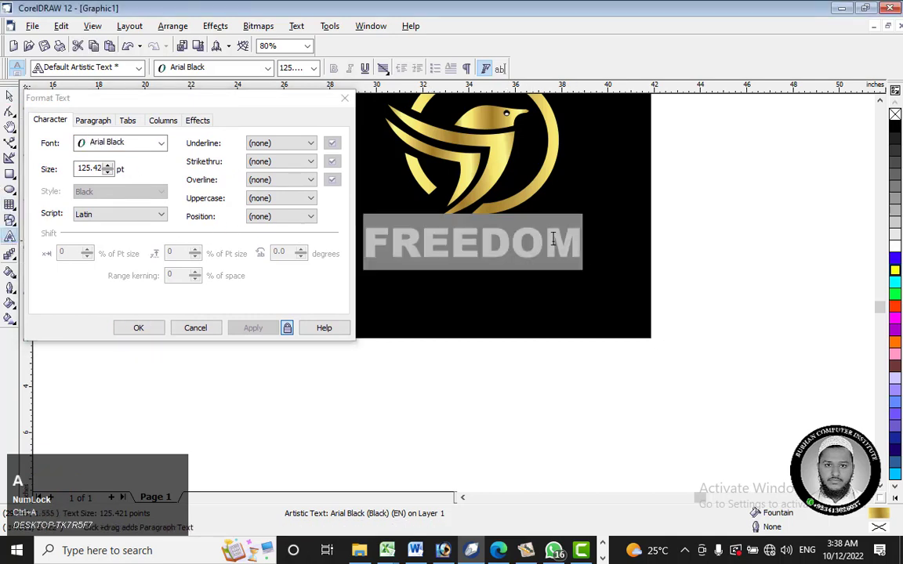
pyautogui.click(521, 241)
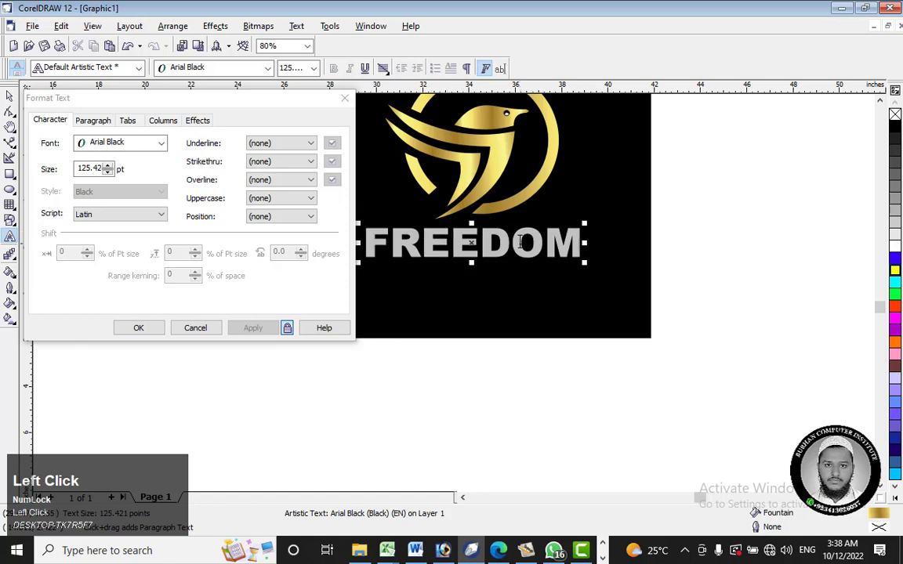
pyautogui.hotkey('ctrl', 'a')
pyautogui.click(194, 258)
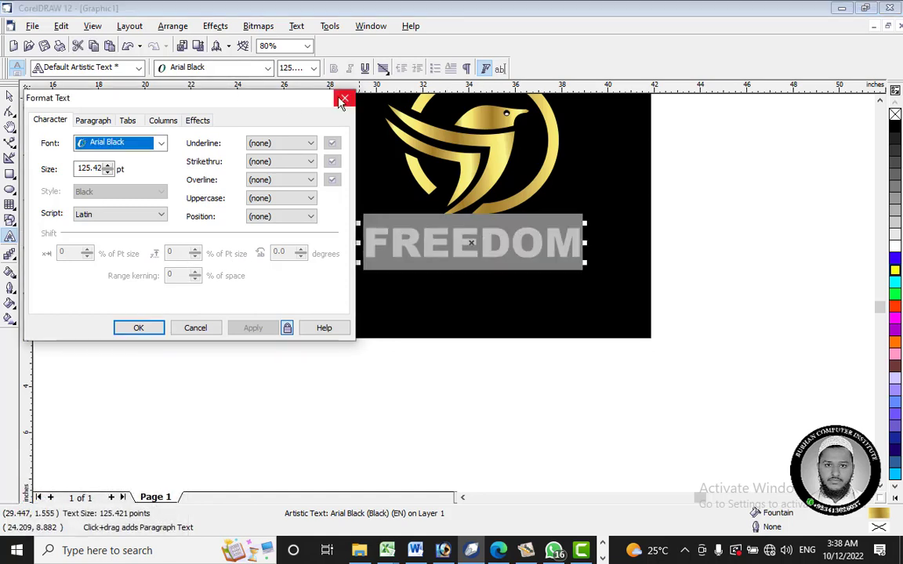
pyautogui.click(343, 101)
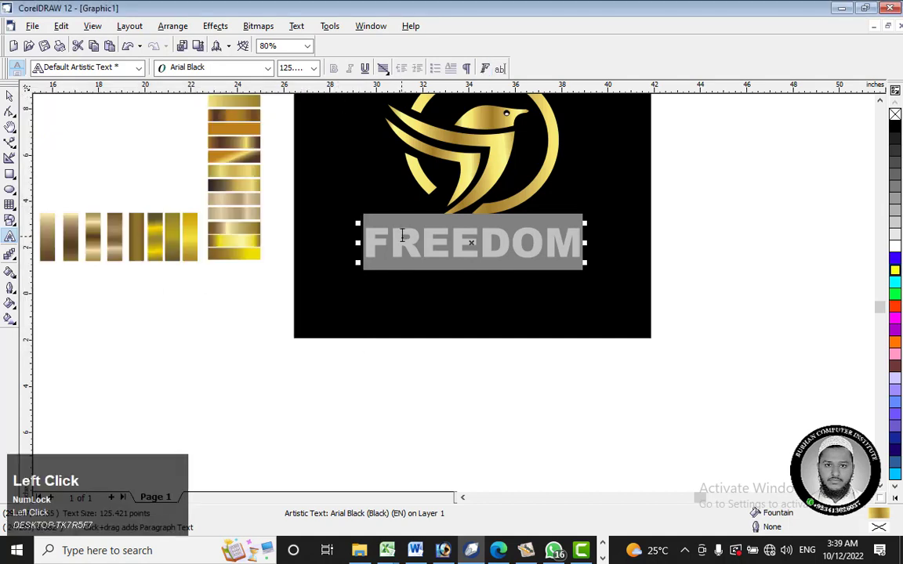
# Step: Widen the letter spacing of all the FREEDOM characters by increasing their range kerning in Format Text
pyautogui.moveTo(366, 246); pyautogui.dragTo(584, 244)
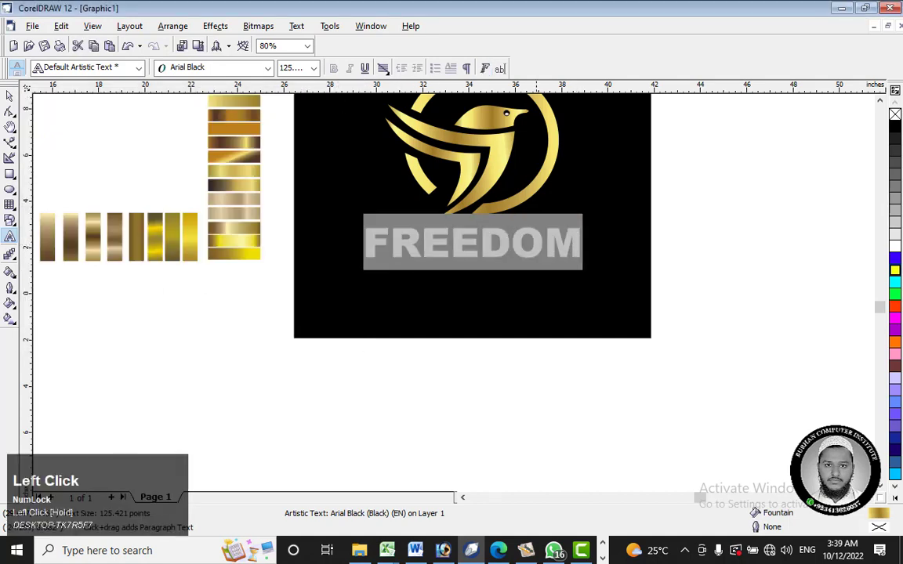
pyautogui.click(486, 69)
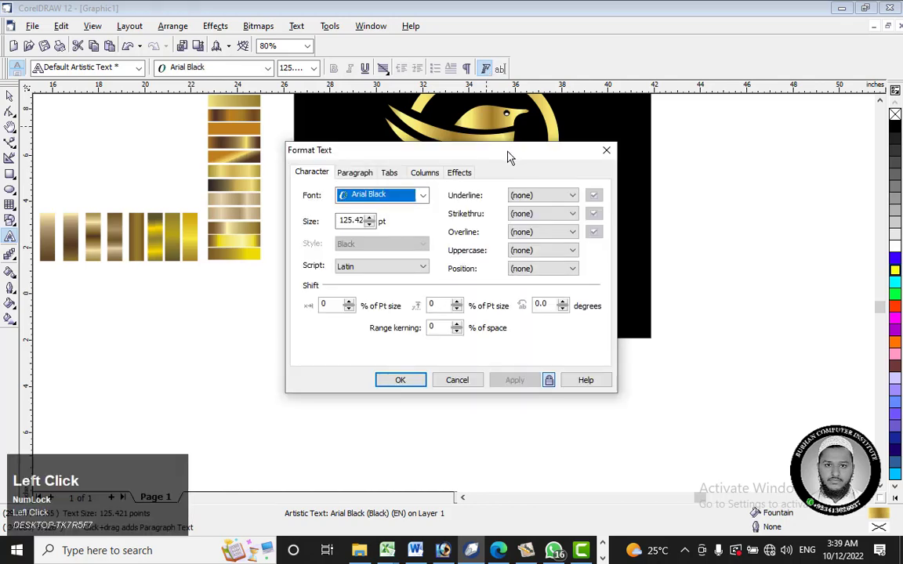
pyautogui.moveTo(508, 154); pyautogui.dragTo(219, 118)
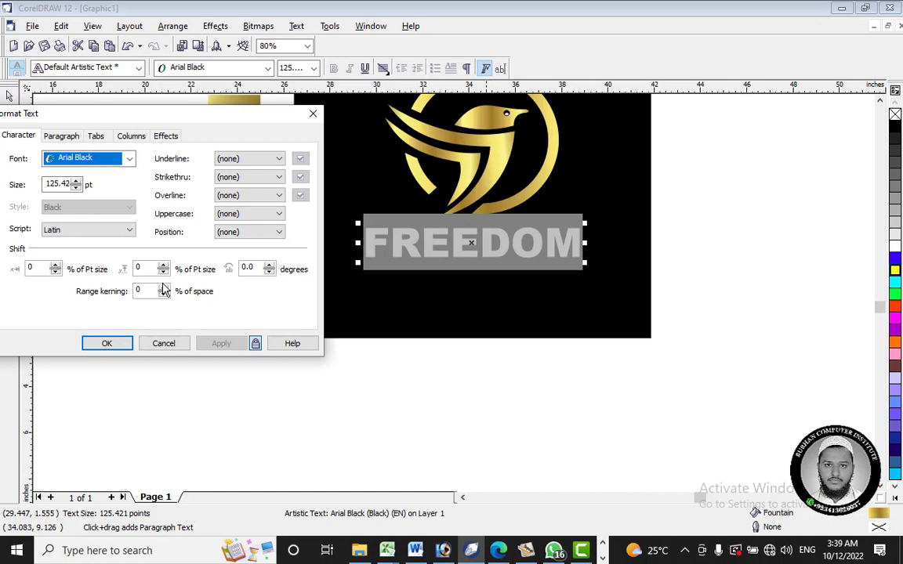
pyautogui.moveTo(164, 289); pyautogui.dragTo(165, 290)
pyautogui.click(120, 343)
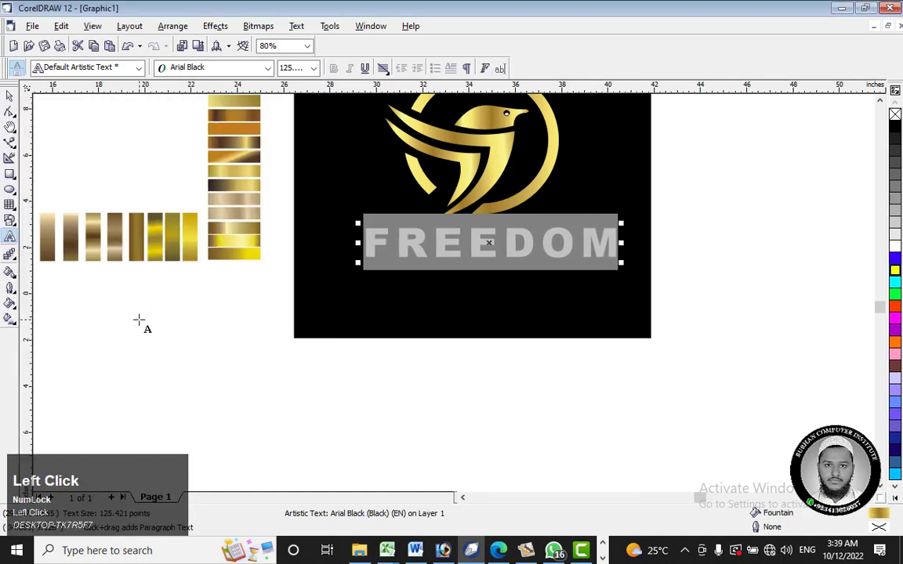
# Step: Shift the widened FREEDOM text slightly left to recentre it beneath the bird logo
pyautogui.click(9, 94)
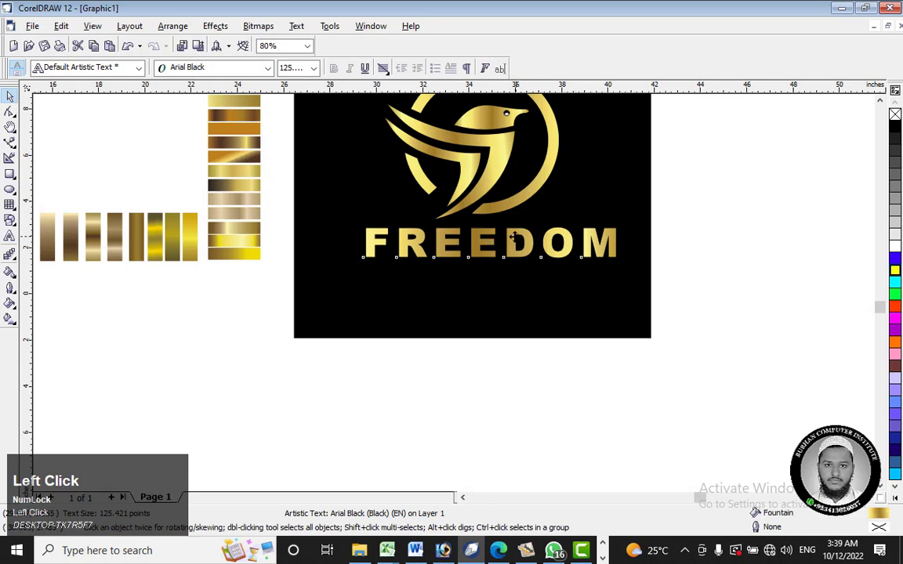
pyautogui.moveTo(513, 236); pyautogui.dragTo(539, 237)
pyautogui.click(758, 272)
pyautogui.click(745, 271)
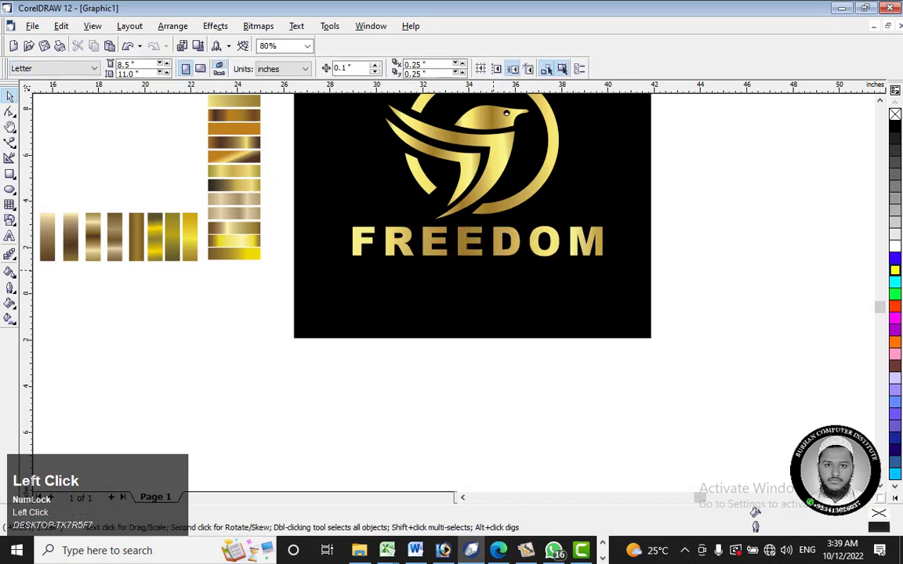
pyautogui.click(475, 238)
pyautogui.moveTo(475, 238); pyautogui.dragTo(475, 268)
pyautogui.hotkey('ctrl', 'z')
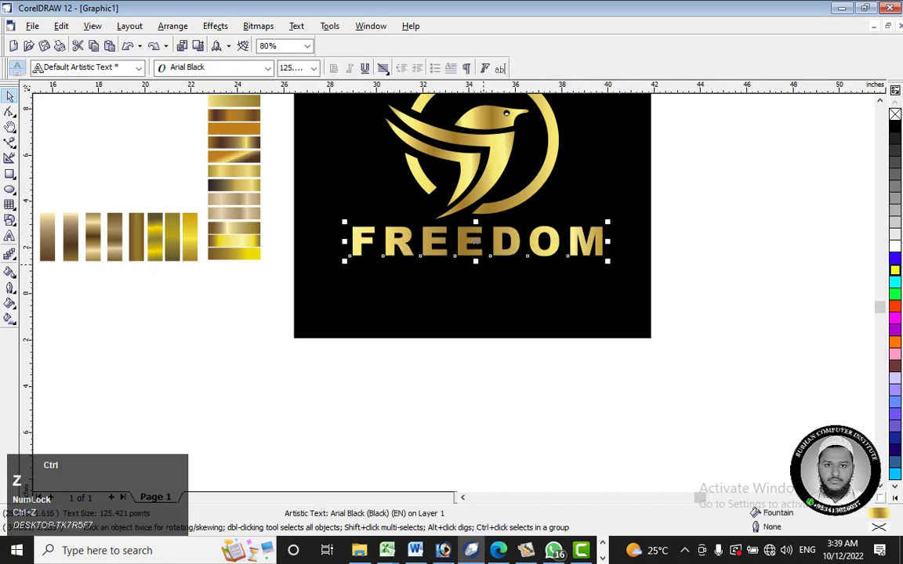
# Step: Duplicate the FREEDOM text directly beneath the original and scale the copy down to about 49 pt
pyautogui.moveTo(441, 230); pyautogui.dragTo(441, 264)
pyautogui.rightClick(442, 264)
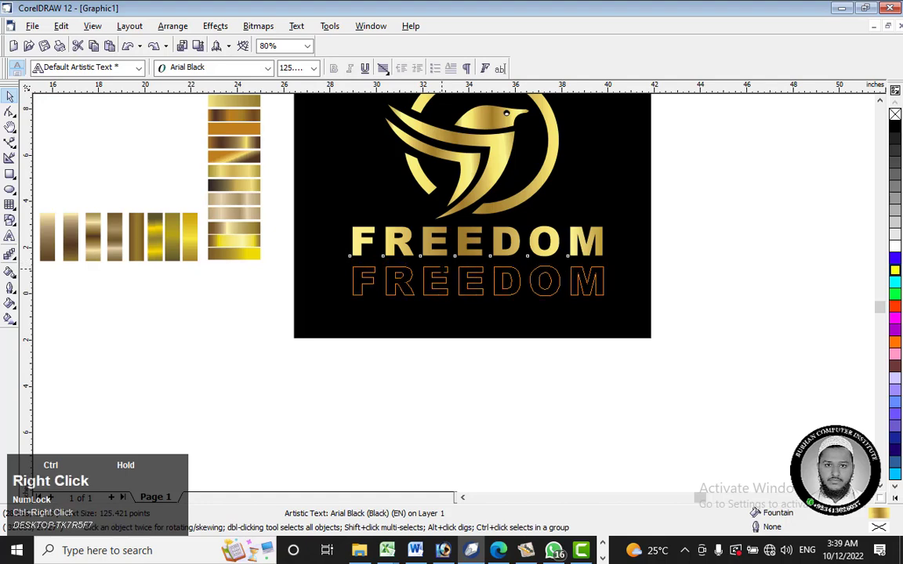
pyautogui.scroll(1, 463, 269)
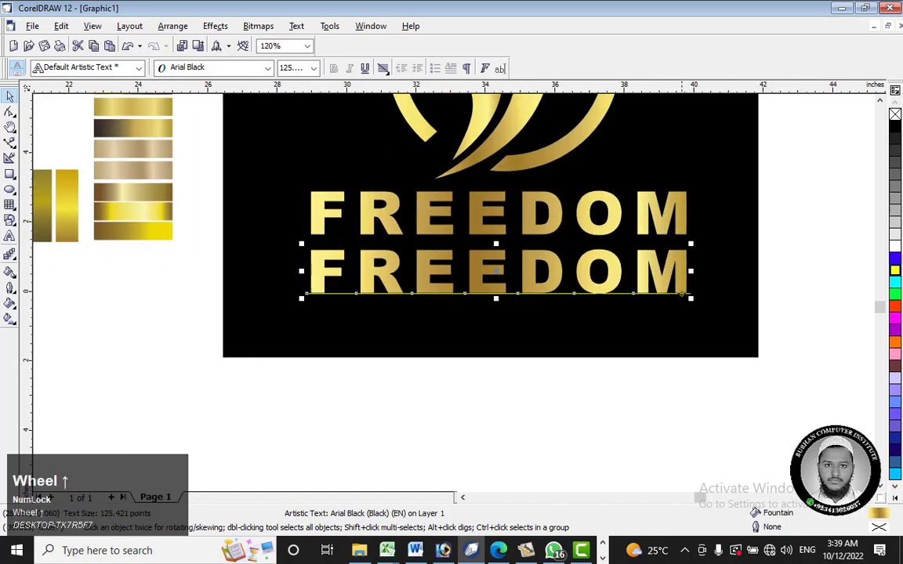
pyautogui.moveTo(691, 299); pyautogui.dragTo(624, 274)
pyautogui.moveTo(427, 262); pyautogui.dragTo(462, 273)
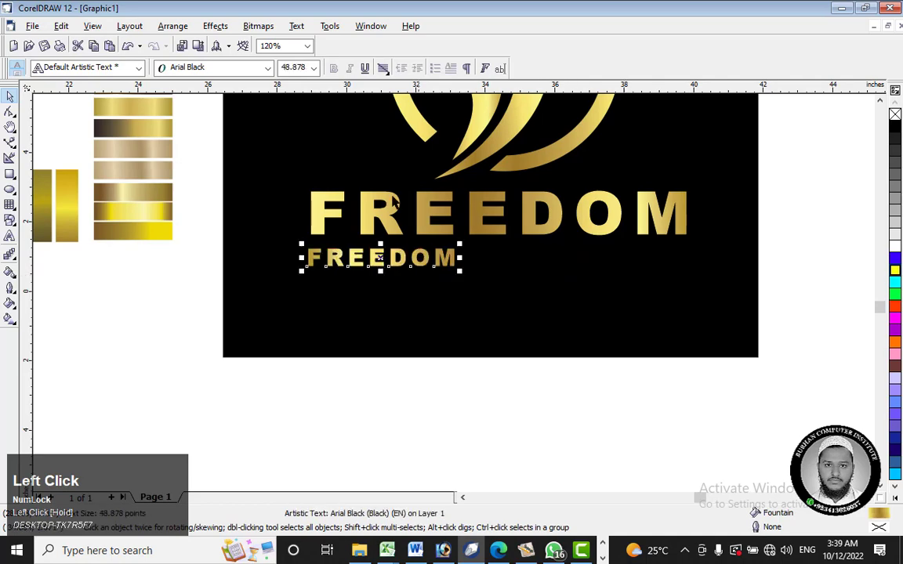
# Step: Set the small FREEDOM copy in Arial and replace its wording with "Burhan Computer Institute"
pyautogui.click(242, 69)
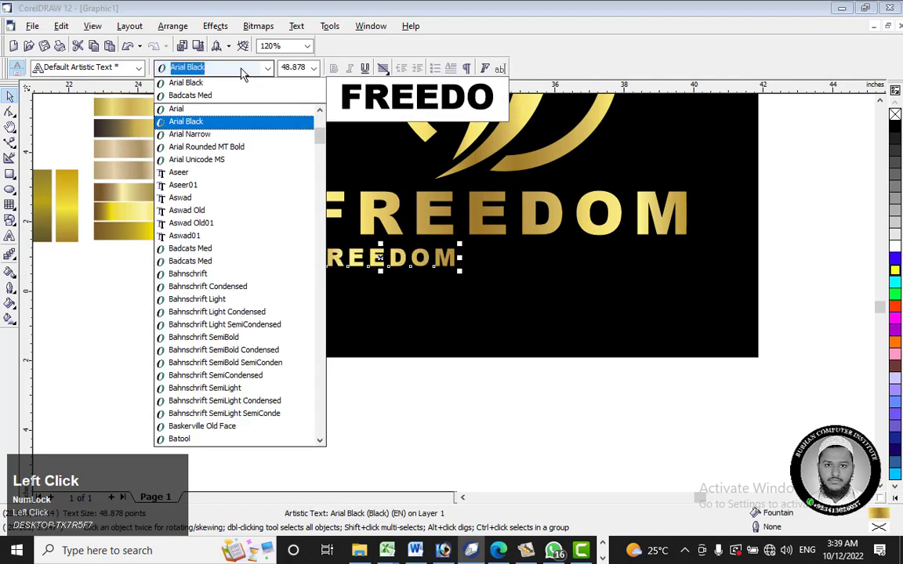
pyautogui.click(219, 112)
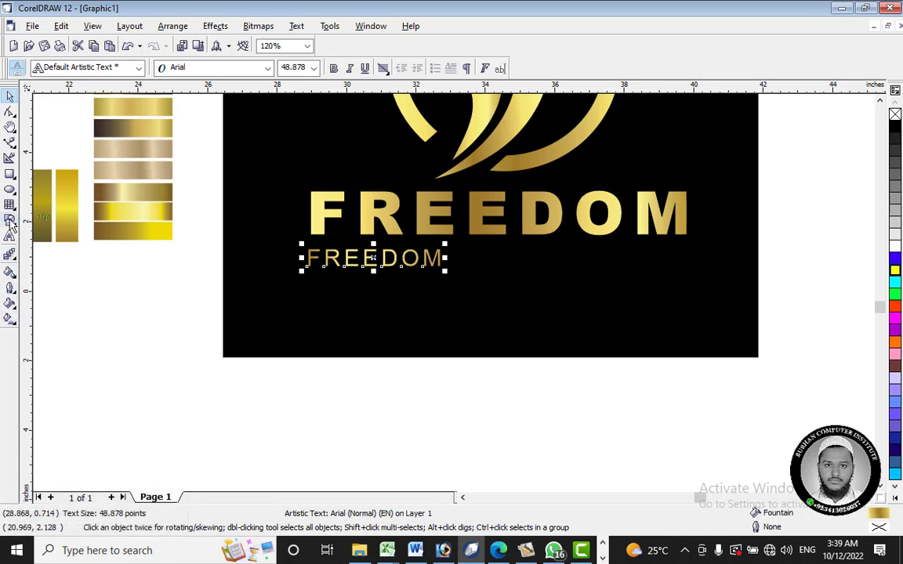
pyautogui.click(10, 236)
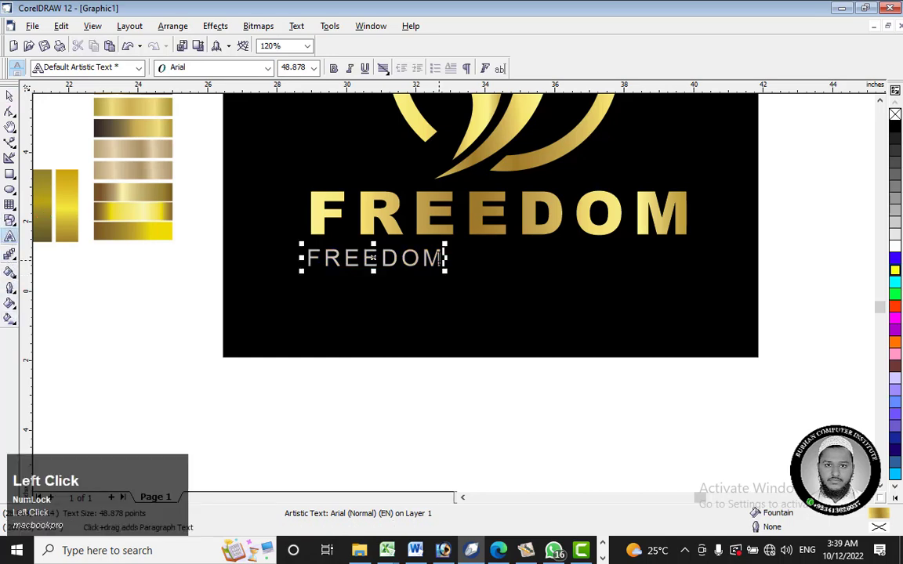
pyautogui.hotkey('ctrl', 'a')
pyautogui.press('Delete')
pyautogui.write('B')
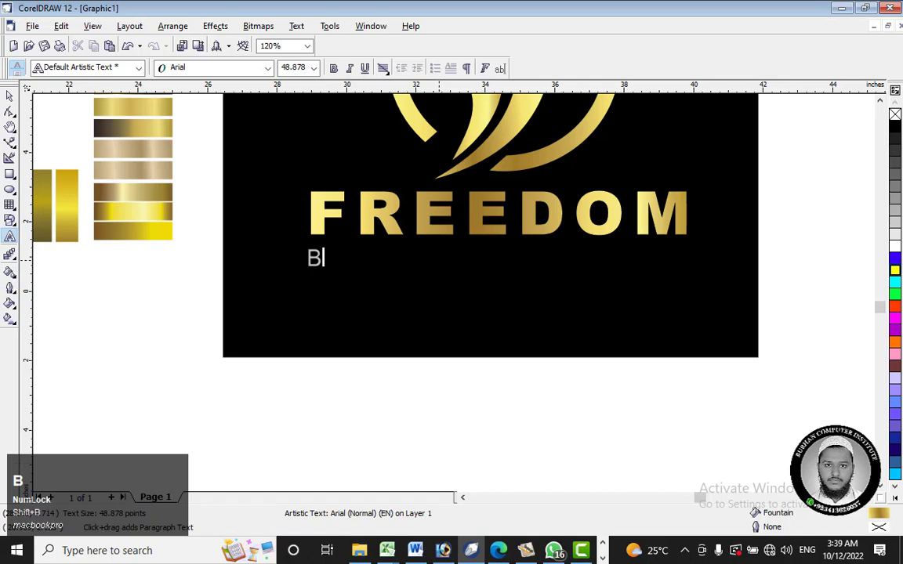
pyautogui.write('urhan C')
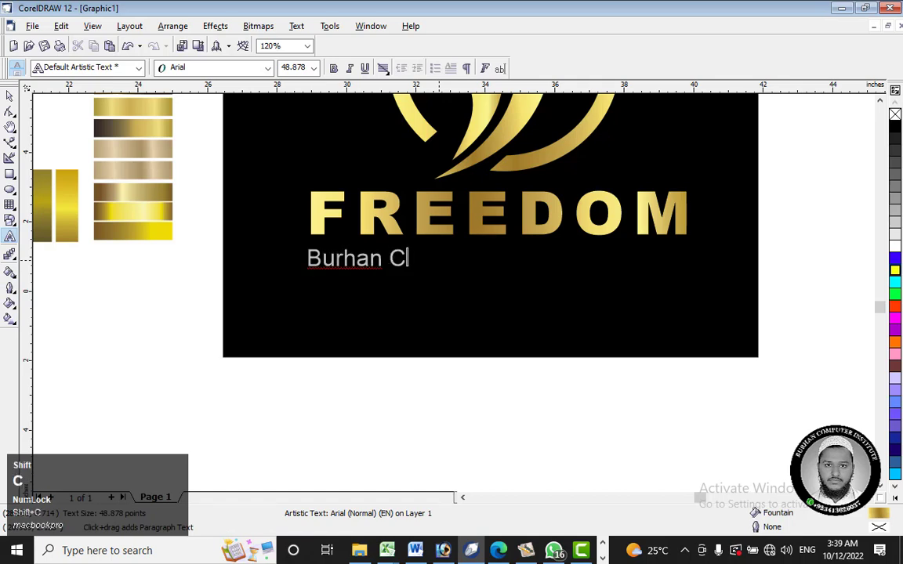
pyautogui.write('omputer I')
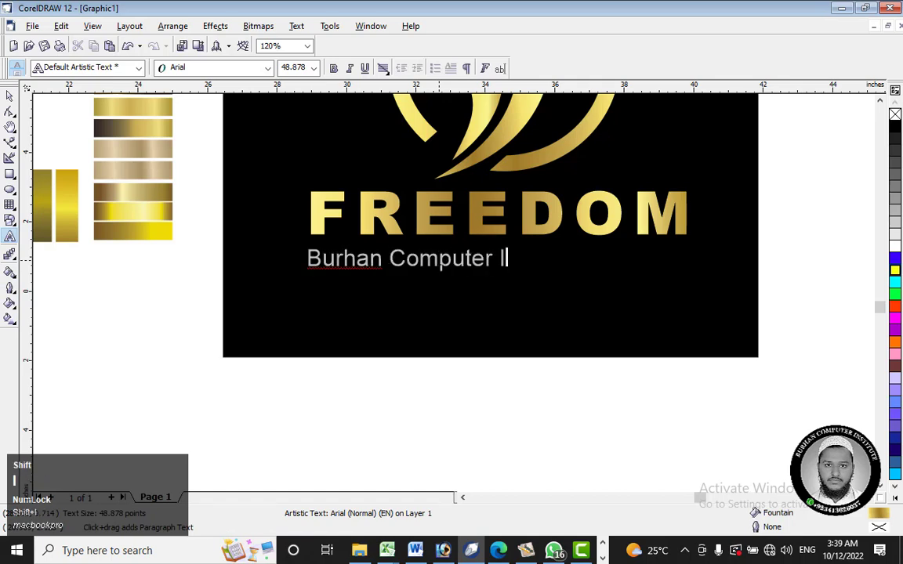
pyautogui.write('nstit')
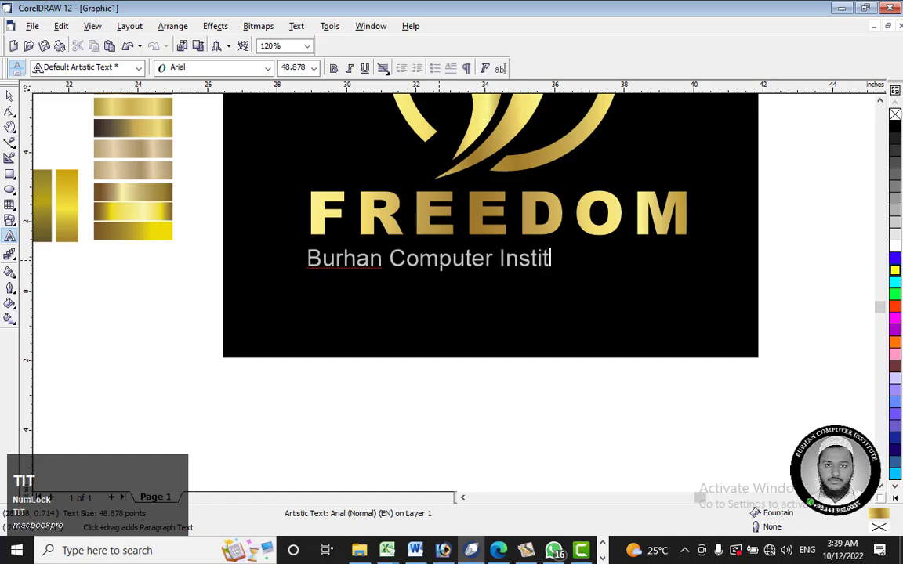
pyautogui.write('ute')
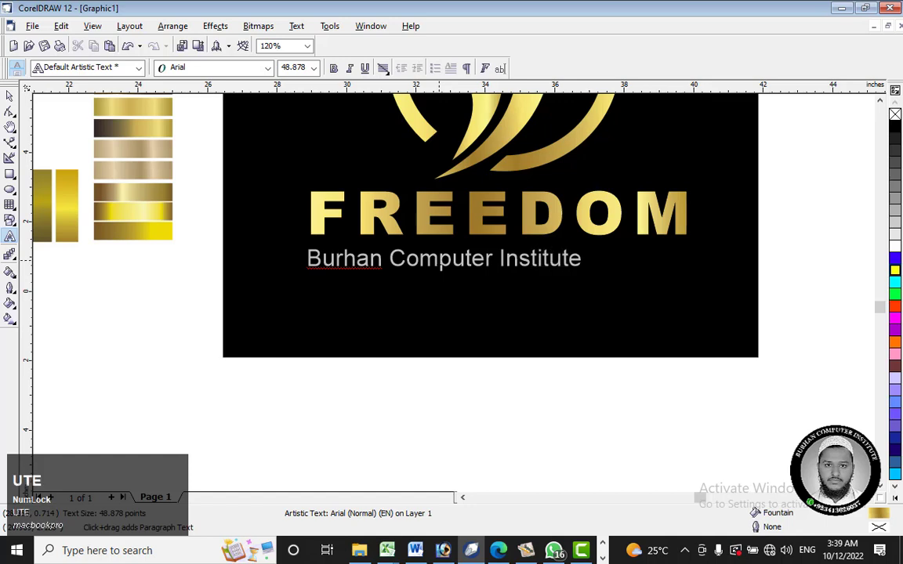
# Step: Change the case of the Burhan Computer Institute line to UPPERCASE
pyautogui.click(11, 95)
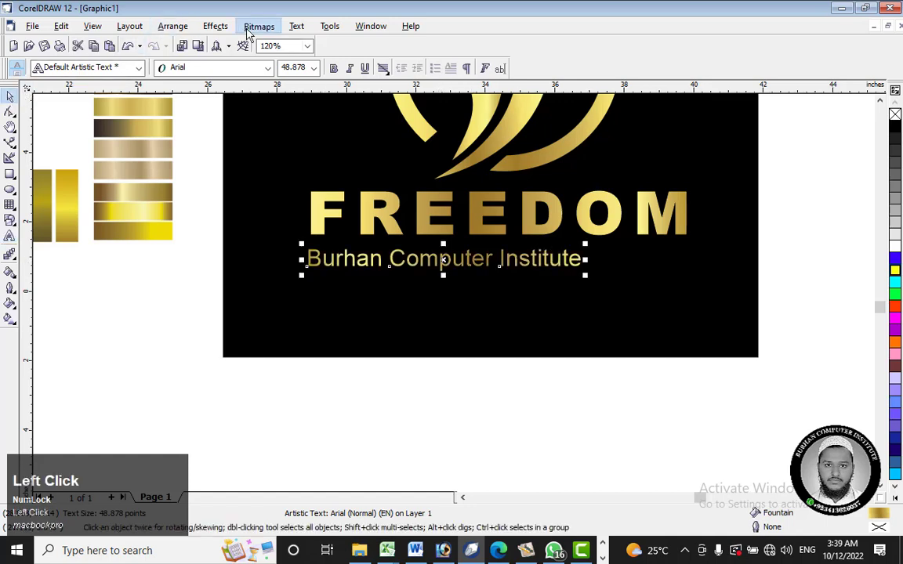
pyautogui.click(215, 26)
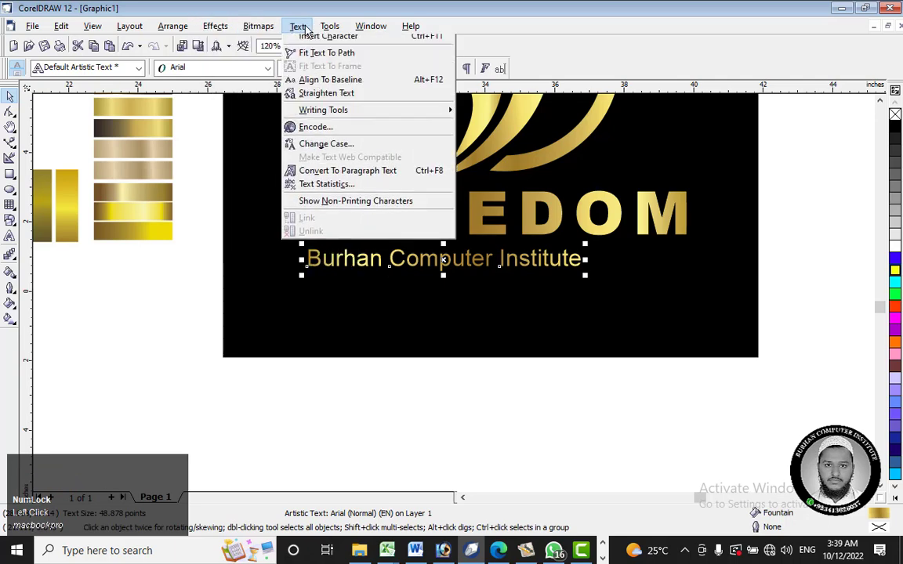
pyautogui.click(358, 178)
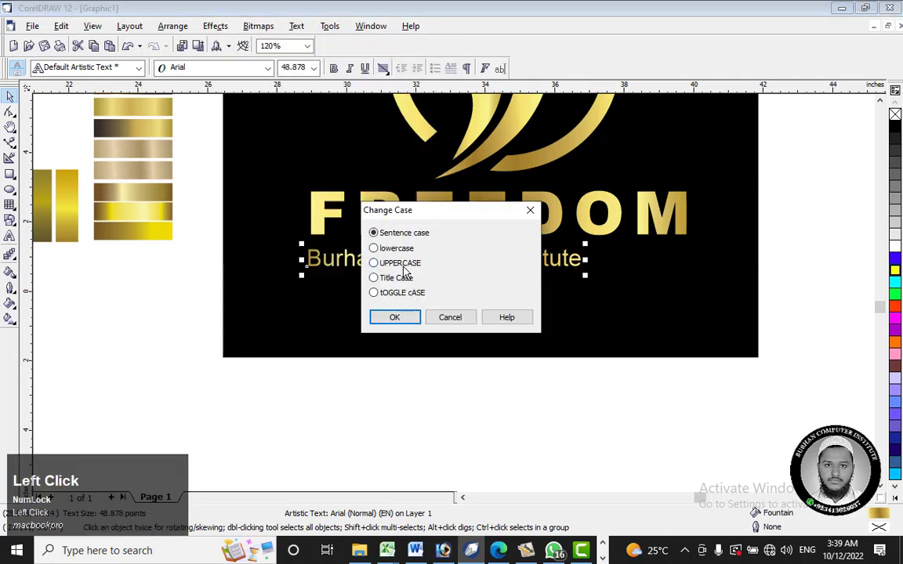
pyautogui.click(403, 264)
pyautogui.click(407, 320)
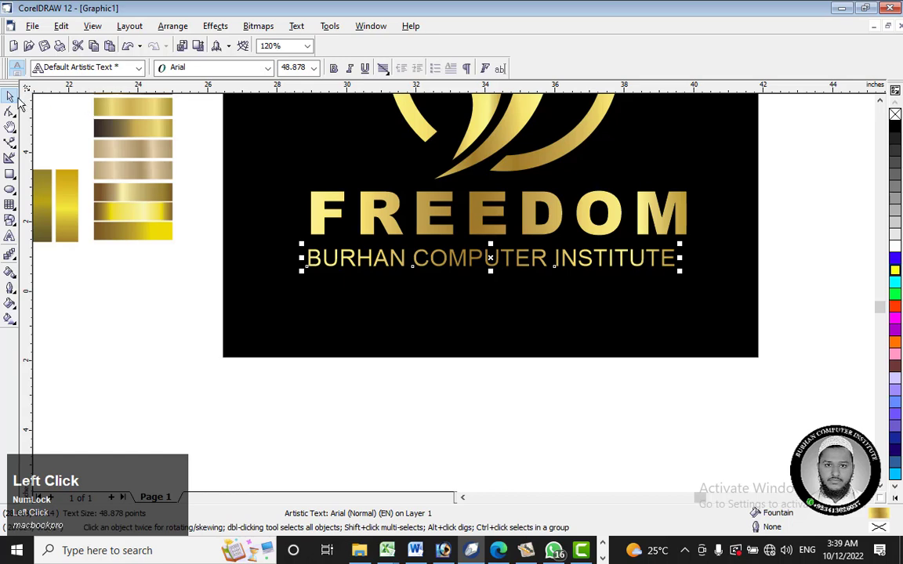
# Step: Centre the BURHAN COMPUTER INSTITUTE line horizontally on the FREEDOM title
pyautogui.moveTo(490, 257); pyautogui.dragTo(490, 257)
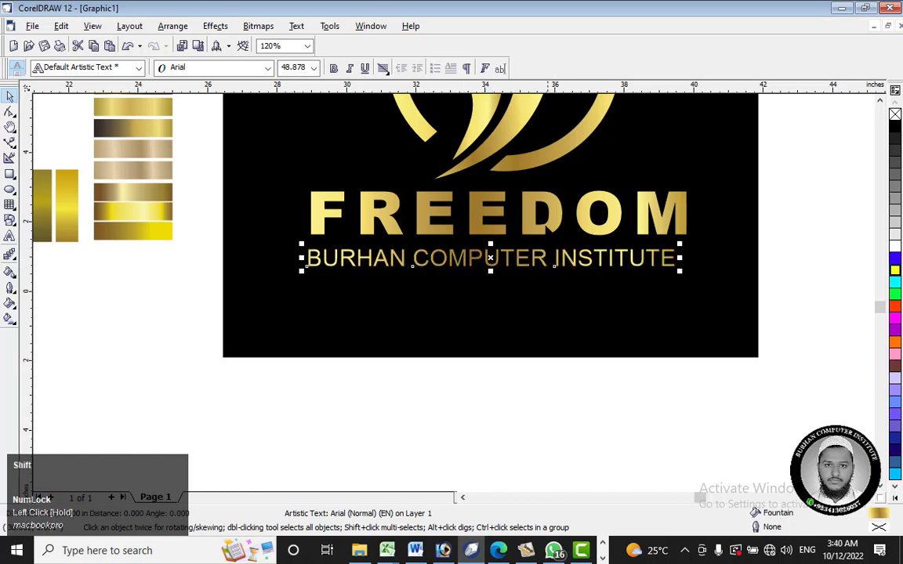
pyautogui.keyDown('shift'); pyautogui.click(496, 223); pyautogui.keyUp('shift')
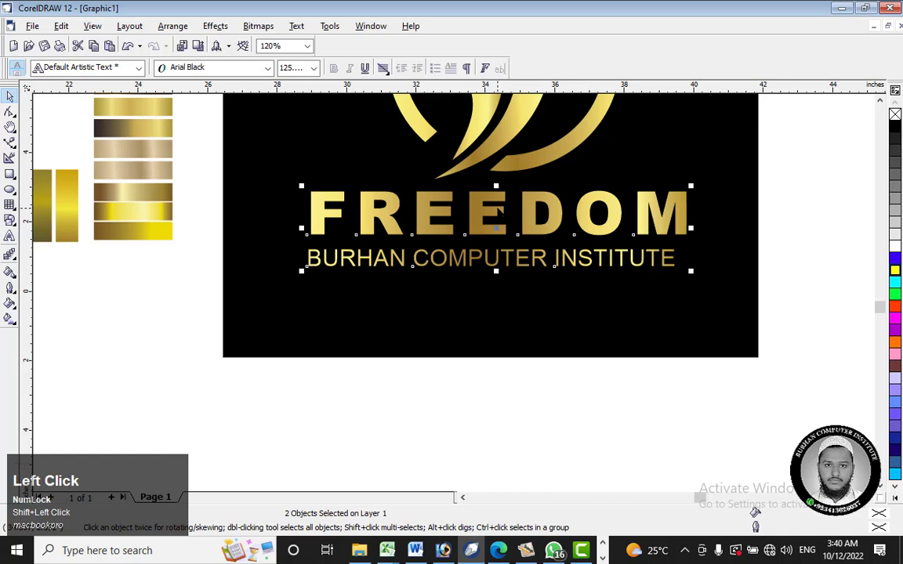
pyautogui.press('c')
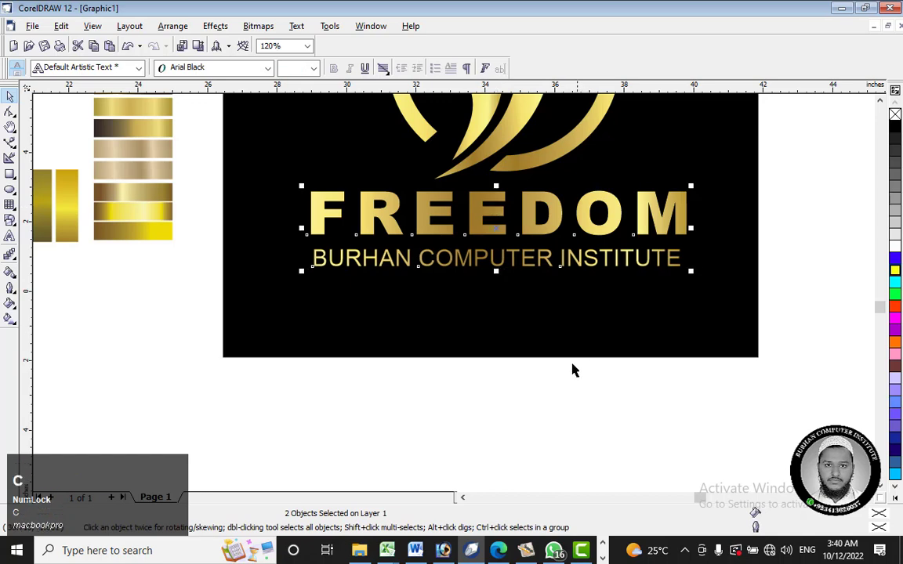
pyautogui.click(572, 370)
# Step: Nudge the BURHAN COMPUTER INSTITUTE line upward so it sits closer beneath the FREEDOM title
pyautogui.scroll(1, 572, 370)
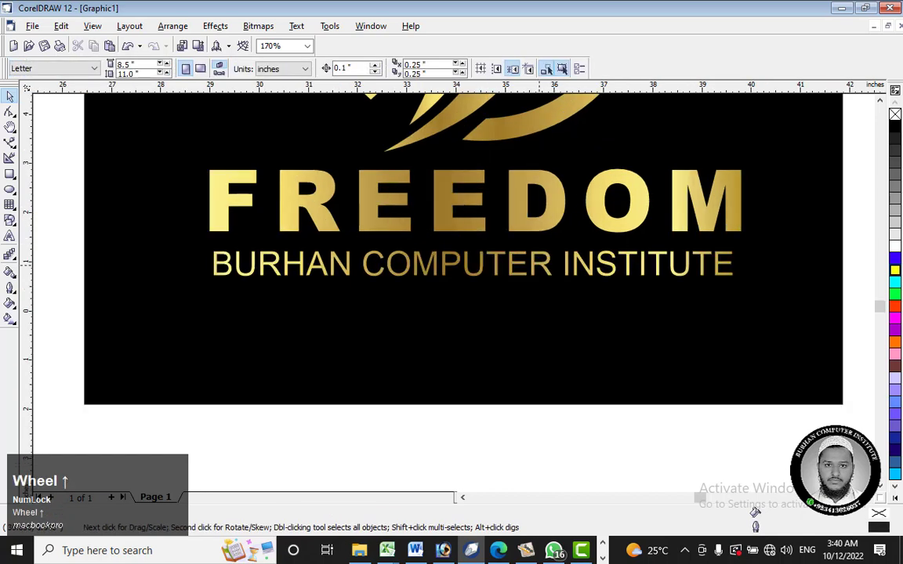
pyautogui.click(471, 264)
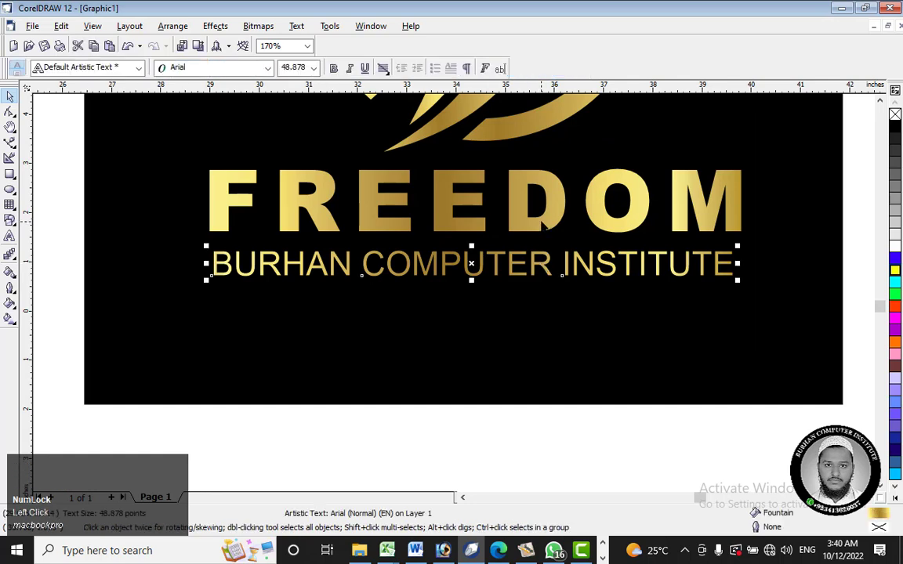
pyautogui.hotkey('ctrl', 'Up')
pyautogui.hotkey('ctrl', 'Up')
pyautogui.hotkey('ctrl', 'Up')
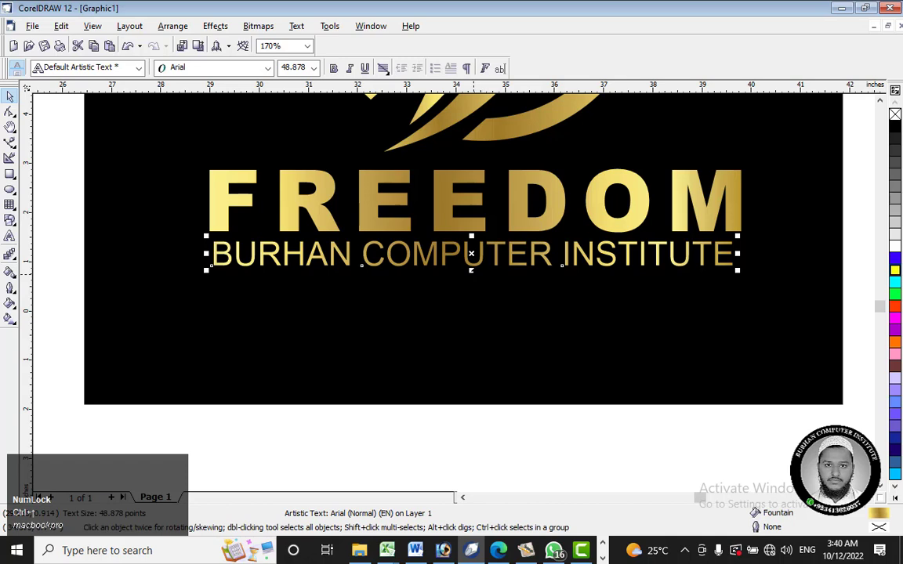
# Step: Stretch the BURHAN COMPUTER INSTITUTE line slightly taller and wider at both ends to match the FREEDOM title's width, at about 58 pt
pyautogui.moveTo(471, 270)
pyautogui.mouseDown()
pyautogui.moveTo(471, 297)
pyautogui.moveTo(471, 269)
pyautogui.moveTo(471, 277)
pyautogui.mouseUp()
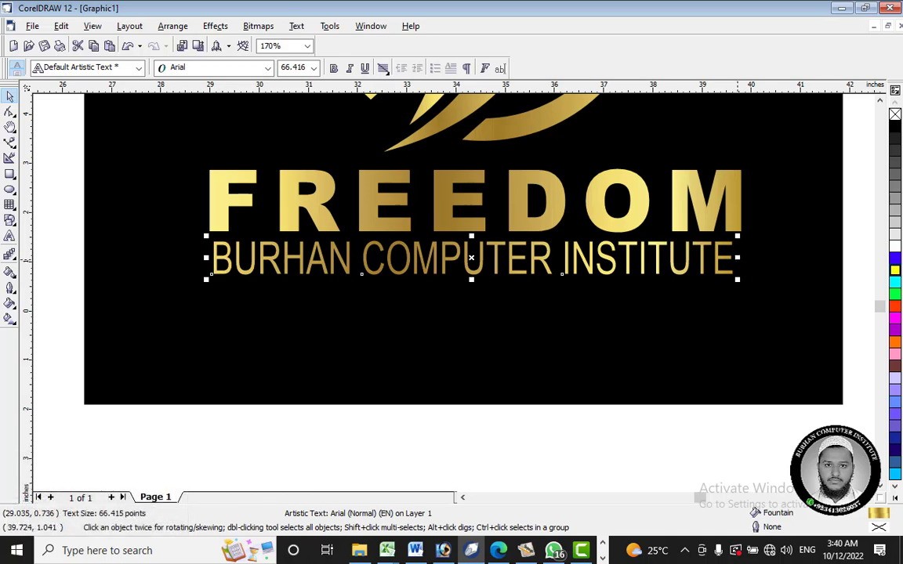
pyautogui.moveTo(737, 258); pyautogui.dragTo(748, 258)
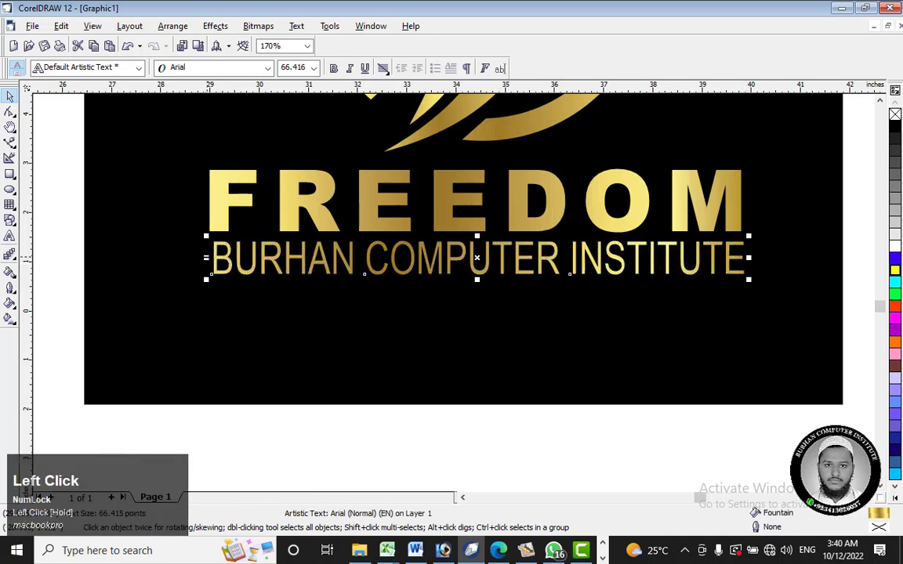
pyautogui.moveTo(206, 257); pyautogui.dragTo(199, 258)
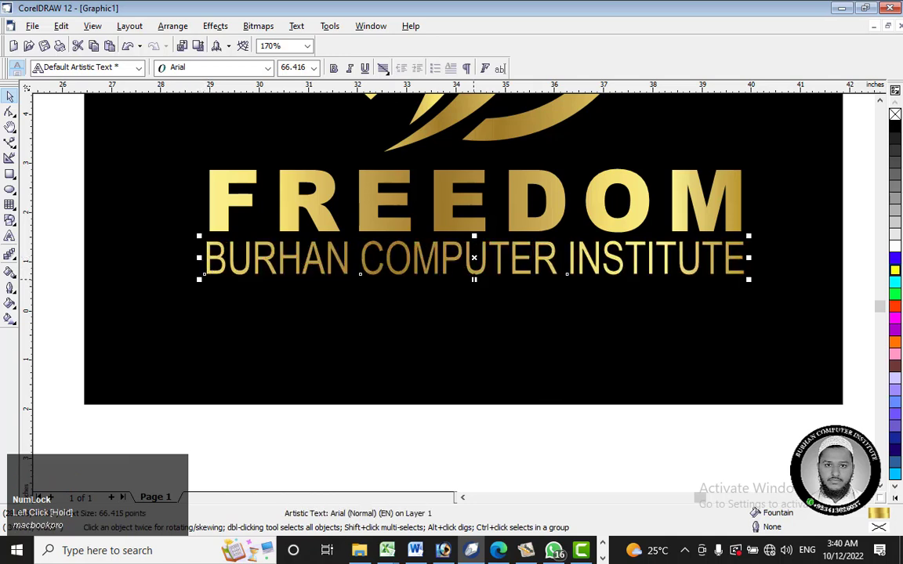
pyautogui.moveTo(474, 279); pyautogui.dragTo(474, 274)
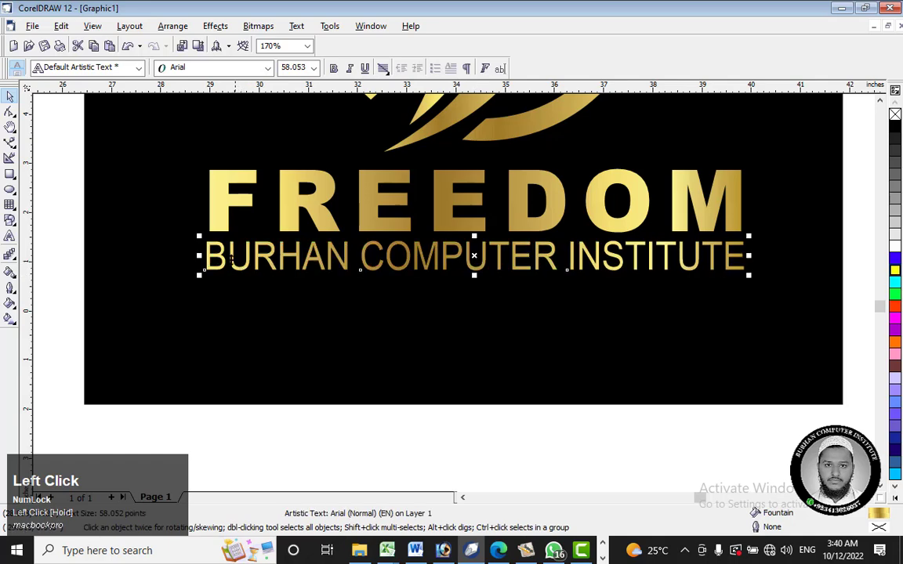
# Step: Delete the reference logo image together with all the gold gradient swatches beside the finished logo
pyautogui.scroll(-2, 523, 231)
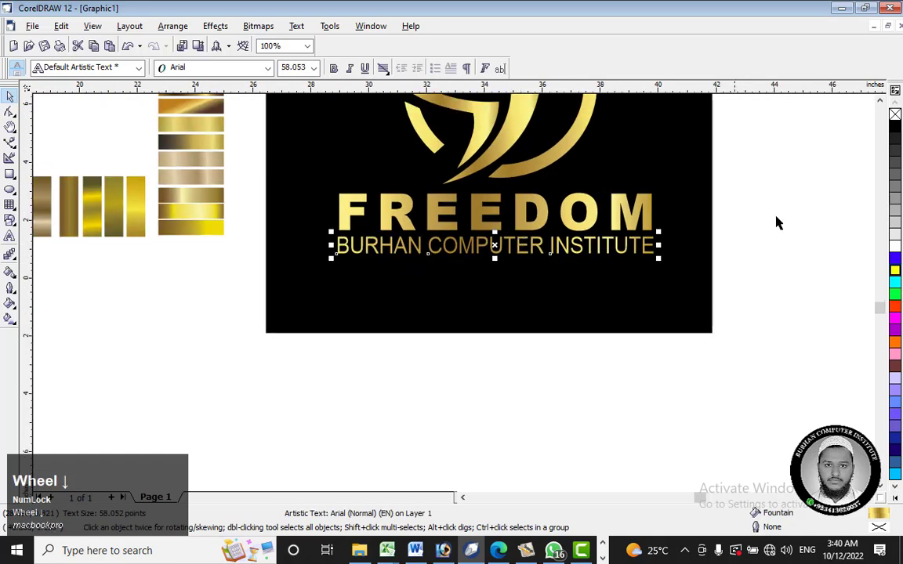
pyautogui.click(734, 203)
pyautogui.moveTo(734, 200); pyautogui.dragTo(756, 55)
pyautogui.scroll(-1, 475, 272)
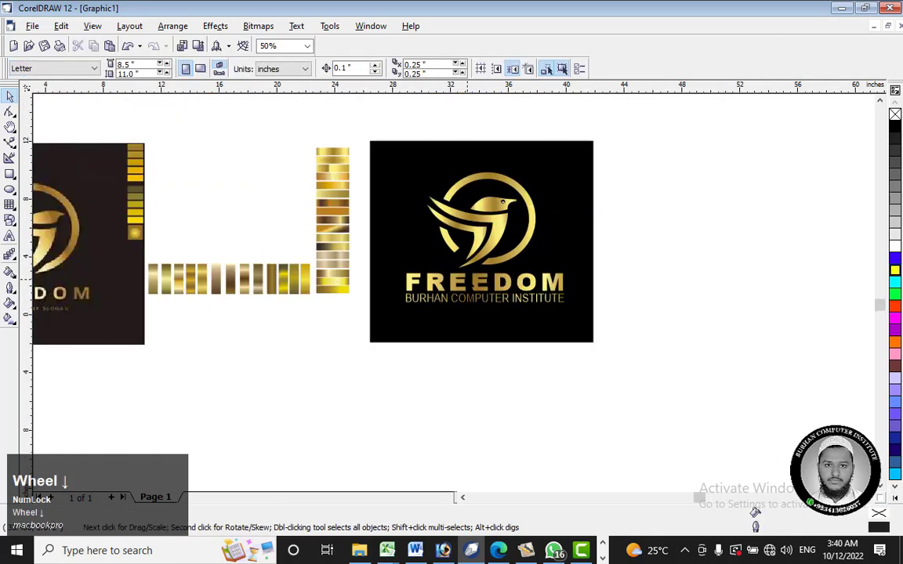
pyautogui.click(642, 157)
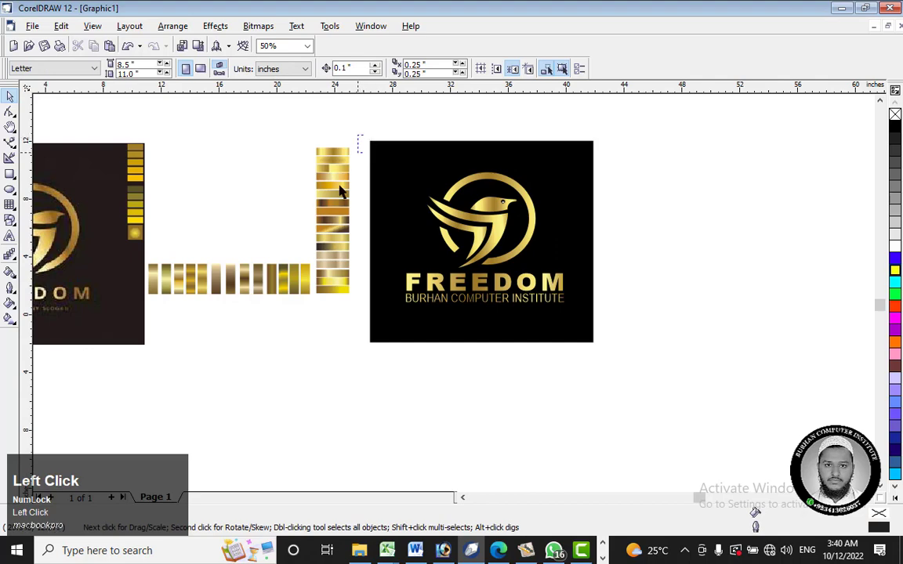
pyautogui.moveTo(339, 191); pyautogui.dragTo(218, 347)
pyautogui.rightClick(304, 244)
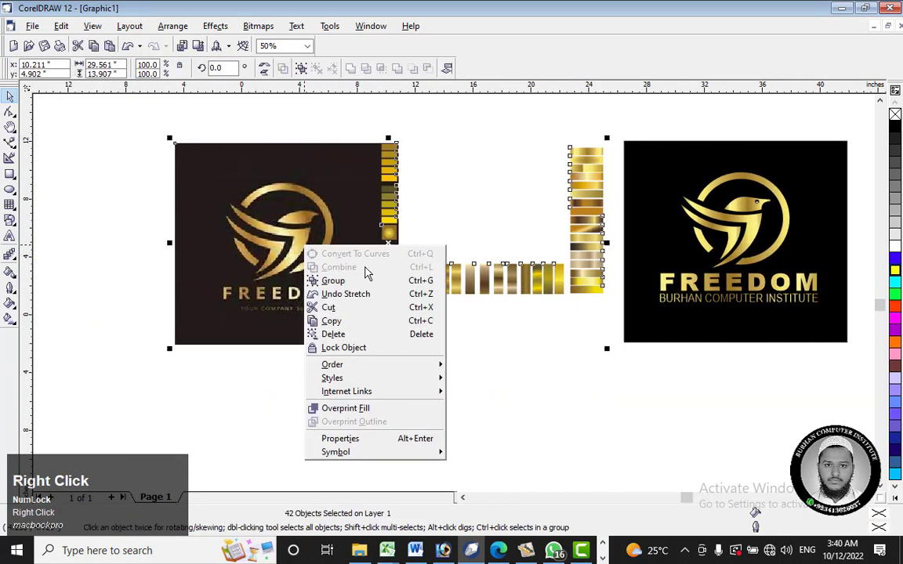
pyautogui.click(372, 335)
pyautogui.moveTo(601, 110); pyautogui.dragTo(792, 365)
pyautogui.scroll(5, 663, 243)
pyautogui.scroll(8, 705, 191)
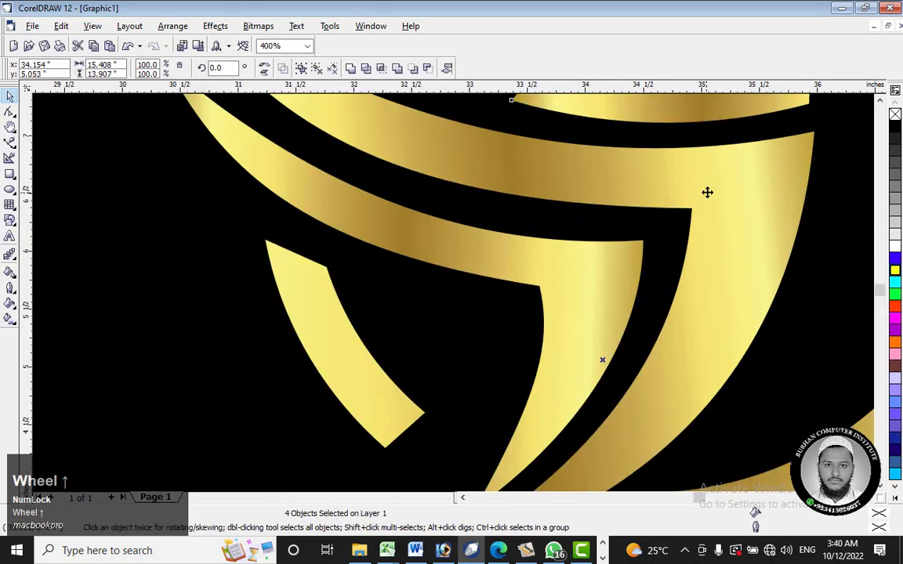
pyautogui.scroll(-8, 562, 202)
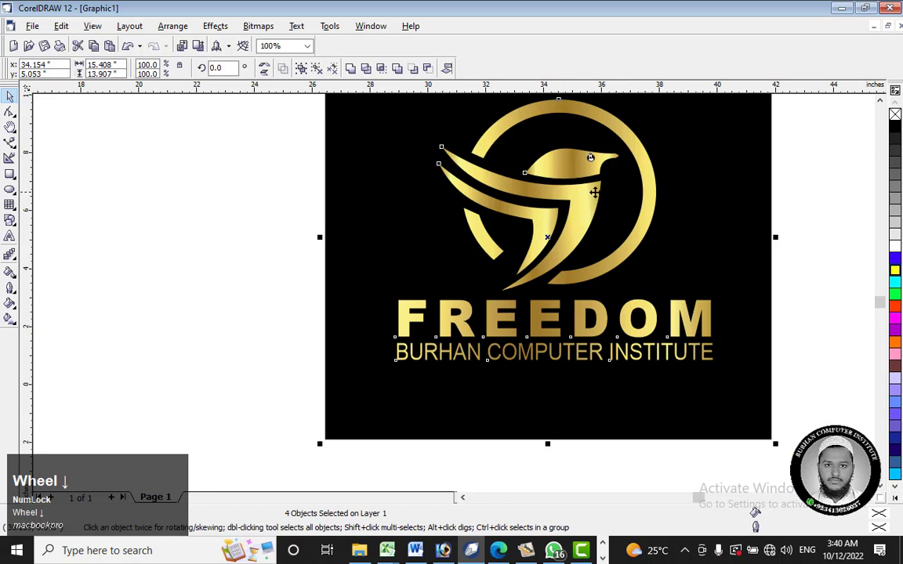
pyautogui.scroll(-1, 593, 192)
pyautogui.click(768, 194)
# Step: Apply an interactive fountain fill to the black background rectangle and set its type to Radial
pyautogui.click(663, 219)
pyautogui.click(9, 318)
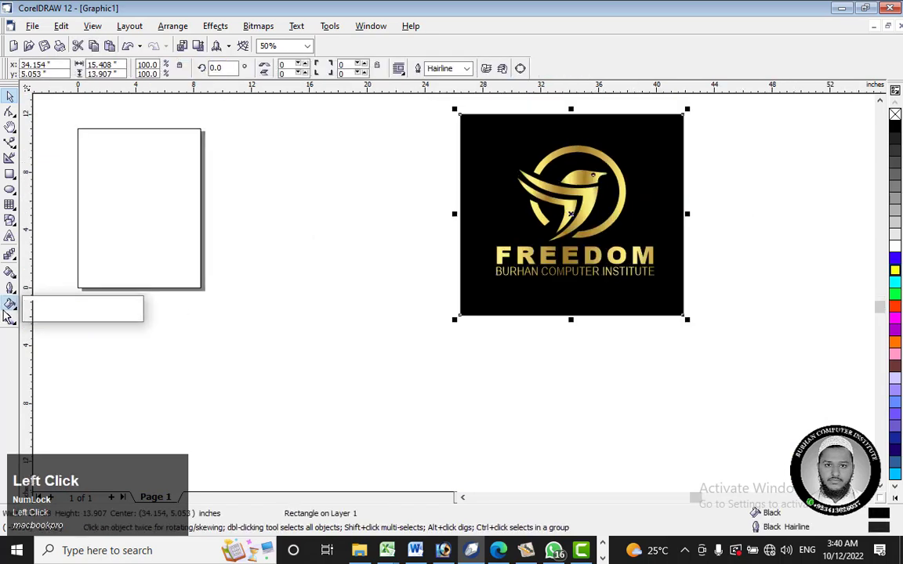
pyautogui.moveTo(564, 265); pyautogui.dragTo(681, 169)
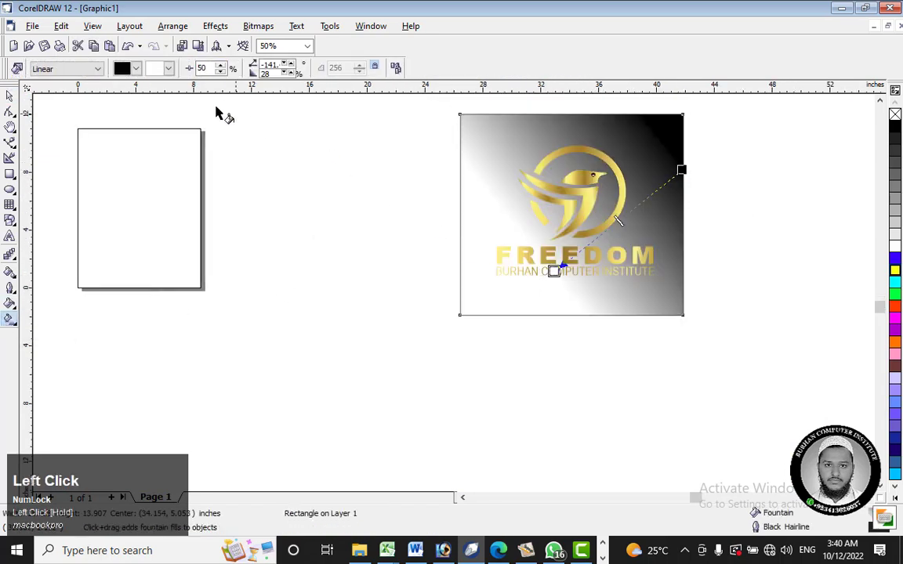
pyautogui.click(48, 71)
pyautogui.click(45, 128)
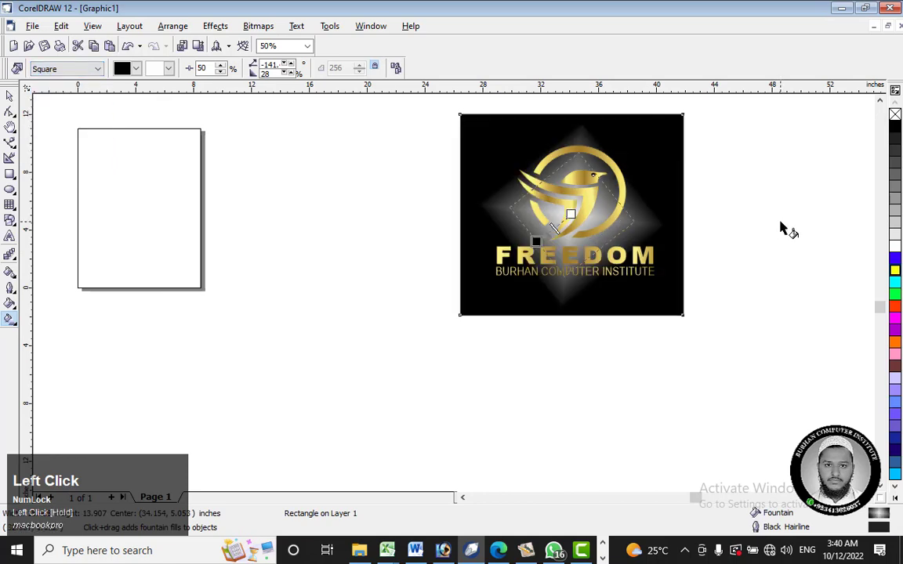
pyautogui.click(47, 70)
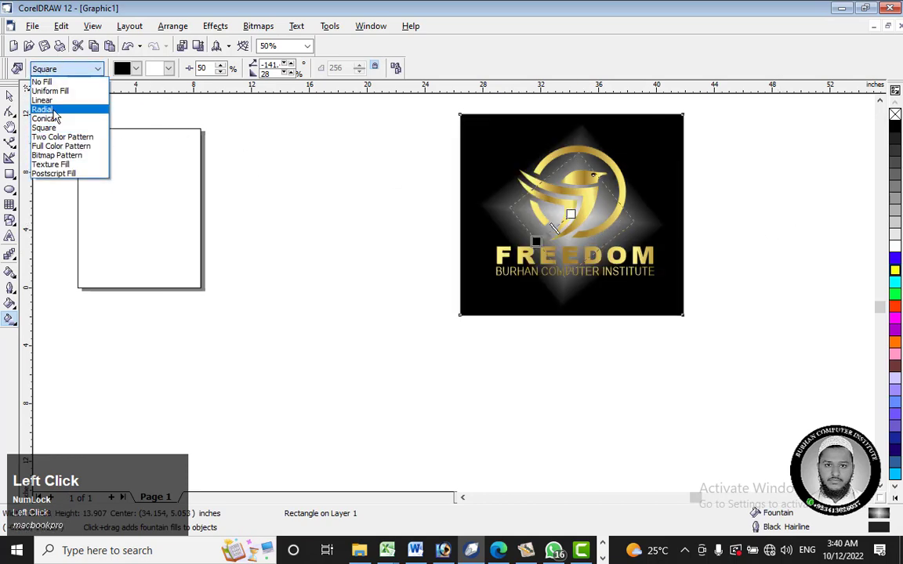
pyautogui.click(42, 108)
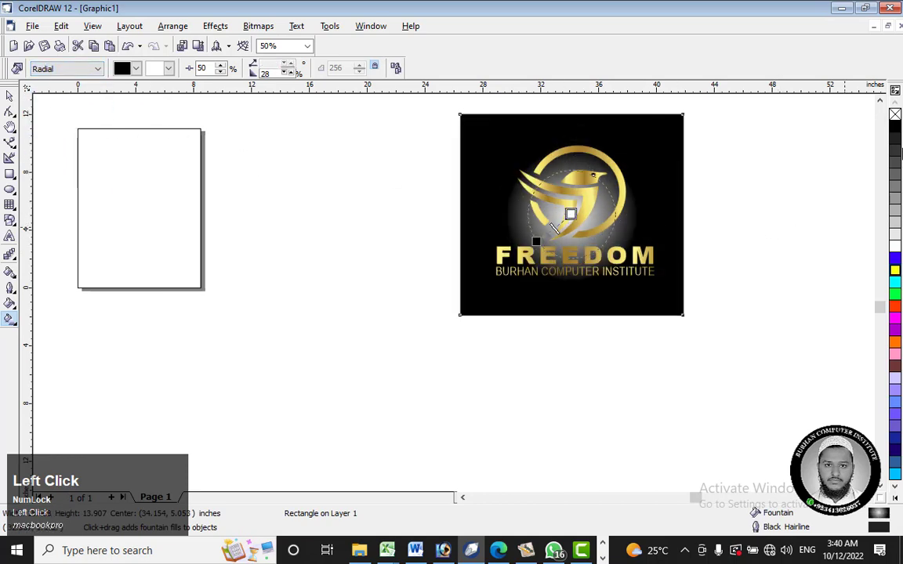
# Step: Colour the background's radial fill black at the centre and dark brown at the outer end, and extend it beyond the rectangle's edge
pyautogui.click(894, 129)
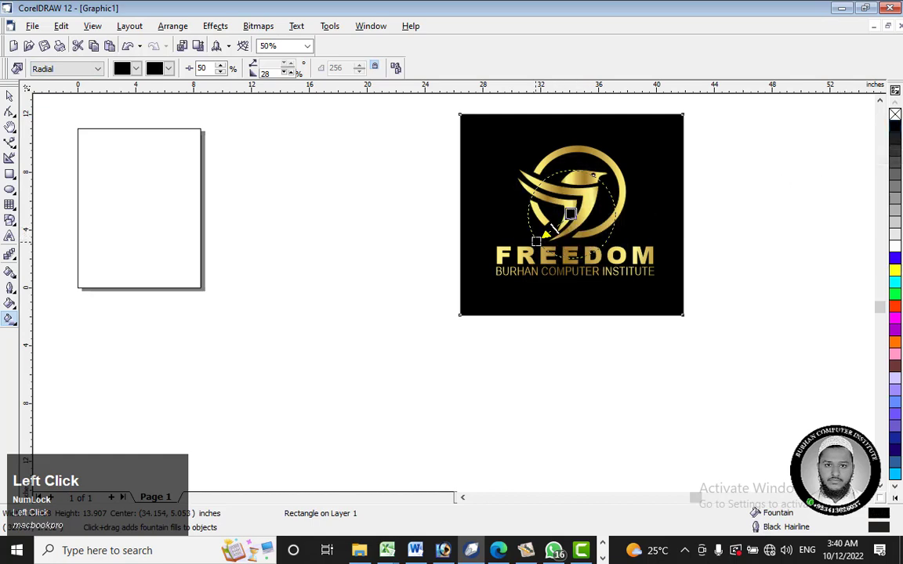
pyautogui.click(897, 368)
pyautogui.moveTo(897, 368)
pyautogui.mouseDown()
pyautogui.moveTo(862, 401)
pyautogui.moveTo(884, 373)
pyautogui.mouseUp()
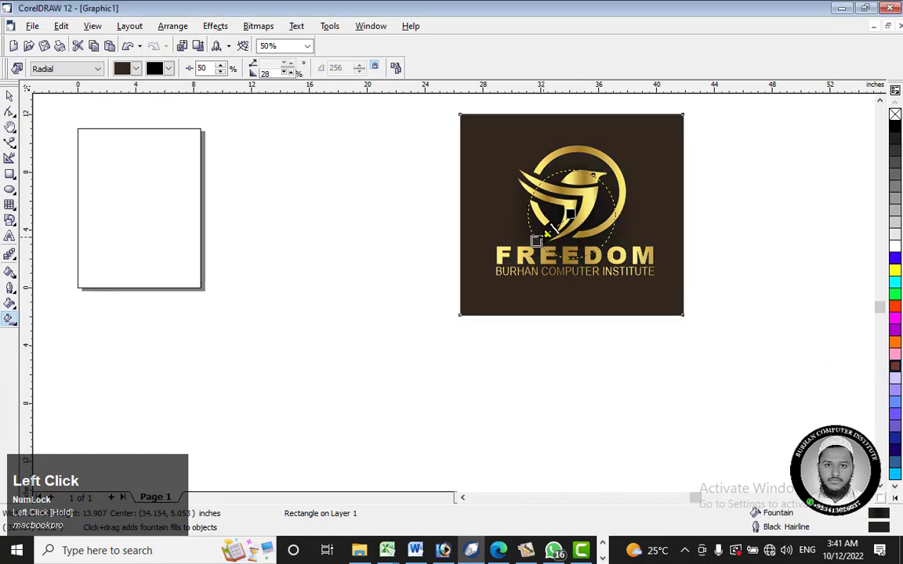
pyautogui.moveTo(536, 241); pyautogui.dragTo(398, 313)
pyautogui.moveTo(484, 264); pyautogui.dragTo(421, 303)
pyautogui.press('space')
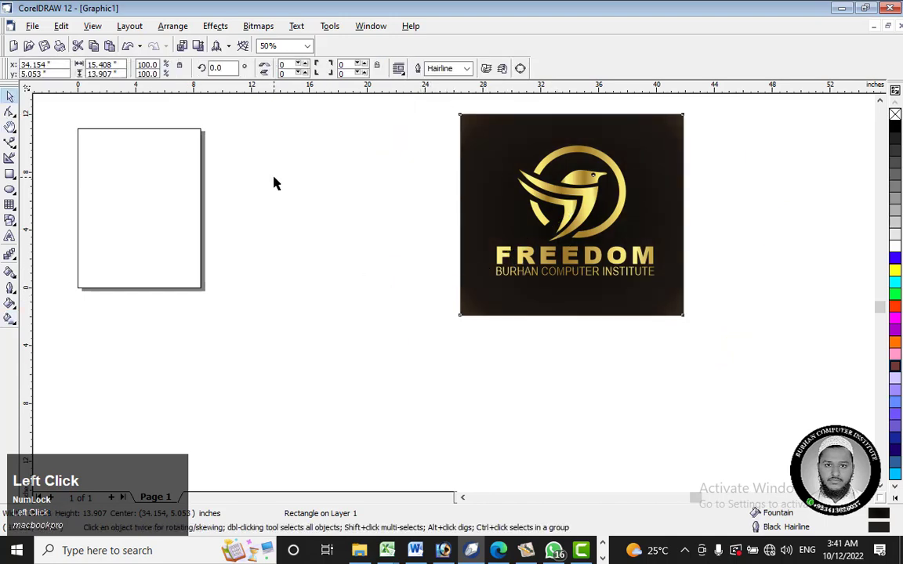
# Step: Group the bird emblem, the FREEDOM title and the tagline, leaving out the background rectangle
pyautogui.moveTo(435, 104); pyautogui.dragTo(735, 339)
pyautogui.click(429, 121)
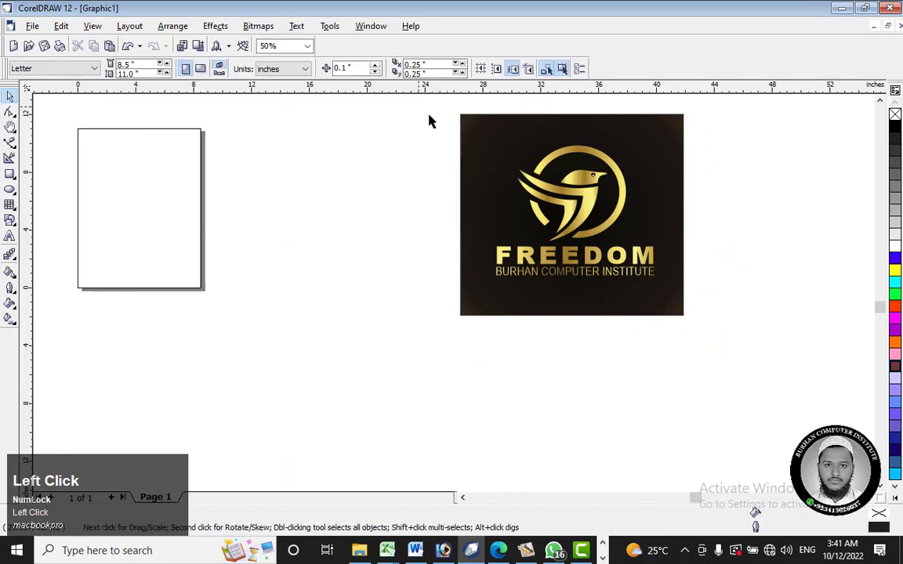
pyautogui.moveTo(423, 108); pyautogui.dragTo(776, 298)
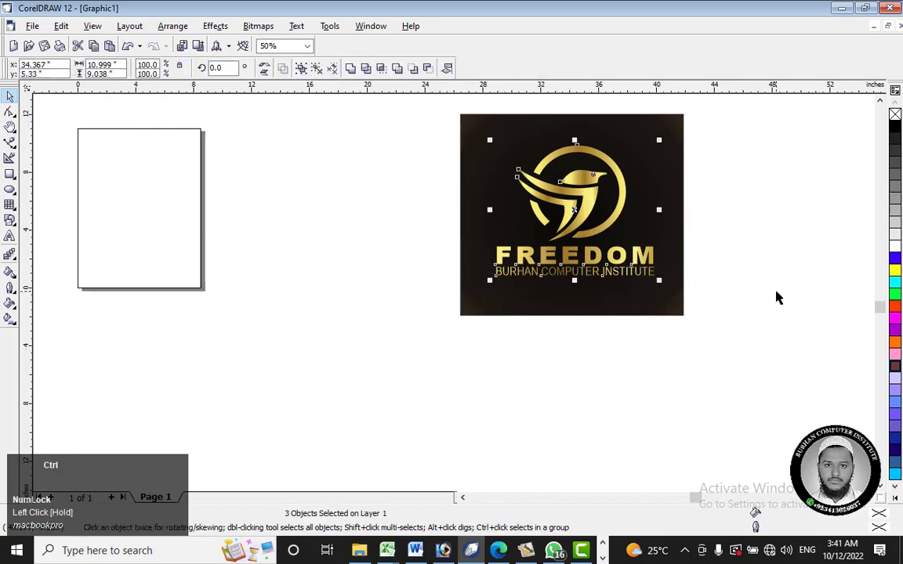
pyautogui.hotkey('ctrl', 'g')
# Step: Align the background rectangle centred vertically and horizontally on the logo group, and group the two together
pyautogui.click(671, 152)
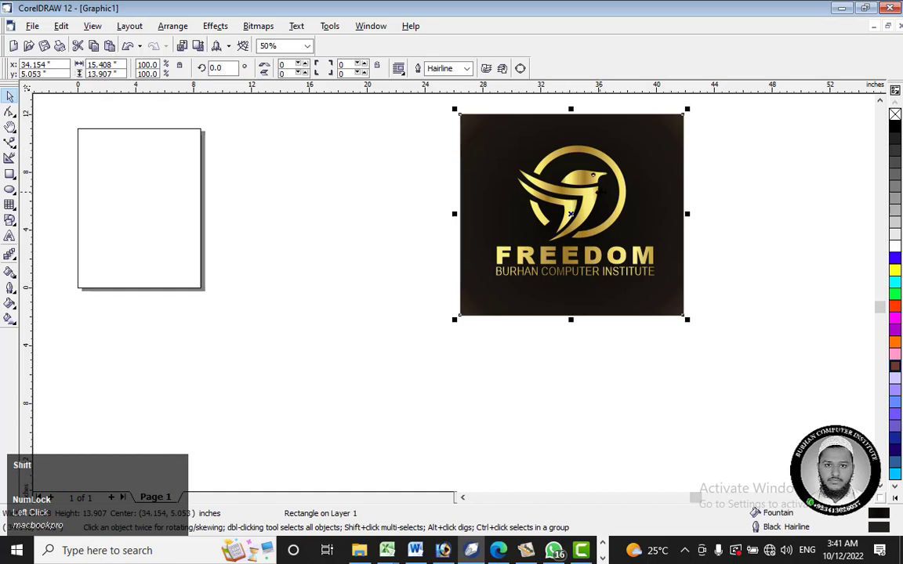
pyautogui.keyDown('shift'); pyautogui.click(585, 197); pyautogui.keyUp('shift')
pyautogui.press('e')
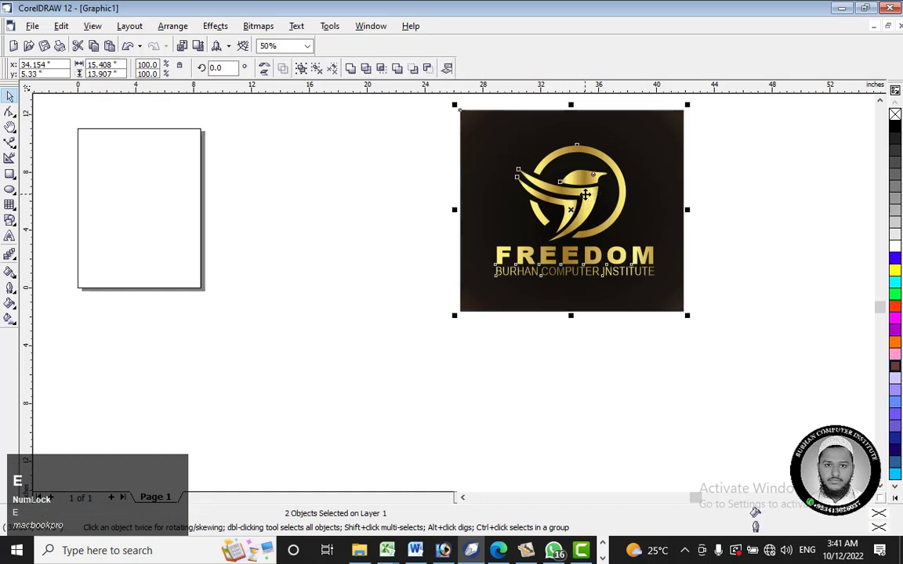
pyautogui.press('c')
pyautogui.click(759, 180)
pyautogui.moveTo(755, 105); pyautogui.dragTo(396, 387)
pyautogui.hotkey('ctrl', 'g')
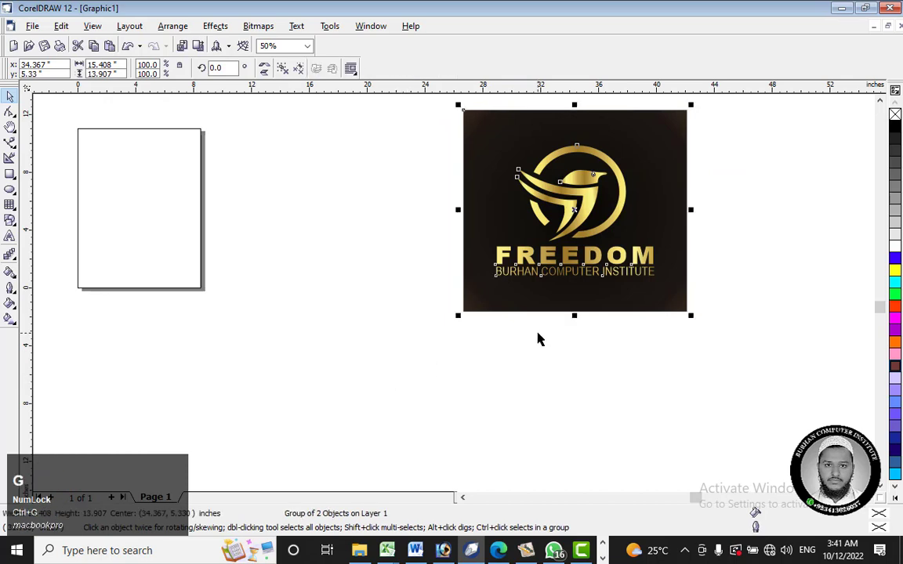
# Step: Centre the grouped artwork on the page and move it back out to the empty area beside the page
pyautogui.press('p')
pyautogui.scroll(-1, 465, 229)
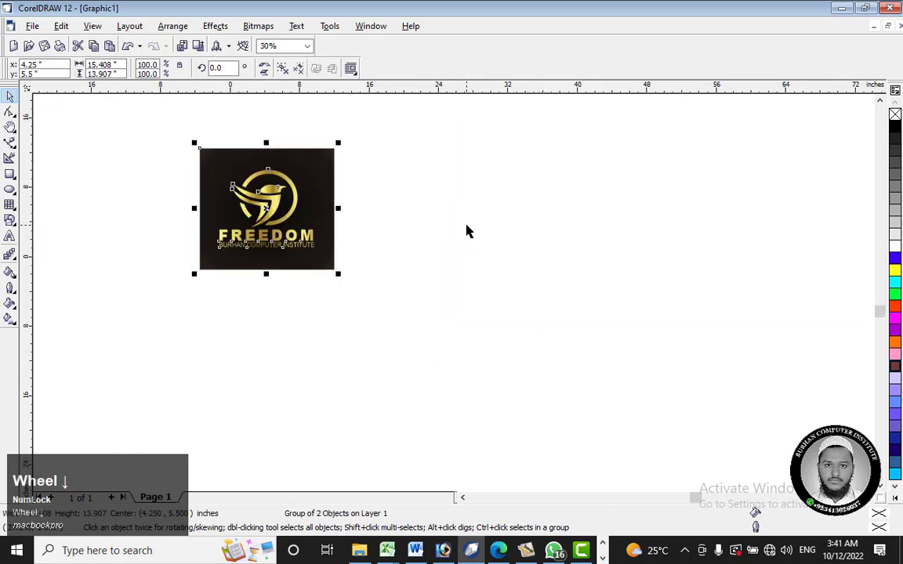
pyautogui.moveTo(155, 127); pyautogui.dragTo(484, 320)
pyautogui.moveTo(319, 205); pyautogui.dragTo(552, 251)
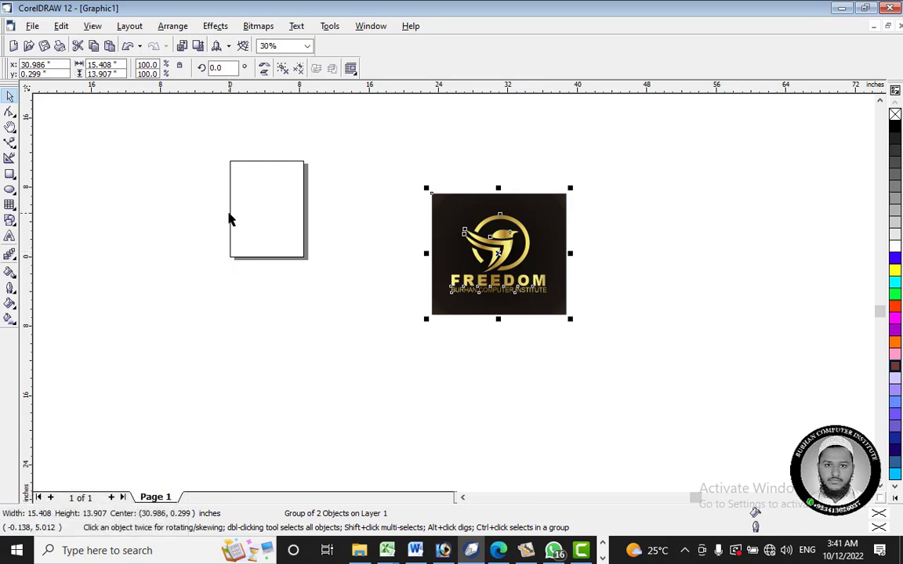
pyautogui.click(266, 203)
pyautogui.click(506, 205)
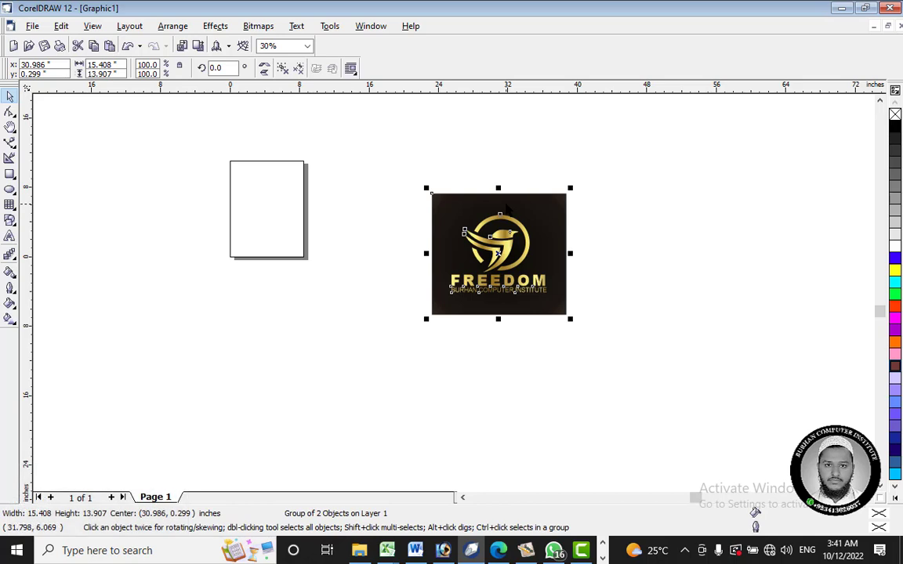
# Step: Set the page size to 15 inches wide by 13 inches high
pyautogui.click(262, 184)
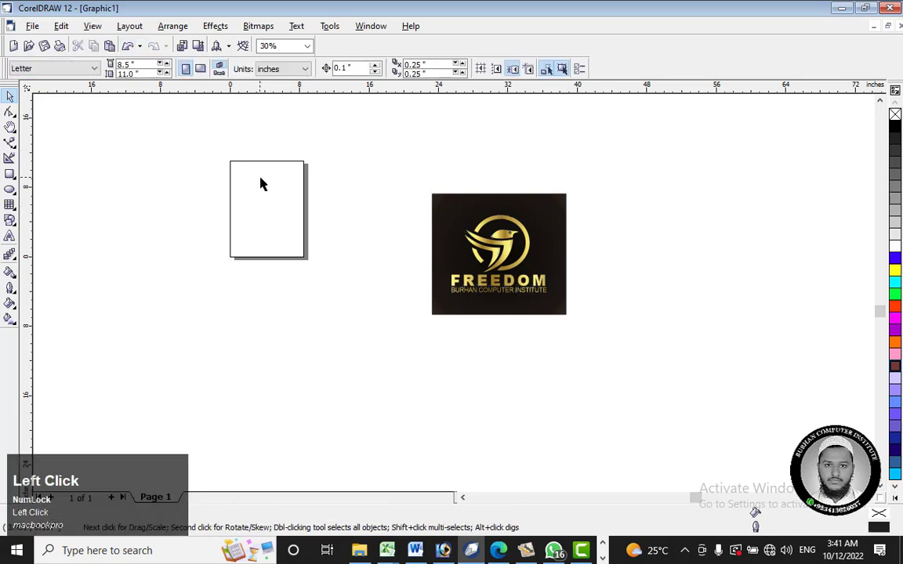
pyautogui.moveTo(146, 63); pyautogui.dragTo(88, 63)
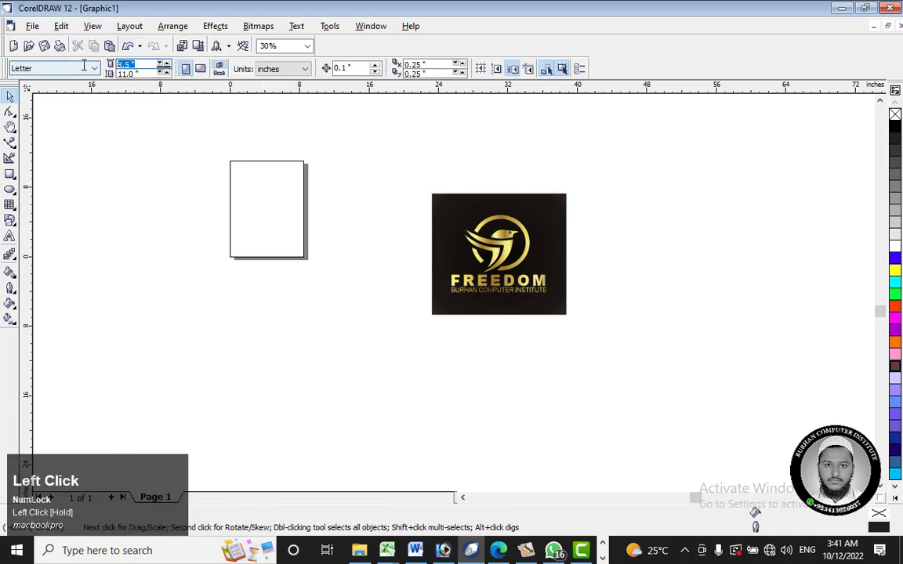
pyautogui.write('15')
pyautogui.moveTo(143, 73); pyautogui.dragTo(89, 75)
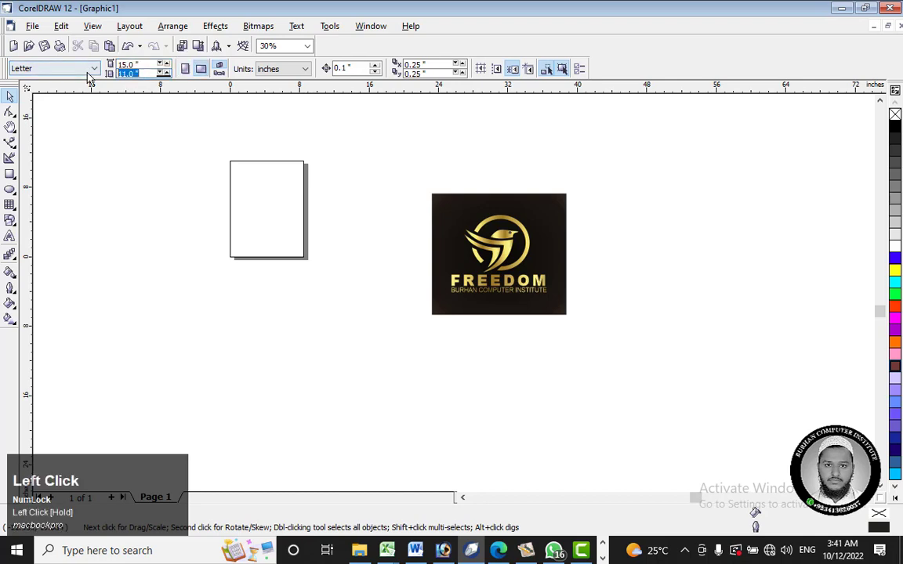
pyautogui.write('13')
pyautogui.press('Return')
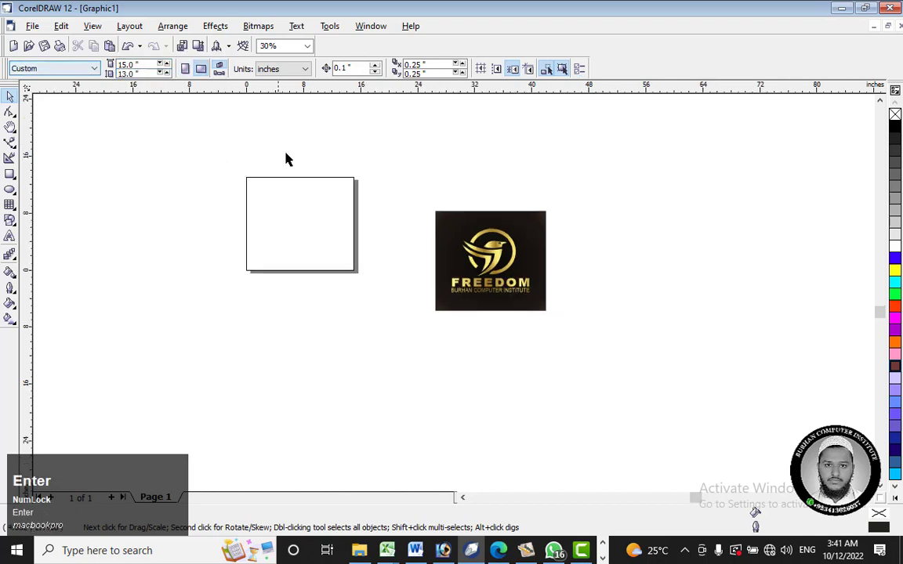
# Step: Centre the grouped logo artwork on the resized page
pyautogui.click(490, 254)
pyautogui.press('p')
pyautogui.click(250, 157)
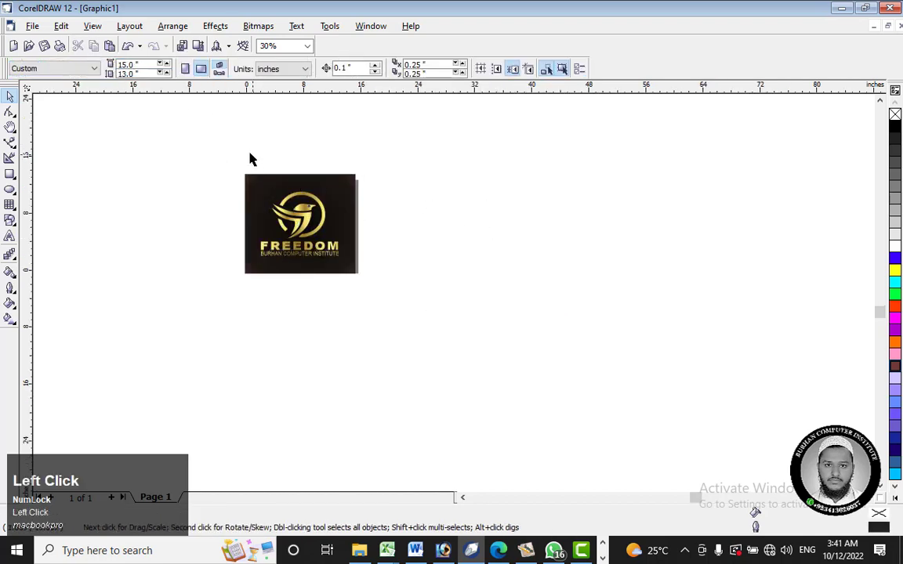
# Step: Scale the grouped artwork proportionally about its centre to about 13.44 by 12.13 inches so it fits inside the page with a narrow margin
pyautogui.moveTo(240, 147); pyautogui.dragTo(338, 258)
pyautogui.scroll(1, 260, 203)
pyautogui.scroll(2, 259, 203)
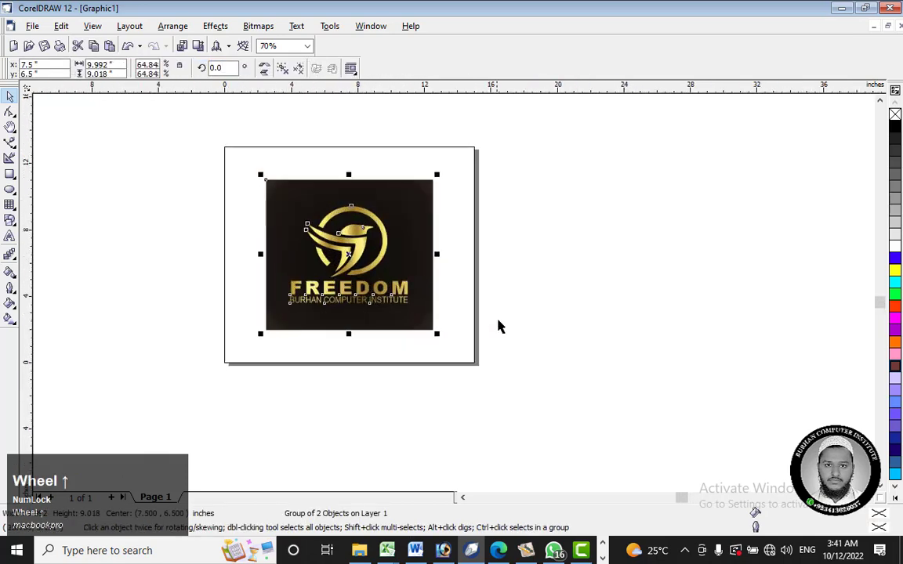
pyautogui.moveTo(438, 334); pyautogui.dragTo(474, 359)
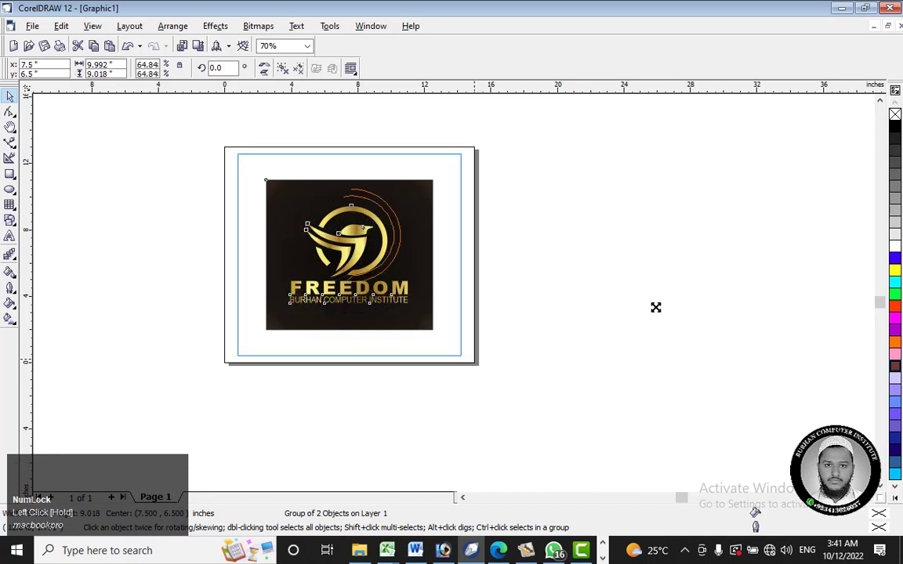
pyautogui.click(239, 179)
pyautogui.moveTo(181, 124); pyautogui.dragTo(594, 402)
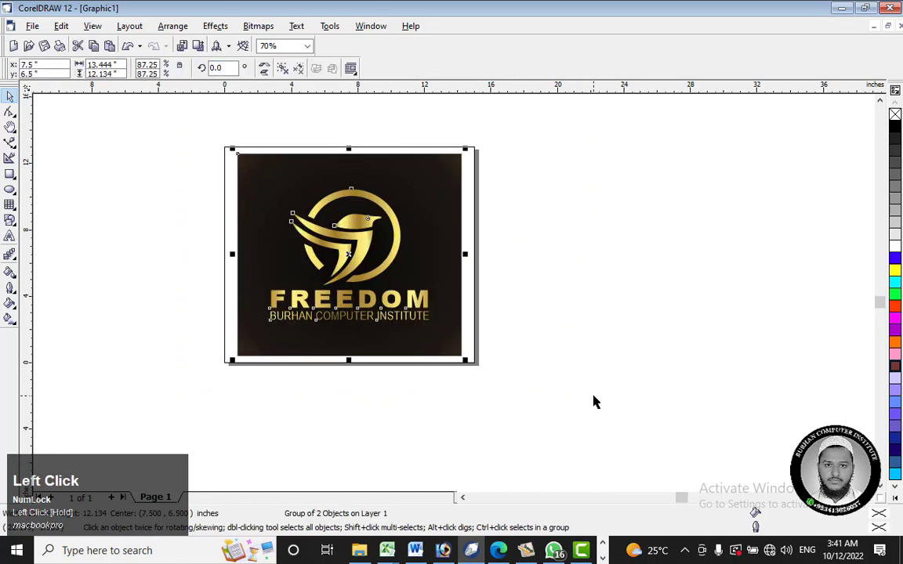
pyautogui.hotkey('ctrl', 'g')
pyautogui.click(581, 334)
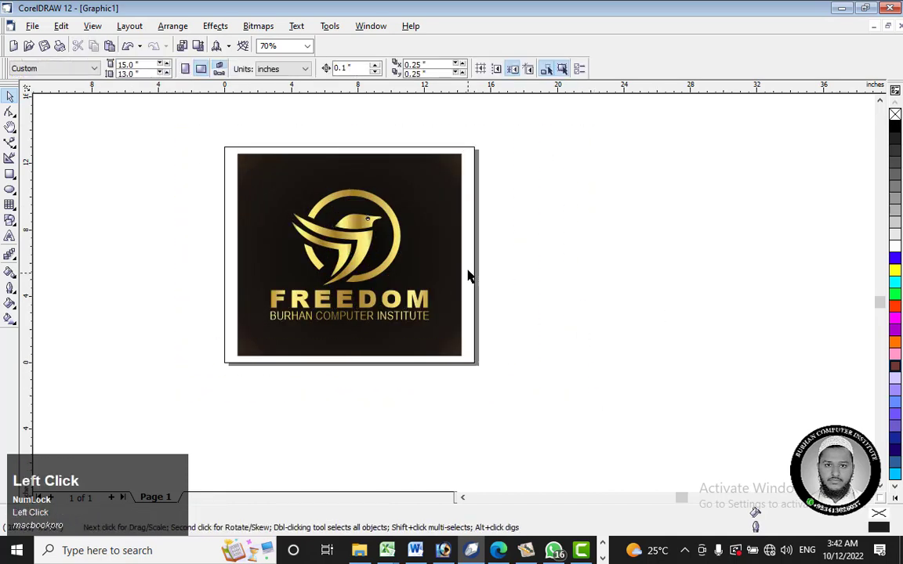
# Step: Save the drawing as a CDR file named Gold Freedom in the Youtube folder
pyautogui.click(449, 225)
pyautogui.click(578, 181)
pyautogui.hotkey('ctrl', 's')
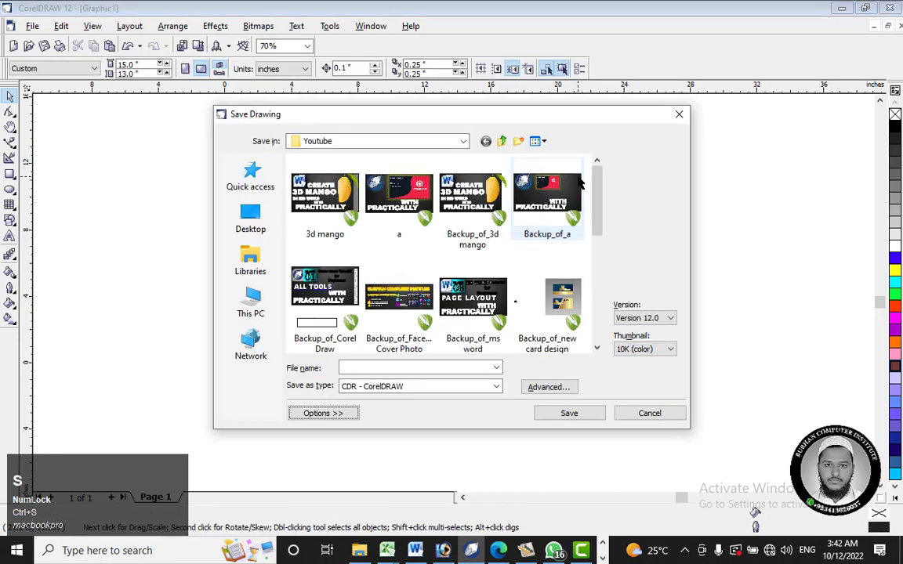
pyautogui.click(461, 367)
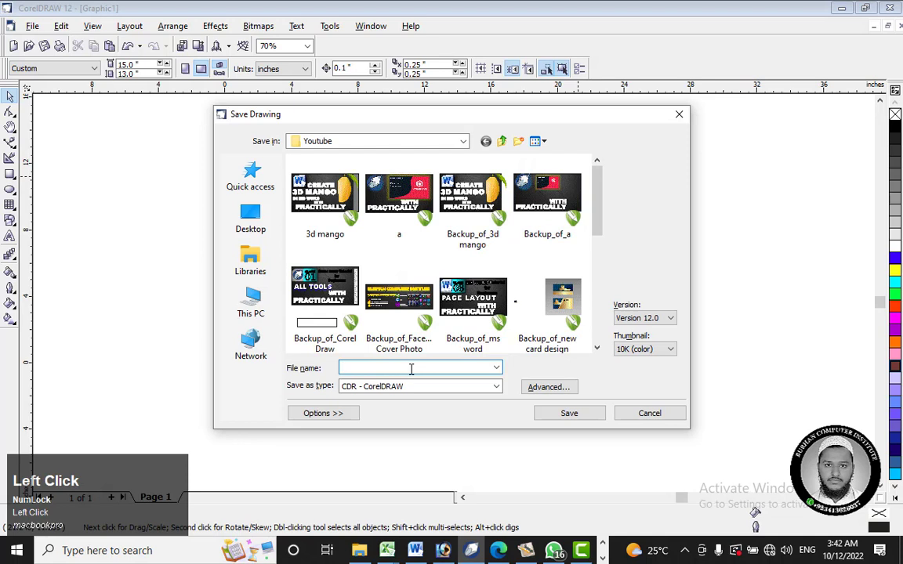
pyautogui.write('Gold ')
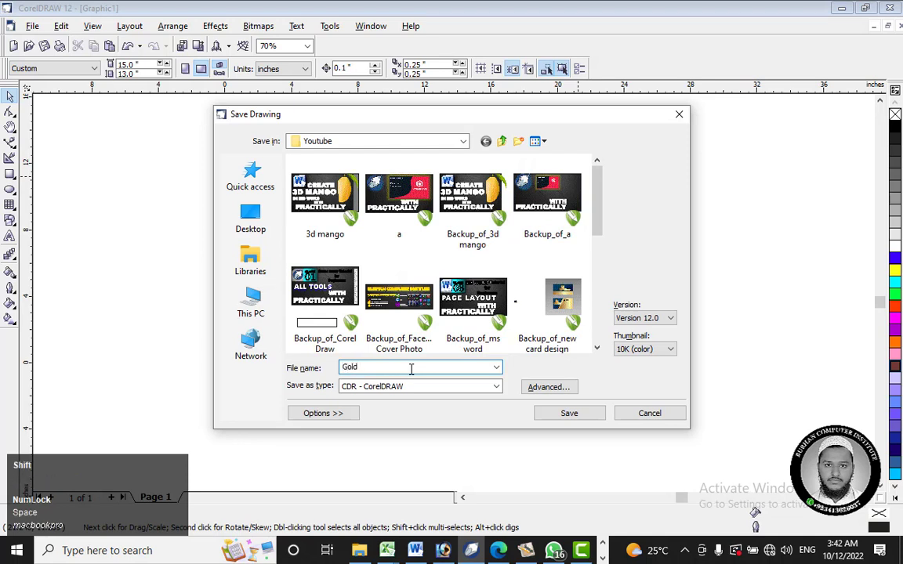
pyautogui.write('Fe')
pyautogui.write('ee')
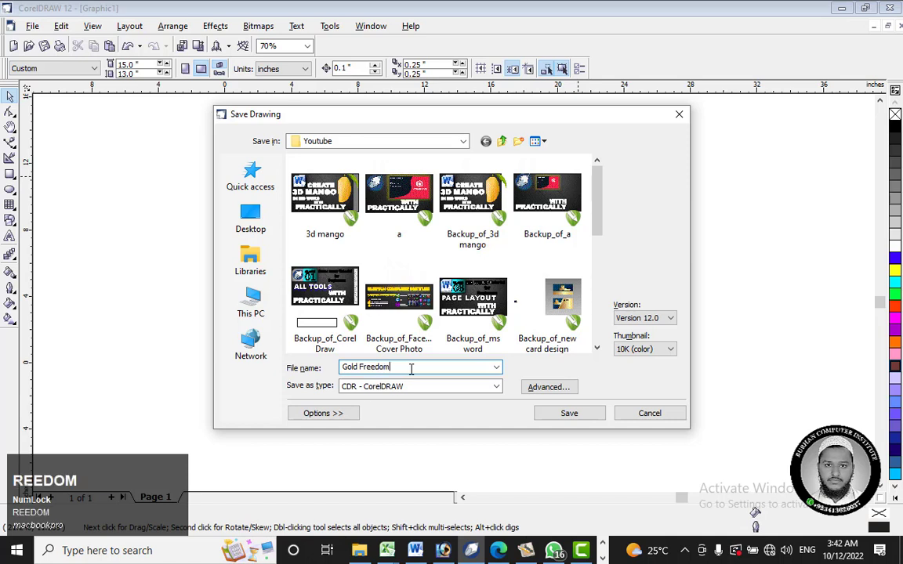
pyautogui.write('dom')
pyautogui.click(564, 413)
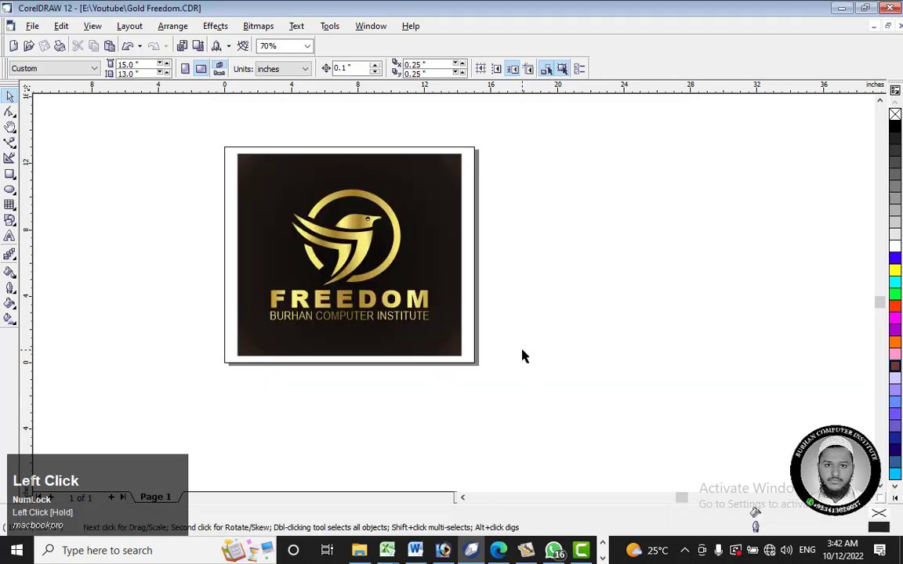
# Step: Examine the bird's head and eye up close, and return to a view of the whole page
pyautogui.scroll(1, 347, 207)
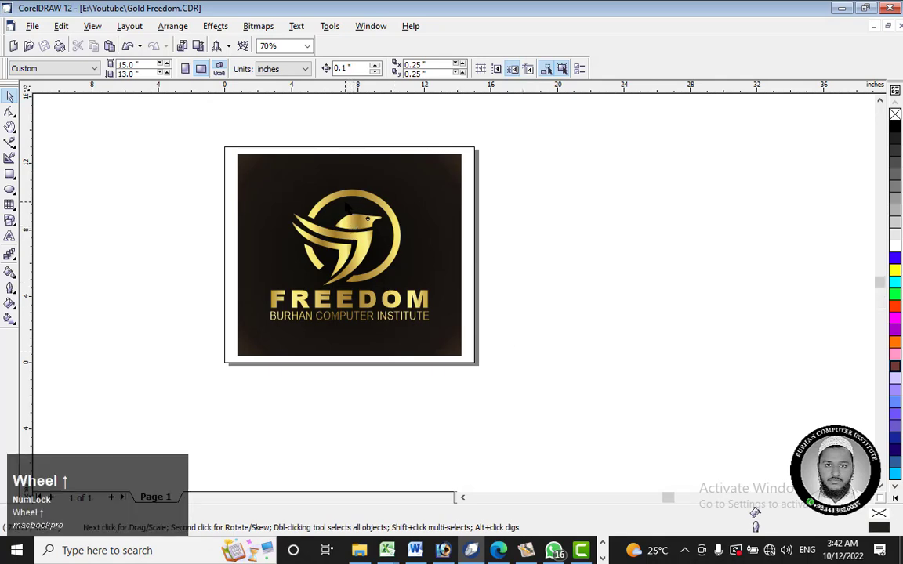
pyautogui.scroll(6, 347, 208)
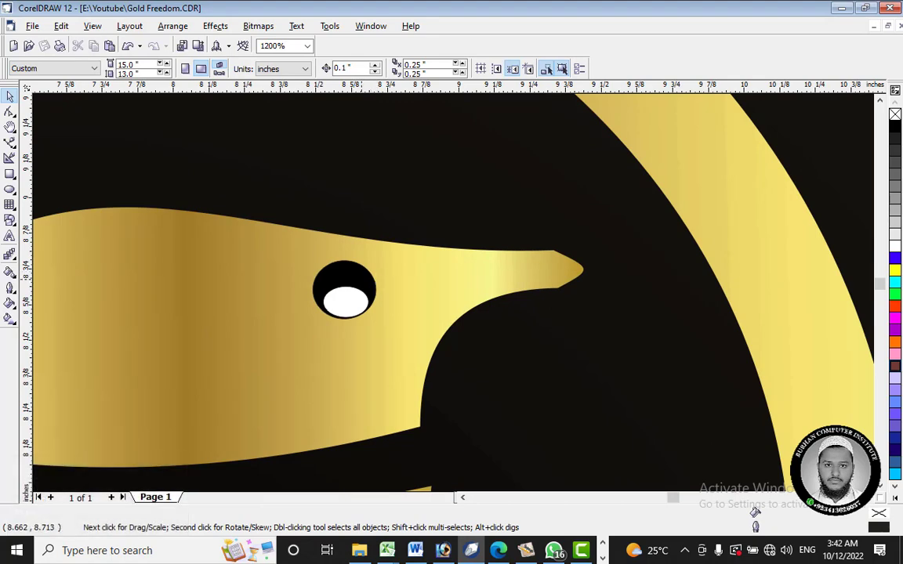
pyautogui.scroll(-7, 426, 274)
pyautogui.scroll(1, 428, 270)
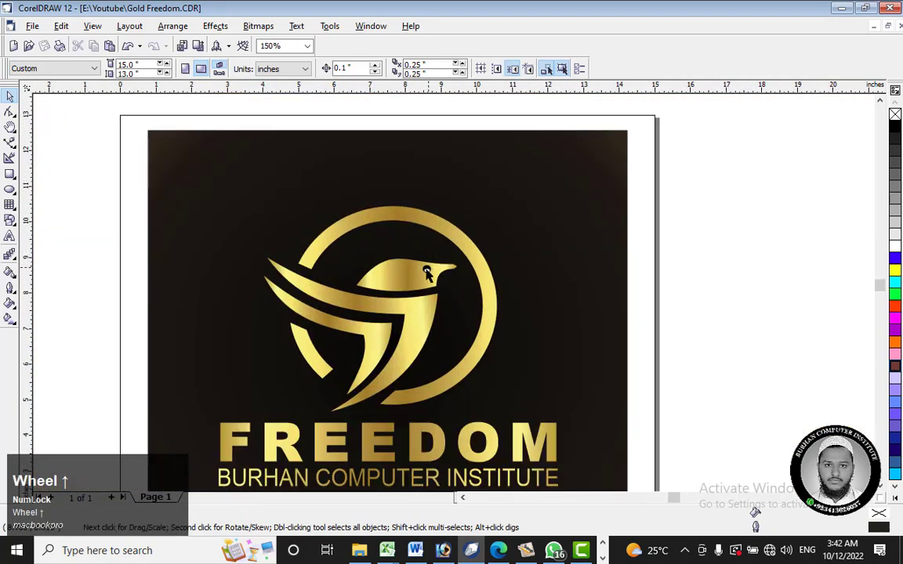
pyautogui.scroll(-1, 427, 268)
pyautogui.click(578, 250)
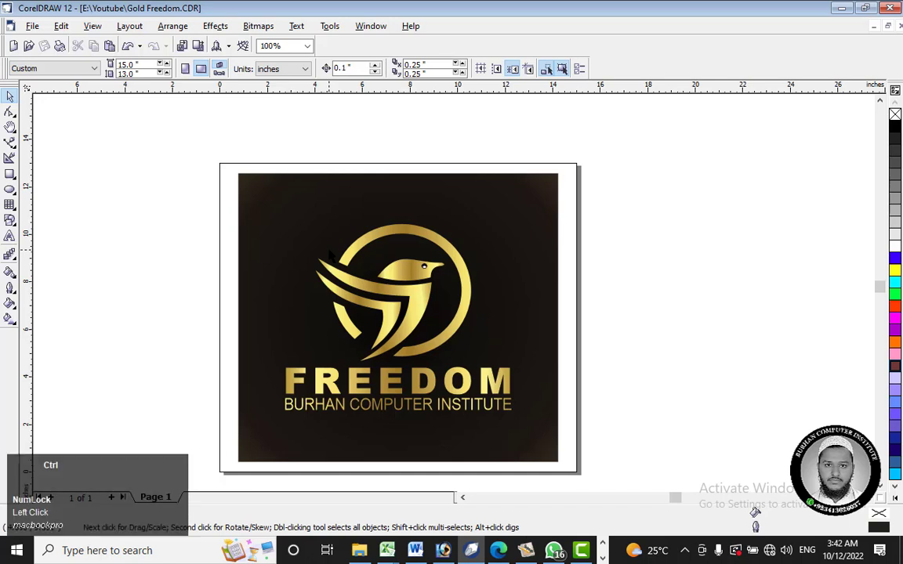
# Step: Start exporting the artwork to the Youtube folder with the file name Freedom Gold Logo
pyautogui.hotkey('ctrl', 'e')
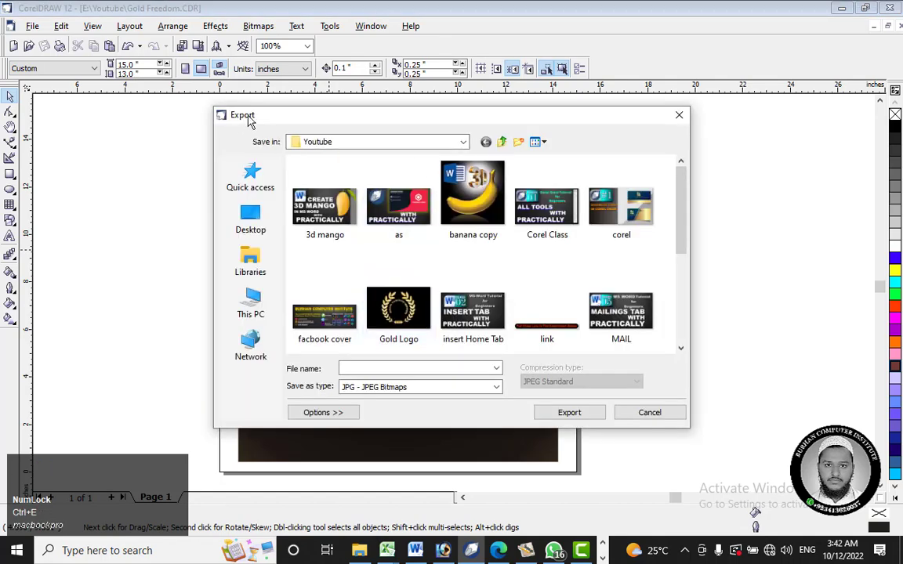
pyautogui.click(653, 413)
pyautogui.click(34, 27)
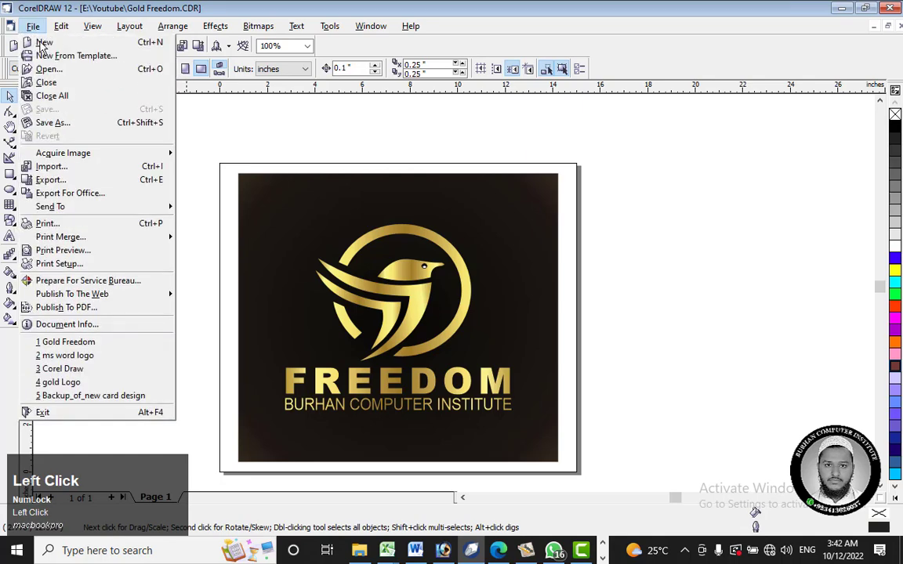
pyautogui.click(25, 164)
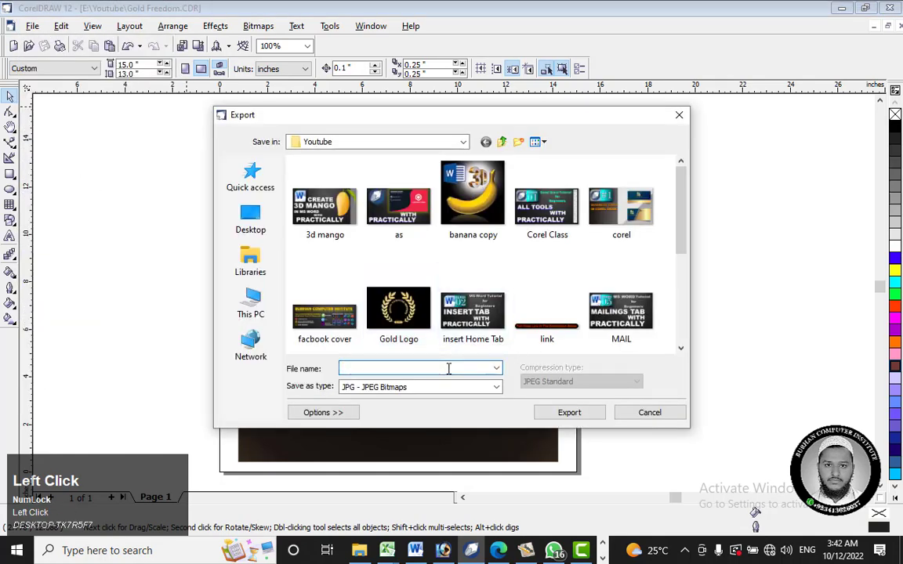
pyautogui.write('F')
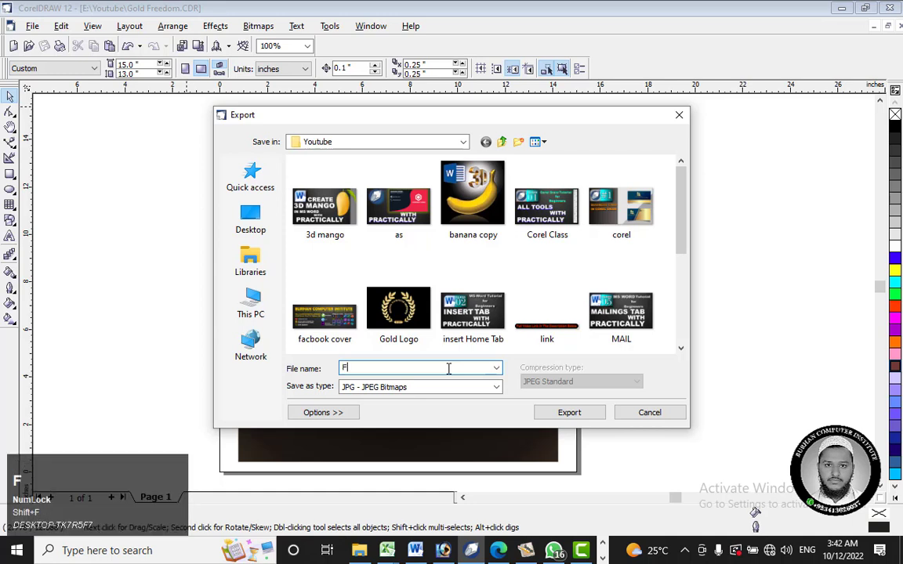
pyautogui.write('reedom ')
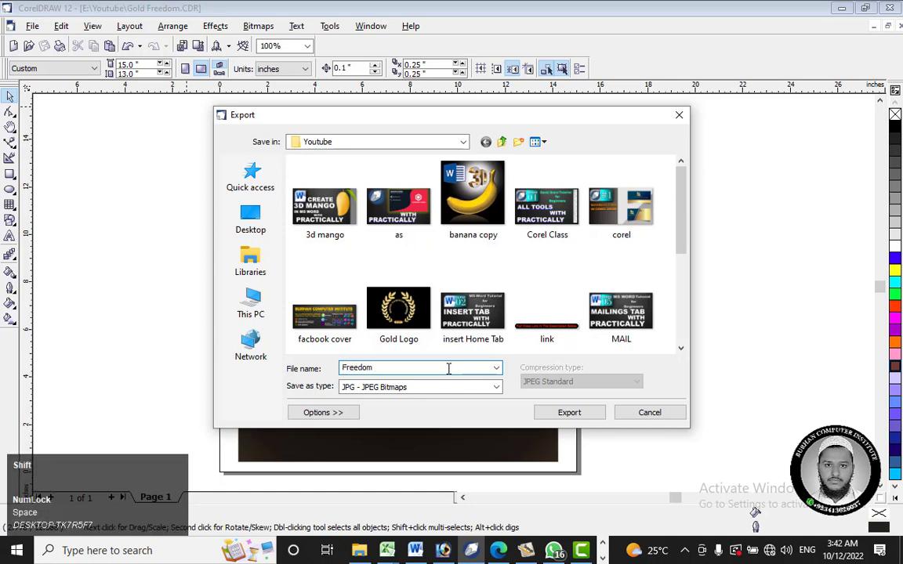
pyautogui.write('Gold Logo')
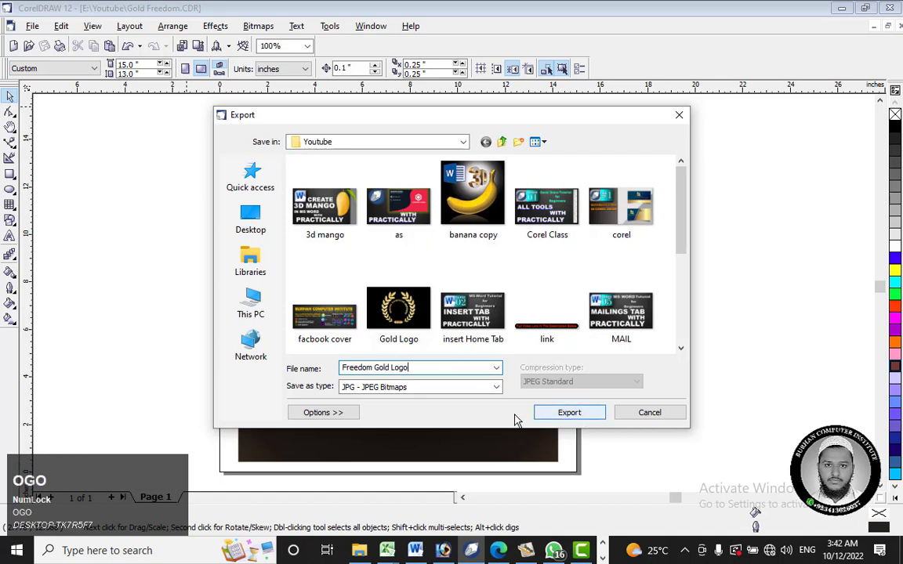
# Step: Choose JPG - JPEG Bitmaps as the file type and export the bitmap at 1500 dpi in RGB Color (24-bit), with image size at 50%
pyautogui.click(376, 387)
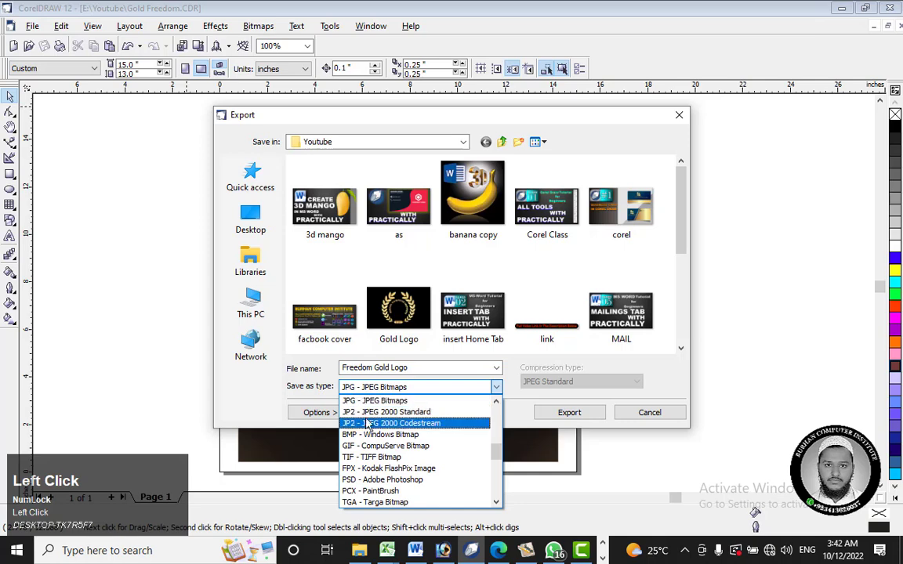
pyautogui.click(376, 423)
pyautogui.click(384, 387)
pyautogui.scroll(1, 384, 439)
pyautogui.scroll(2, 384, 396)
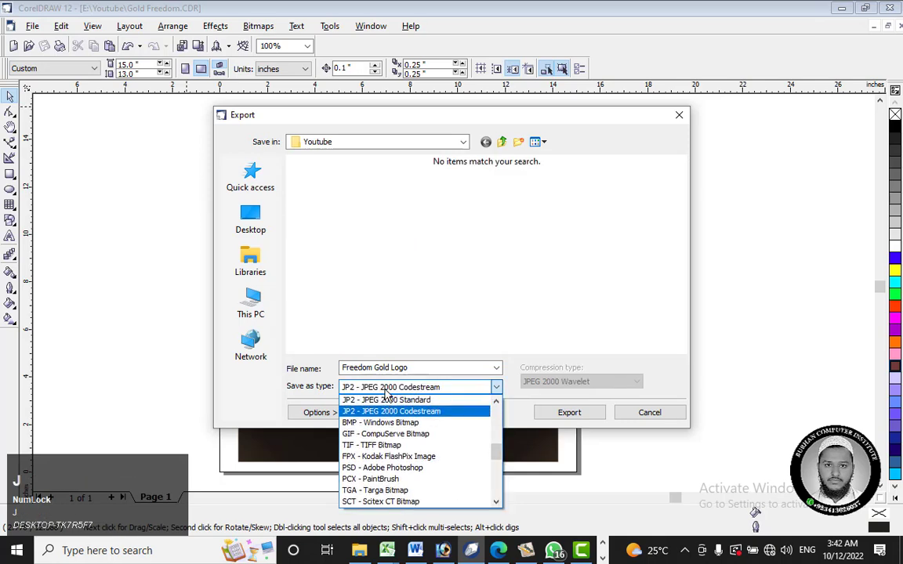
pyautogui.click(378, 401)
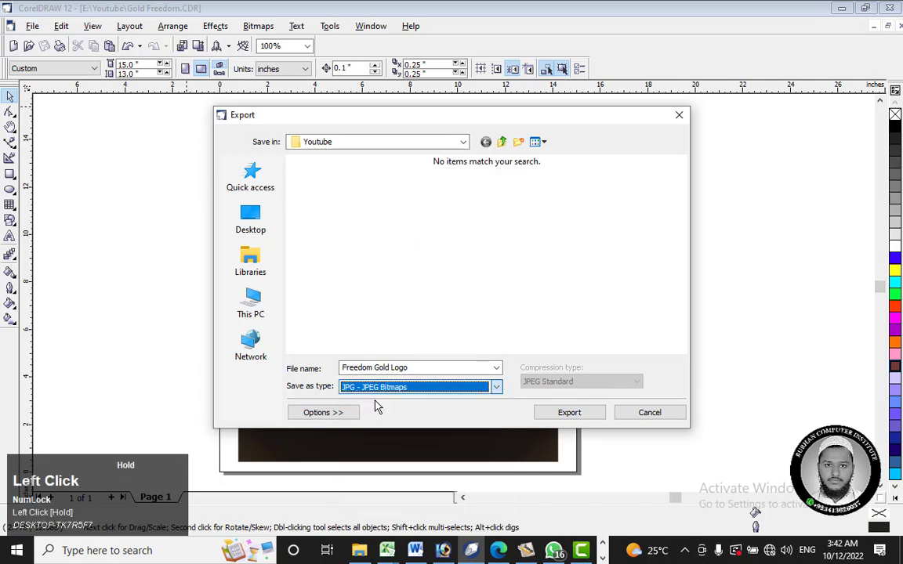
pyautogui.click(567, 412)
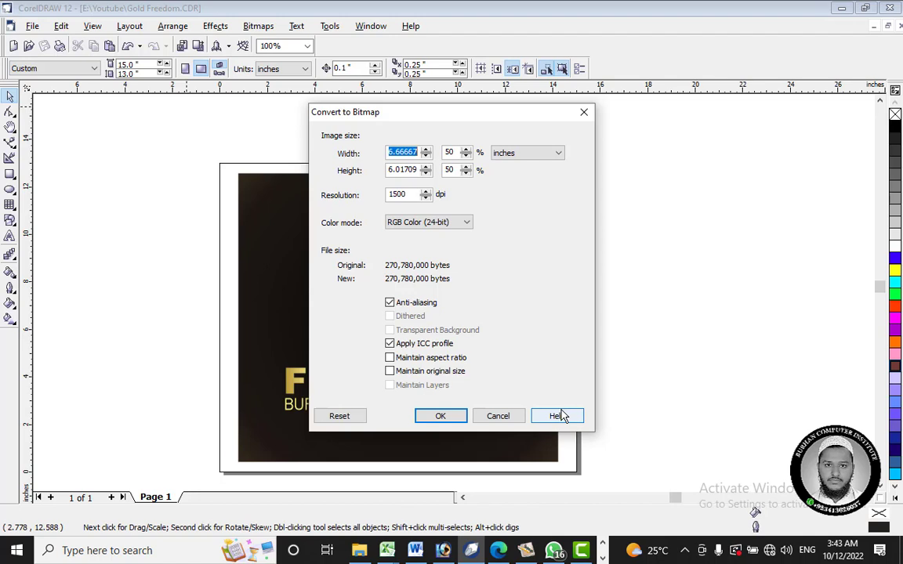
pyautogui.click(436, 419)
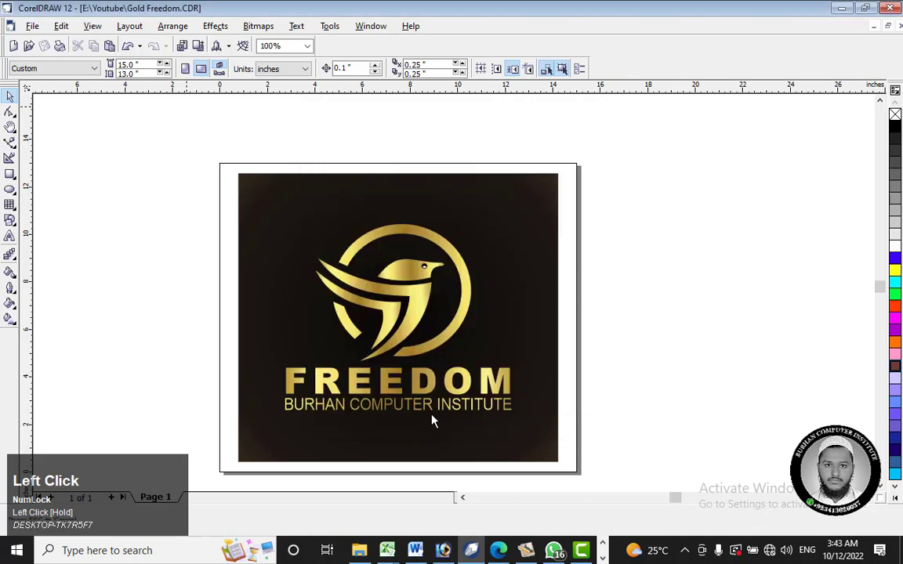
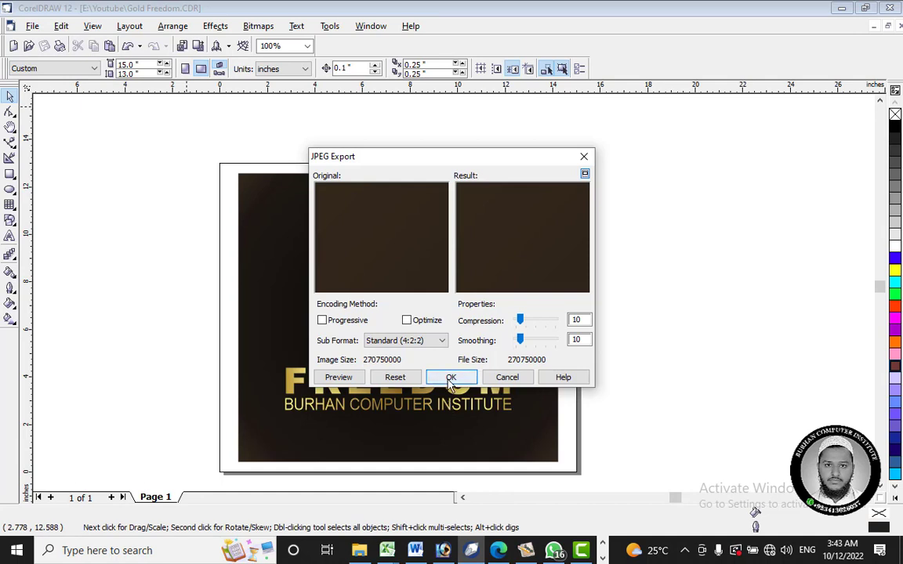
# Step: Complete the JPEG export using the Standard (4:2:2) sub format with compression and smoothing at 10
pyautogui.click(451, 378)
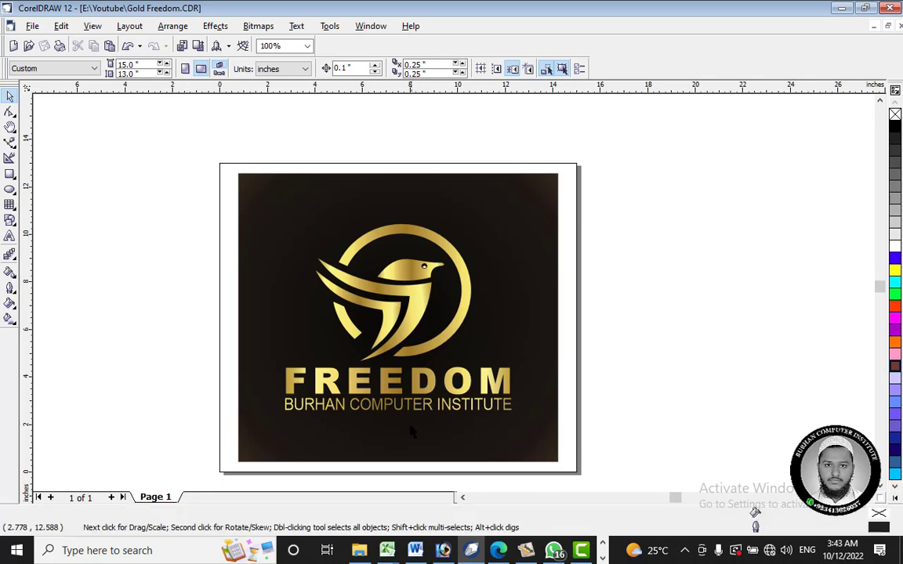
# Step: Switch to File Explorer and open the exported Freedom Gold Logo image from the Youtube folder on Local Disk (E:)
pyautogui.click(359, 551)
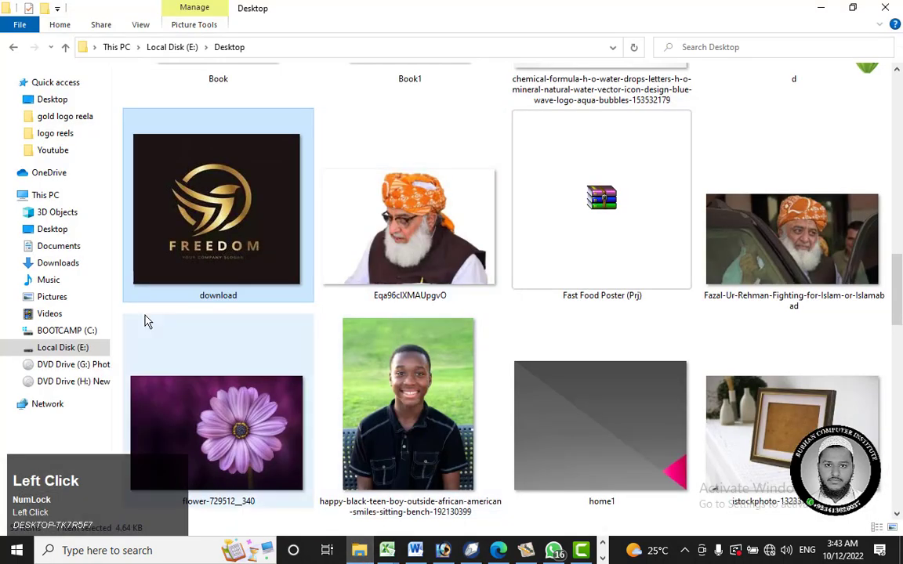
pyautogui.click(79, 347)
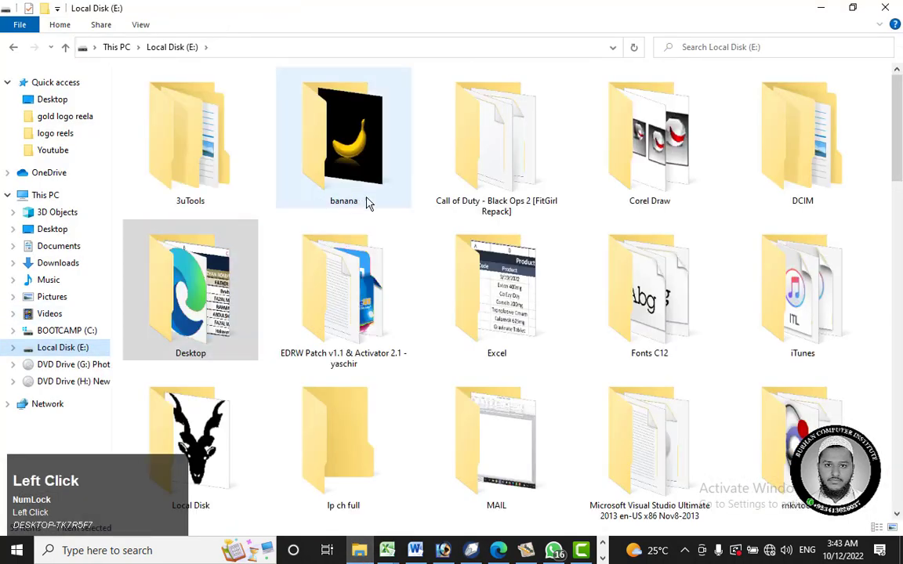
pyautogui.click(463, 263)
pyautogui.scroll(-5, 463, 263)
pyautogui.scroll(4, 461, 261)
pyautogui.scroll(-4, 462, 261)
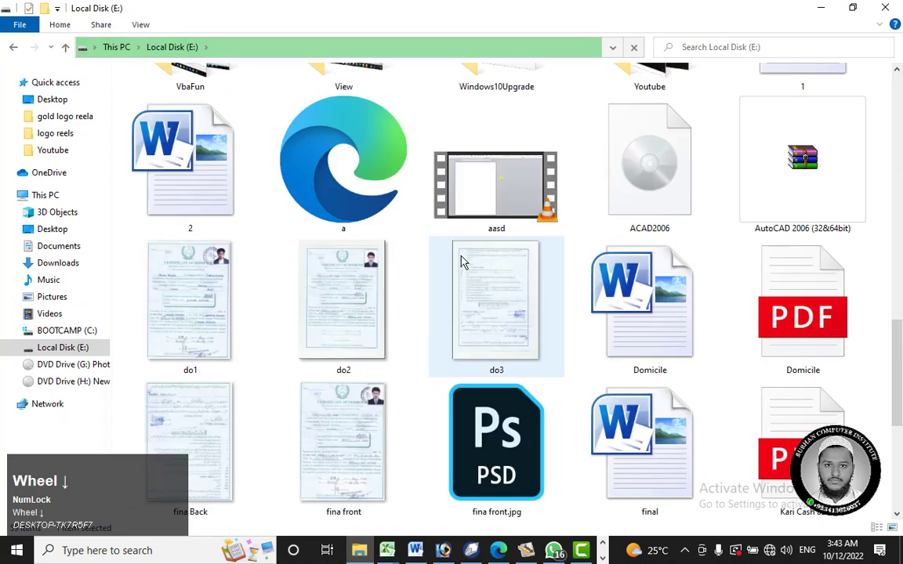
pyautogui.scroll(3, 727, 154)
pyautogui.doubleClick(688, 287)
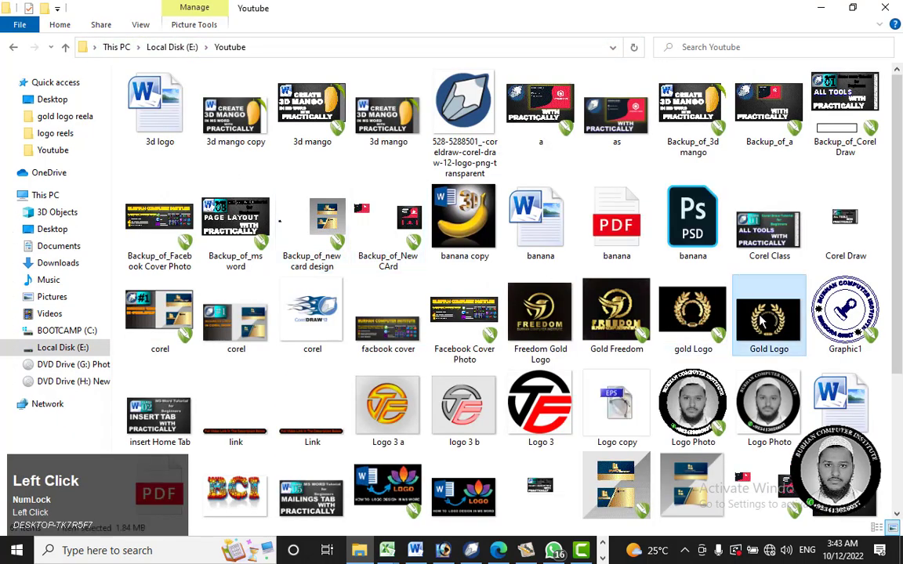
pyautogui.click(542, 311)
pyautogui.doubleClick(538, 312)
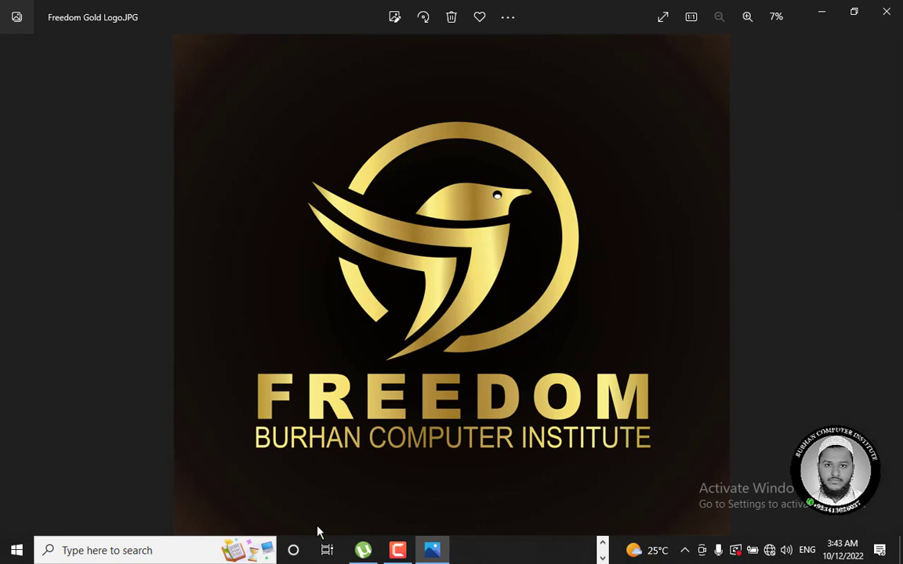
# Step: Examine the bird's body and eye up close and the logo as a whole in the exported image, and close the viewer
pyautogui.scroll(6, 458, 252)
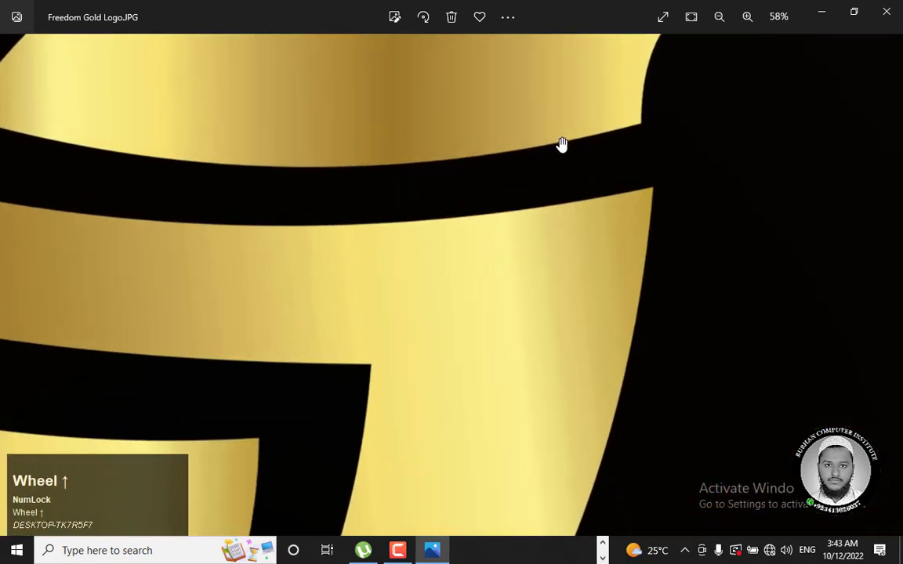
pyautogui.scroll(1, 562, 147)
pyautogui.moveTo(566, 170); pyautogui.dragTo(565, 484)
pyautogui.scroll(3, 623, 192)
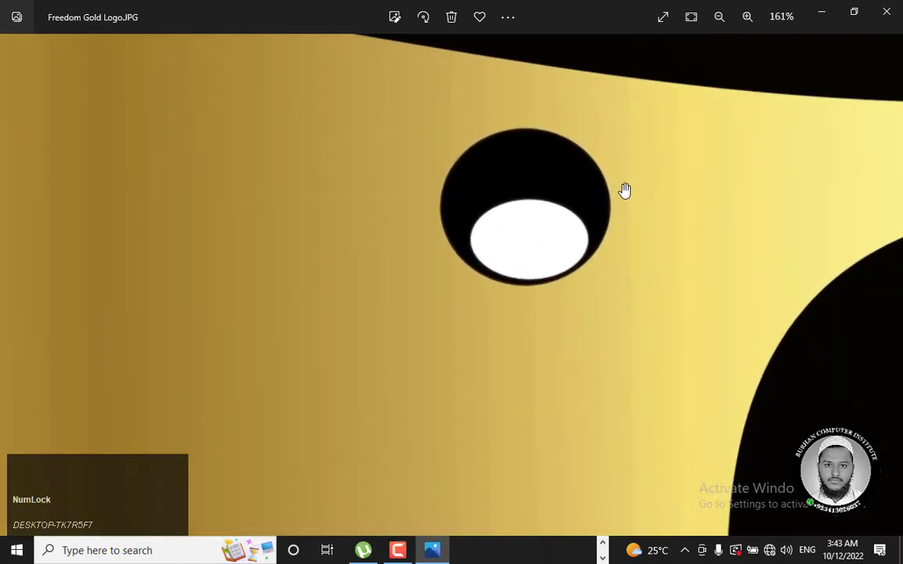
pyautogui.scroll(2, 464, 197)
pyautogui.scroll(-8, 464, 197)
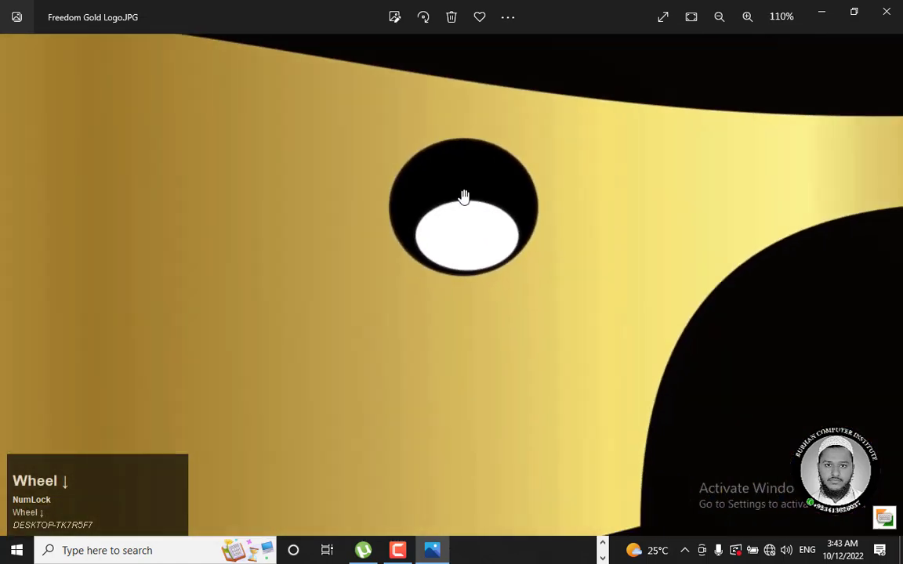
pyautogui.scroll(-4, 463, 197)
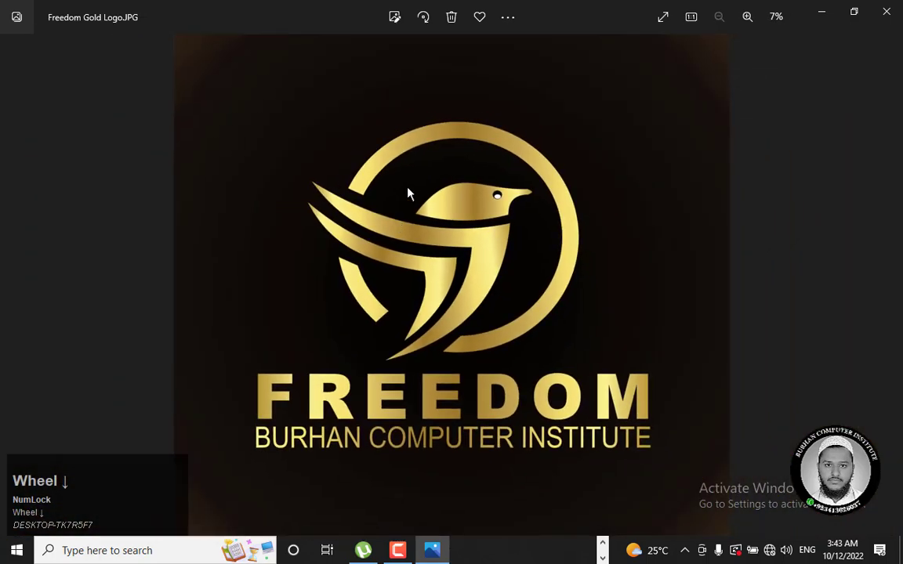
pyautogui.moveTo(365, 20); pyautogui.dragTo(305, 179)
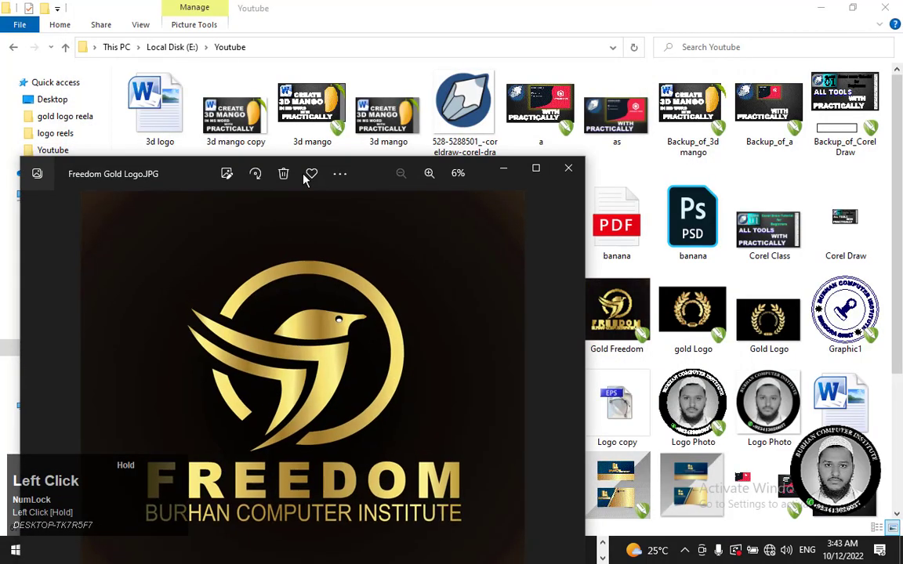
pyautogui.click(567, 170)
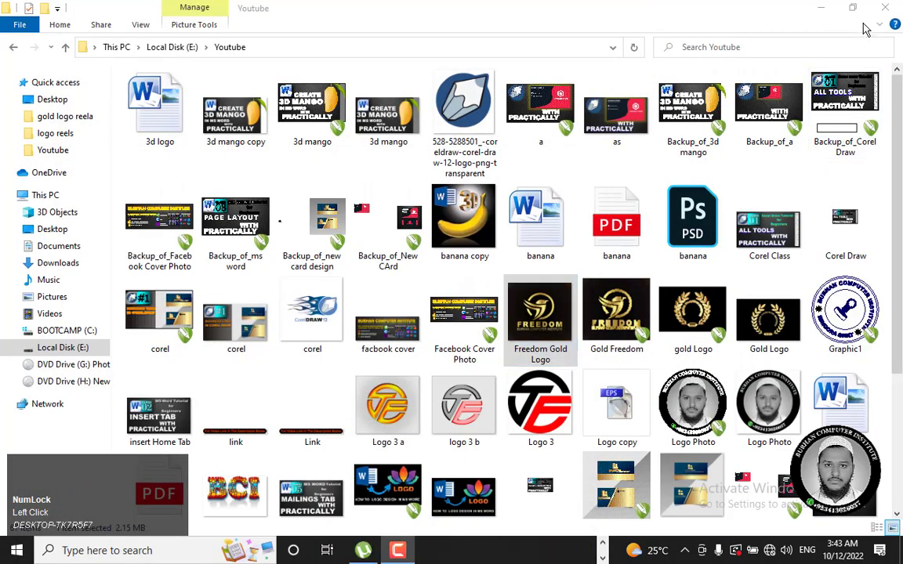